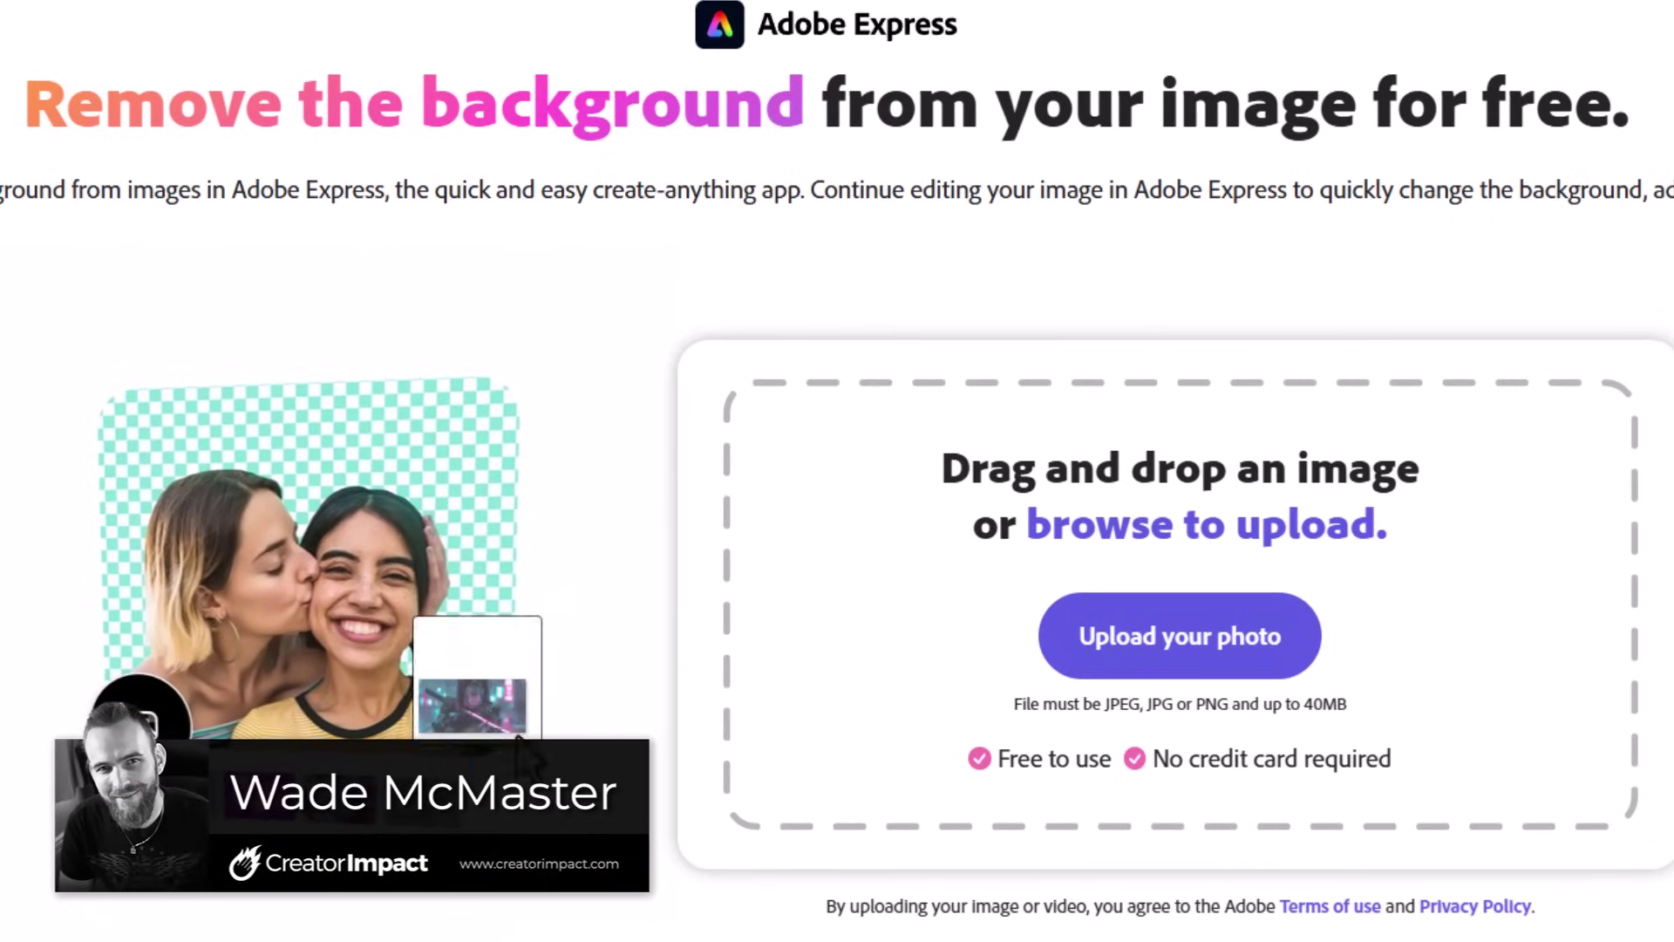
- Upload the neon sword-wielding woman's photo to Background Remover and download the transparent cut-out
{"action": "left_click_drag", "start_coordinate": [518, 737], "coordinate": [1196, 647]}
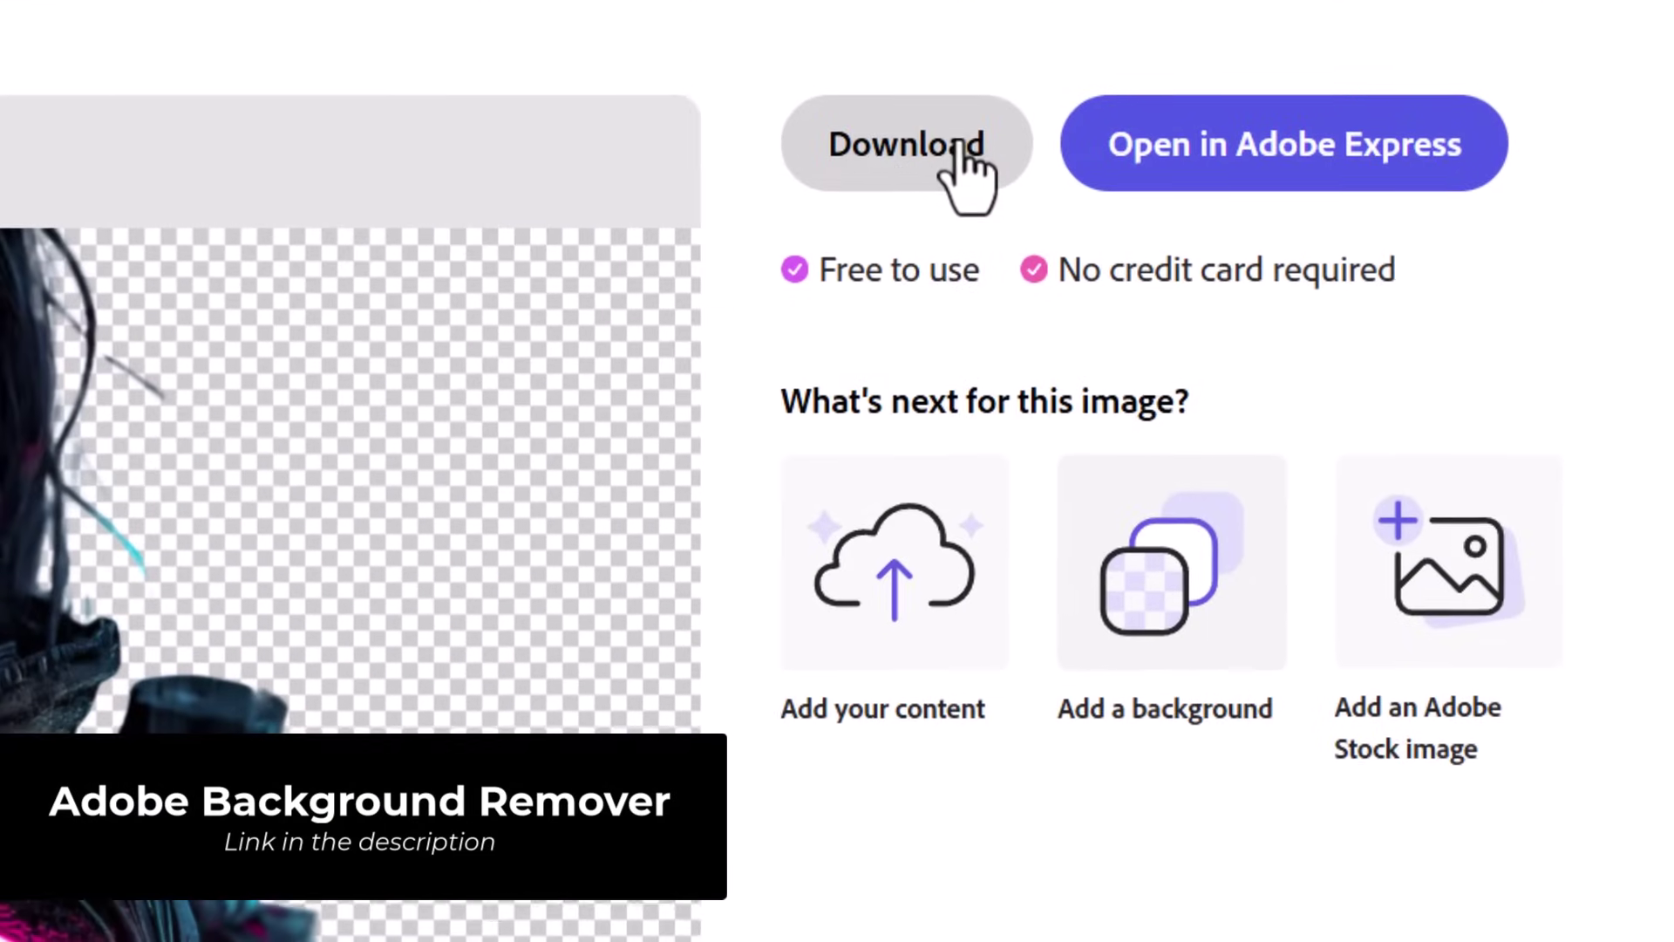
{"action": "left_click", "coordinate": [1197, 183]}
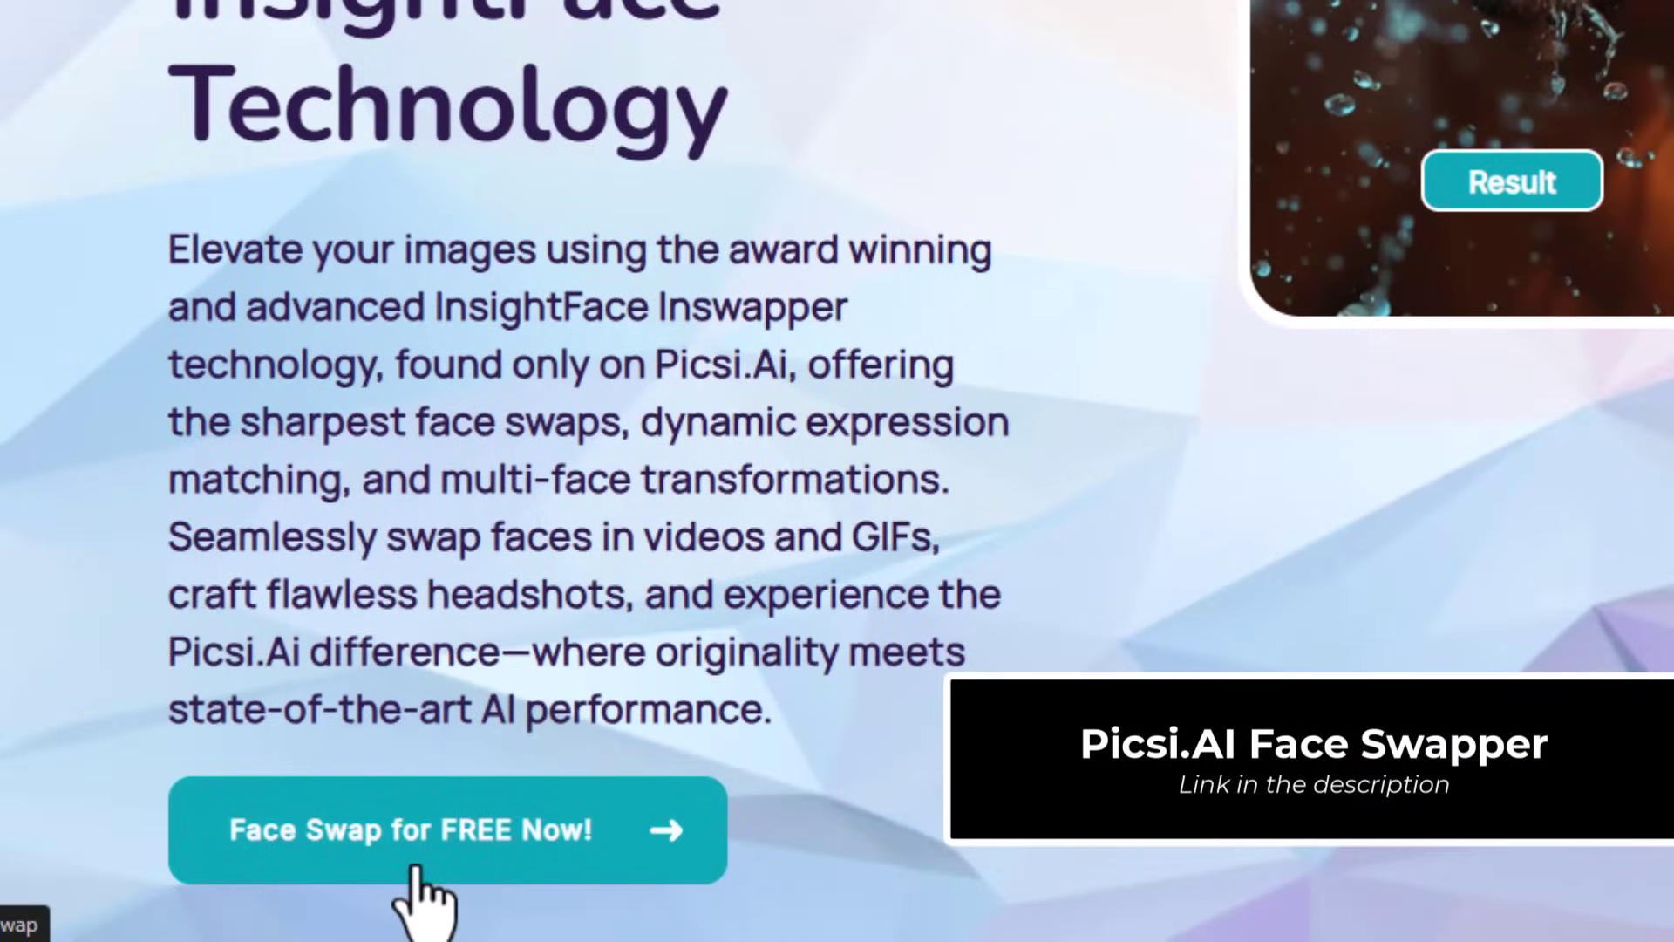
- Open the face swapper with the smiling man as source face and the bearded man as target
{"action": "left_click", "coordinate": [415, 868]}
{"action": "left_click_drag", "start_coordinate": [162, 443], "coordinate": [219, 462]}
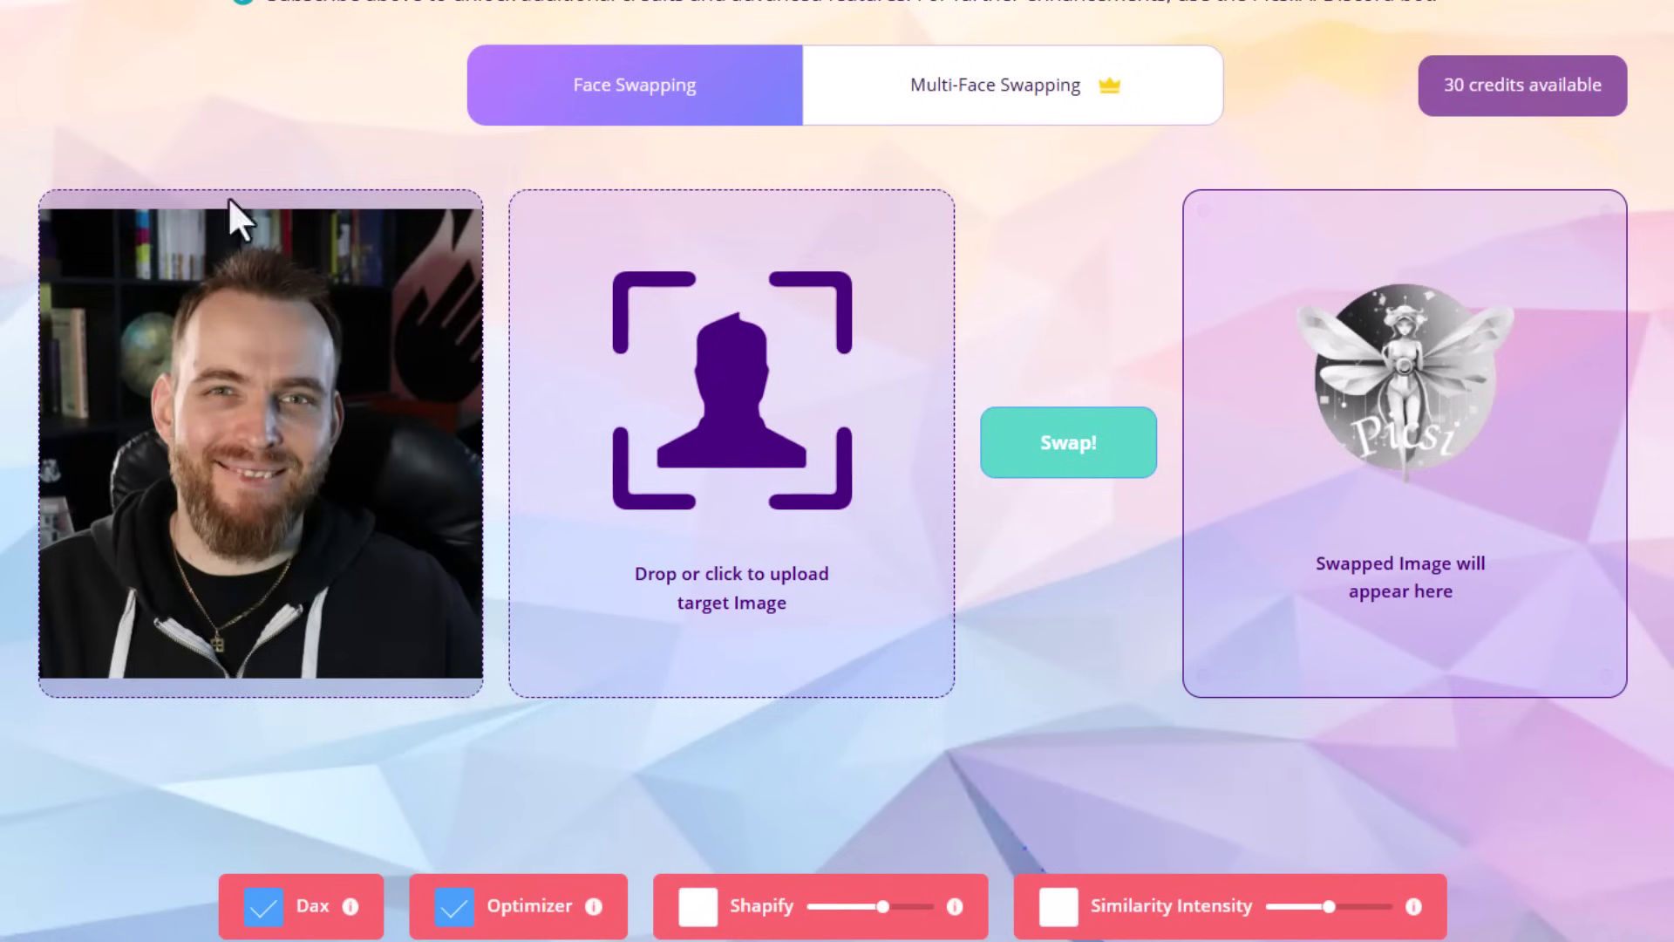
{"action": "left_click_drag", "start_coordinate": [760, 449], "coordinate": [757, 445]}
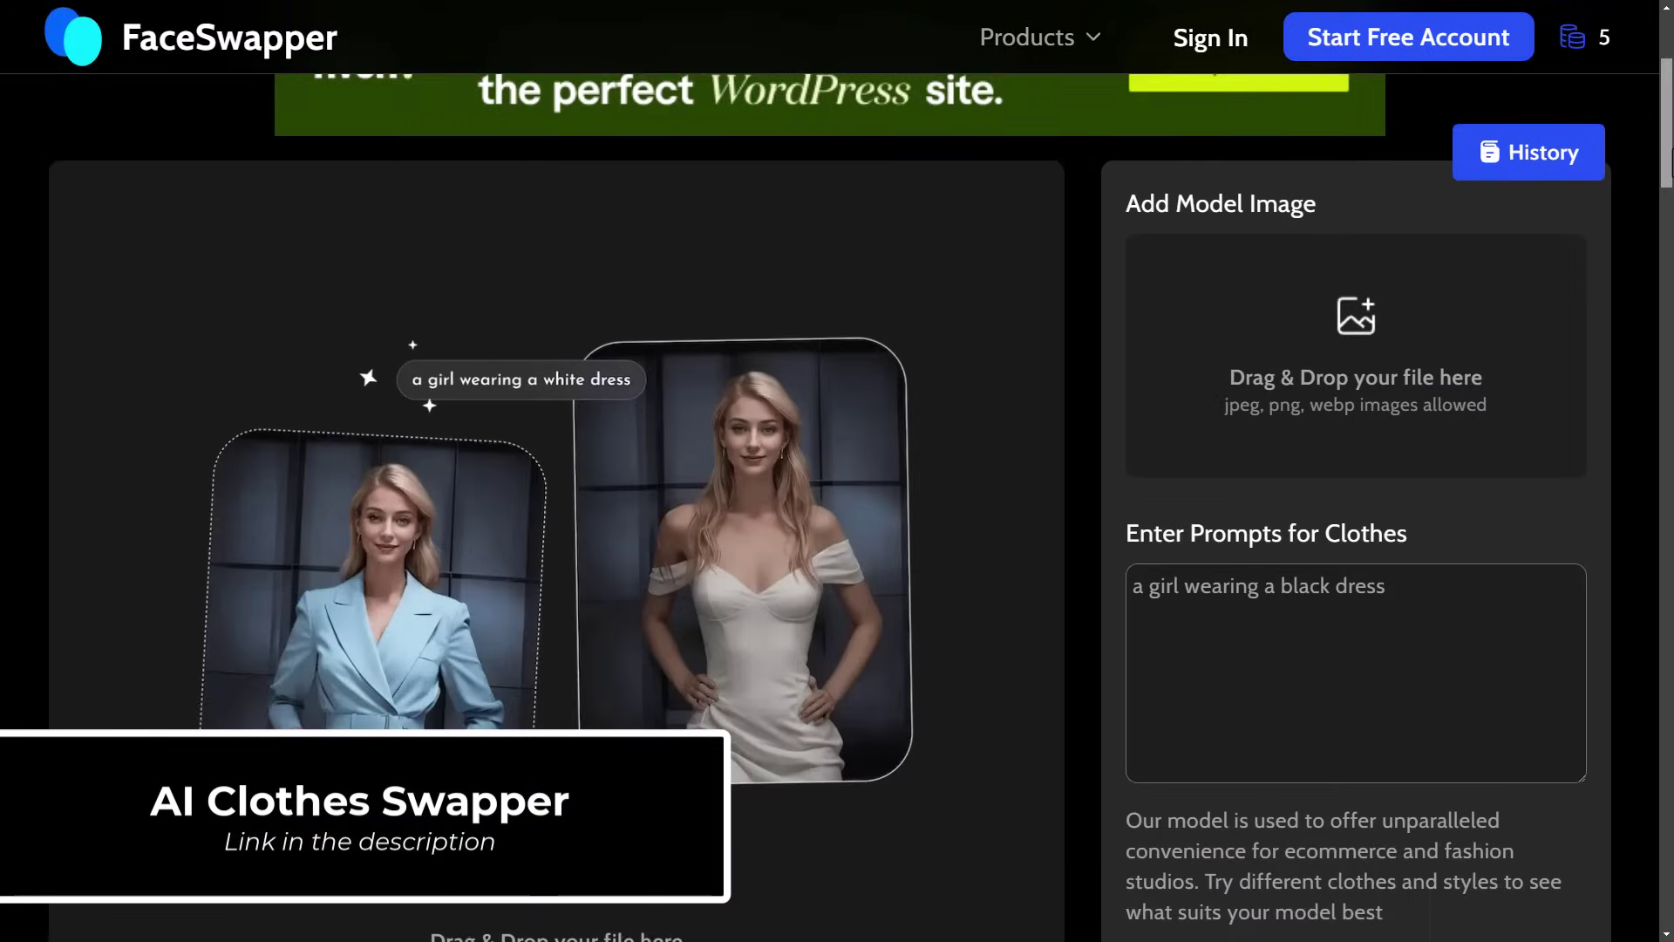
- Load the suited older man's portrait as model, prompt a rainbow tie-dye t-shirt, and start the swap
{"action": "left_click_drag", "start_coordinate": [535, 248], "coordinate": [1420, 249]}
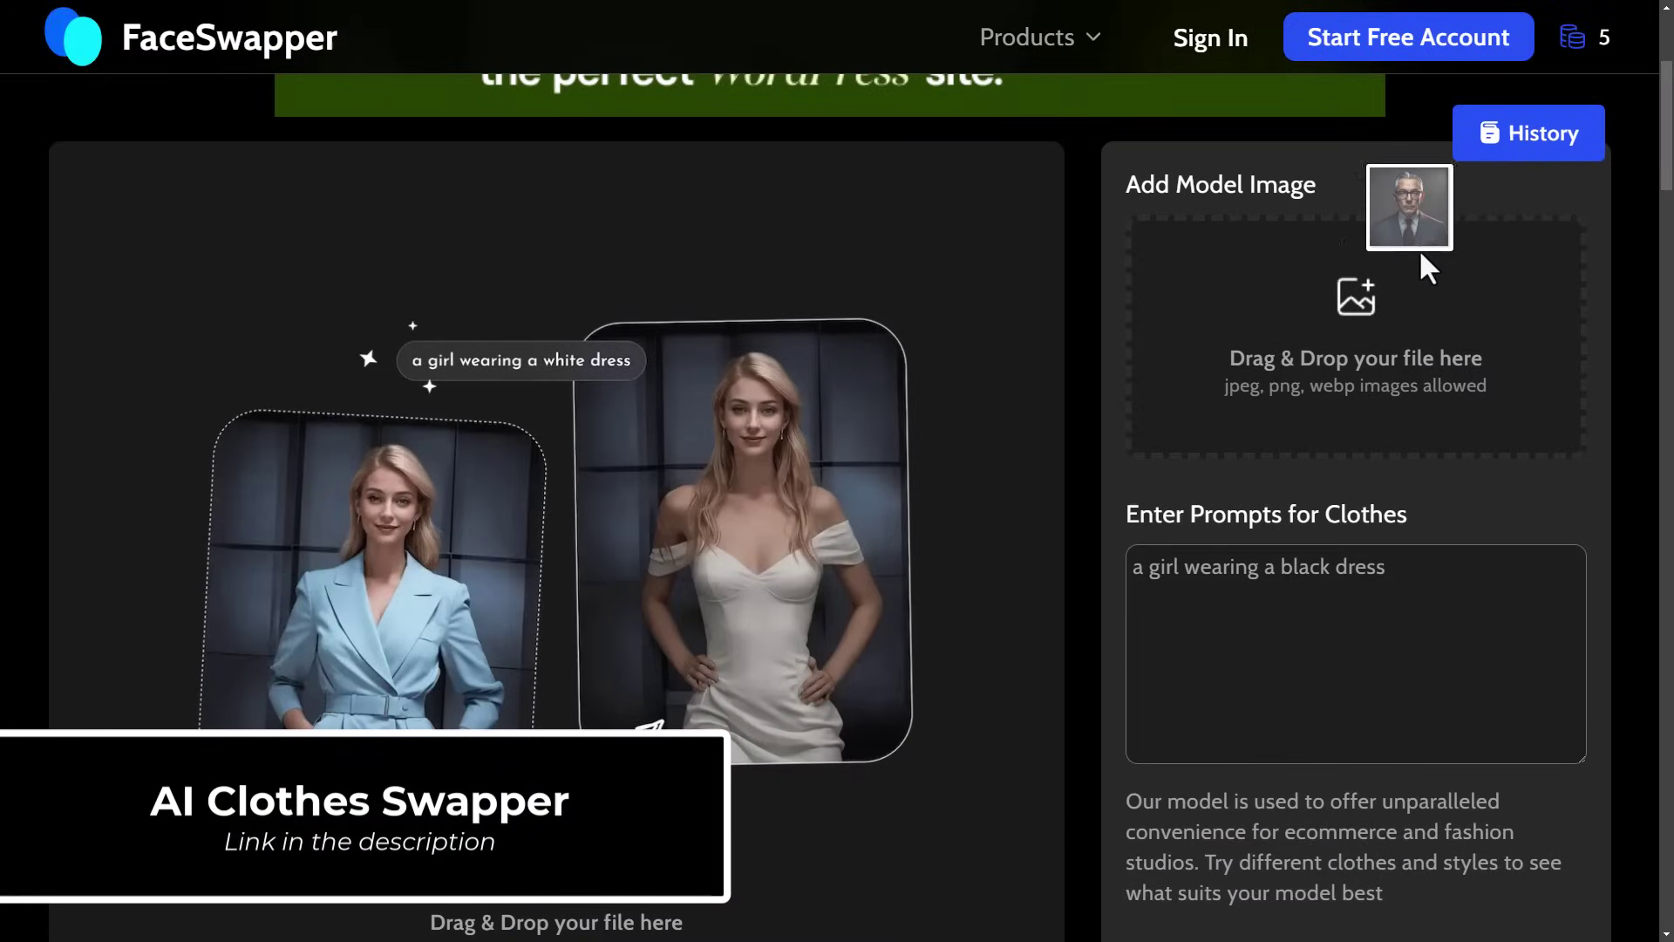
{"action": "left_click_drag", "start_coordinate": [1450, 332], "coordinate": [1447, 340]}
{"action": "left_click", "coordinate": [1136, 558]}
{"action": "type", "text": "a"}
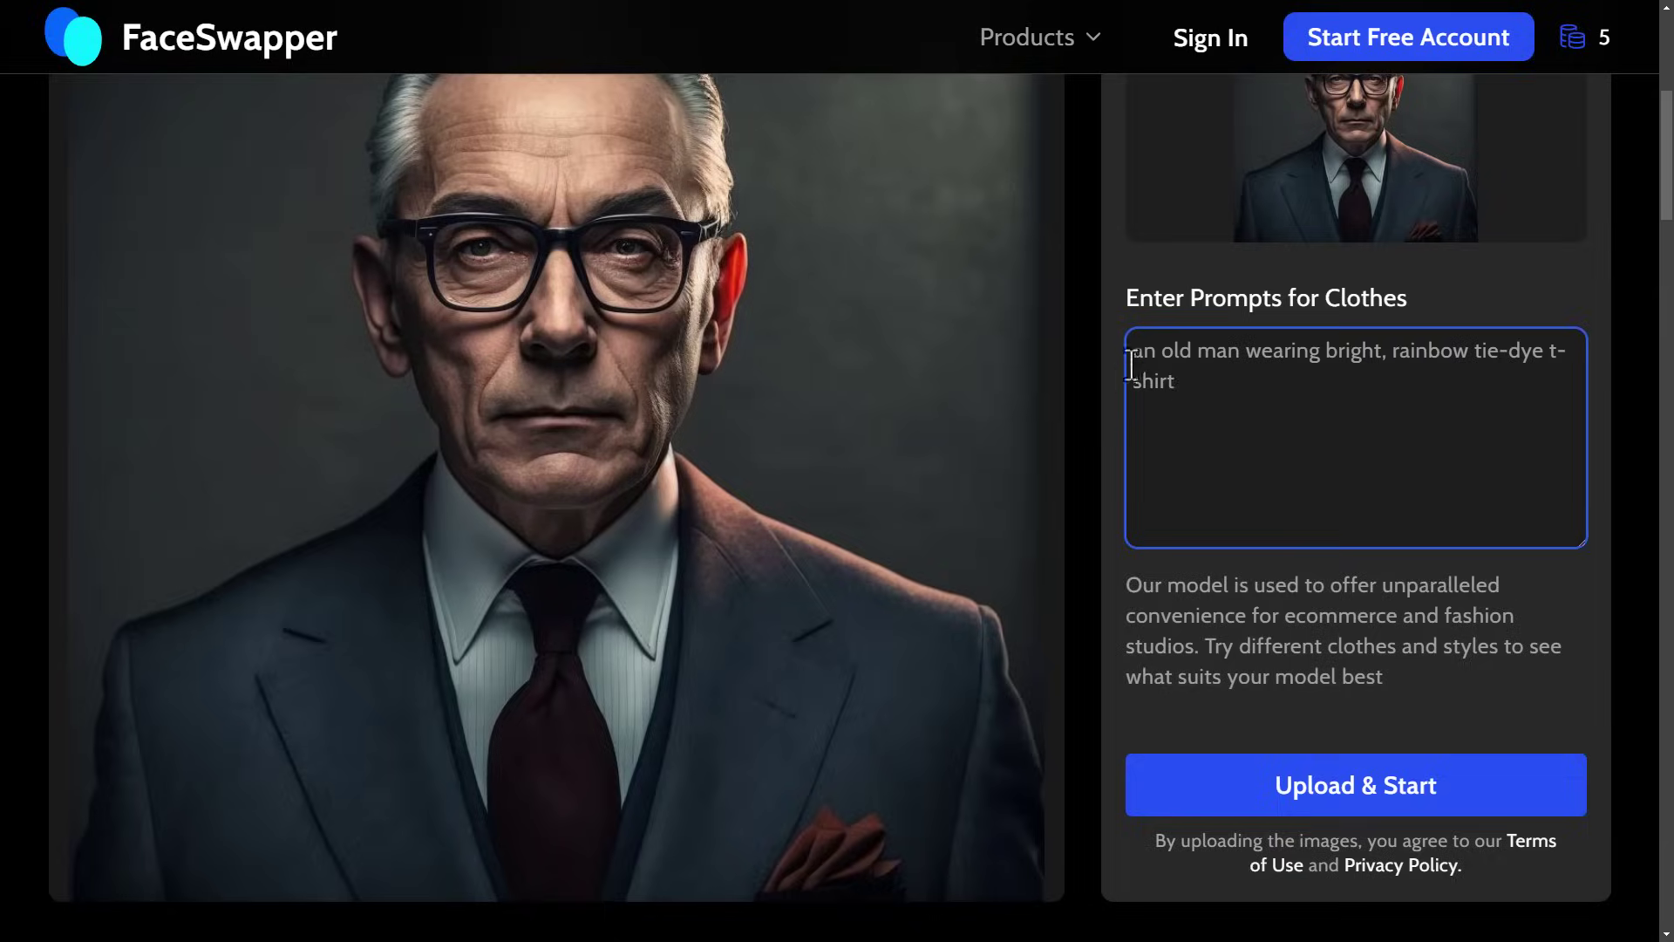
{"action": "left_click", "coordinate": [1371, 813]}
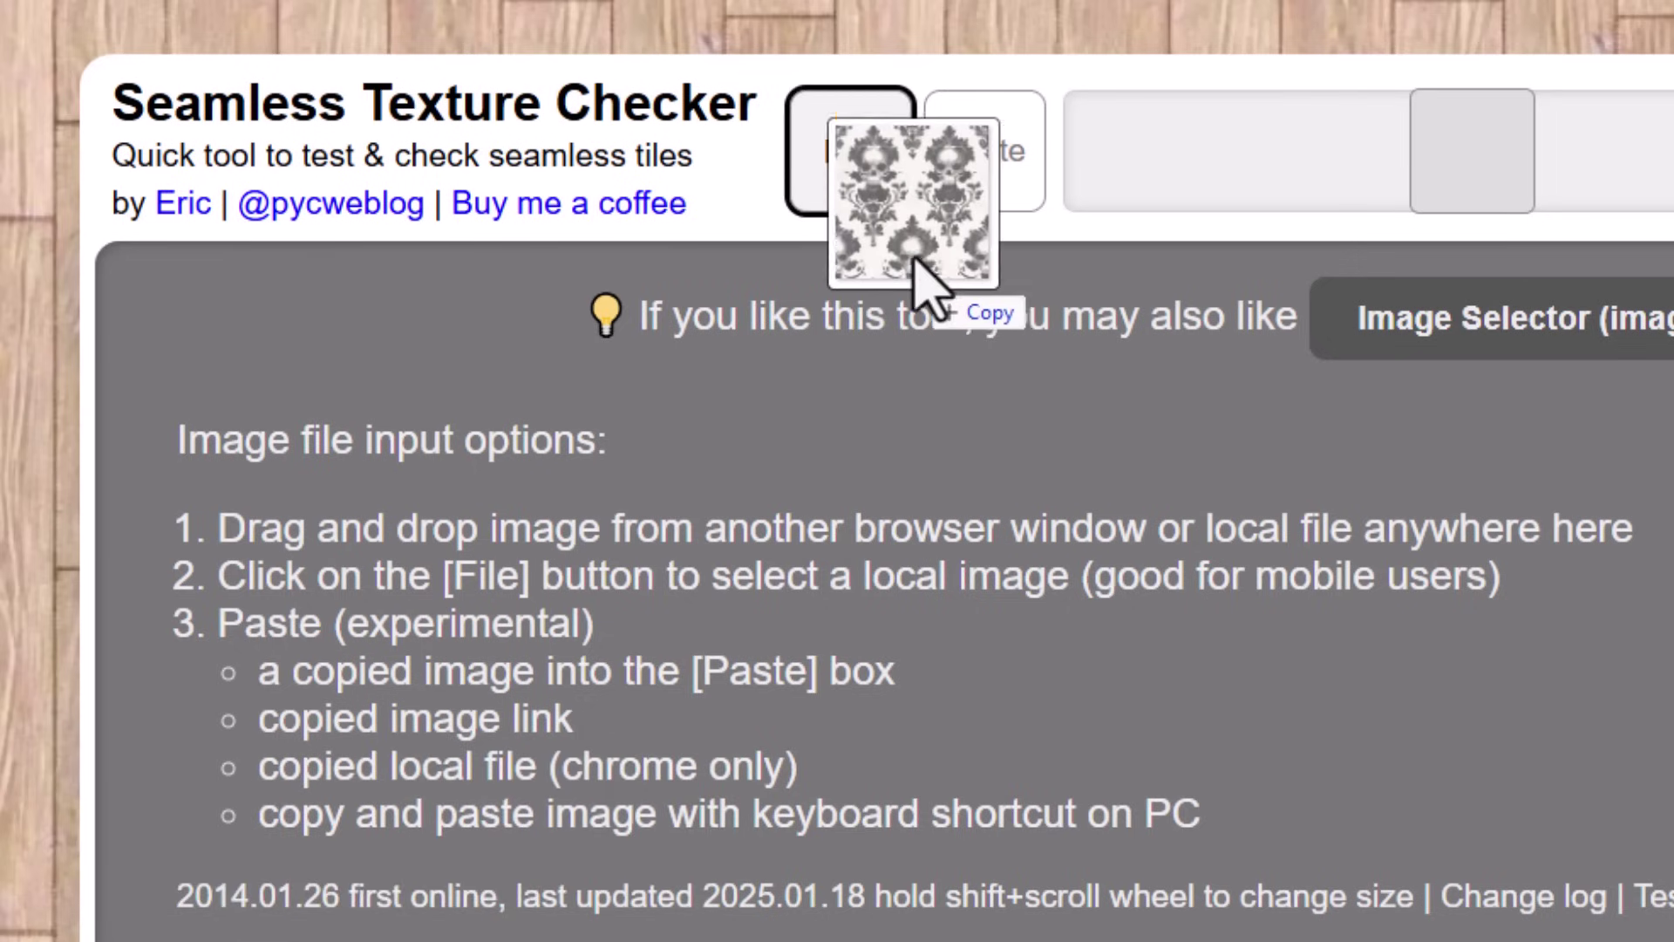
- Drop the skull damask image in so it tiles across the page background
{"action": "left_click_drag", "start_coordinate": [677, 230], "coordinate": [647, 173]}
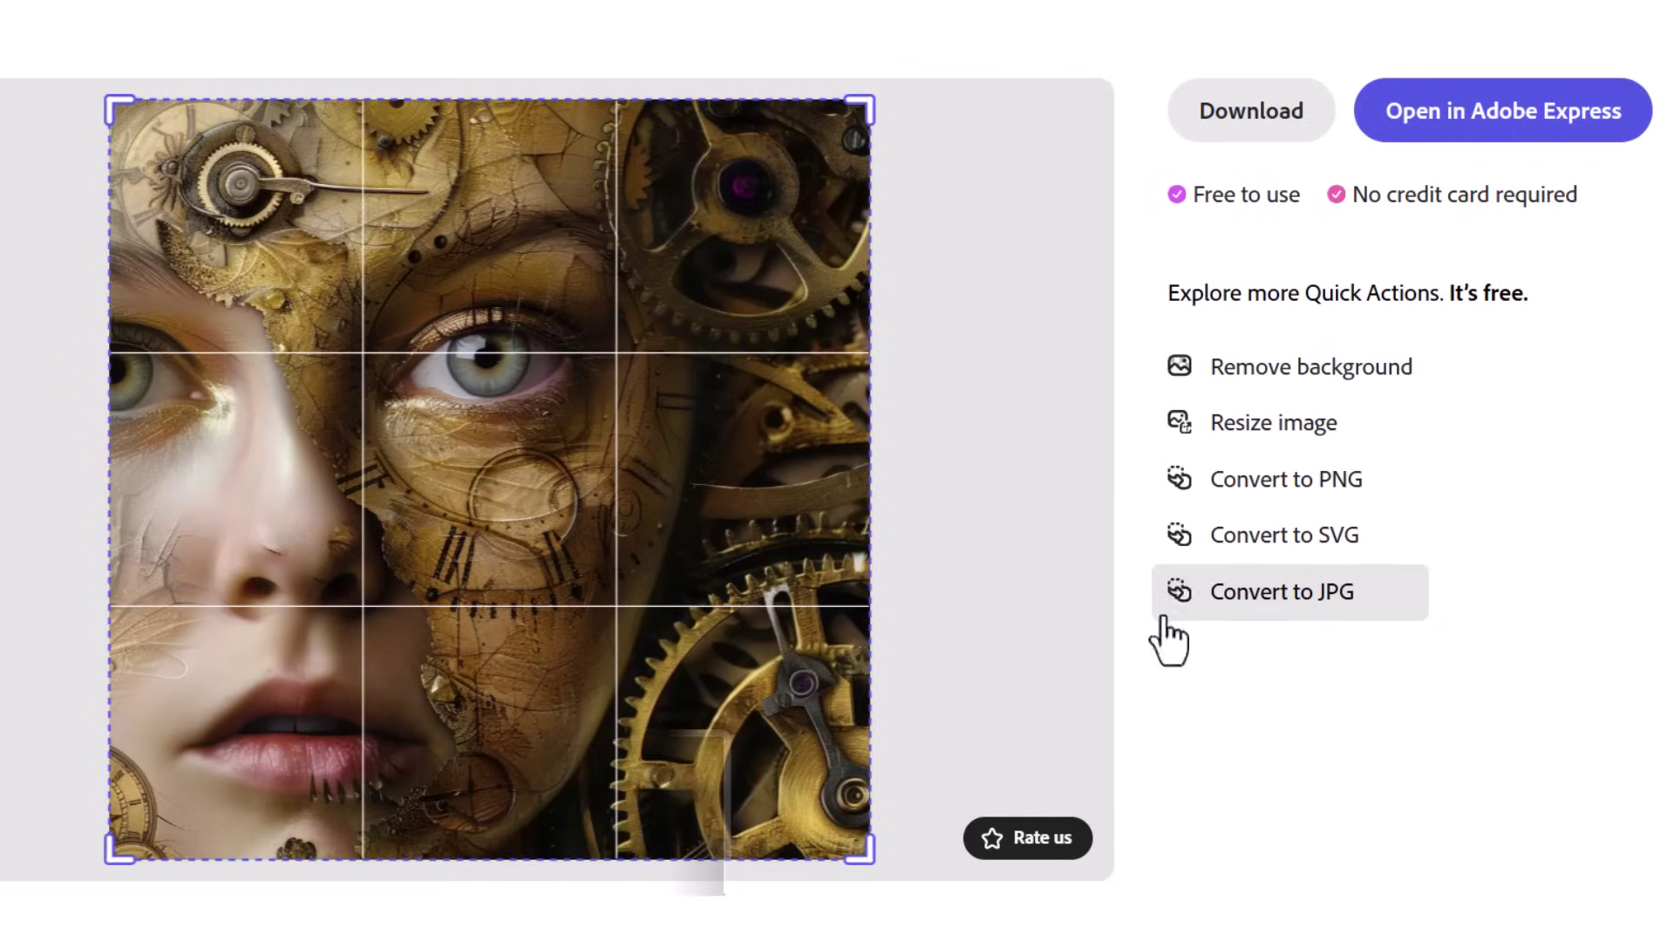
- Pull the crop box in from both corners and shift it up to frame the clockwork eye
{"action": "left_click_drag", "start_coordinate": [867, 852], "coordinate": [856, 571]}
{"action": "left_click_drag", "start_coordinate": [101, 91], "coordinate": [204, 189]}
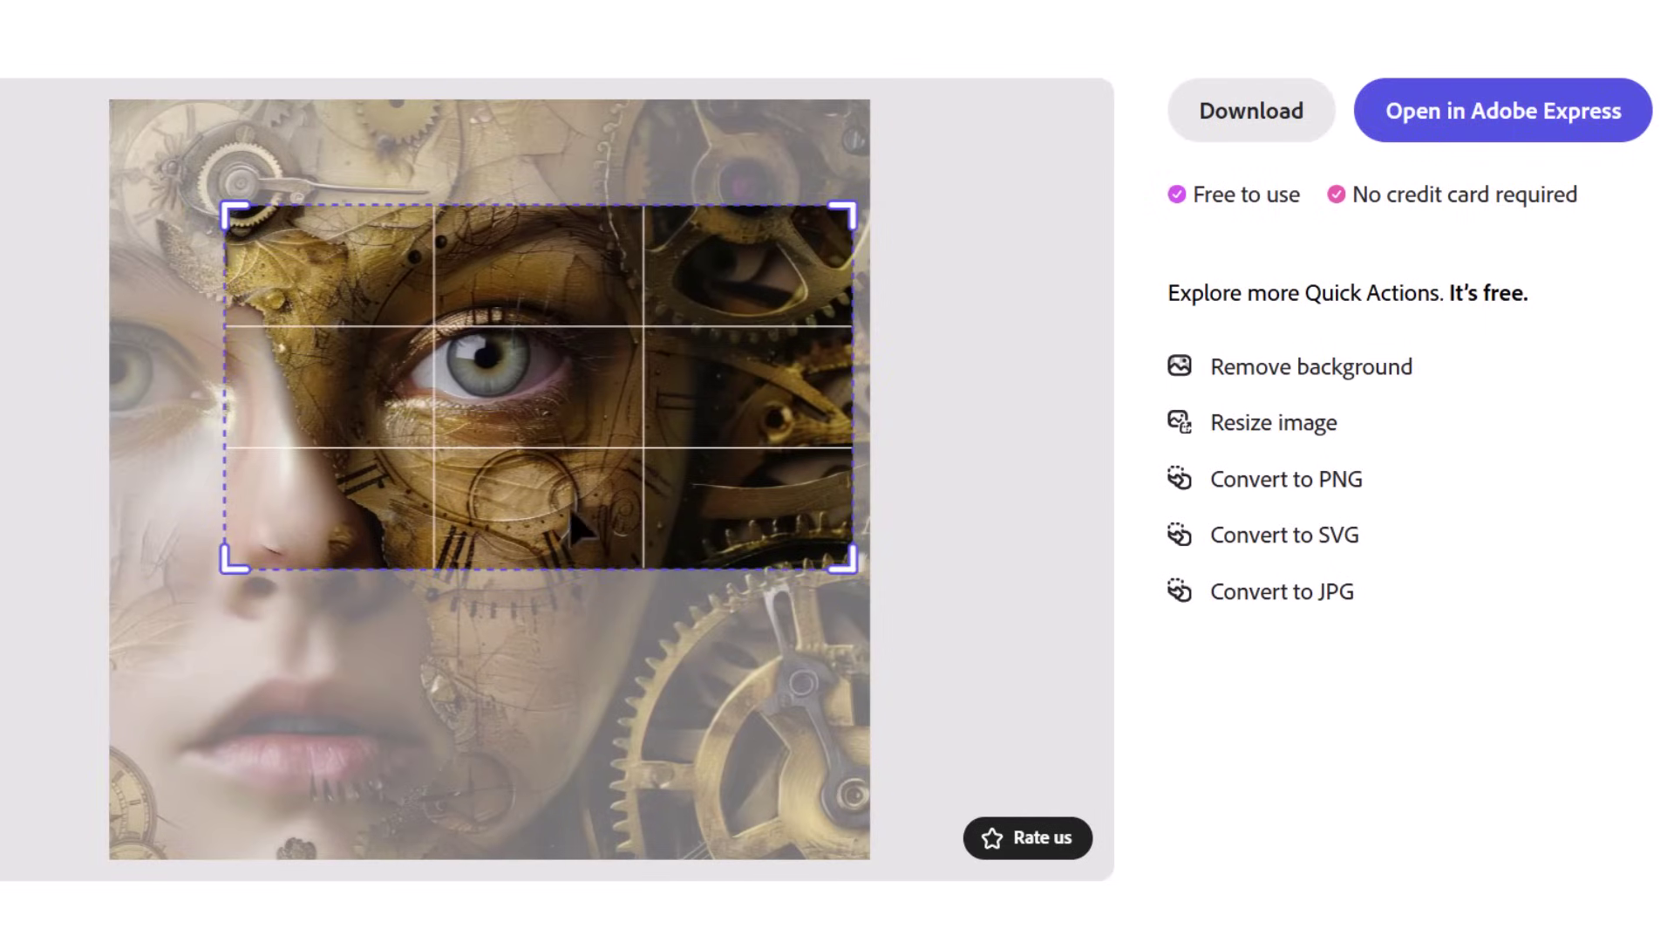
{"action": "left_click_drag", "start_coordinate": [657, 502], "coordinate": [656, 477]}
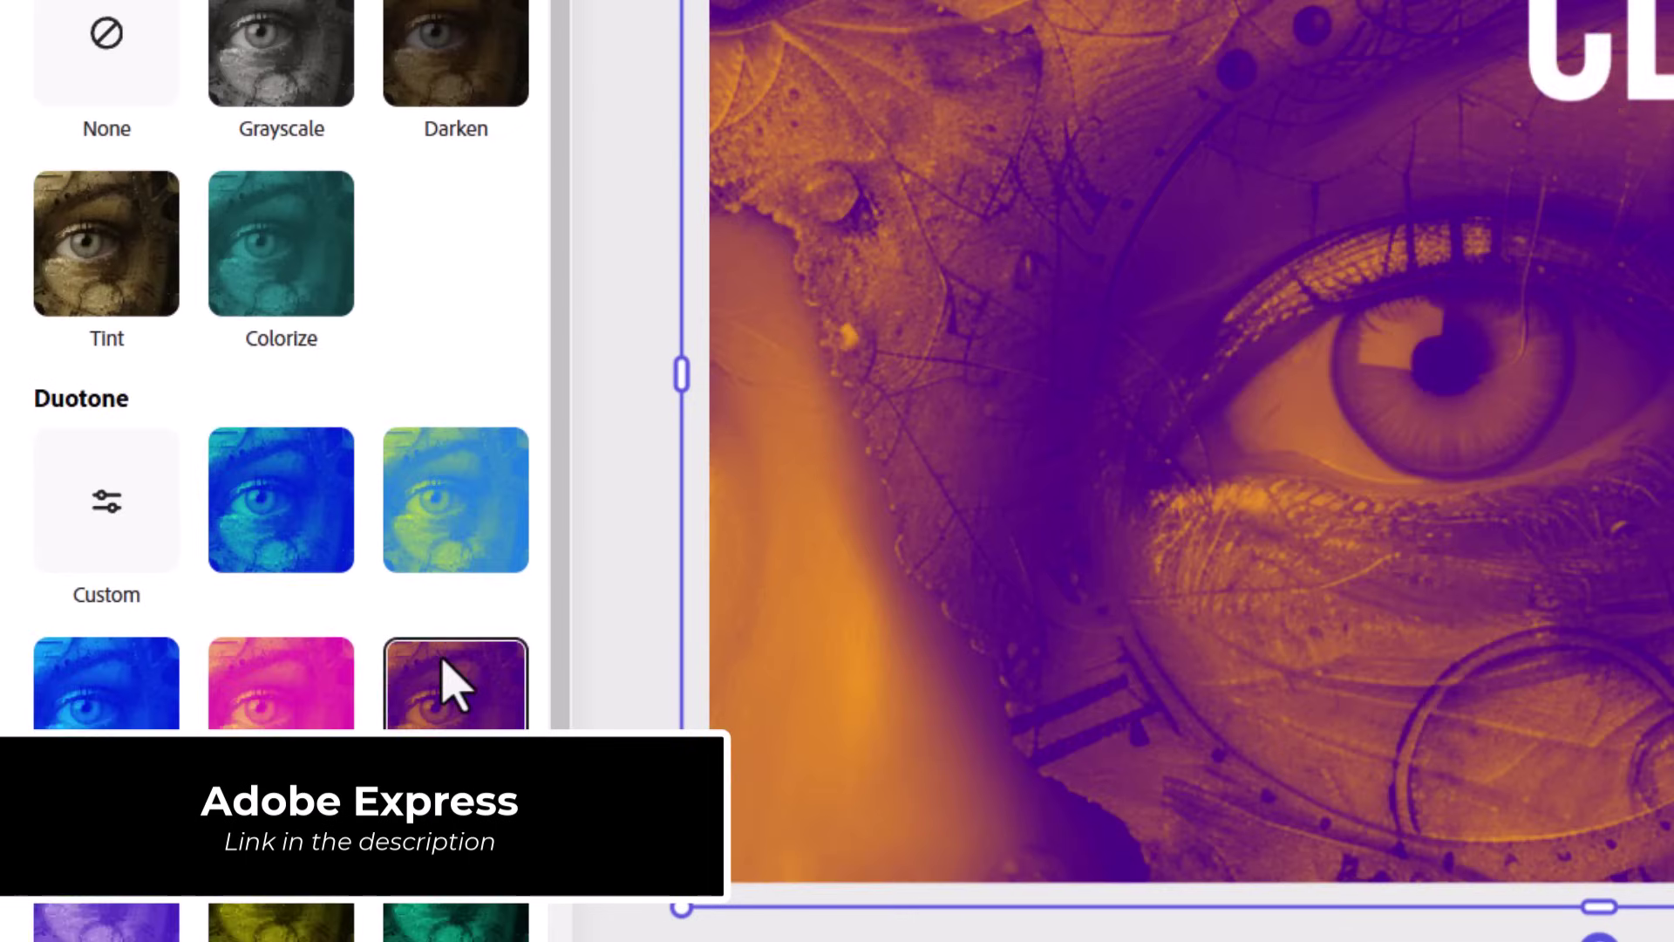
- Apply a Tint effect to the CLOCKPUNK banner image, then go to the free Adobe Express app
{"action": "left_click", "coordinate": [112, 291]}
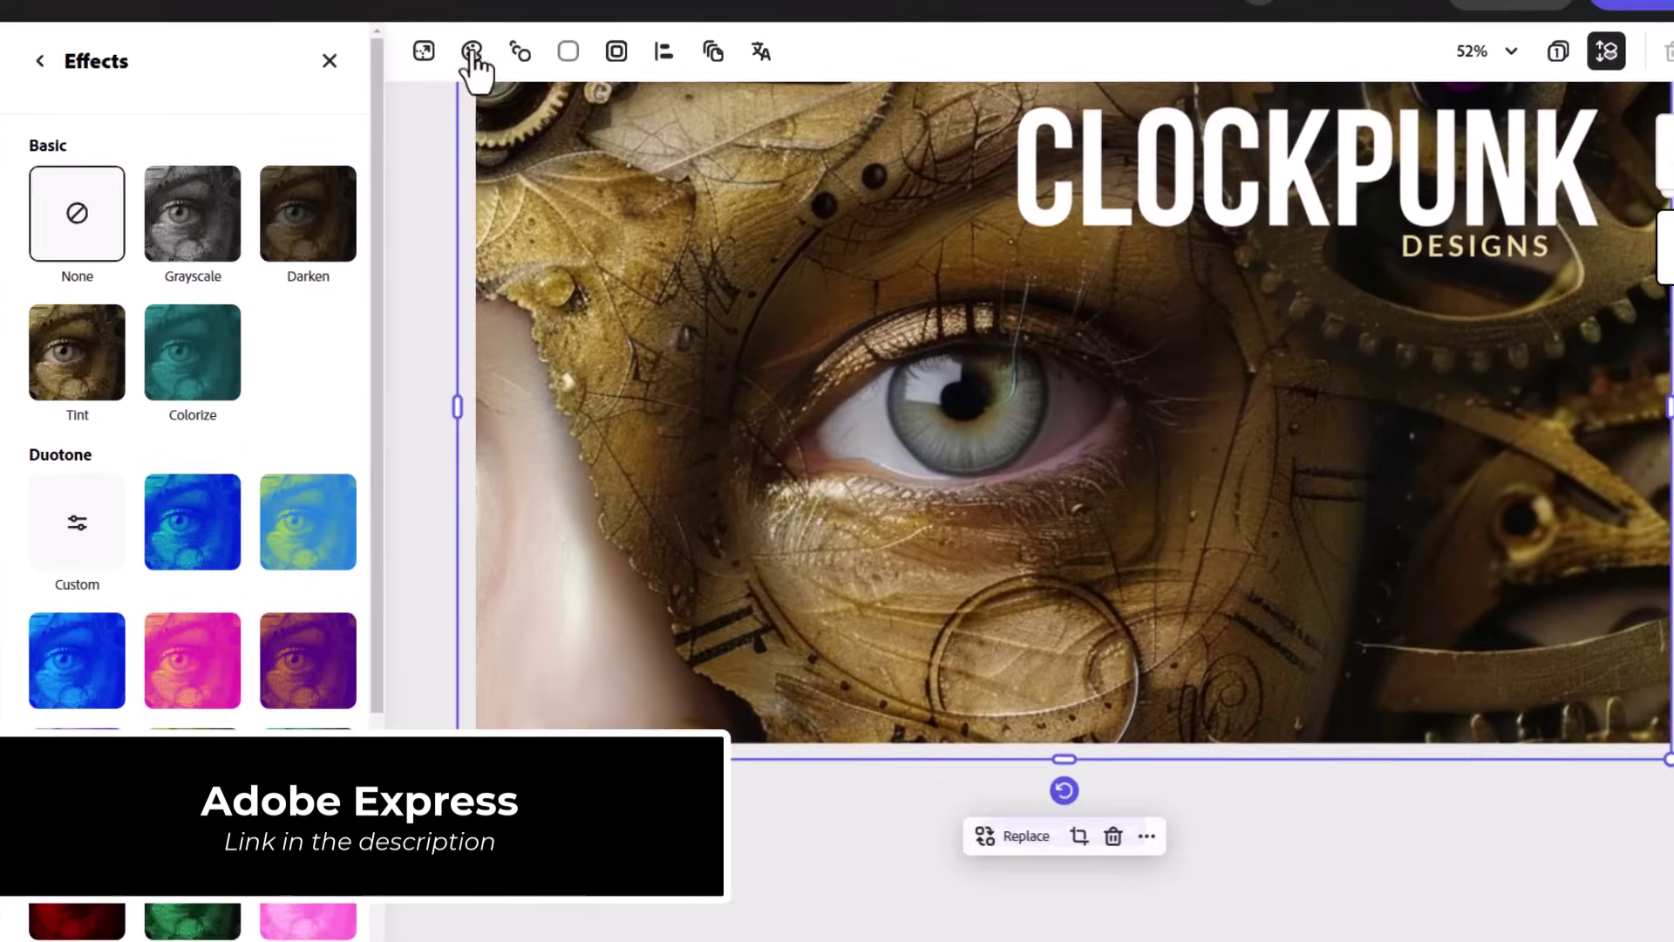
{"action": "left_click", "coordinate": [38, 56]}
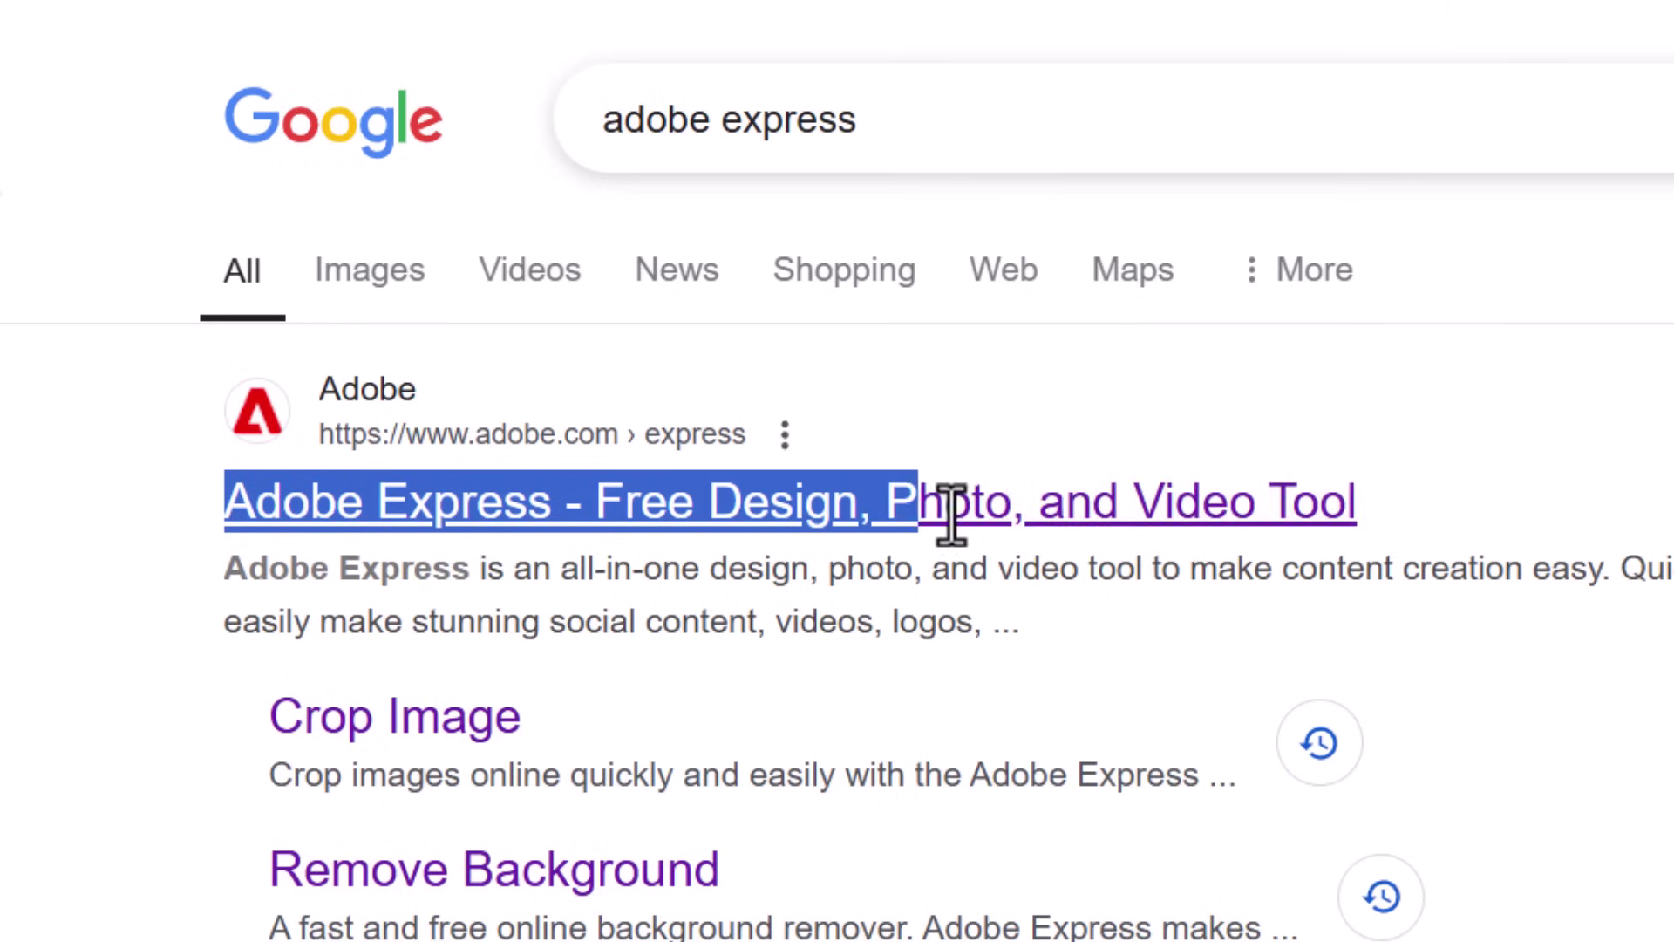
{"action": "left_click", "coordinate": [780, 504]}
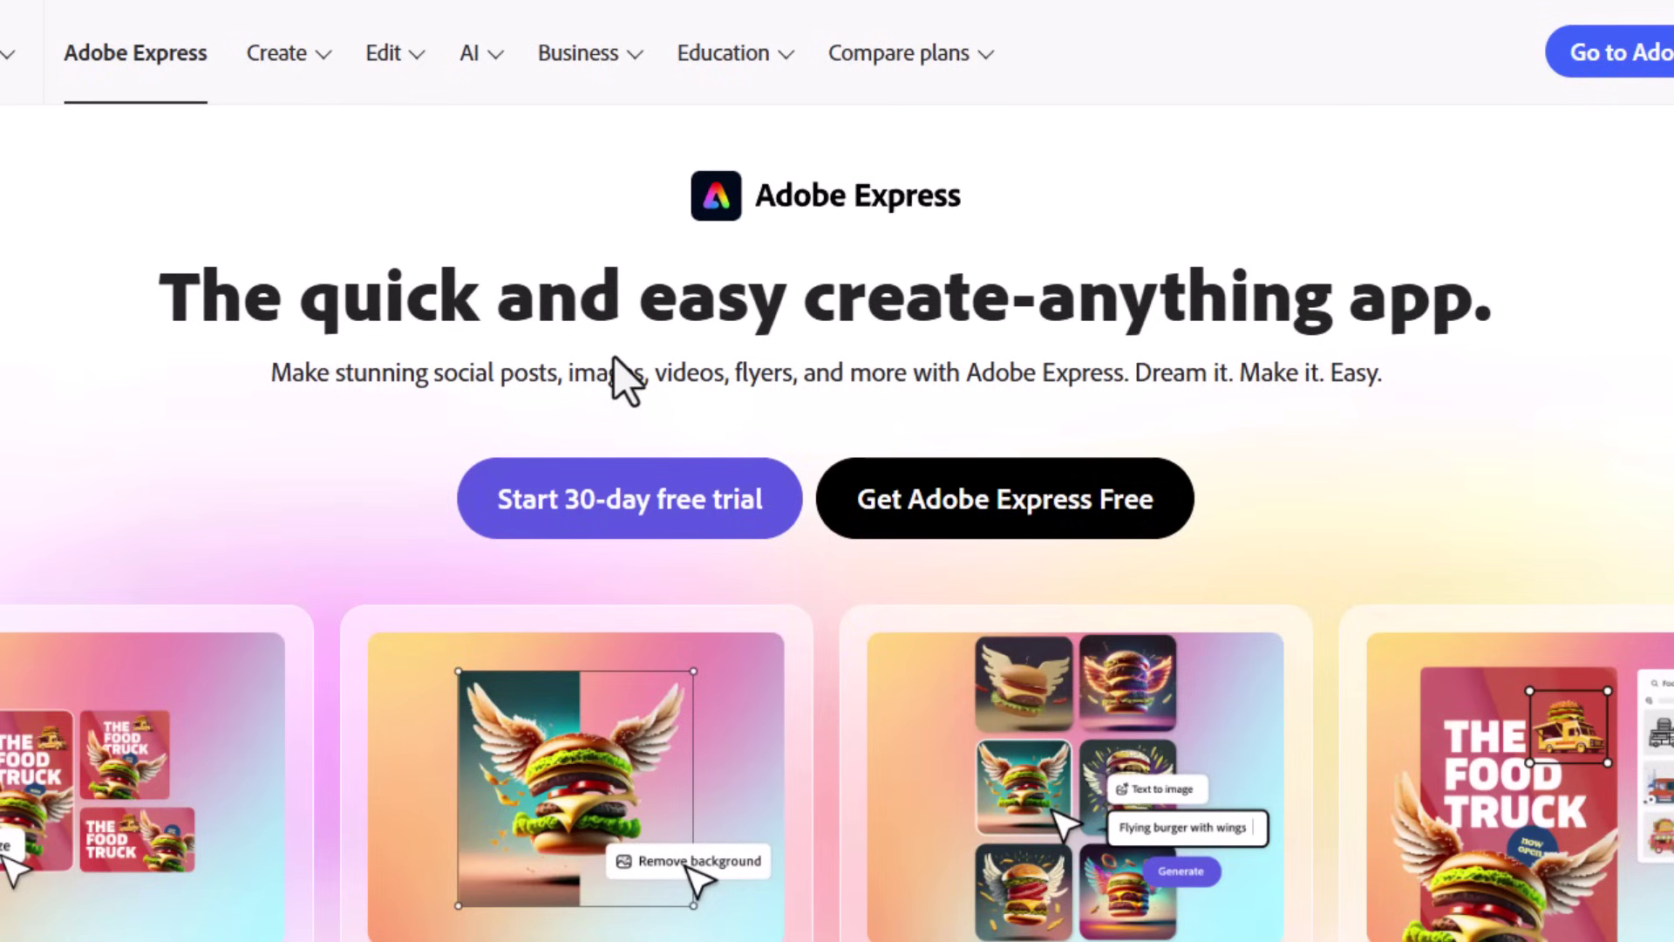
{"action": "left_click", "coordinate": [1016, 541]}
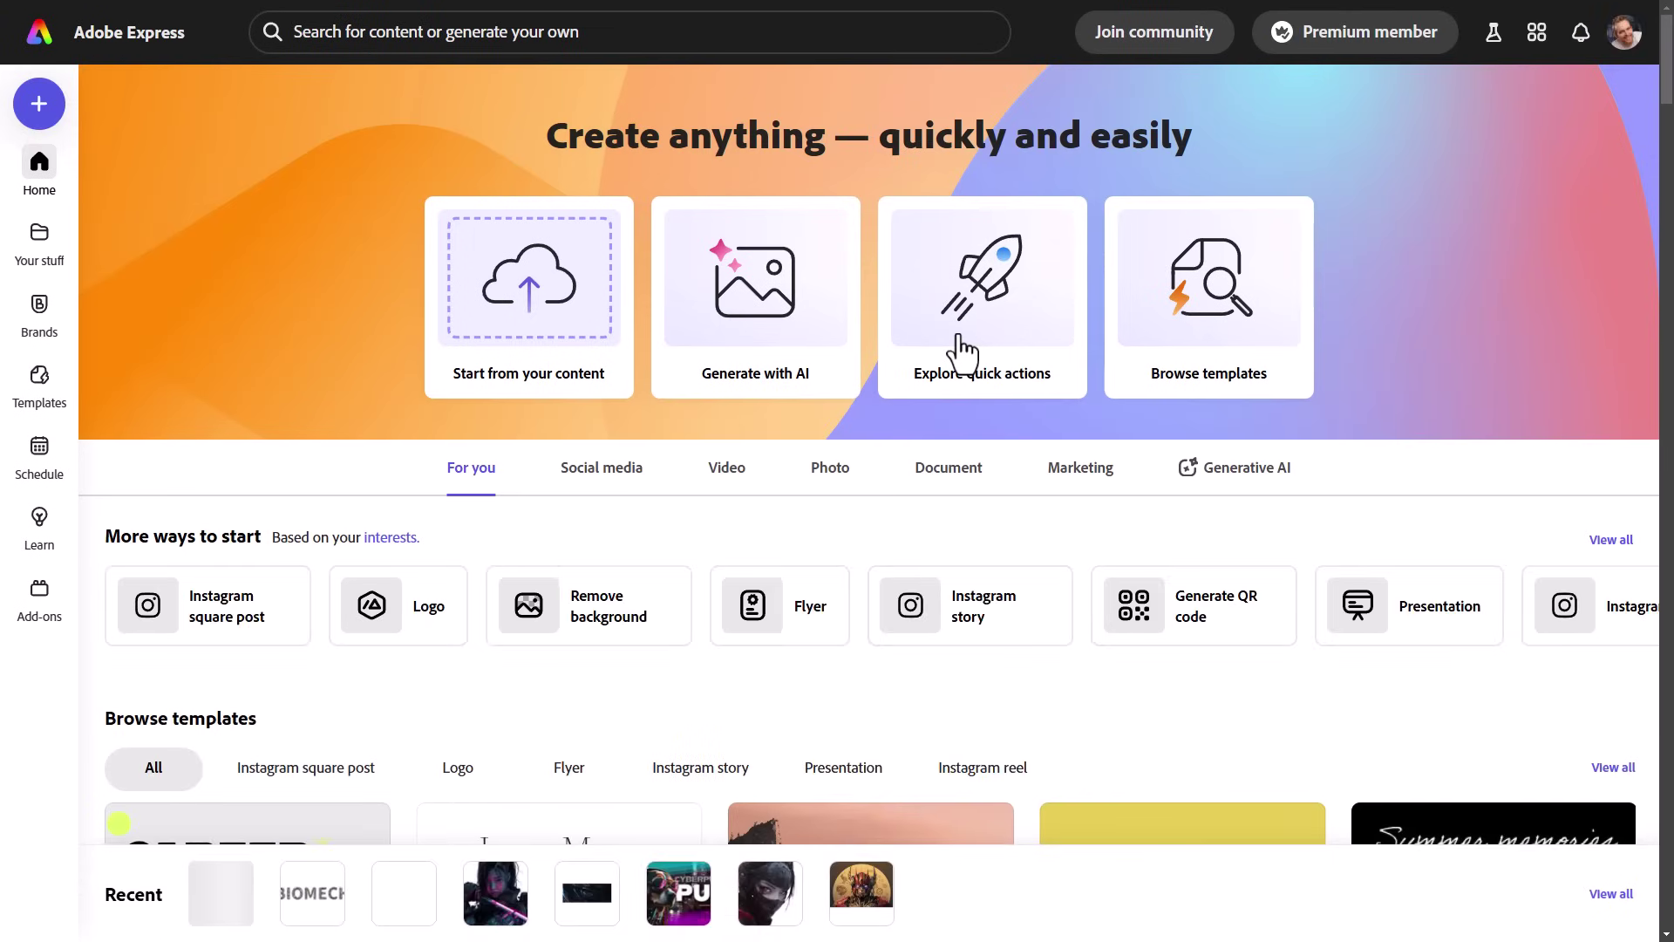
{"action": "scroll", "coordinate": [960, 355], "scroll_direction": "down", "scroll_amount": 5}
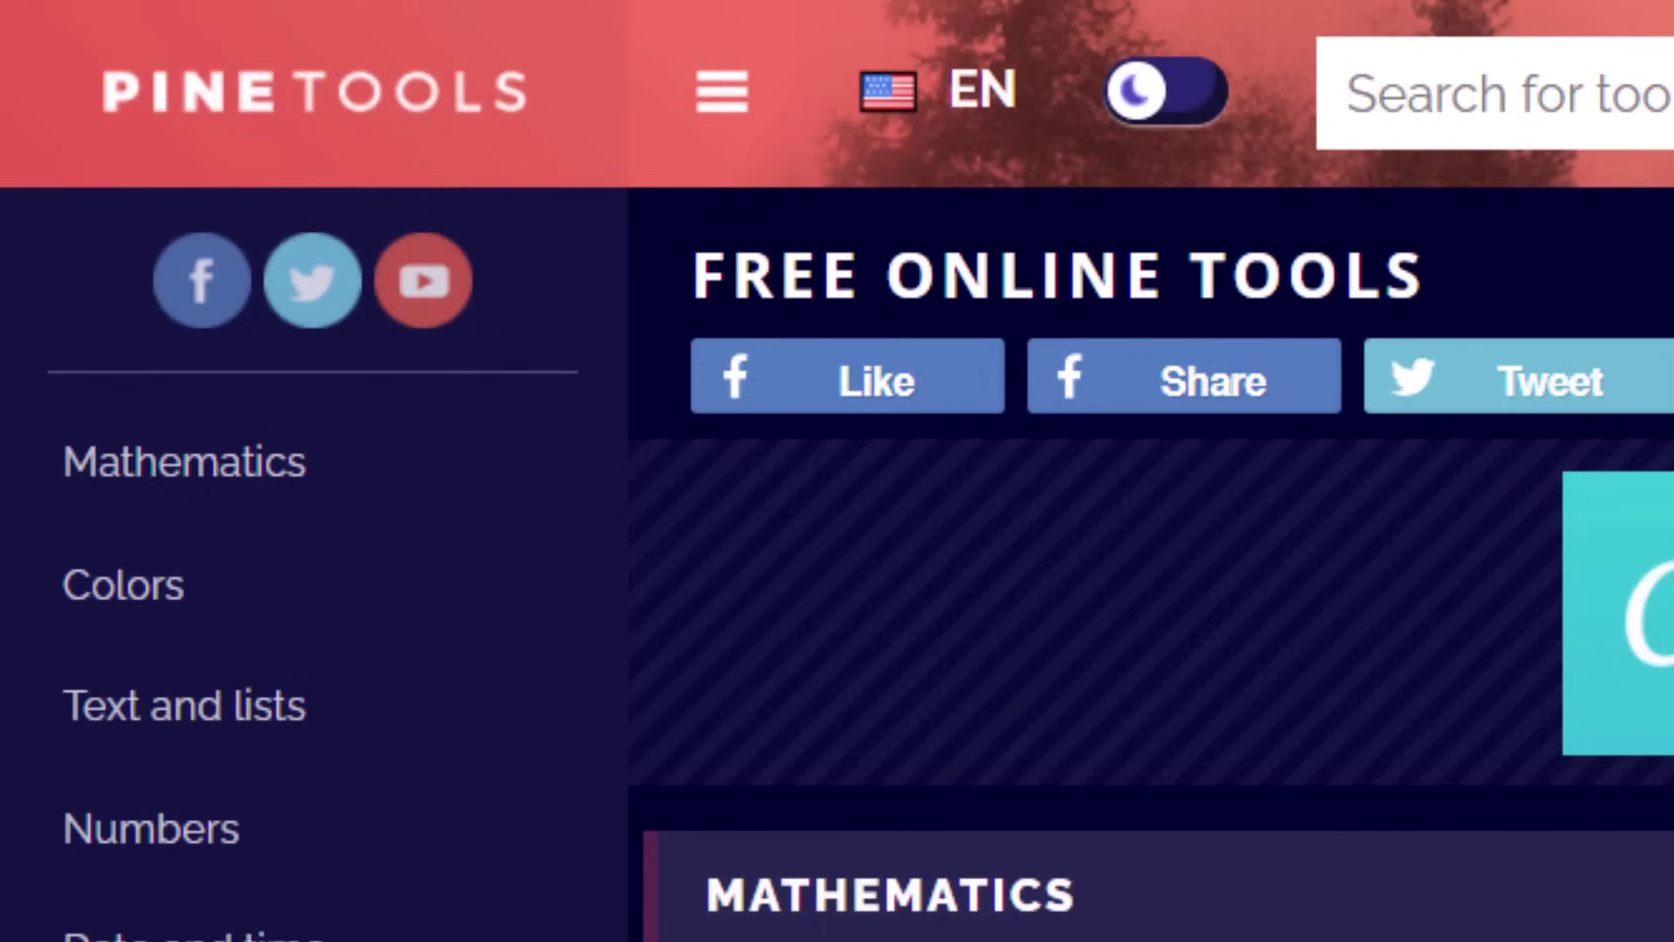
- Apply a Sepia Effect at Strongness 100 to the suited man's portrait and save it as JPG
{"action": "scroll", "coordinate": [94, 840], "scroll_direction": "down", "scroll_amount": 4}
{"action": "left_click", "coordinate": [82, 565]}
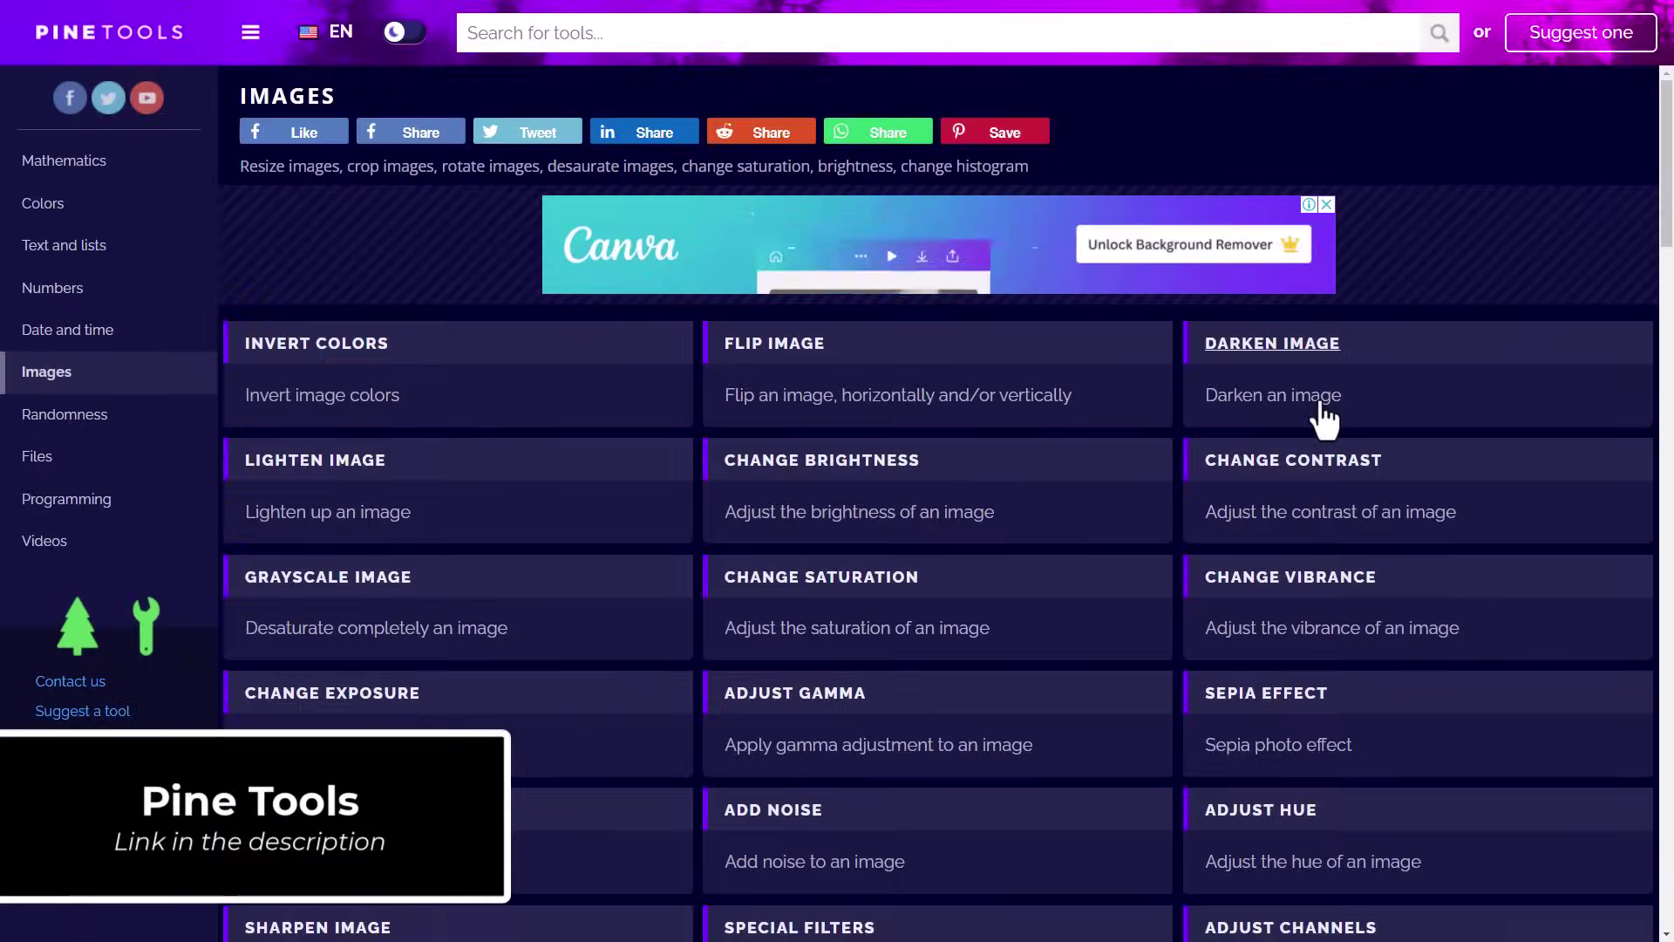
{"action": "scroll", "coordinate": [1324, 414], "scroll_direction": "down", "scroll_amount": 2}
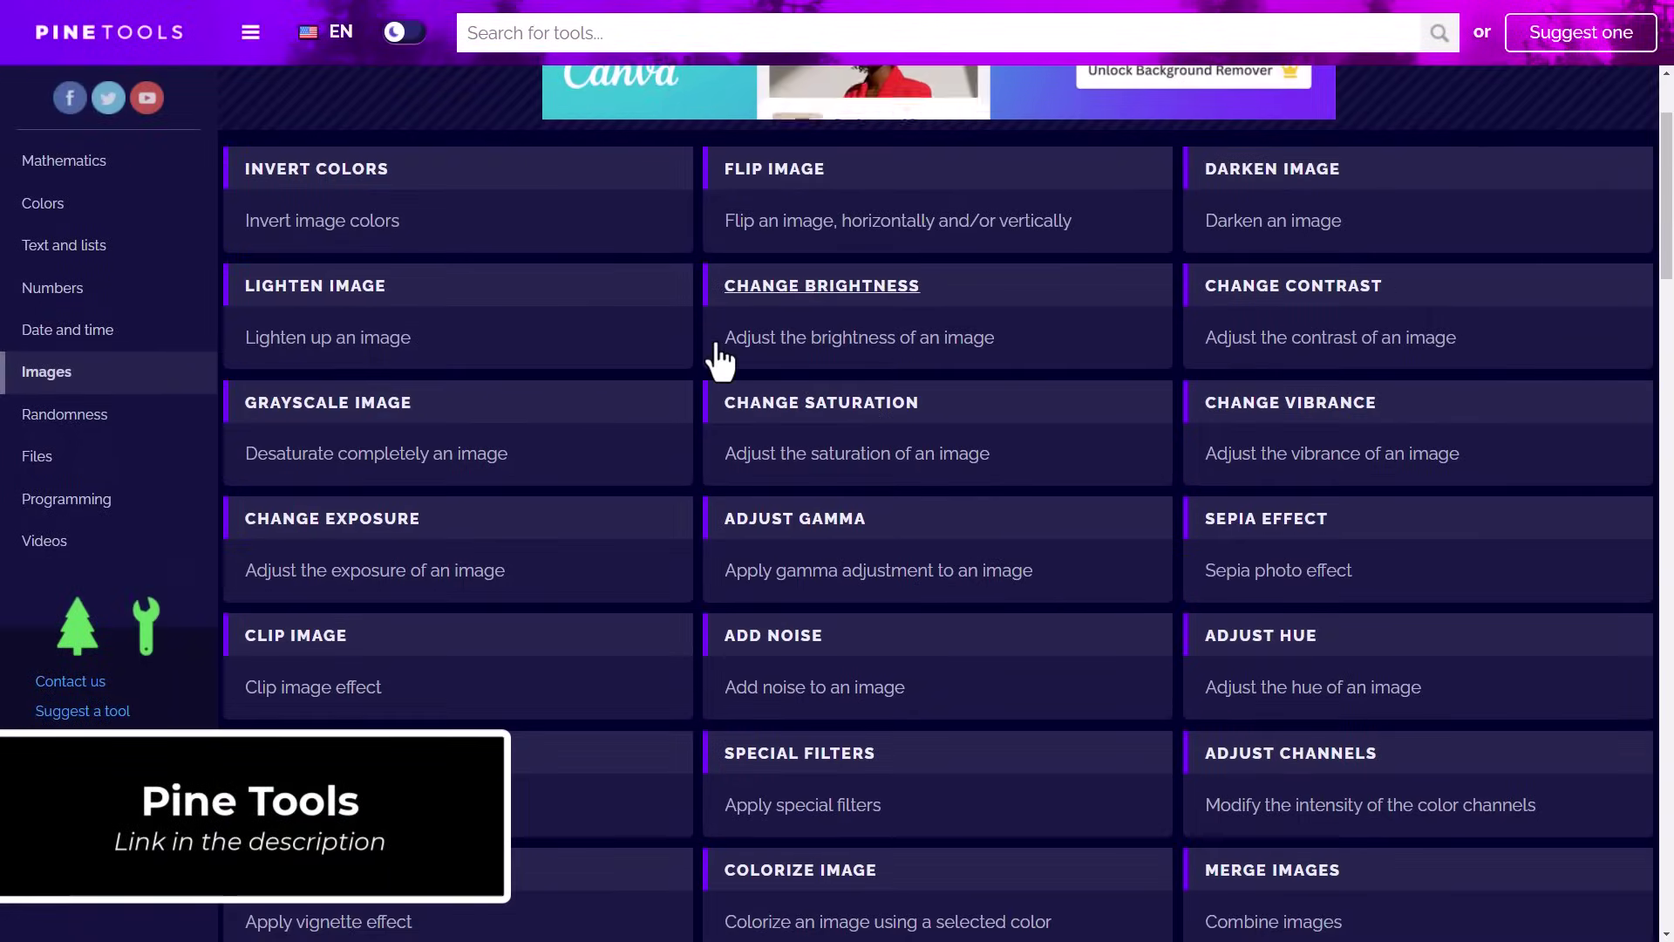
{"action": "scroll", "coordinate": [306, 478], "scroll_direction": "up", "scroll_amount": 1}
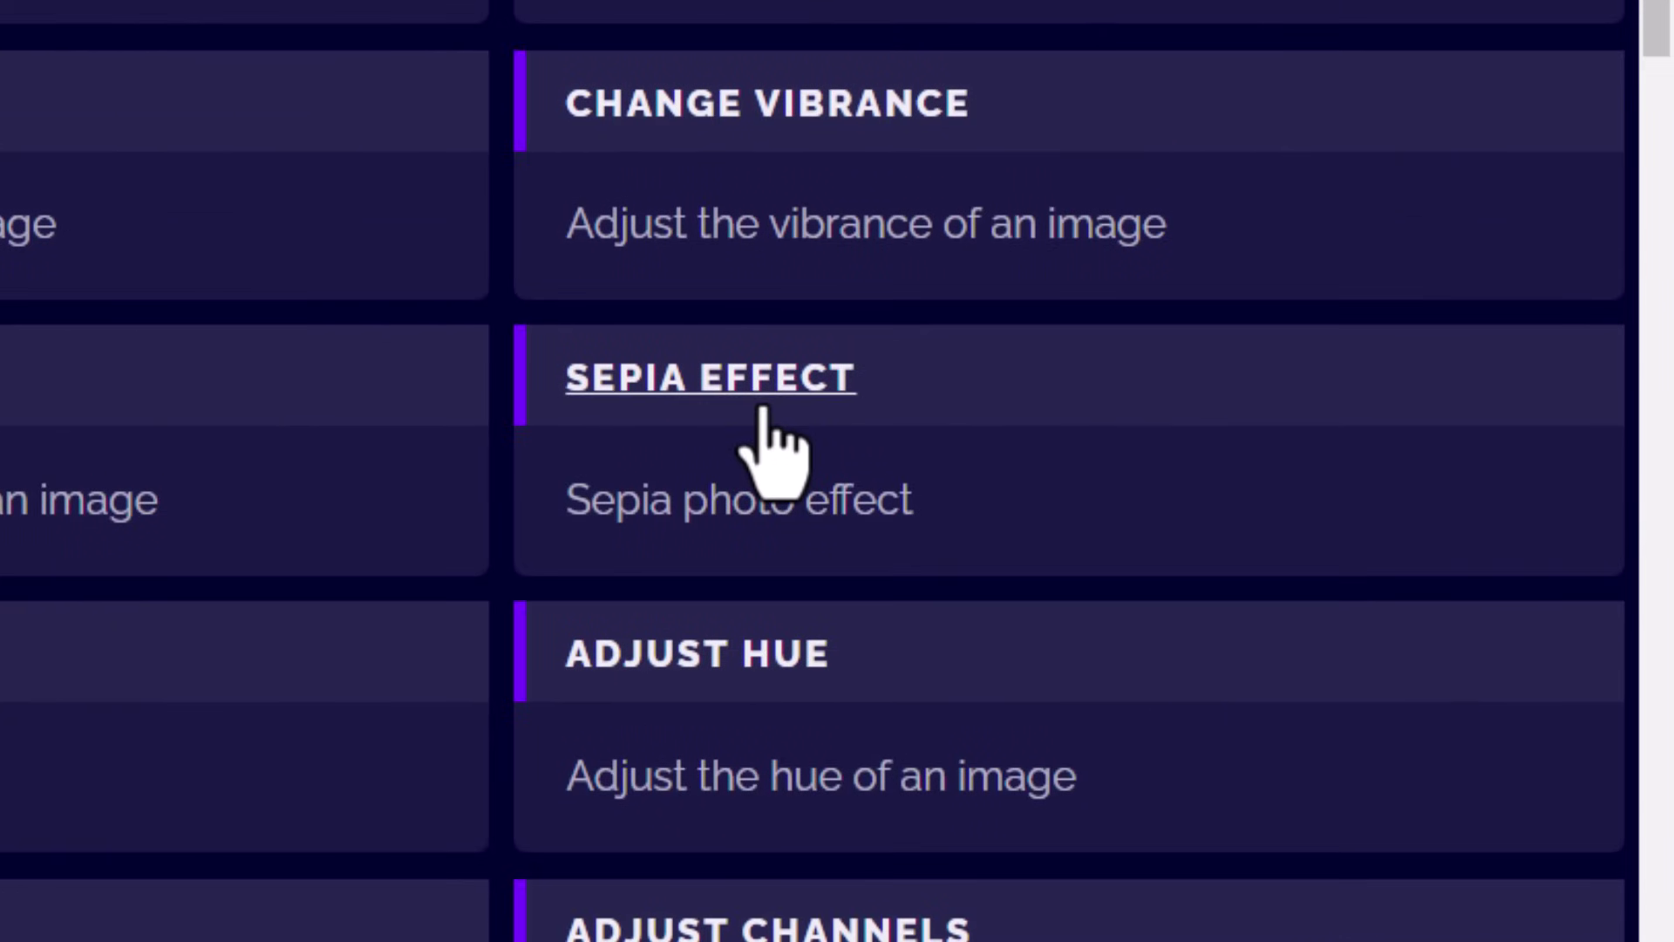
{"action": "left_click", "coordinate": [762, 410]}
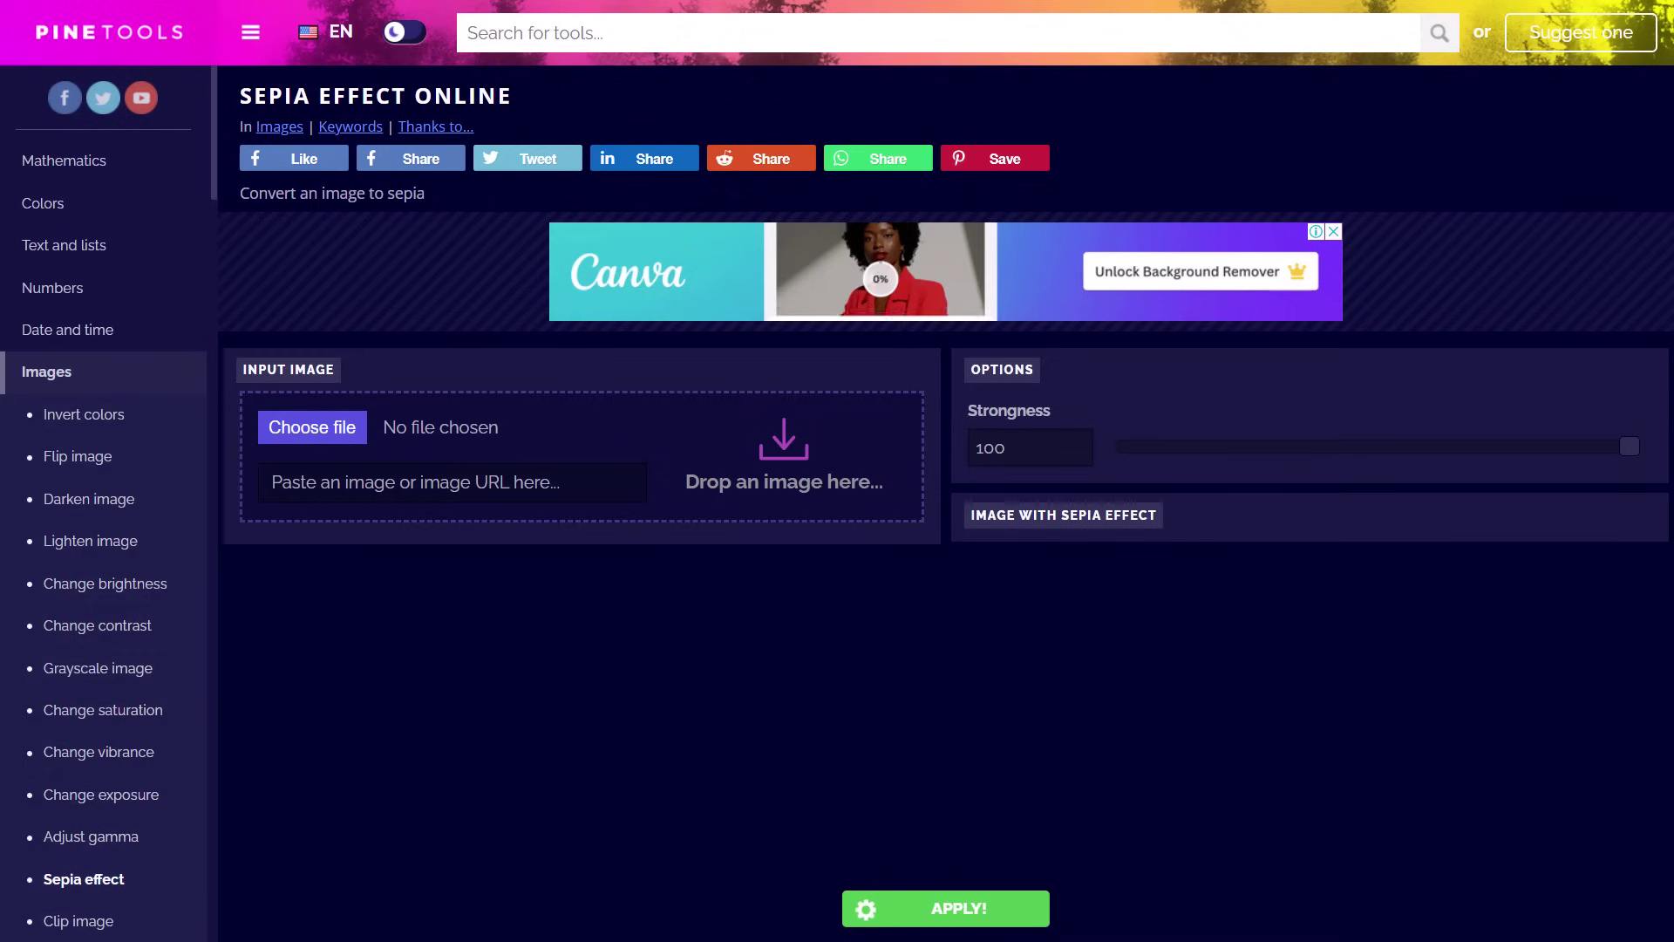
{"action": "left_click_drag", "start_coordinate": [436, 331], "coordinate": [621, 451]}
{"action": "scroll", "coordinate": [615, 453], "scroll_direction": "down", "scroll_amount": 2}
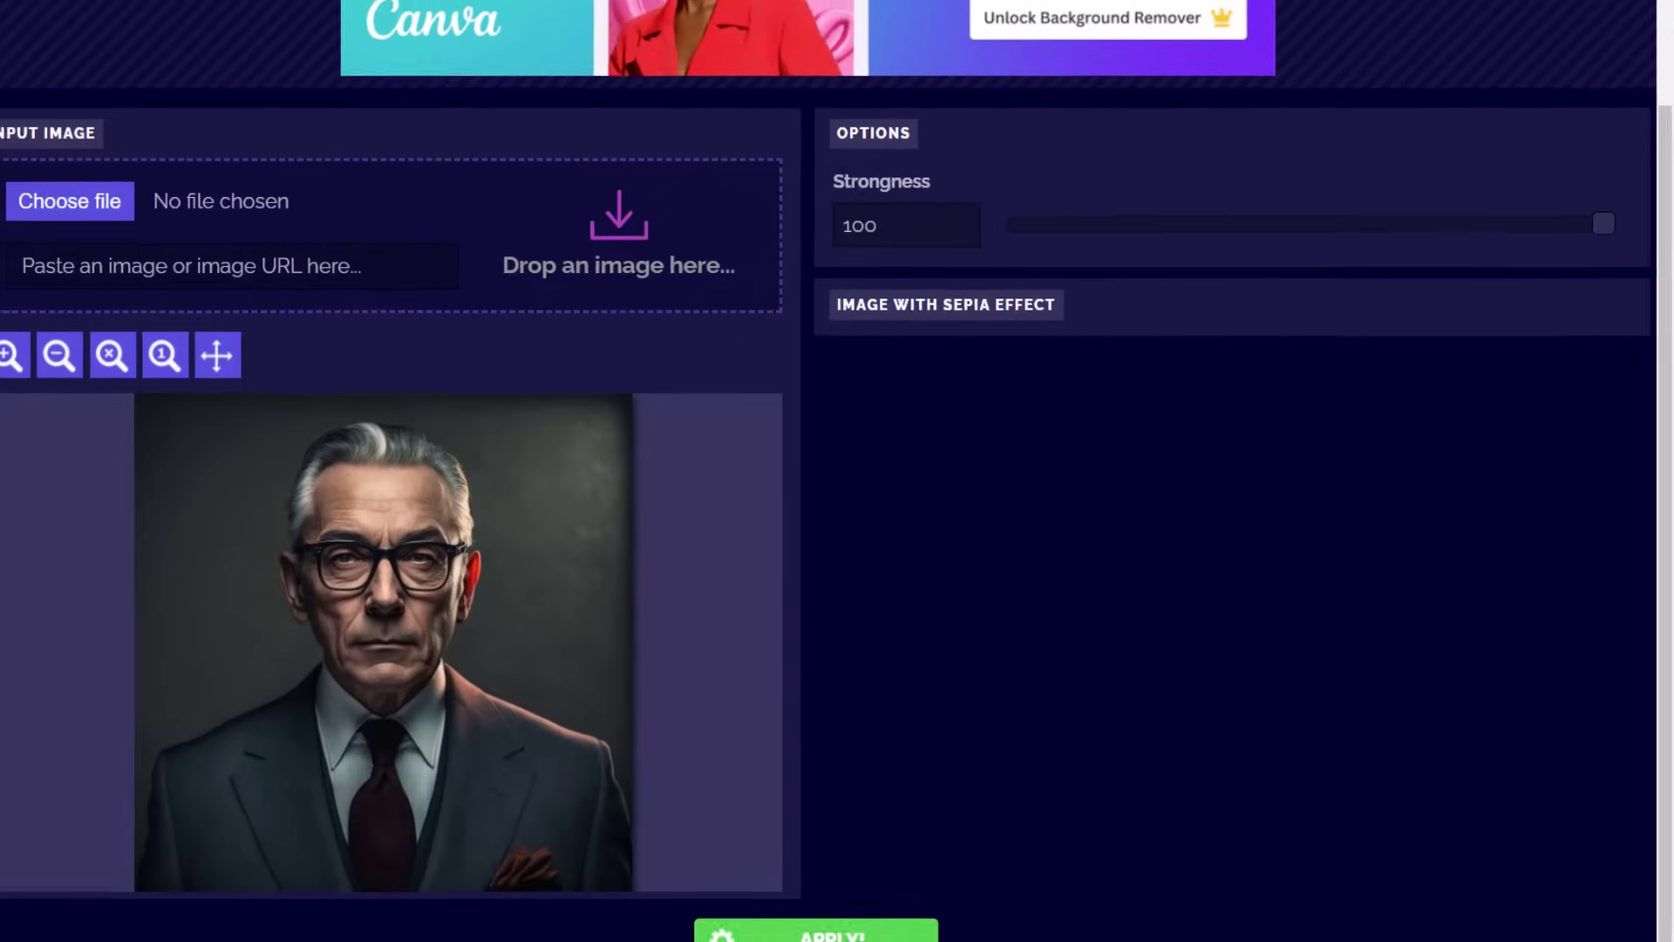
{"action": "left_click", "coordinate": [848, 935]}
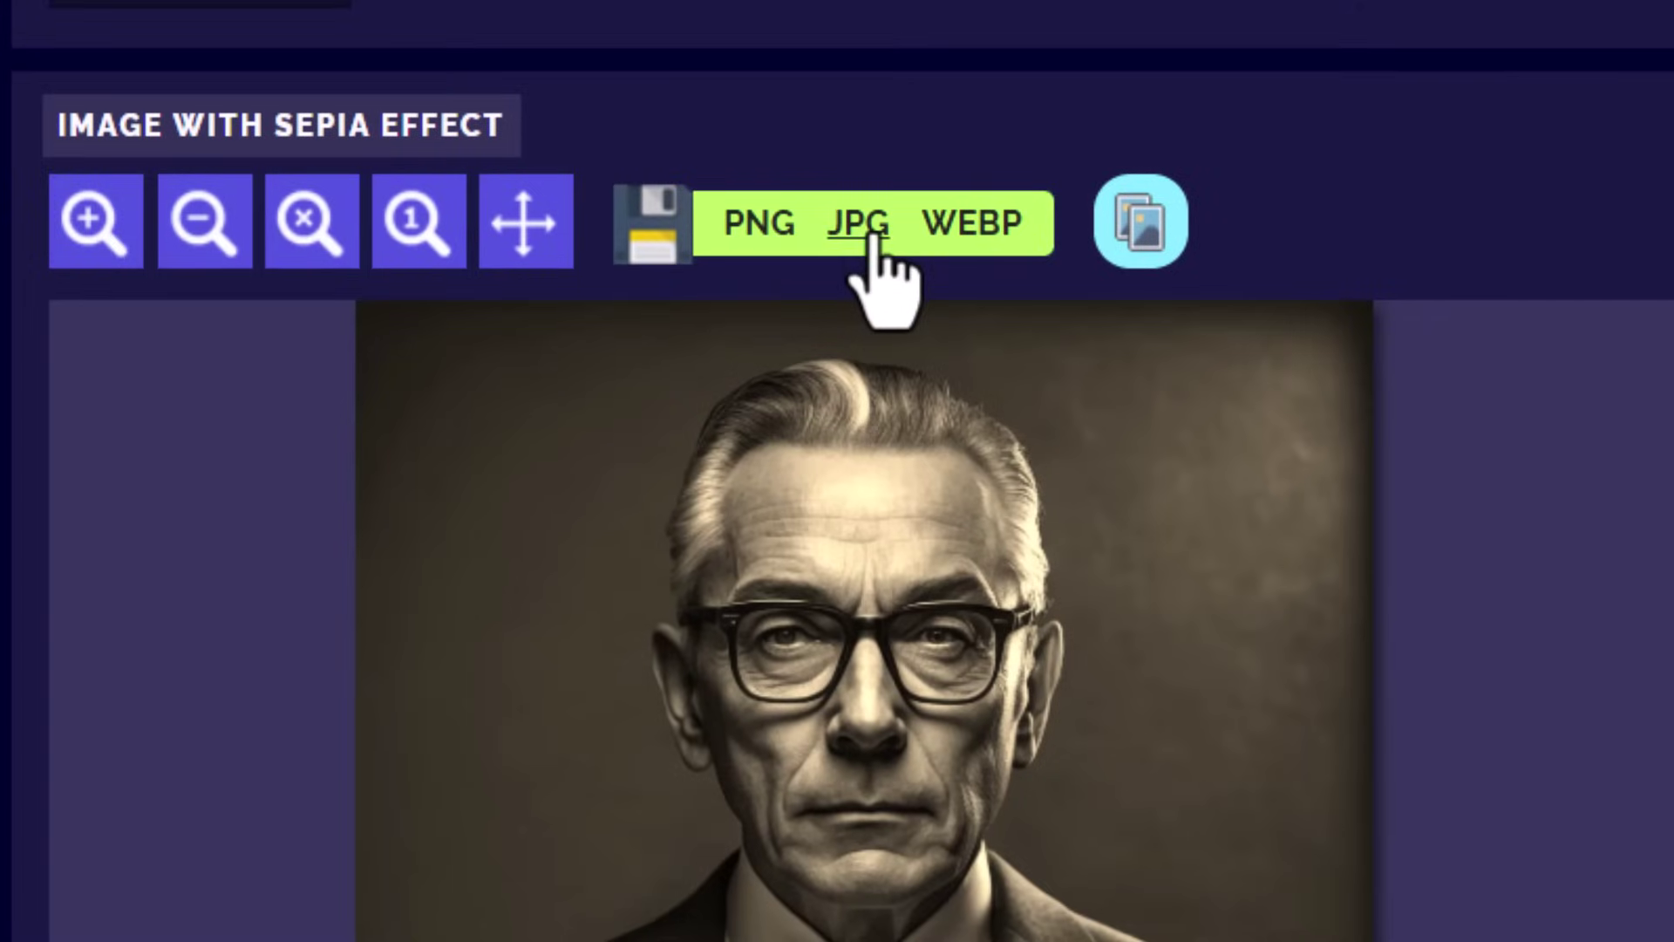
{"action": "left_click", "coordinate": [1241, 331]}
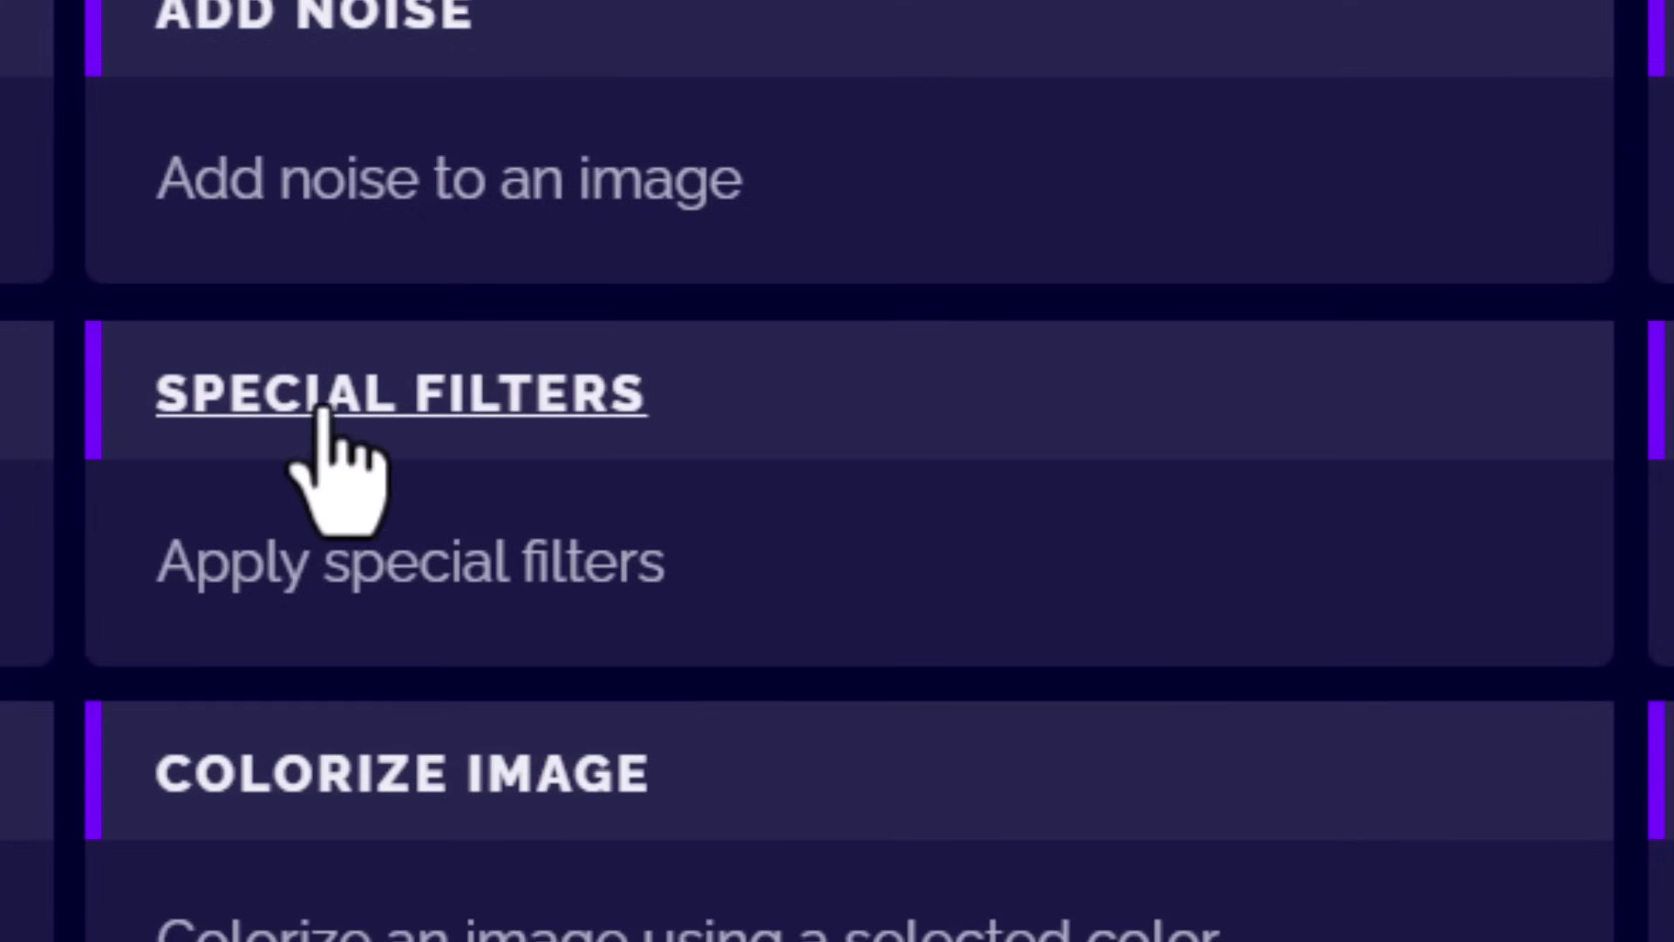
- Run the woman's portrait through the Lomo, Sin City, Hazy Days and Old Boot Special Filters presets
{"action": "left_click", "coordinate": [486, 411]}
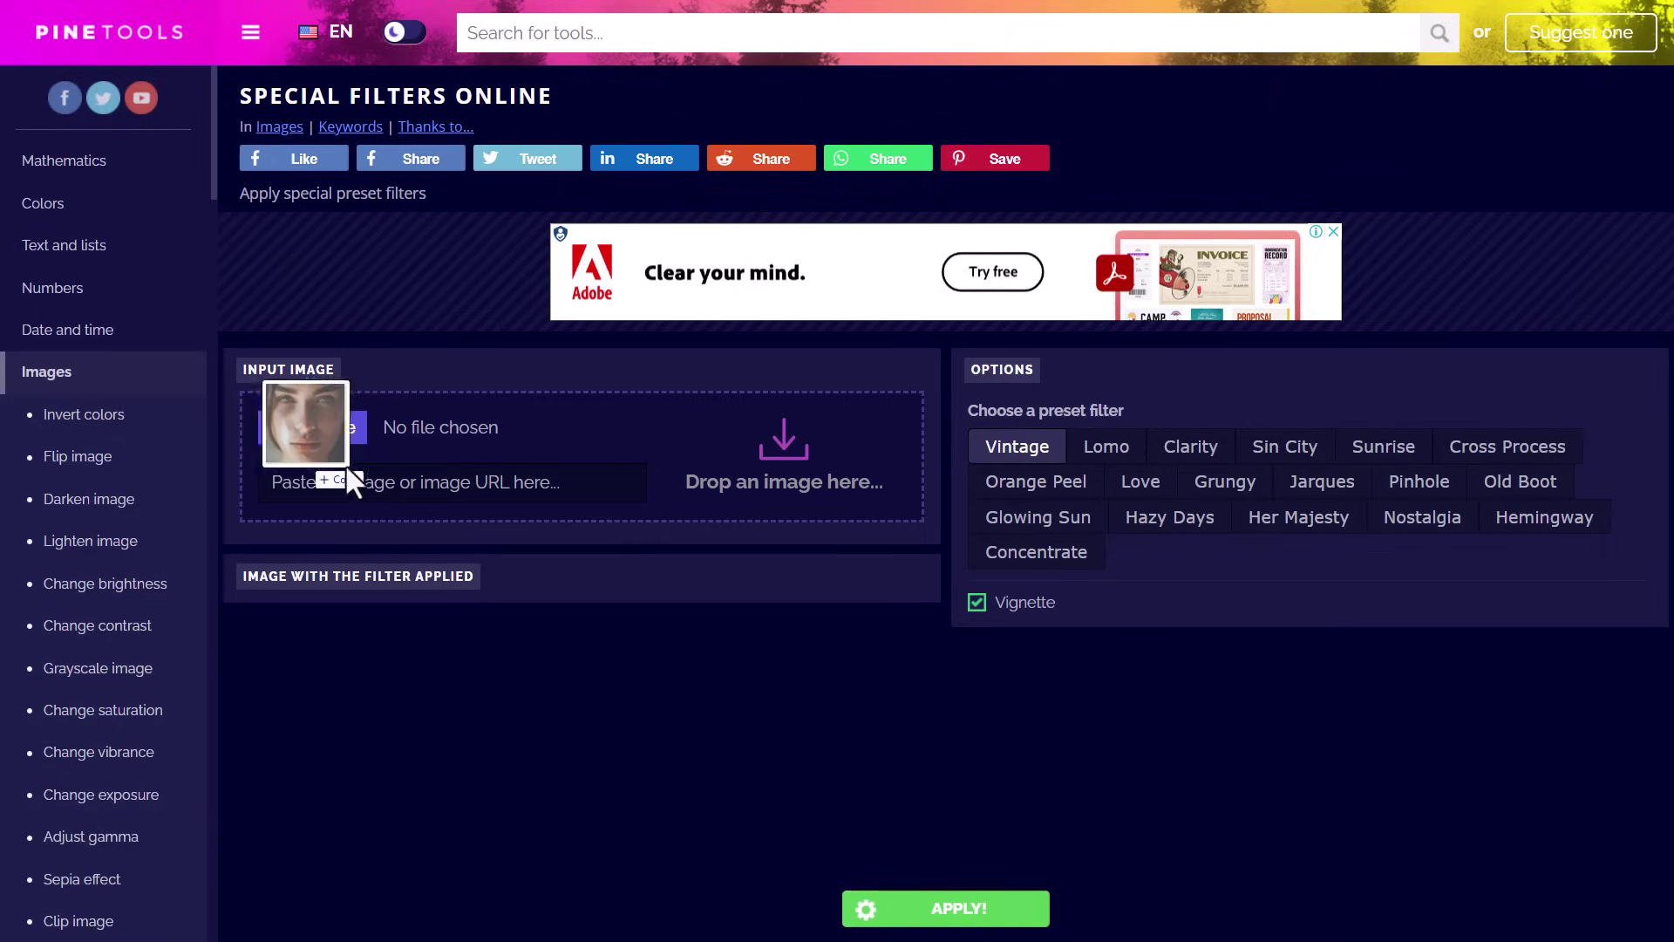
{"action": "left_click_drag", "start_coordinate": [353, 484], "coordinate": [595, 500]}
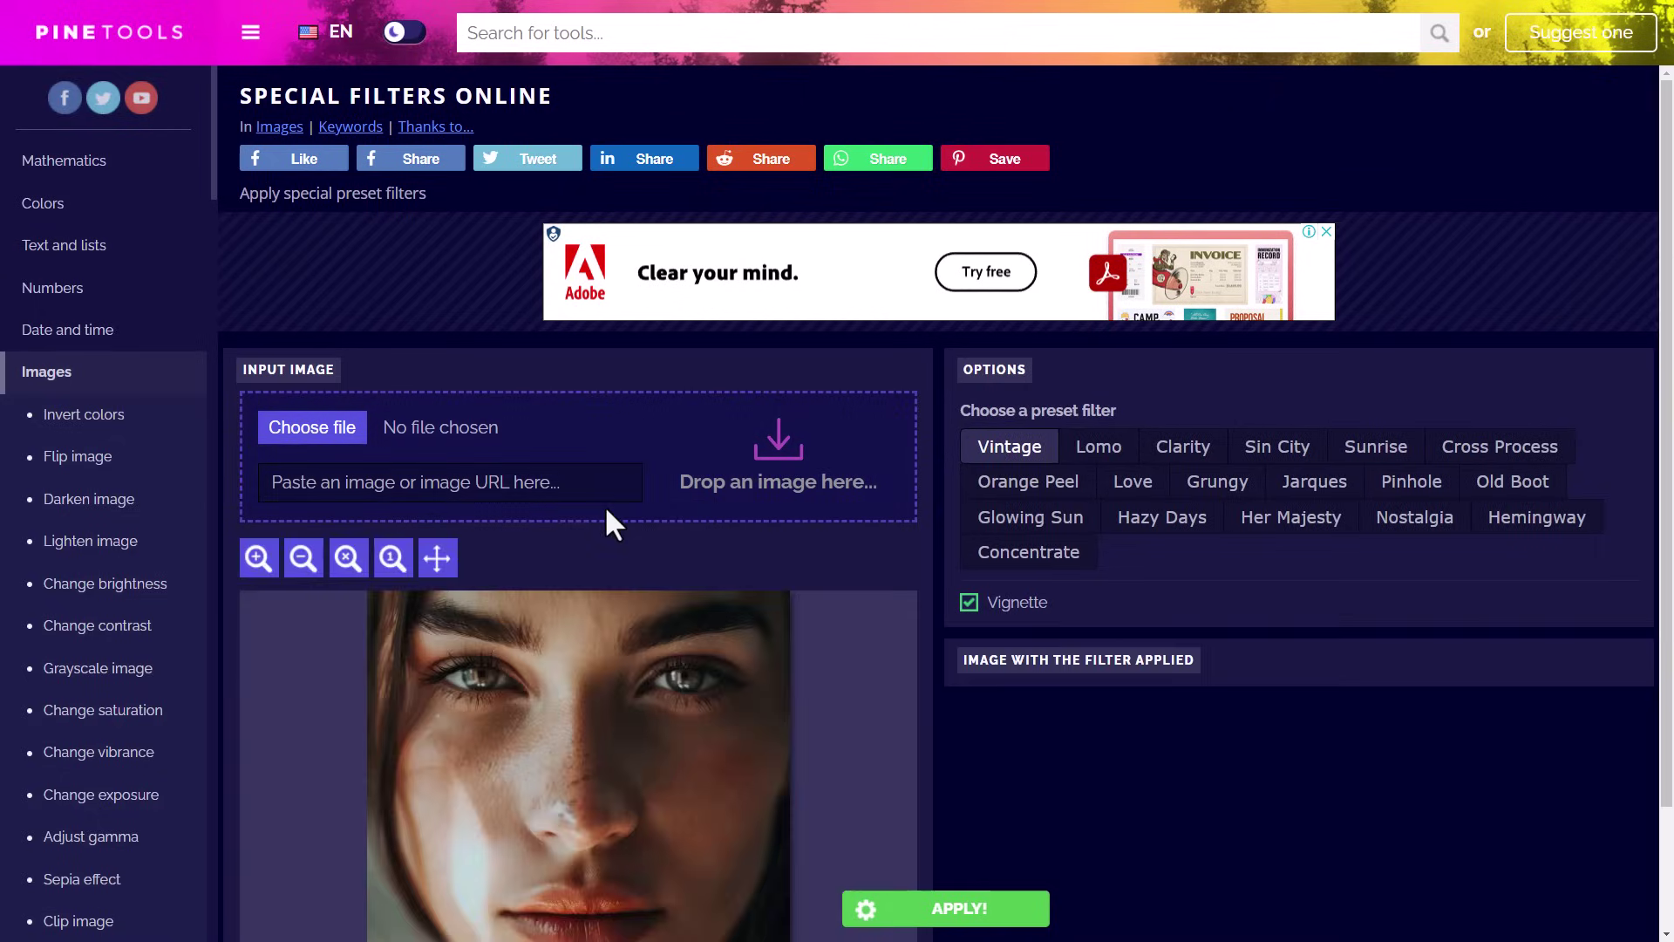
{"action": "scroll", "coordinate": [698, 515], "scroll_direction": "down", "scroll_amount": 3}
{"action": "left_click", "coordinate": [1110, 163]}
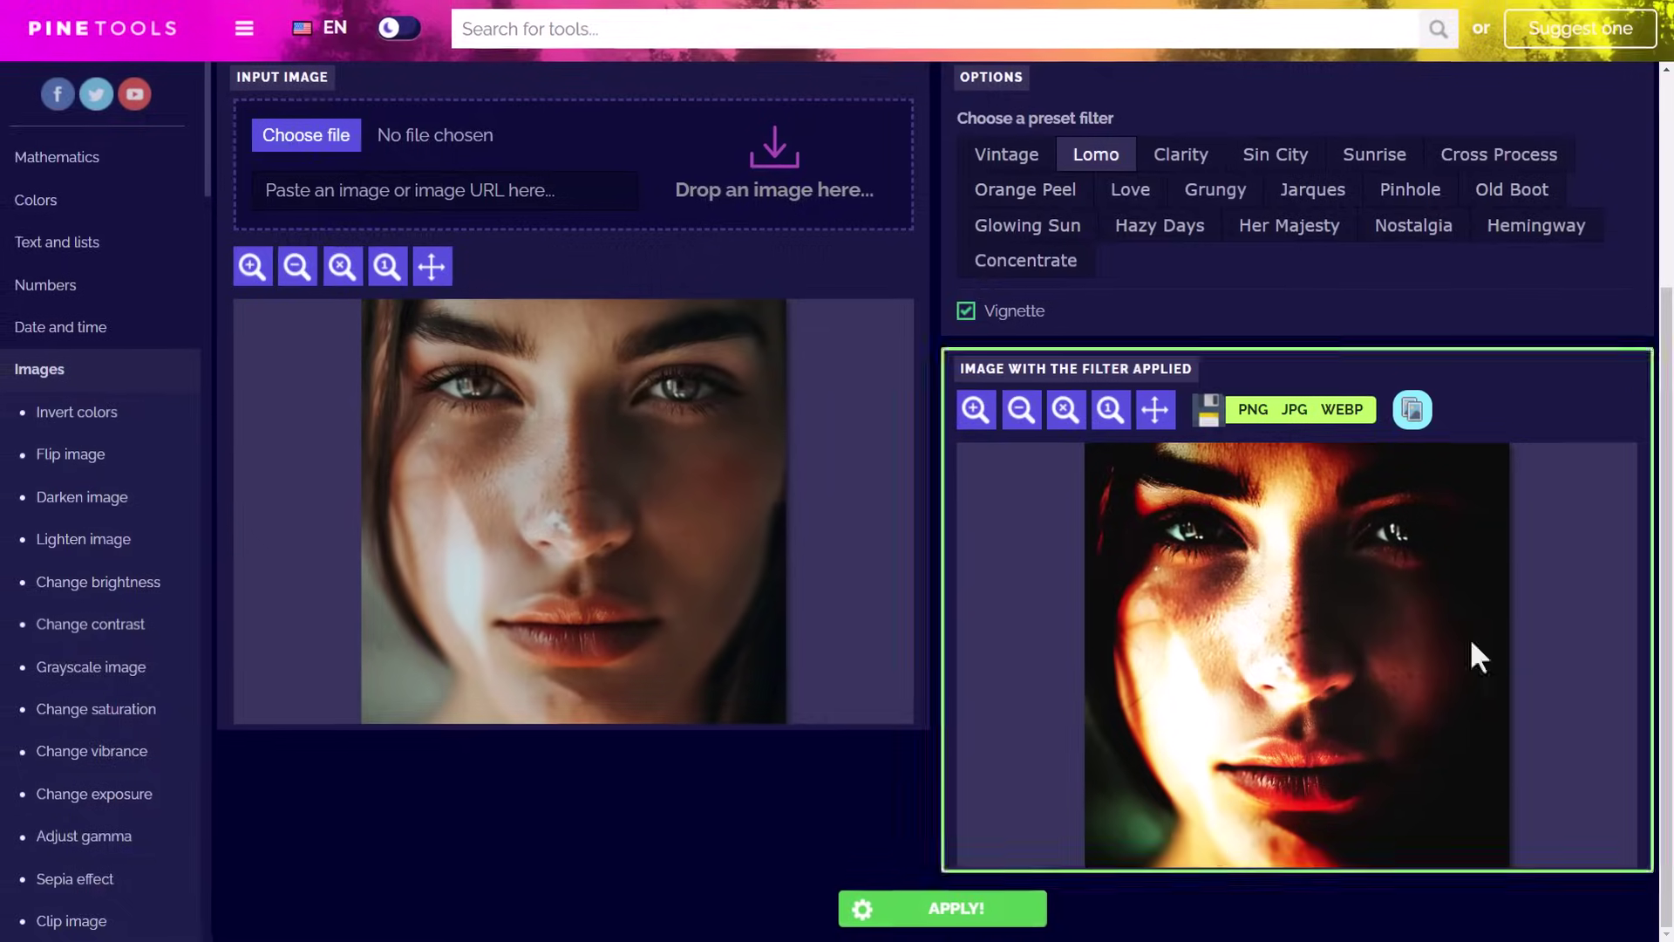
{"action": "left_click", "coordinate": [1263, 159]}
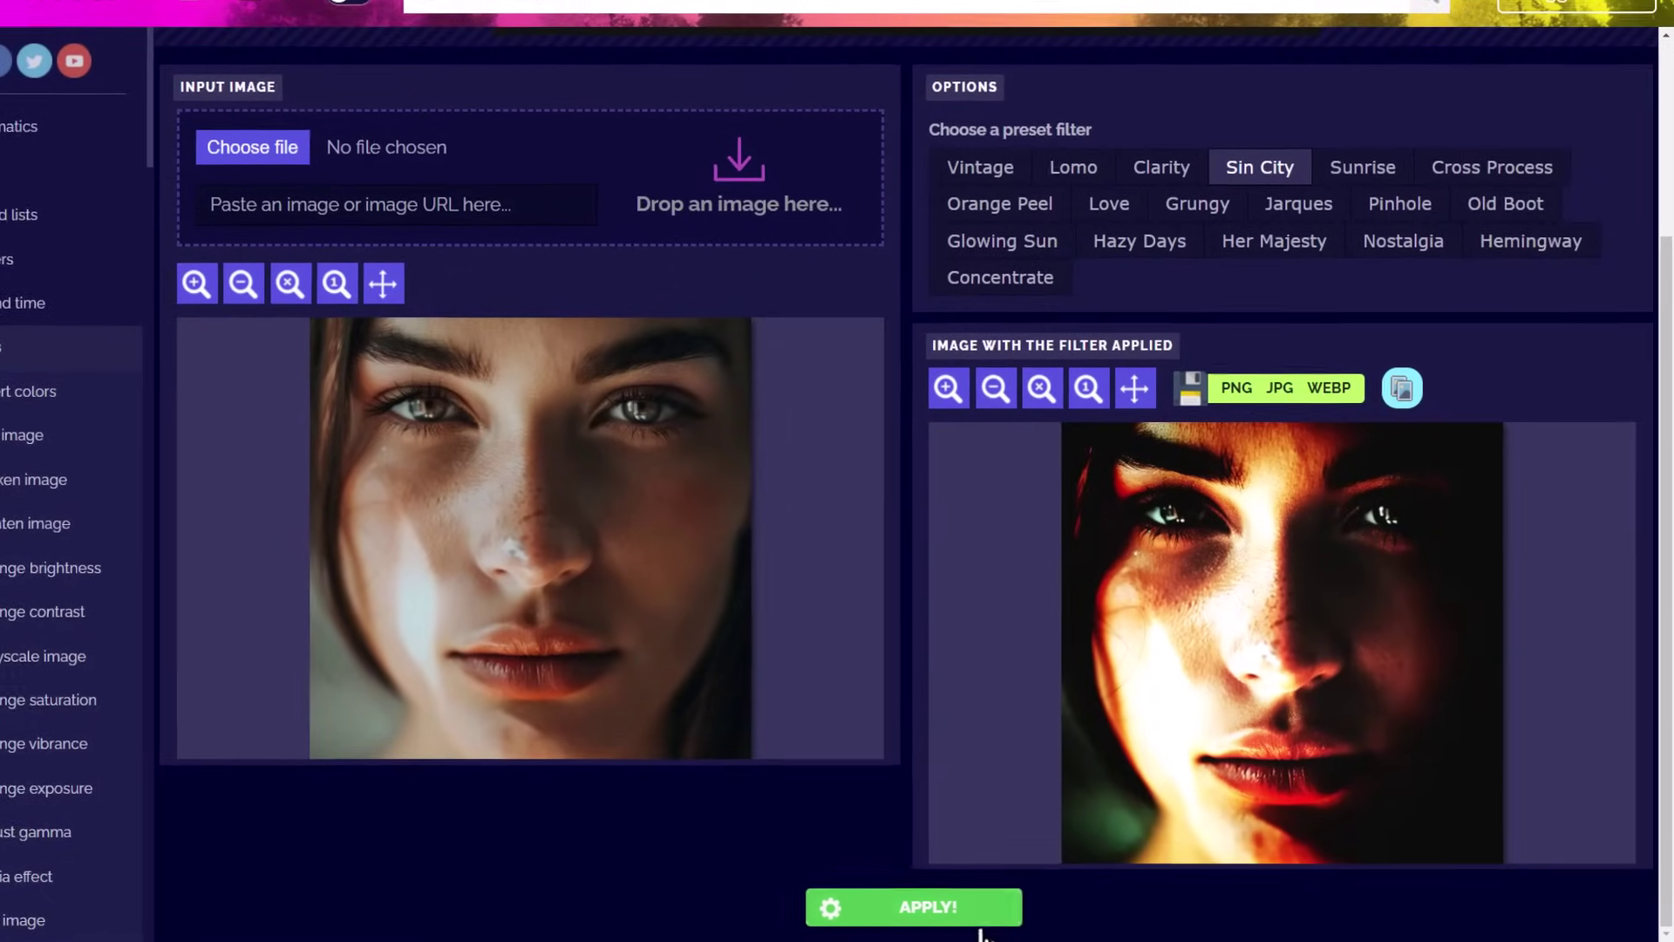
{"action": "left_click", "coordinate": [976, 922]}
{"action": "left_click", "coordinate": [1133, 232]}
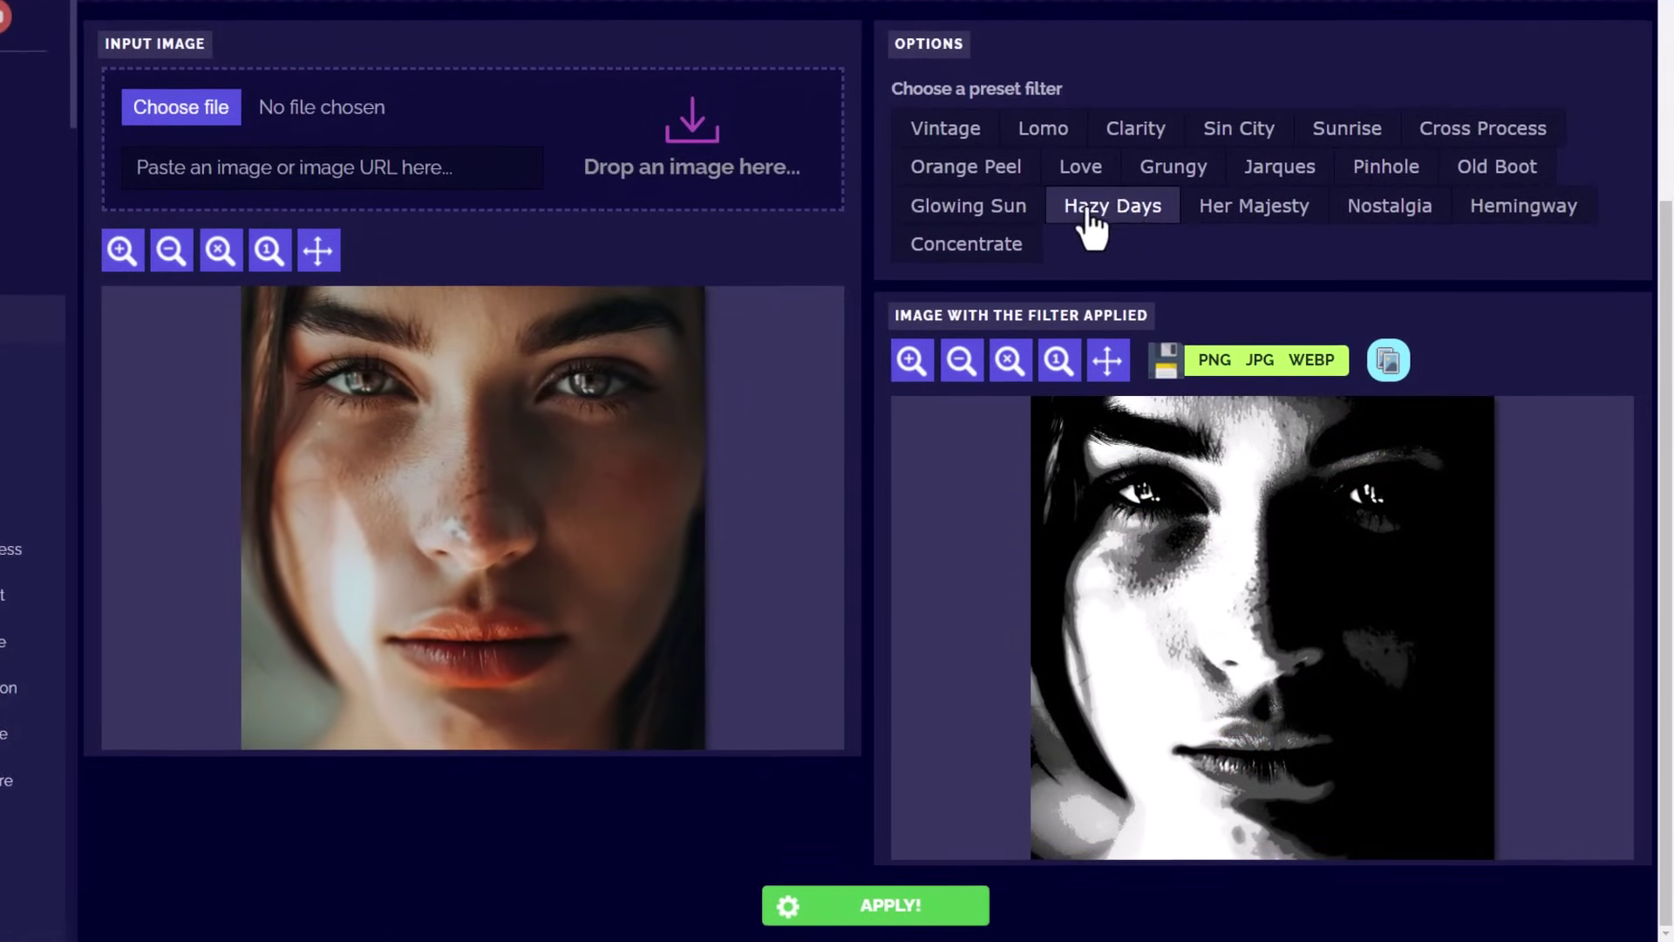
{"action": "left_click", "coordinate": [977, 927]}
{"action": "left_click", "coordinate": [1495, 157]}
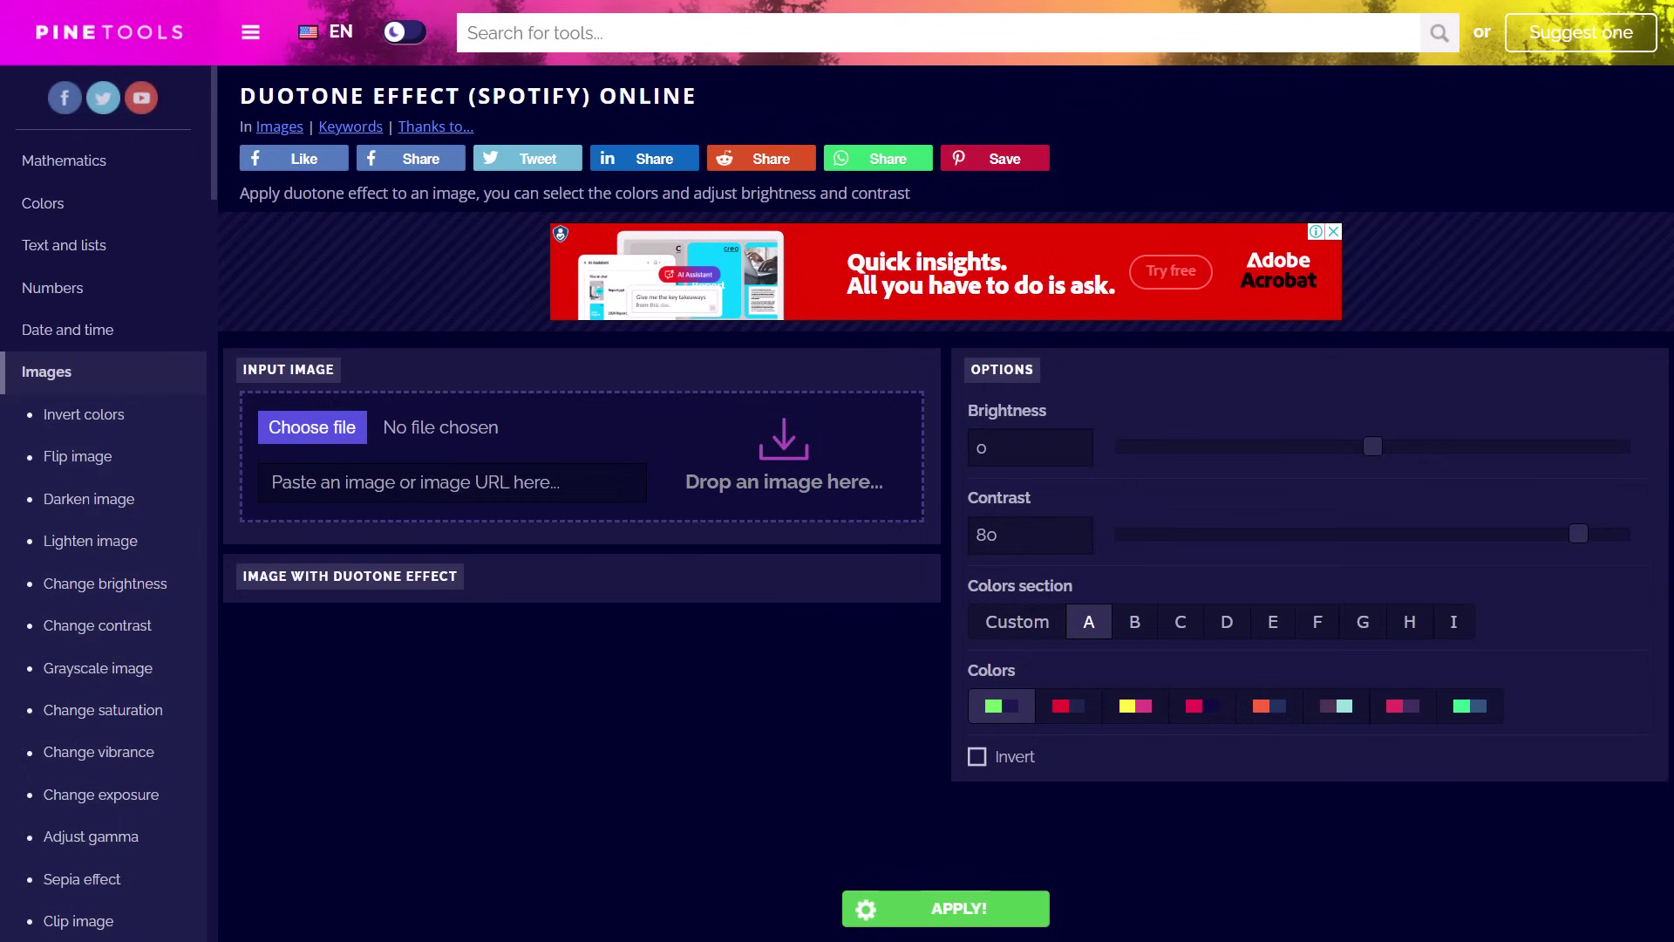
- Apply a duotone to the Goku image, then tick Invert and re-apply it
{"action": "left_click_drag", "start_coordinate": [296, 480], "coordinate": [535, 497]}
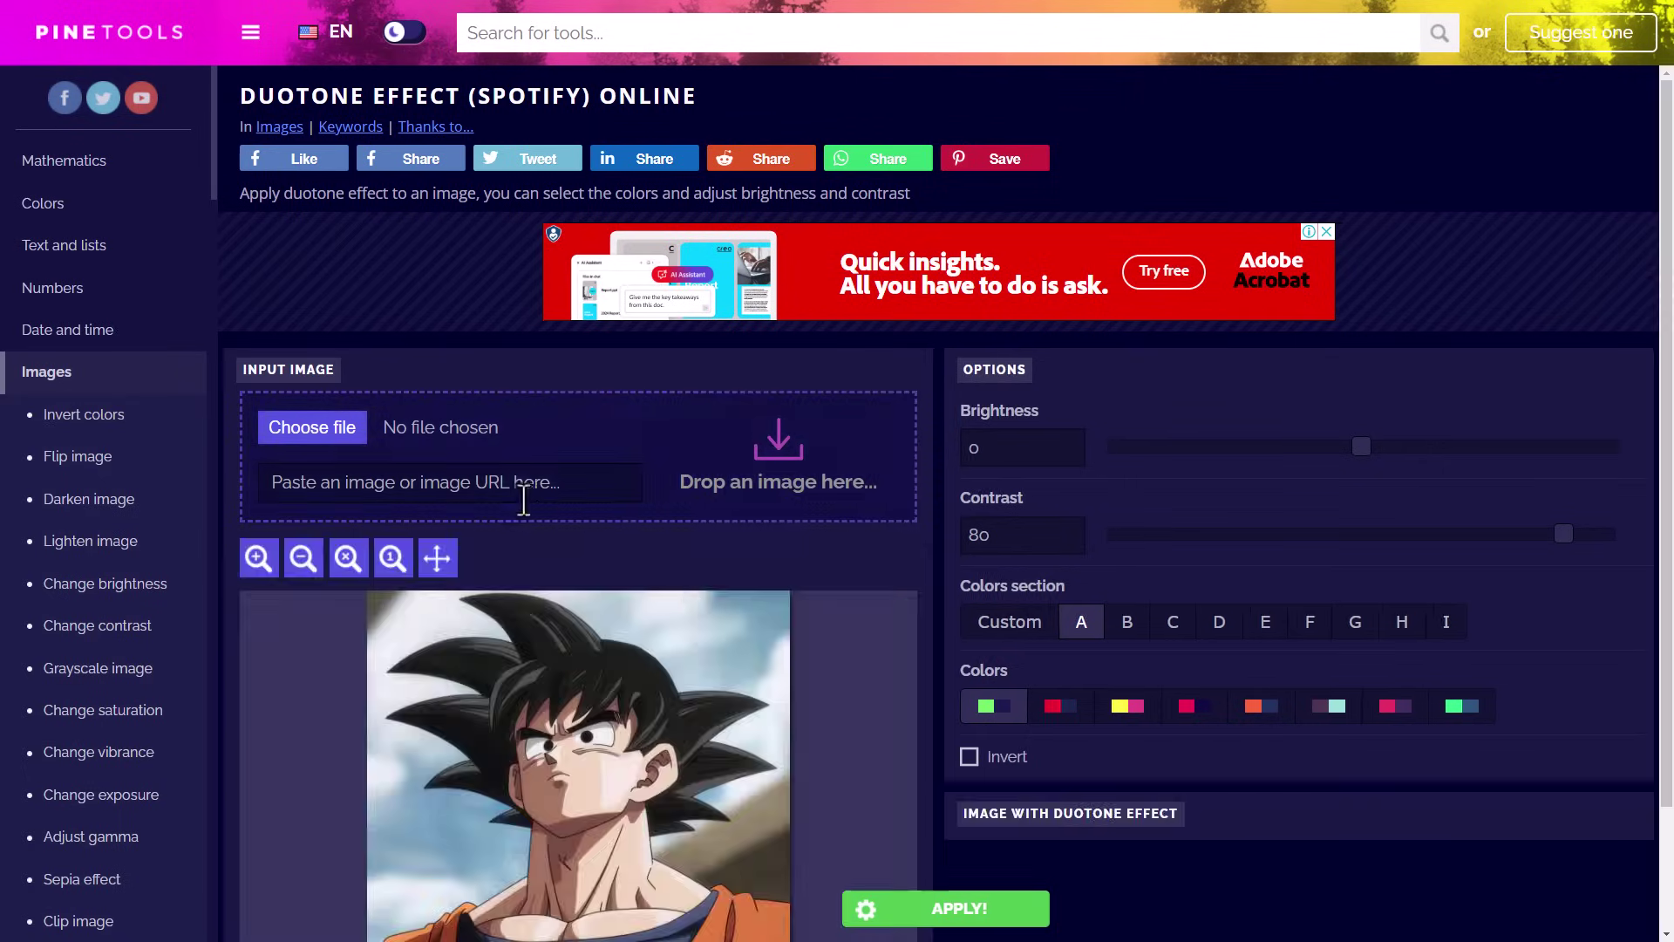
{"action": "scroll", "coordinate": [811, 729], "scroll_direction": "down", "scroll_amount": 2}
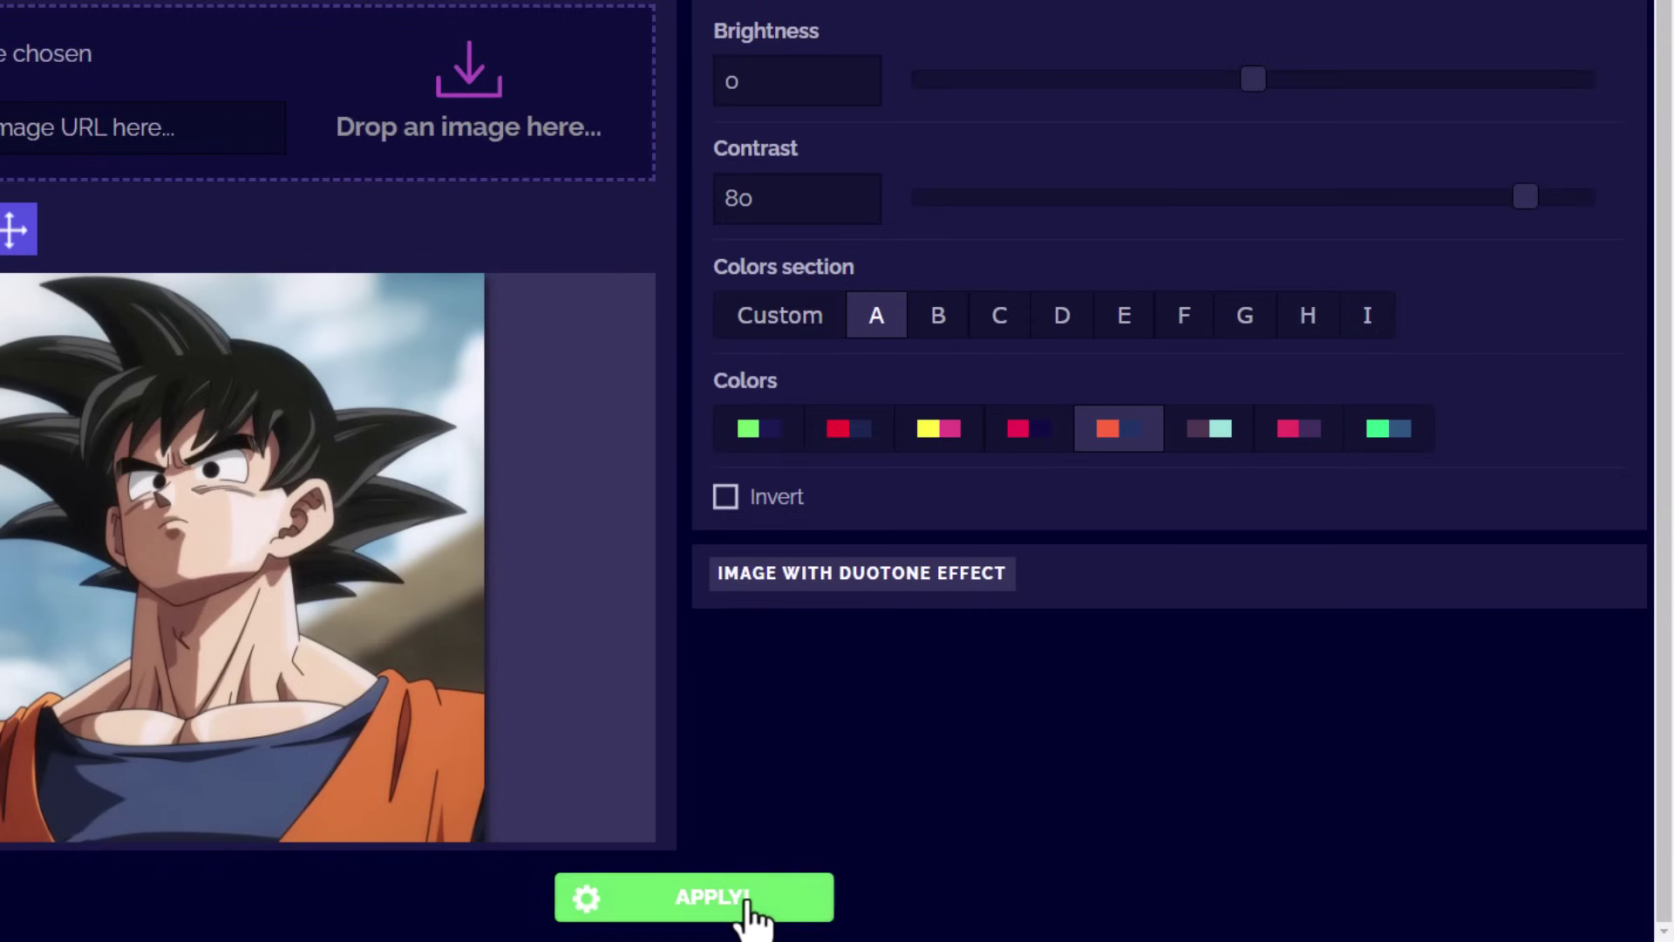
{"action": "left_click", "coordinate": [747, 903]}
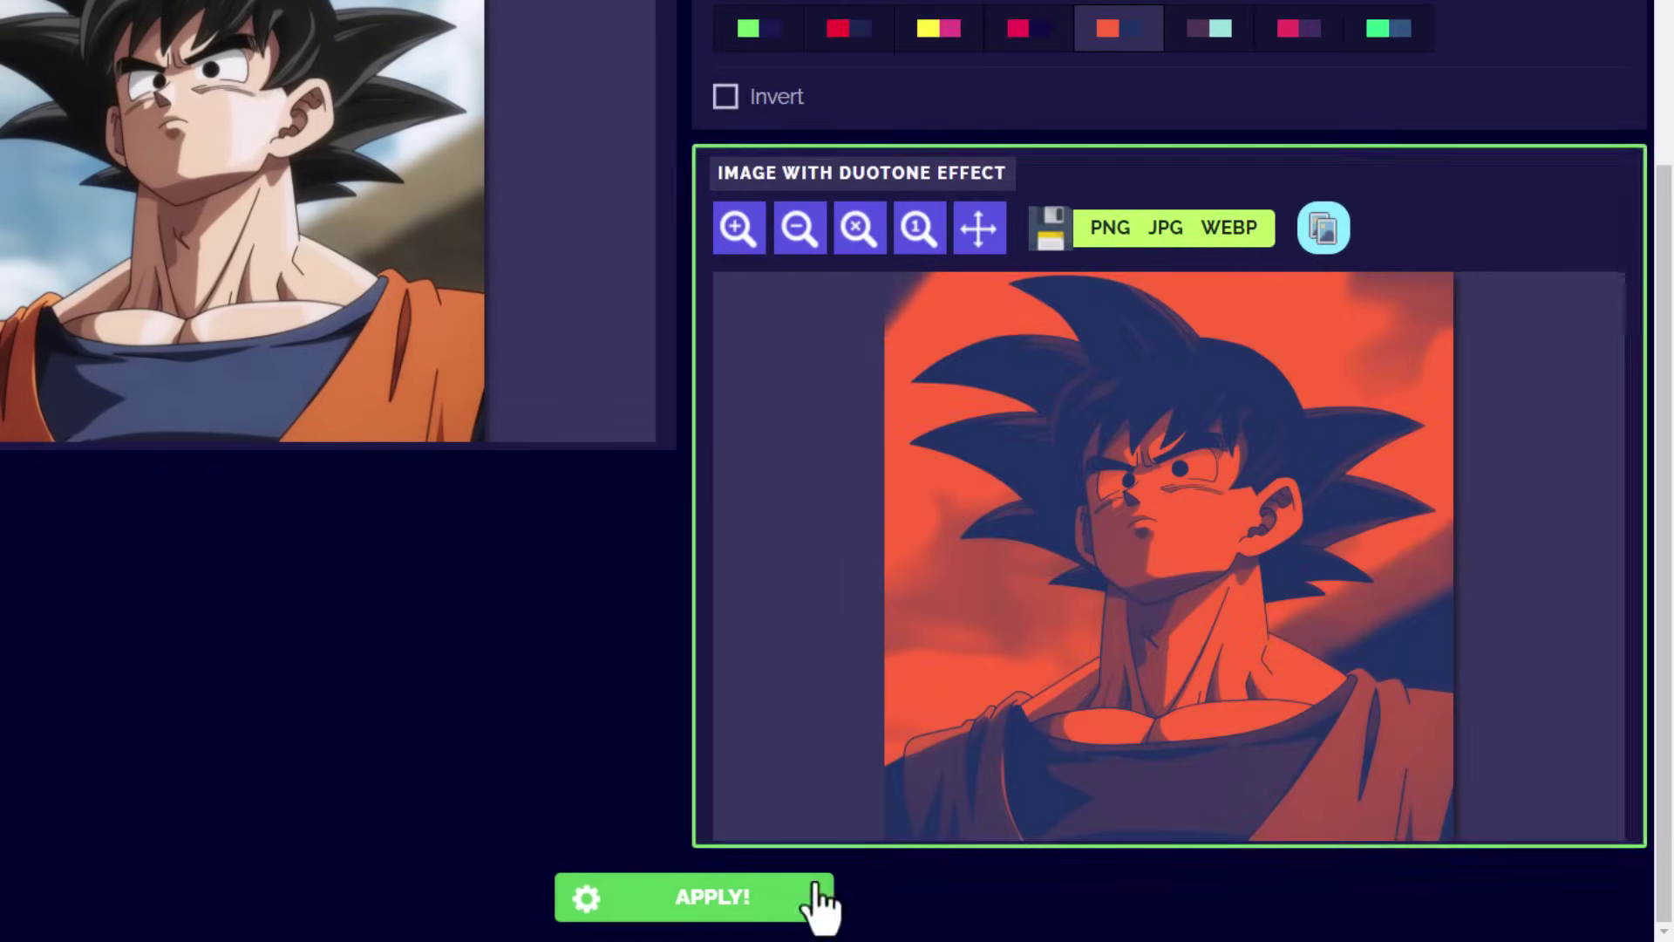
{"action": "scroll", "coordinate": [1212, 531], "scroll_direction": "up", "scroll_amount": 4}
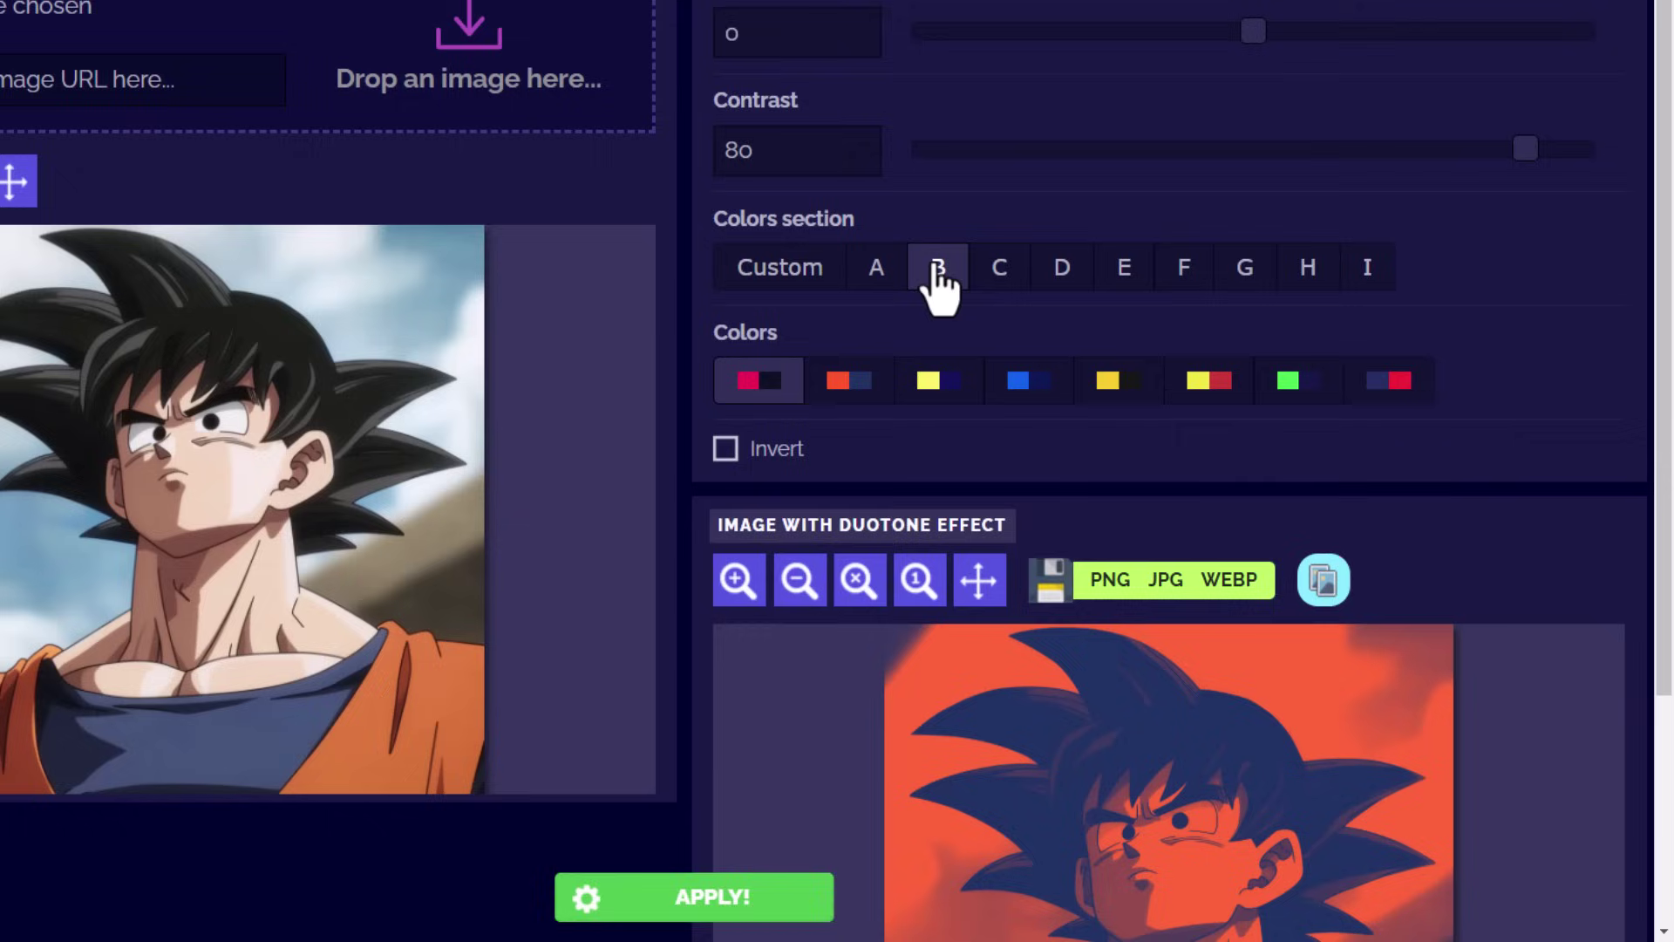
{"action": "left_click", "coordinate": [757, 446]}
{"action": "scroll", "coordinate": [764, 693], "scroll_direction": "down", "scroll_amount": 4}
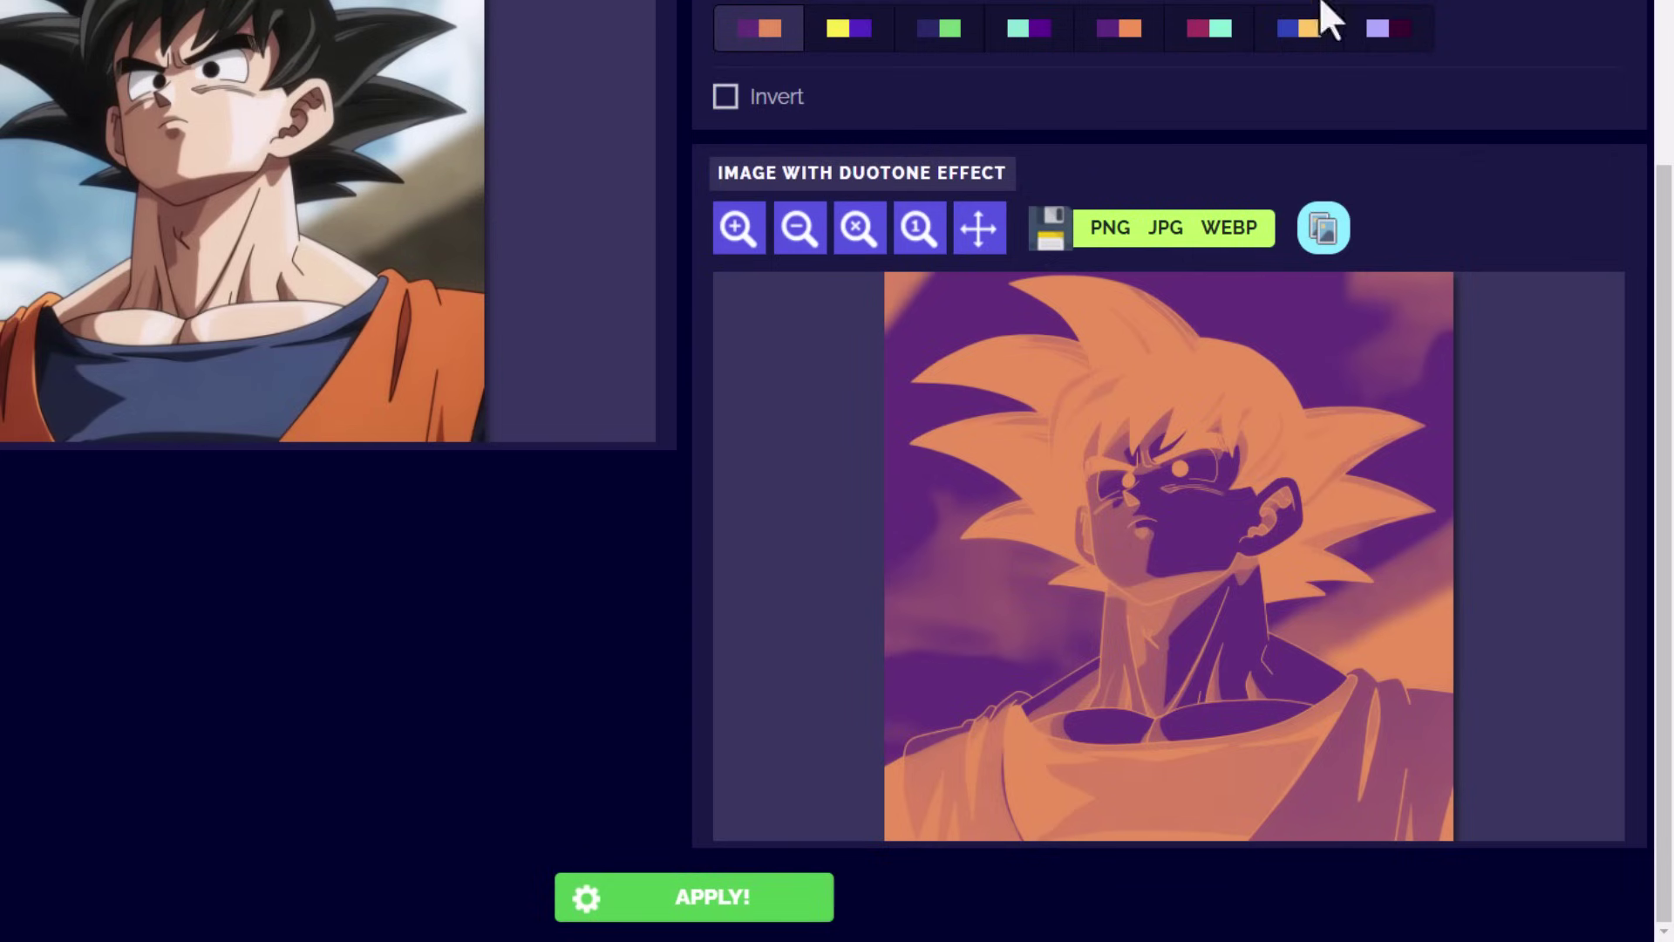
{"action": "left_click", "coordinate": [789, 907]}
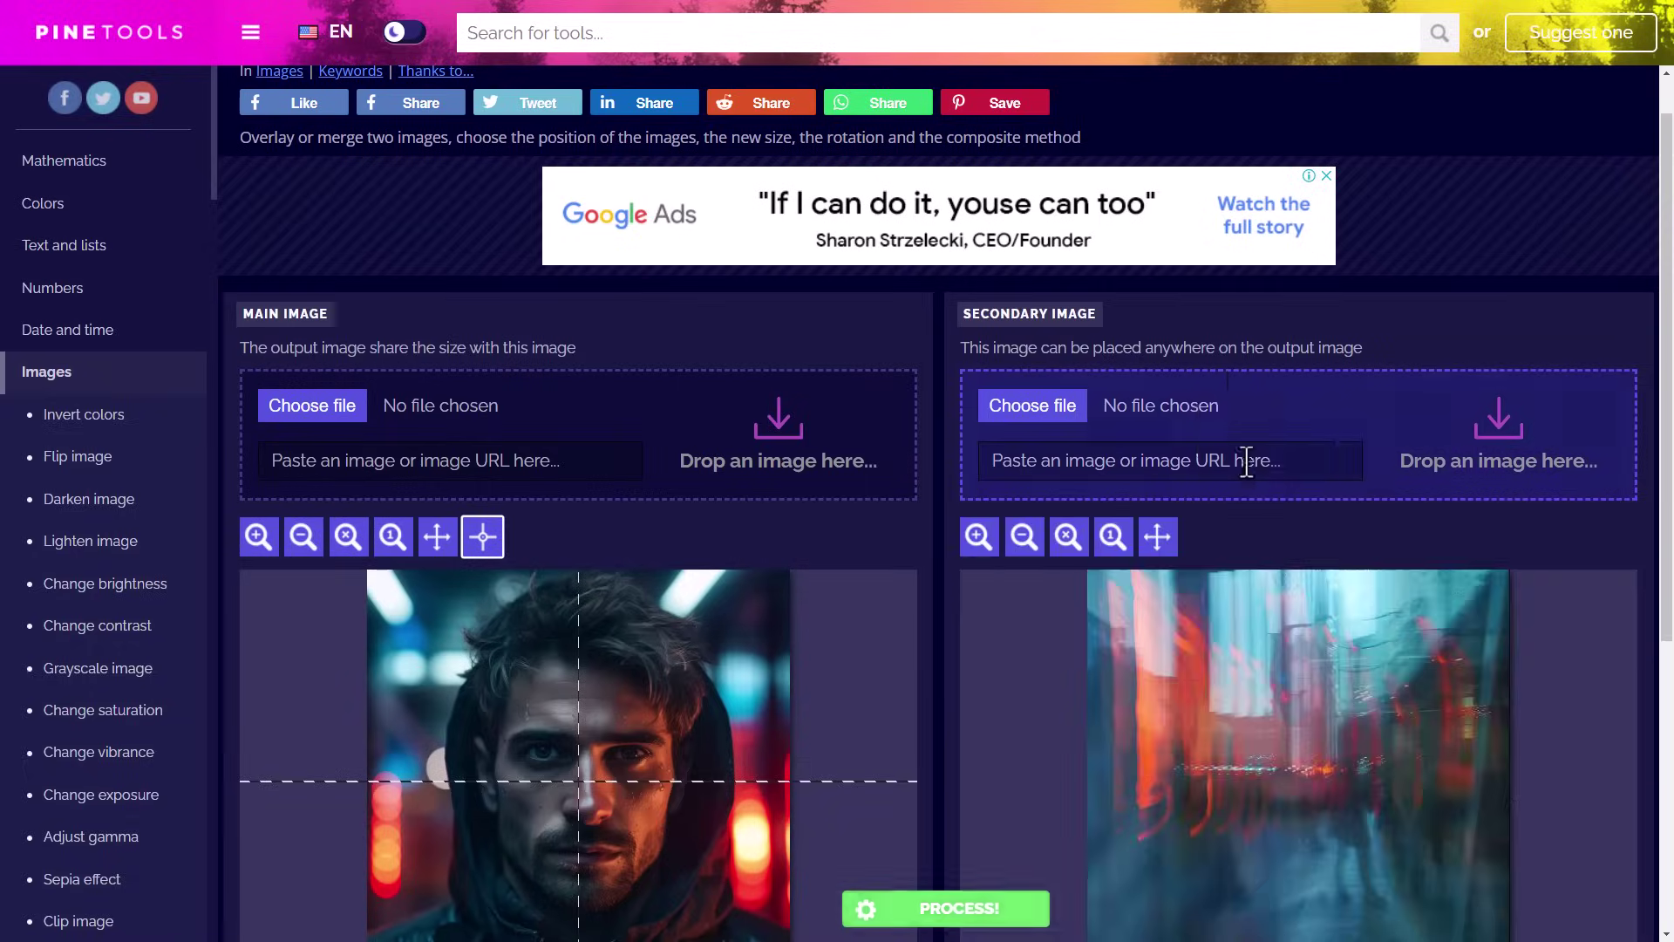
- In Options, enable Set transparency for the street photo and raise the slider to about 52%
{"action": "scroll", "coordinate": [1249, 462], "scroll_direction": "down", "scroll_amount": 3}
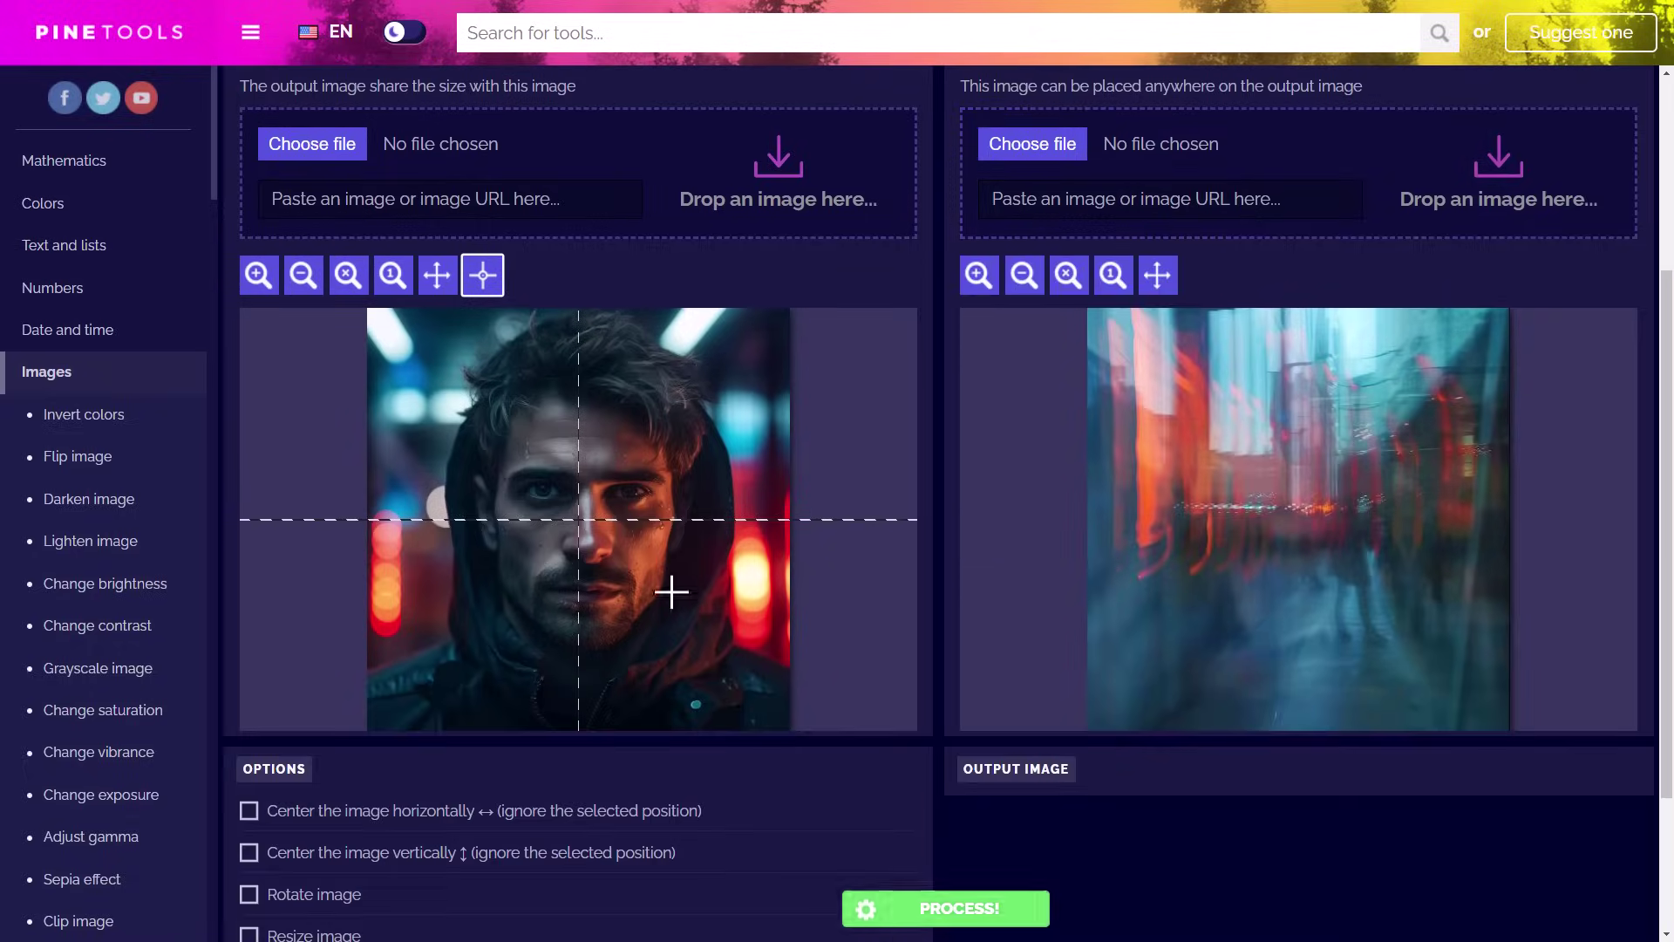
{"action": "scroll", "coordinate": [224, 850], "scroll_direction": "down", "scroll_amount": 3}
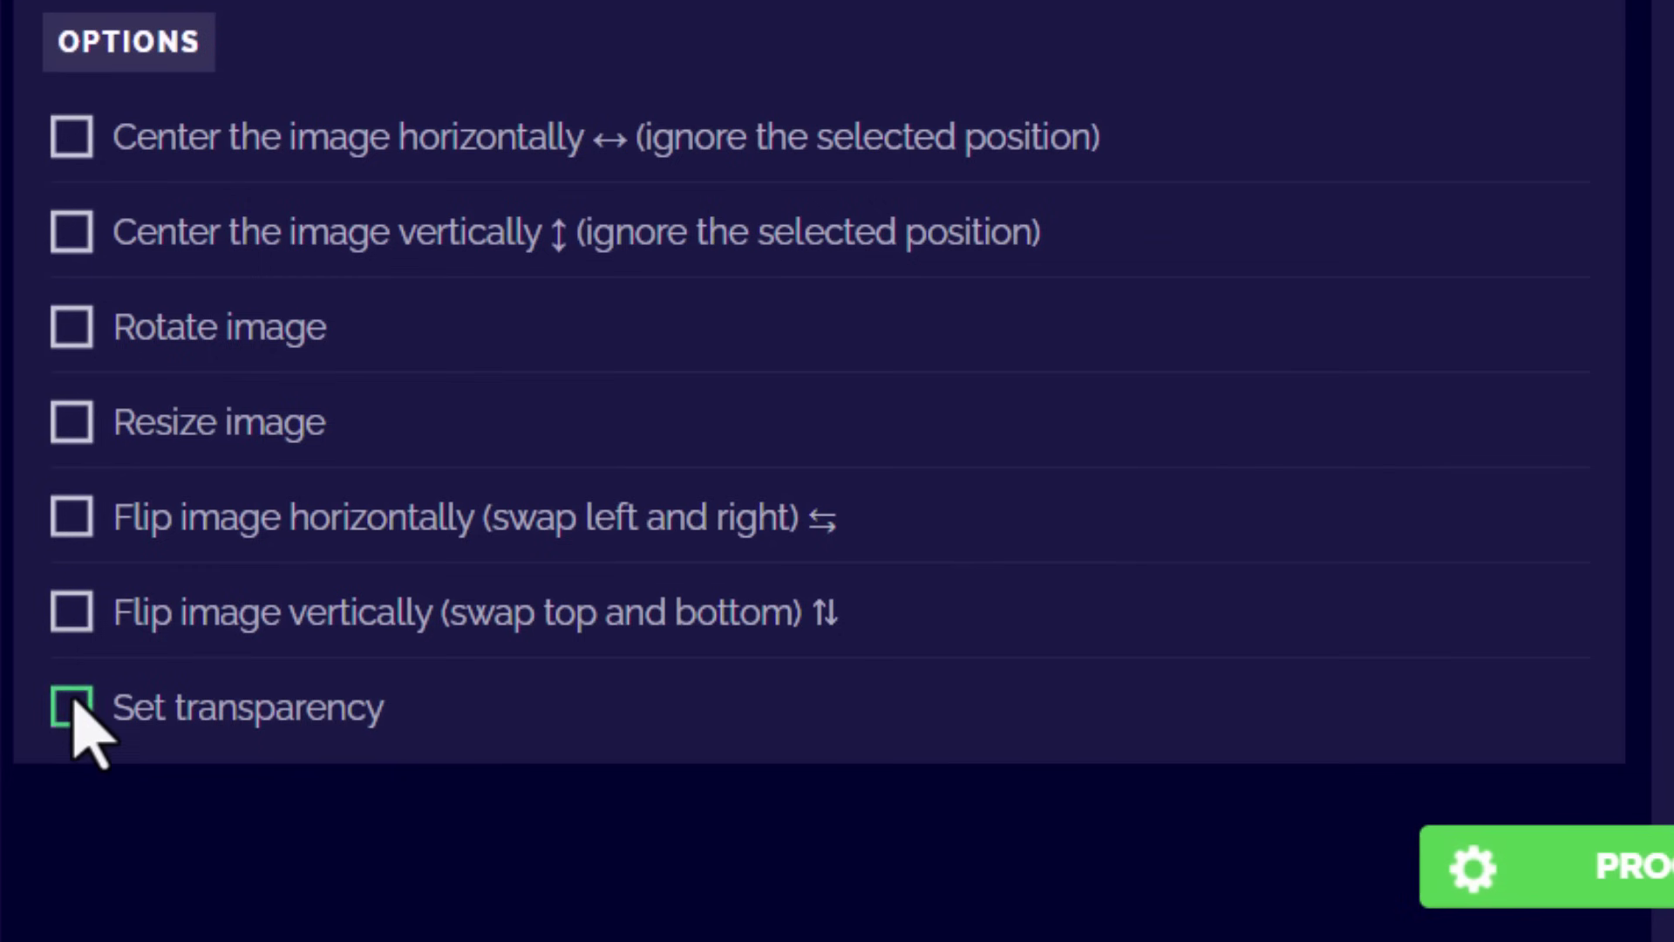
{"action": "left_click", "coordinate": [71, 707]}
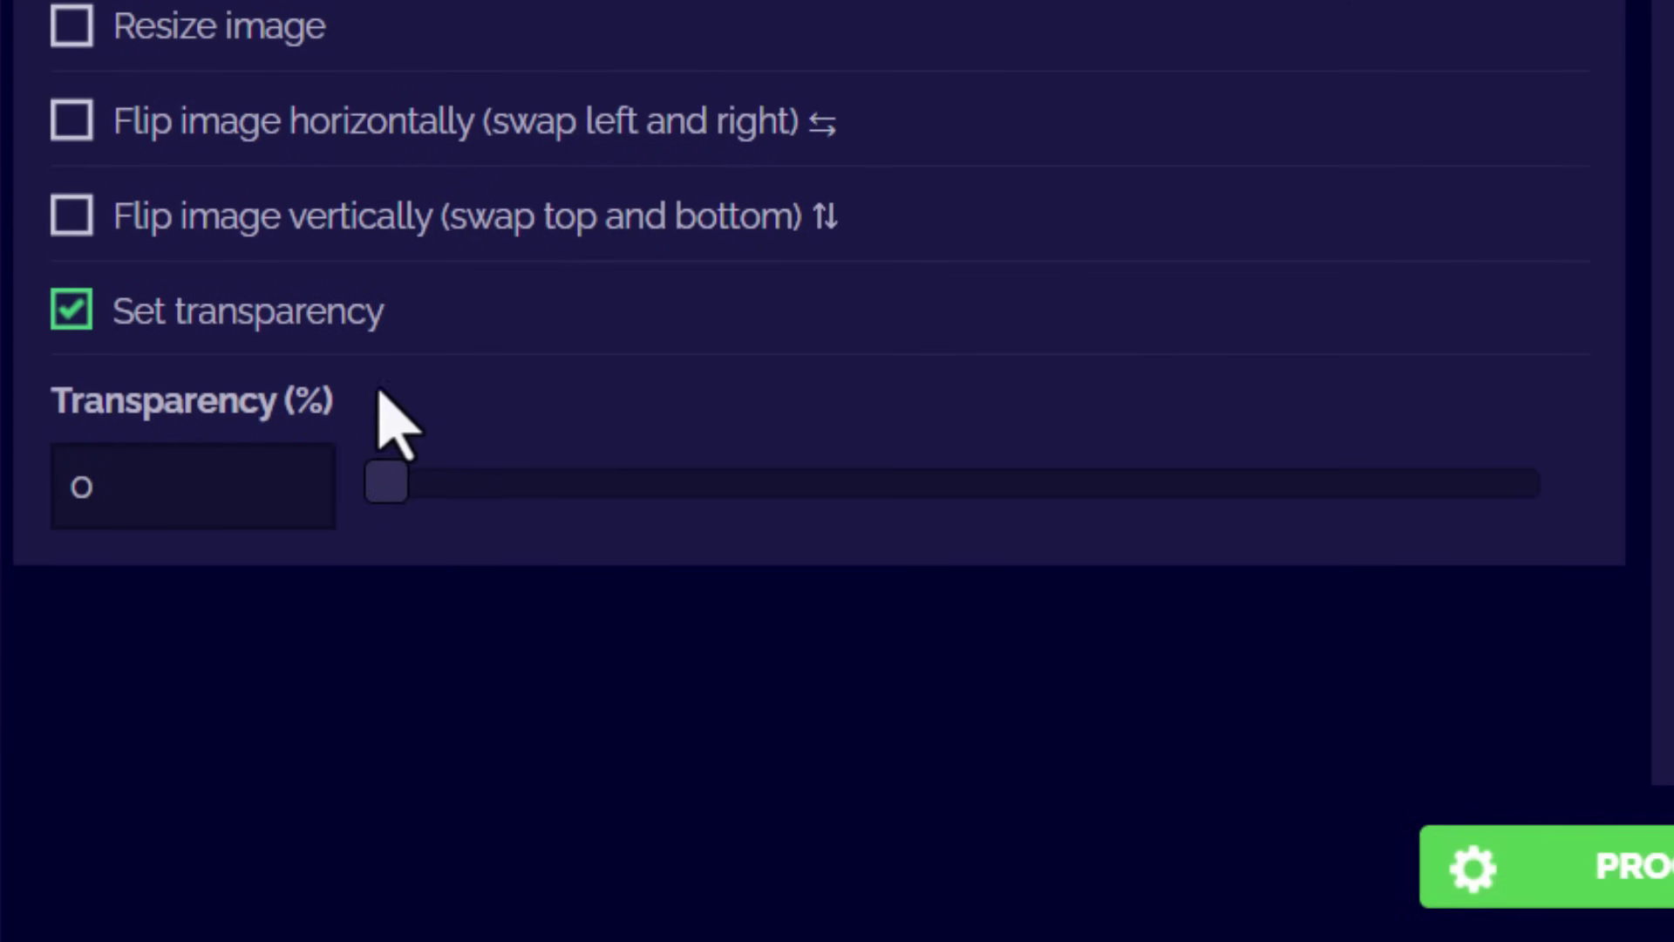
{"action": "left_click_drag", "start_coordinate": [852, 494], "coordinate": [993, 482]}
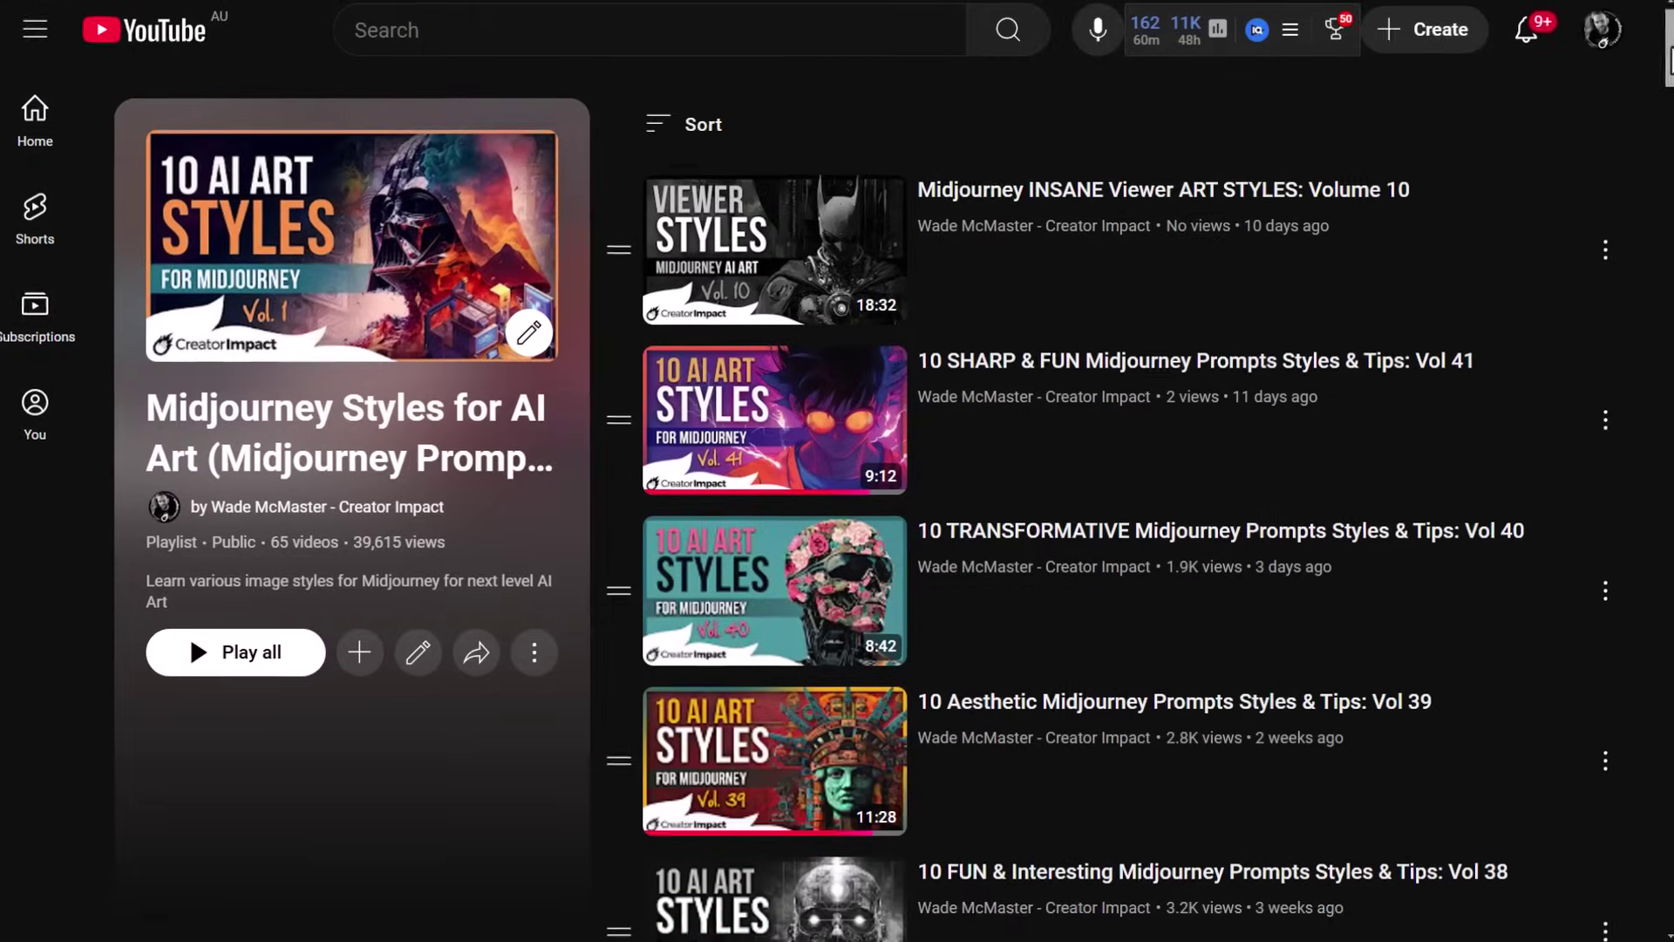
- Scroll down the AI art styles playlist and play the Vol 6 Midjourney art styles video
{"action": "scroll", "coordinate": [1125, 524], "scroll_direction": "down", "scroll_amount": 8}
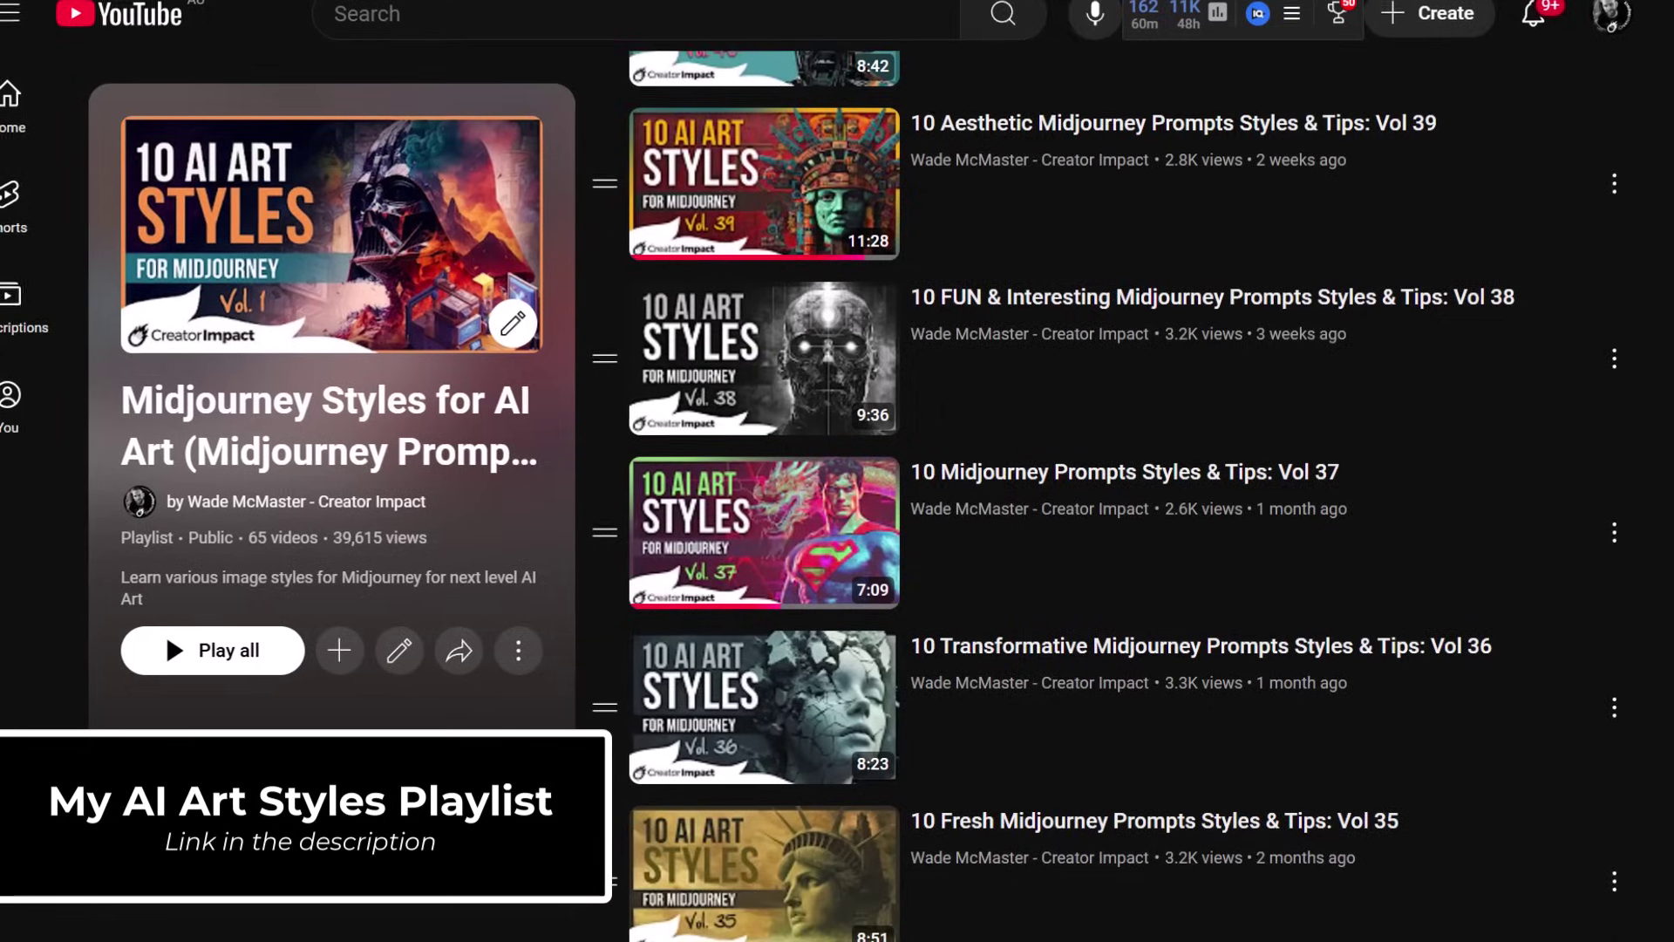
{"action": "scroll", "coordinate": [158, 630], "scroll_direction": "down", "scroll_amount": 9}
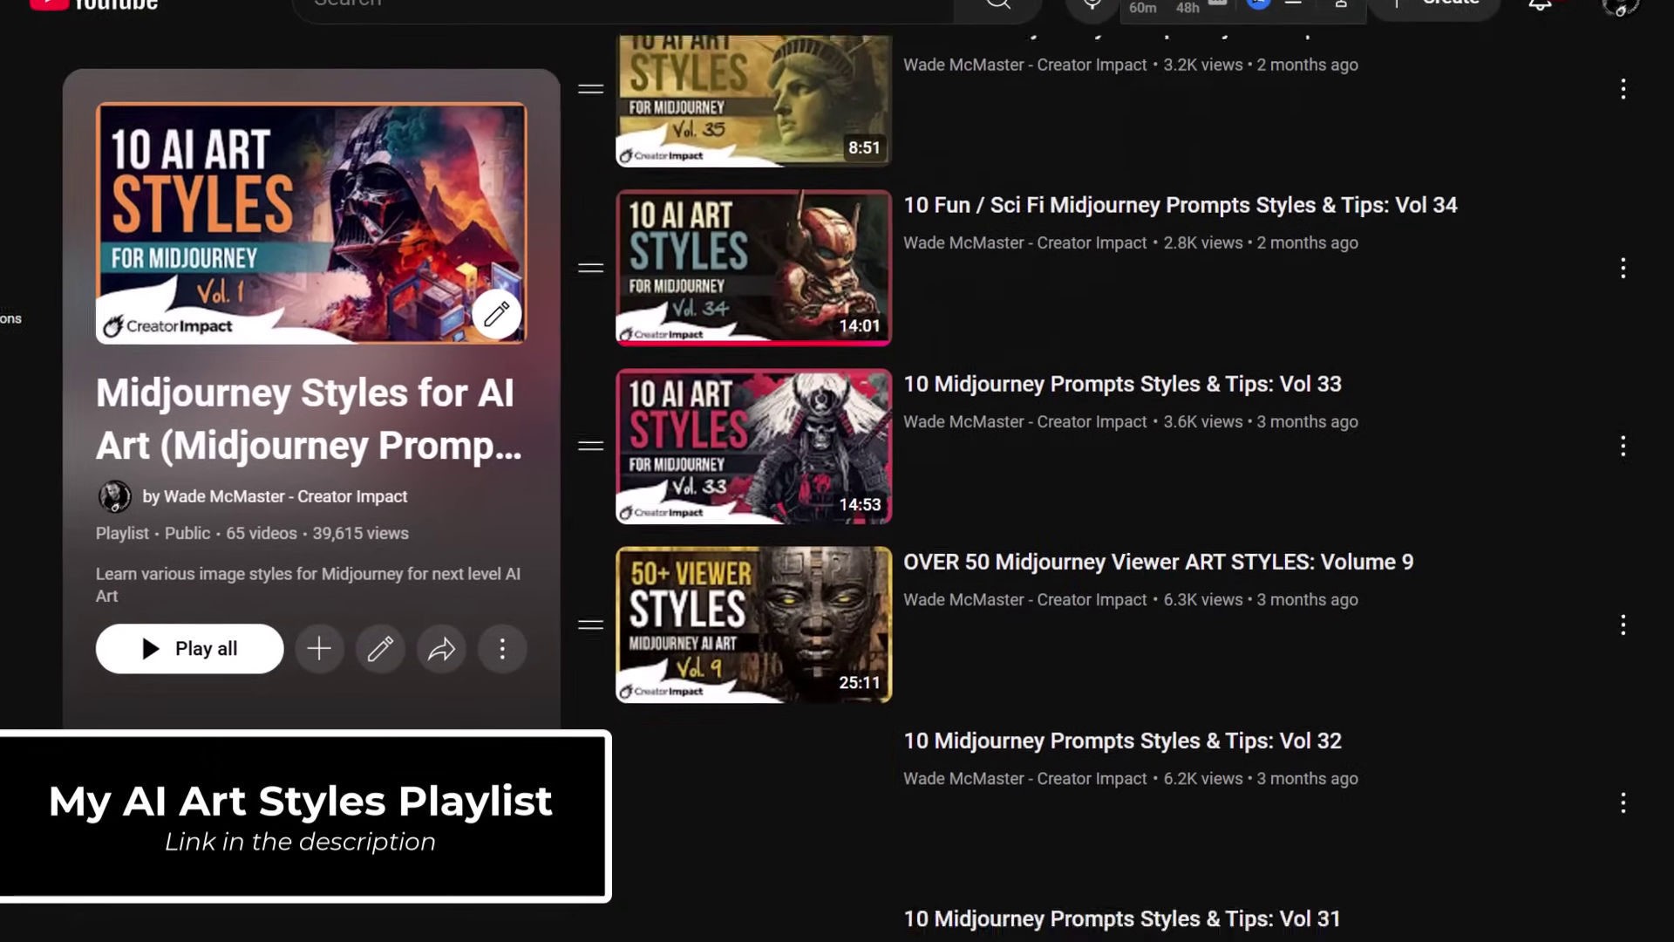
{"action": "scroll", "coordinate": [141, 629], "scroll_direction": "down", "scroll_amount": 8}
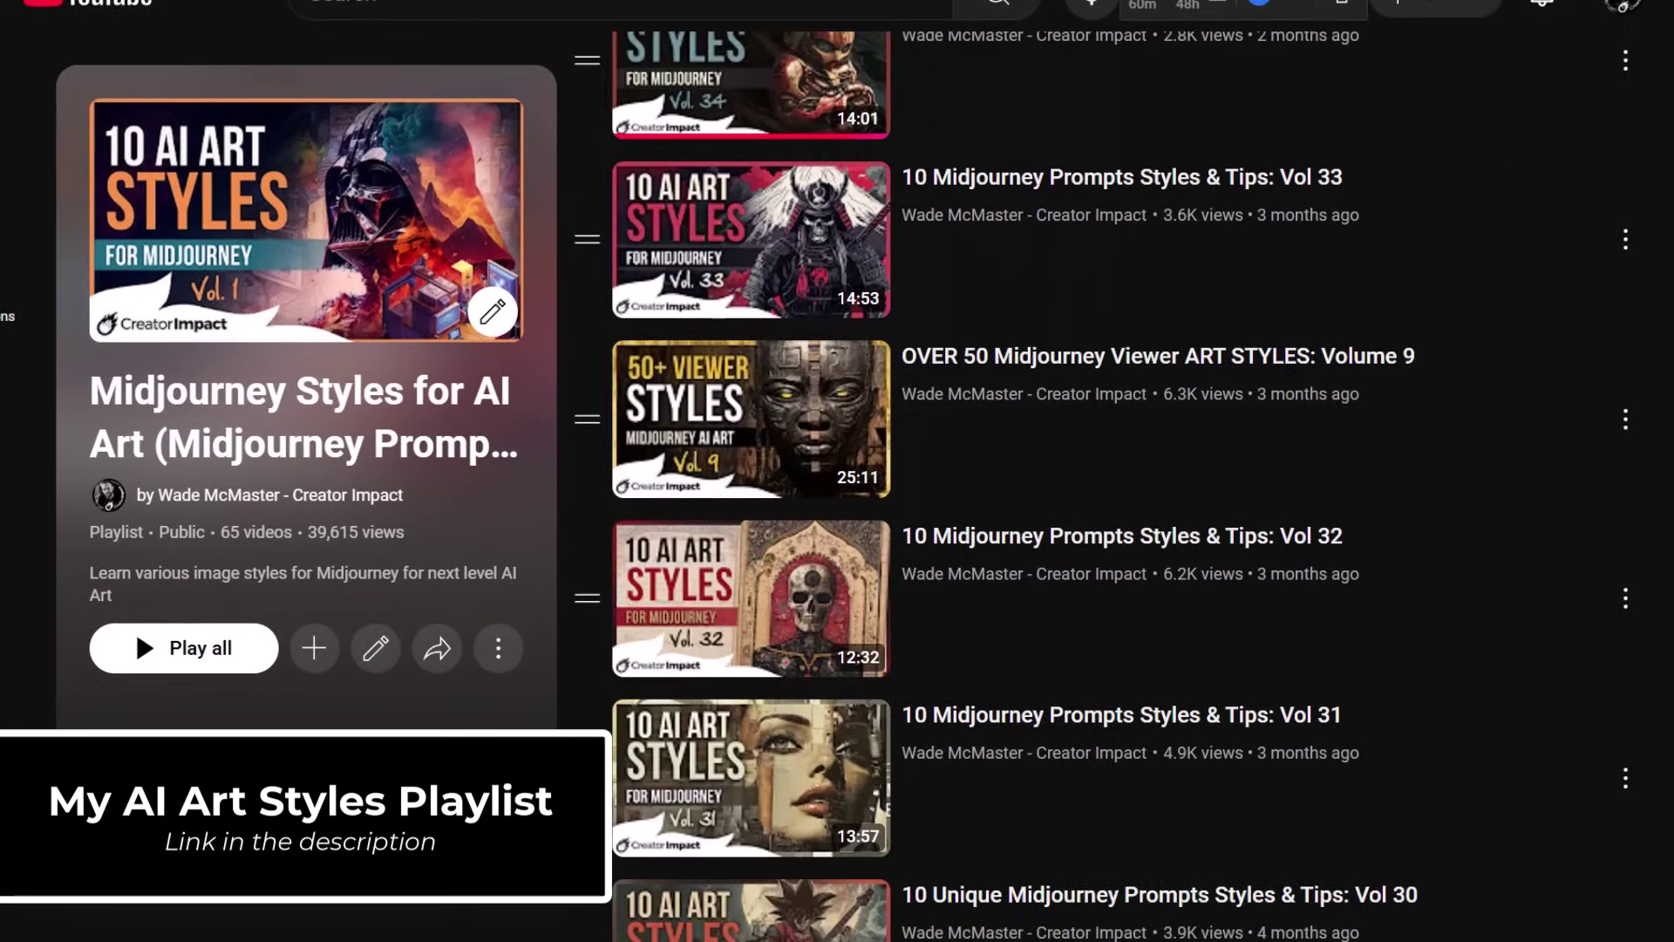
{"action": "scroll", "coordinate": [1125, 488], "scroll_direction": "down", "scroll_amount": 4}
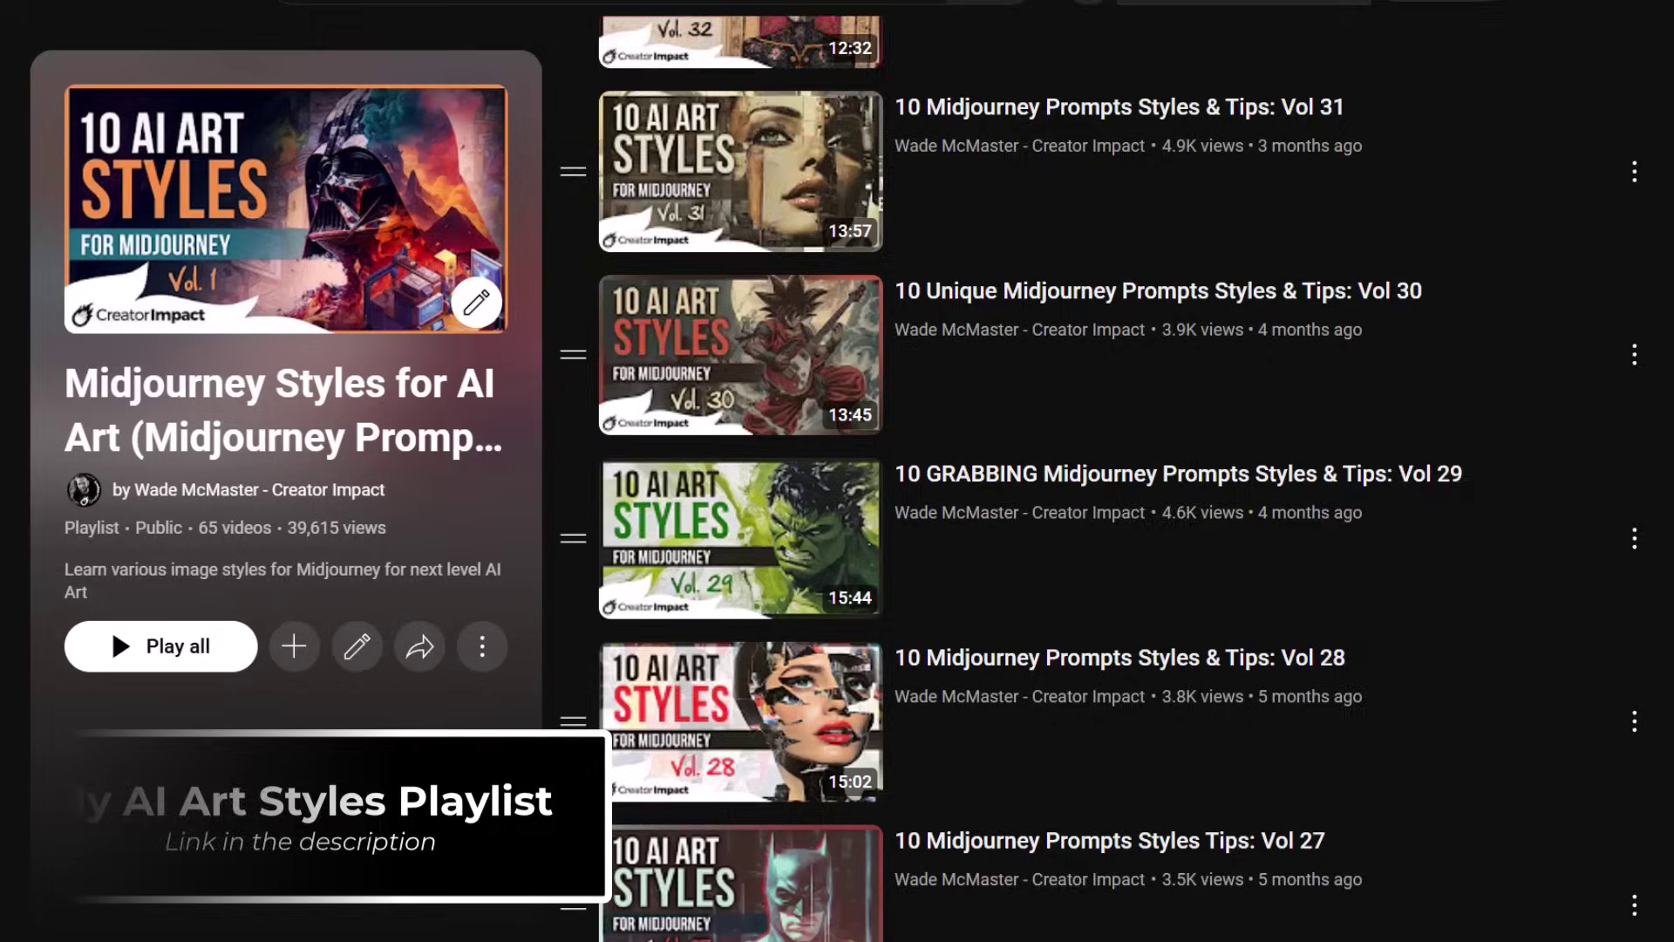
{"action": "scroll", "coordinate": [1125, 488], "scroll_direction": "down", "scroll_amount": 6}
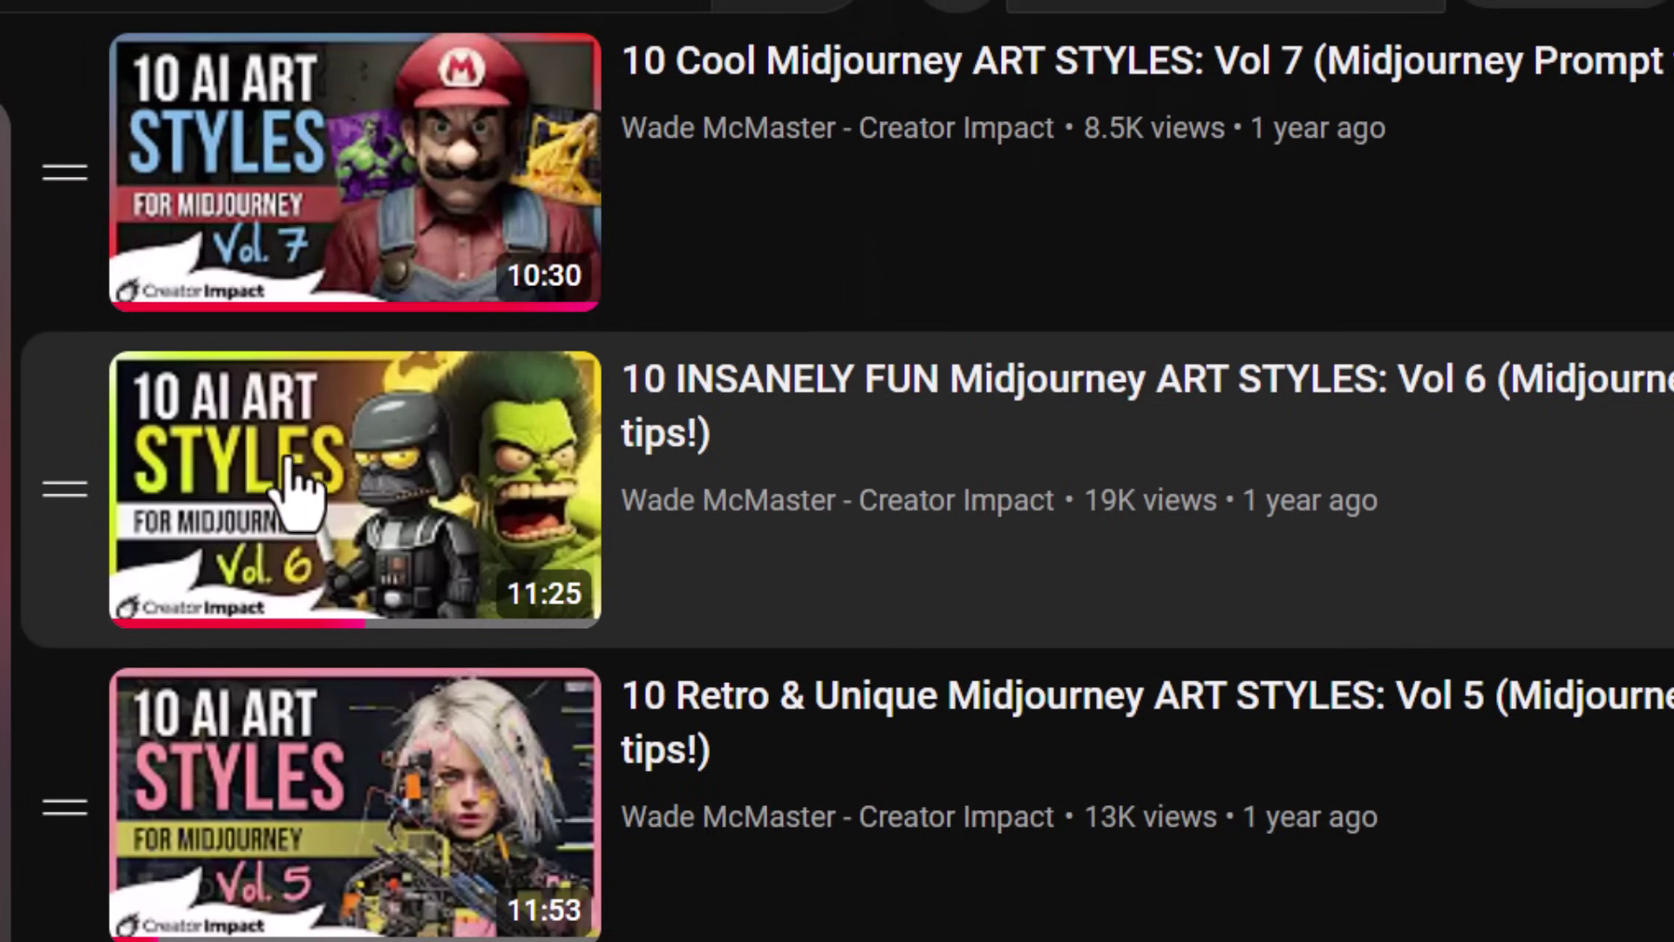
{"action": "left_click", "coordinate": [455, 463]}
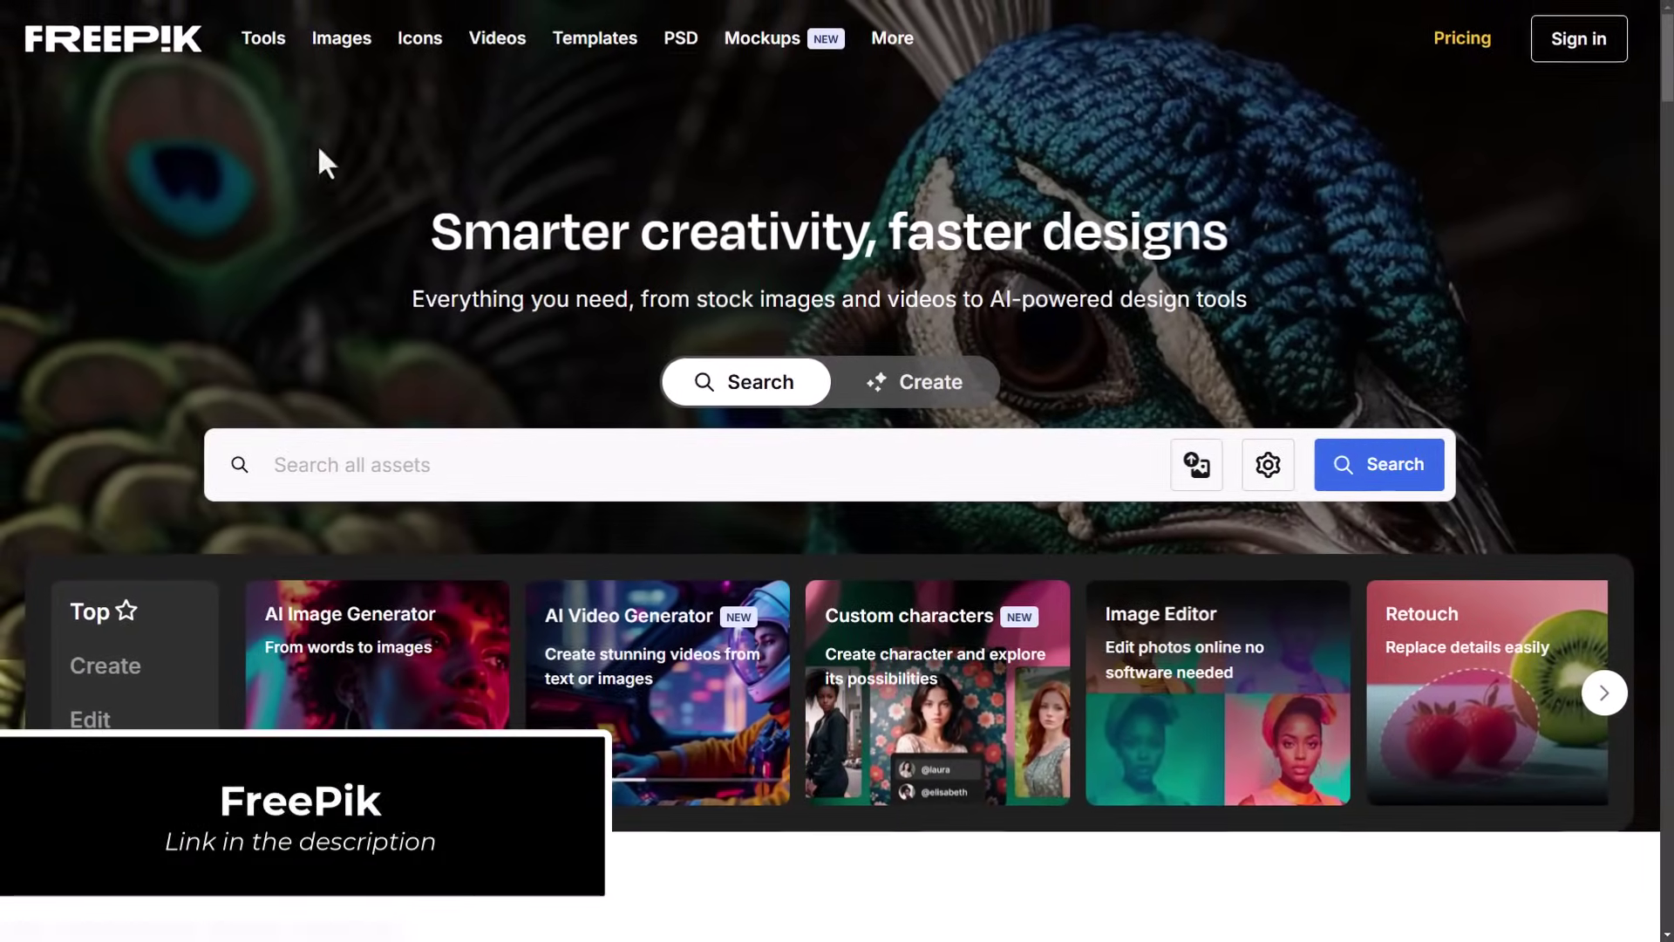
- In Freepik's Mockup Generator, upload the tribal design to the shirt front and select the right sleeve
{"action": "mouse_move", "coordinate": [273, 35]}
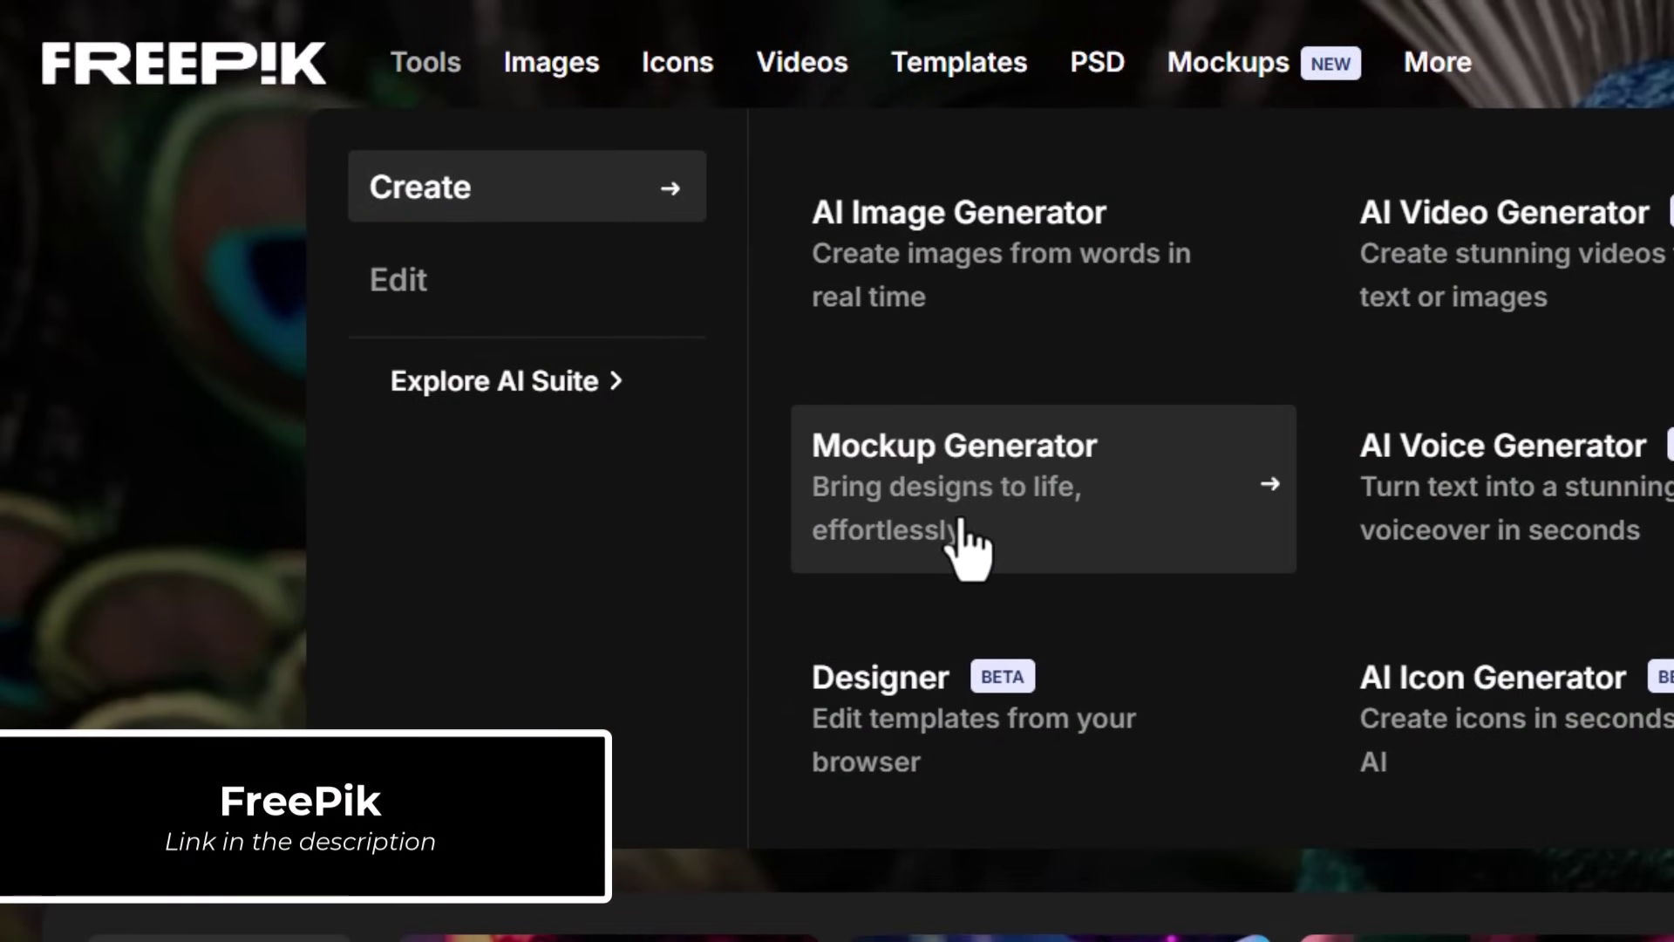
{"action": "left_click", "coordinate": [773, 540]}
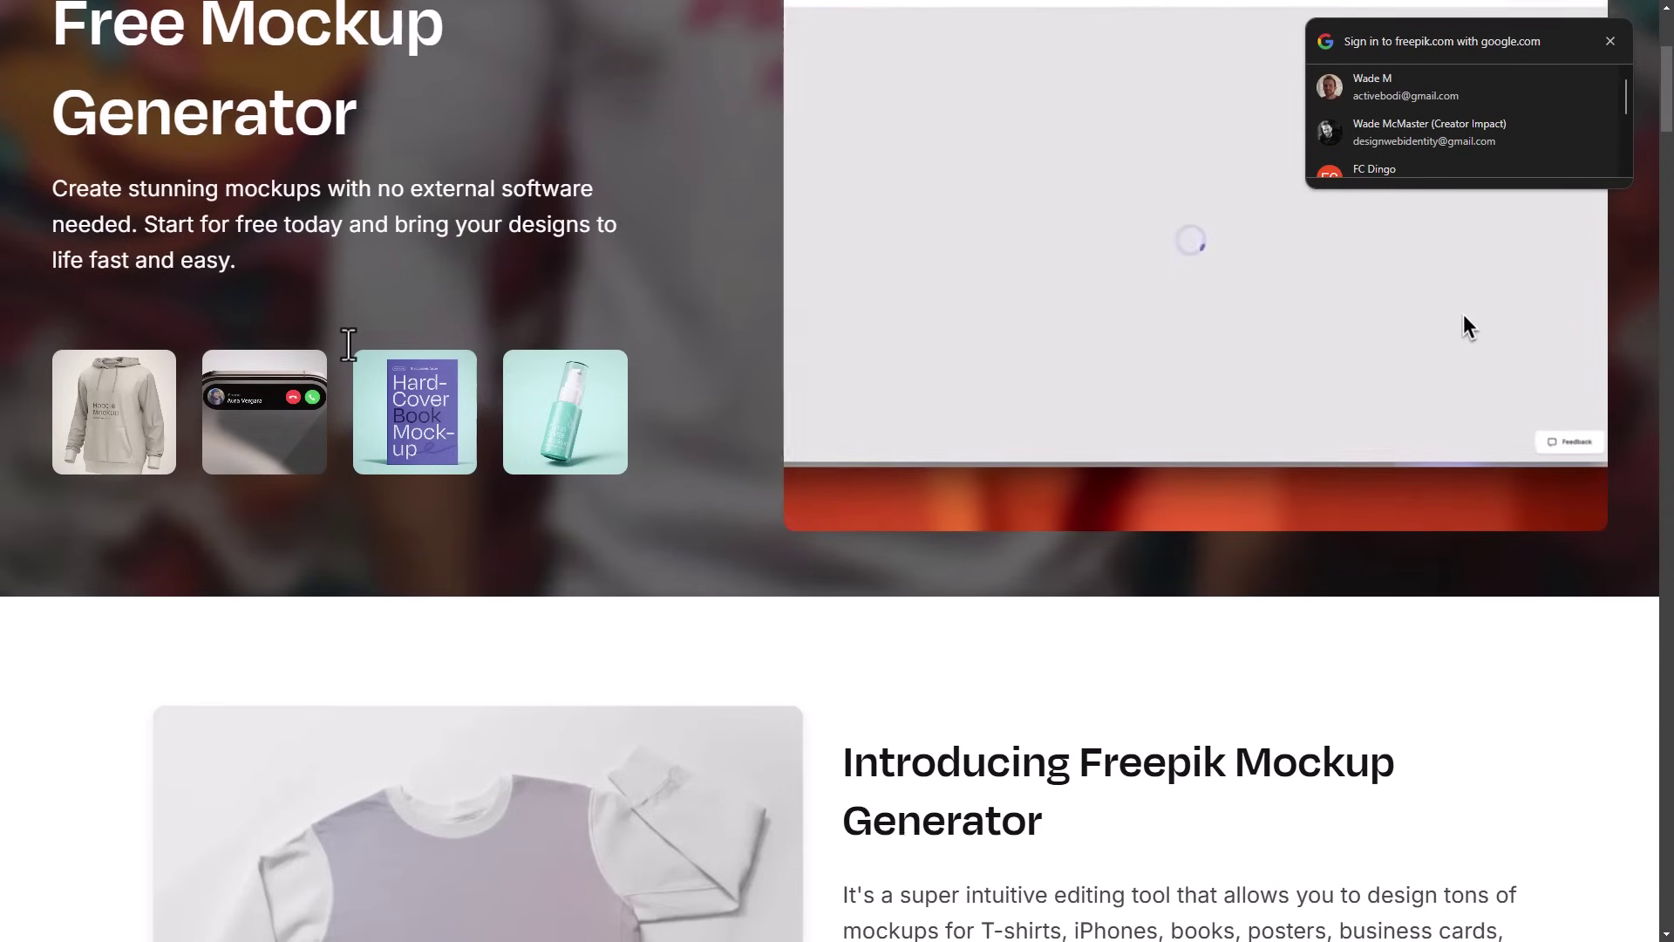
{"action": "scroll", "coordinate": [348, 345], "scroll_direction": "down", "scroll_amount": 4}
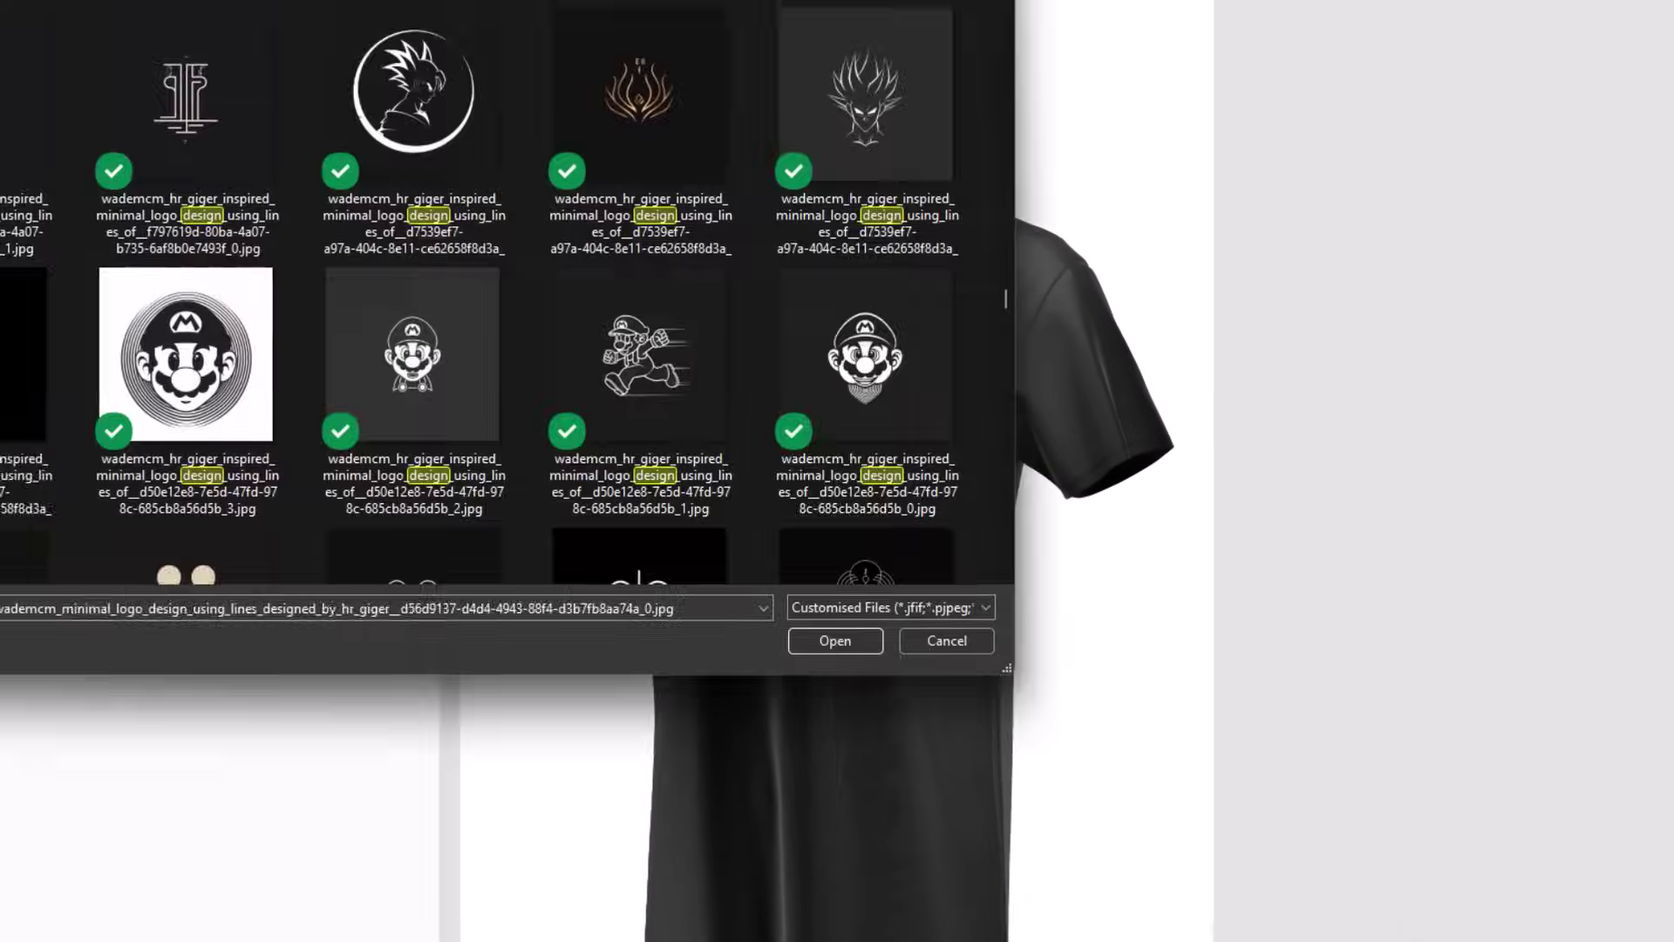
{"action": "left_click", "coordinate": [828, 637]}
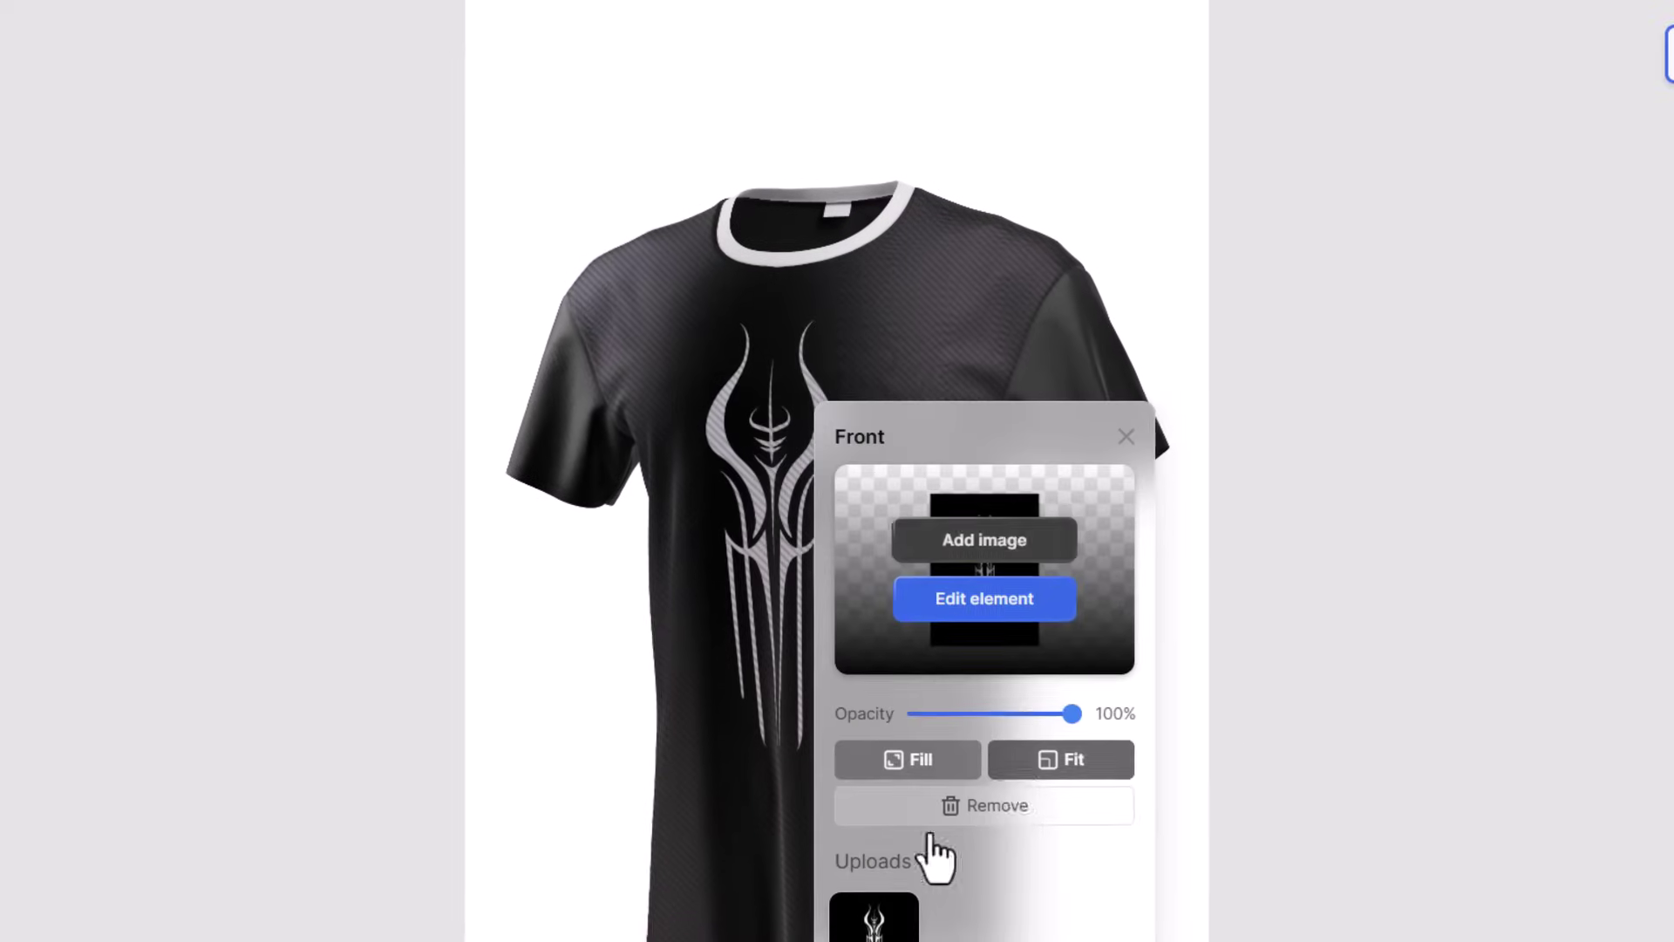
{"action": "left_click", "coordinate": [1073, 389]}
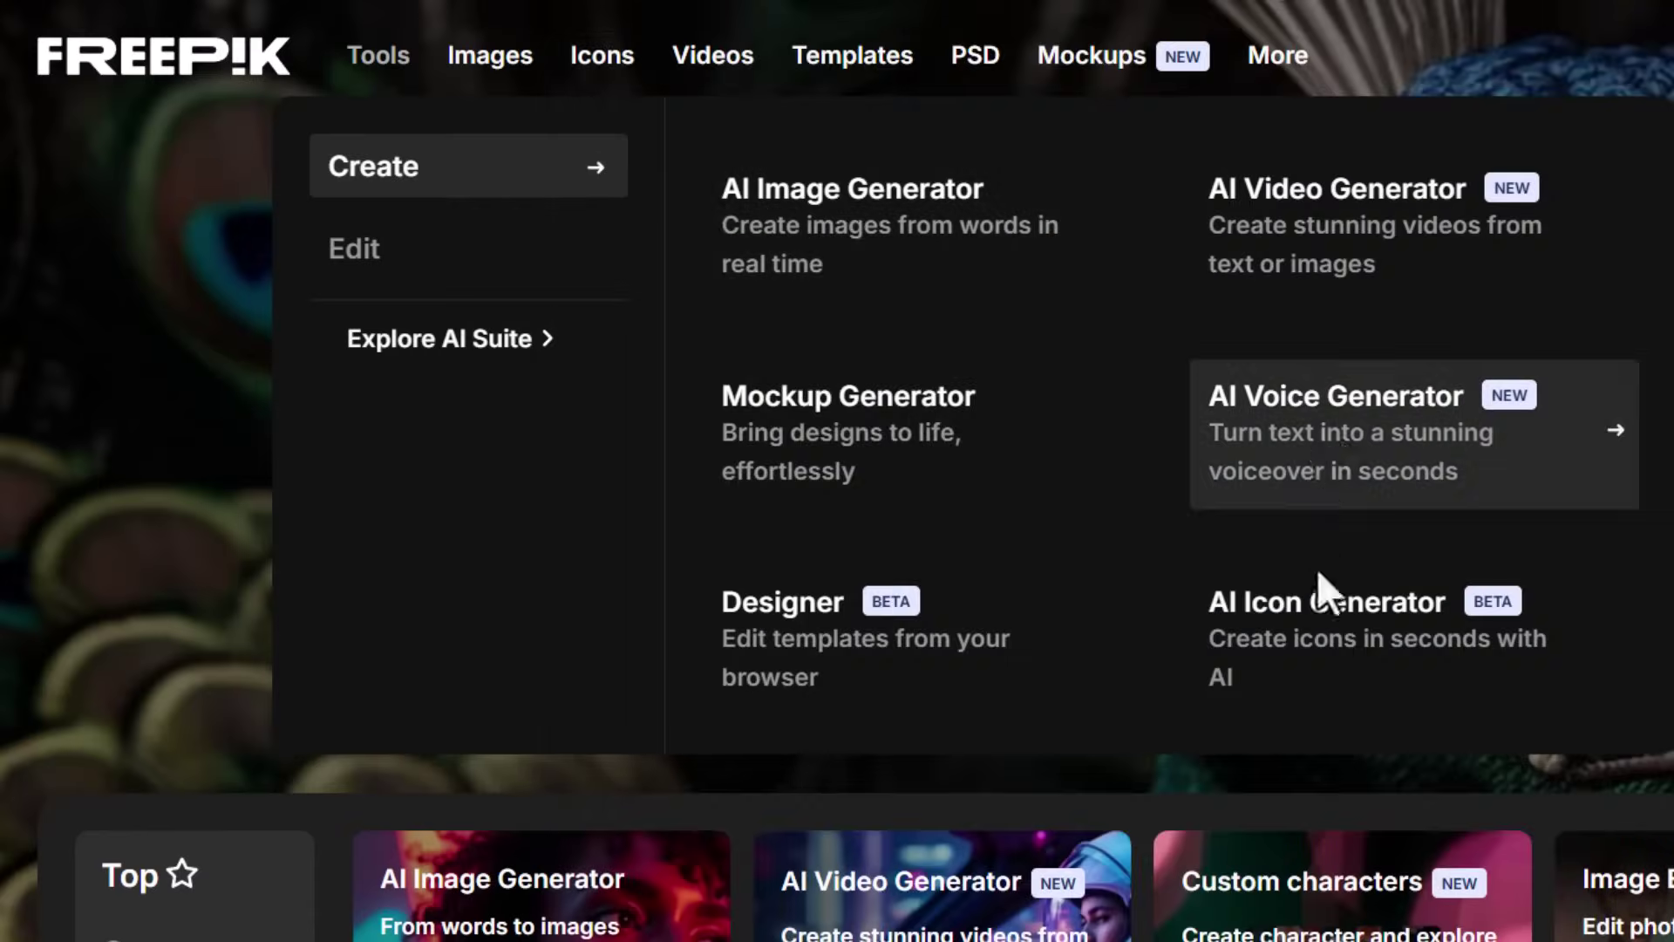
- Generate outline-style HR Giger skull icons and bring up the second icon's download formats
{"action": "left_click", "coordinate": [1323, 667]}
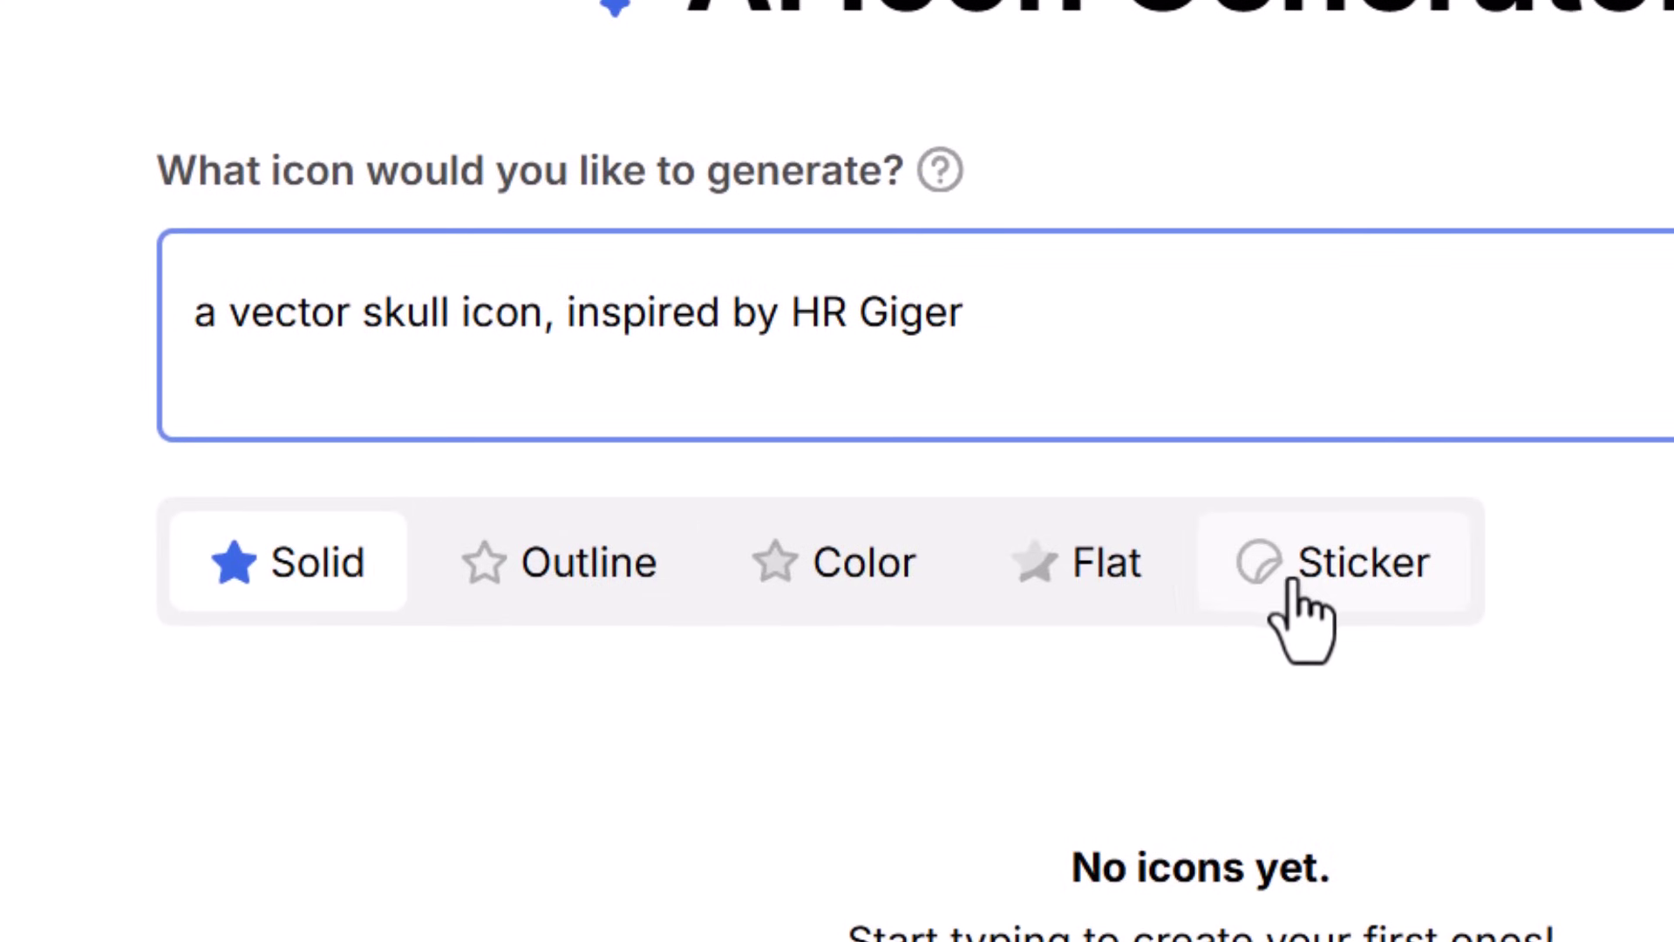
{"action": "left_click", "coordinate": [569, 577]}
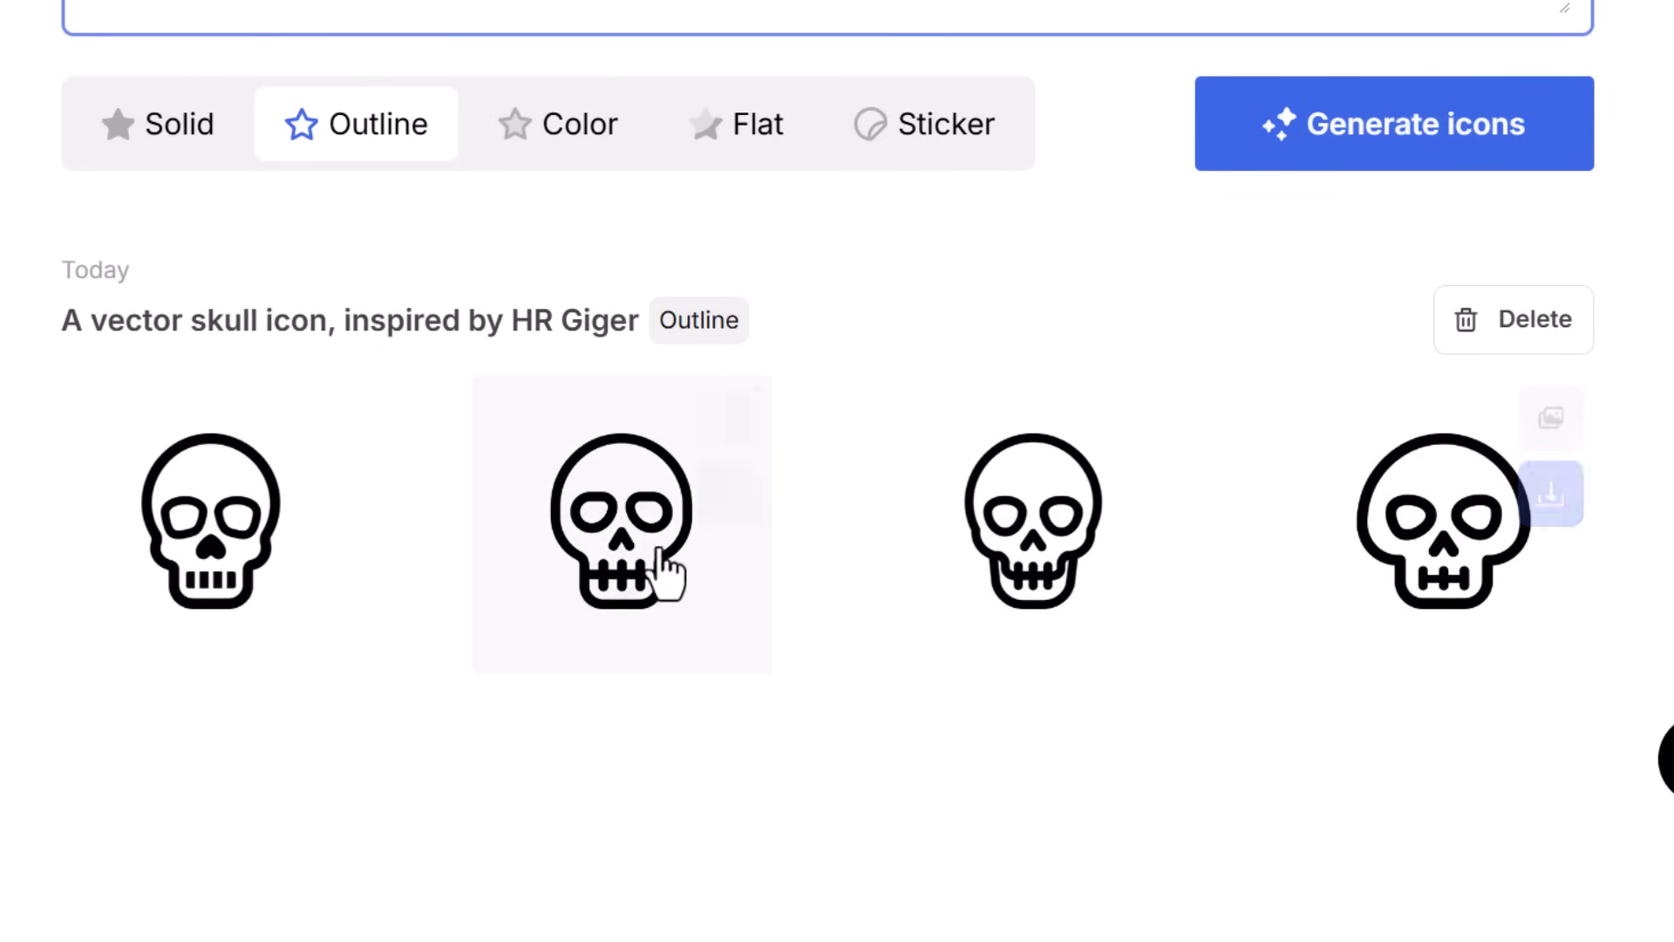
{"action": "left_click", "coordinate": [737, 491]}
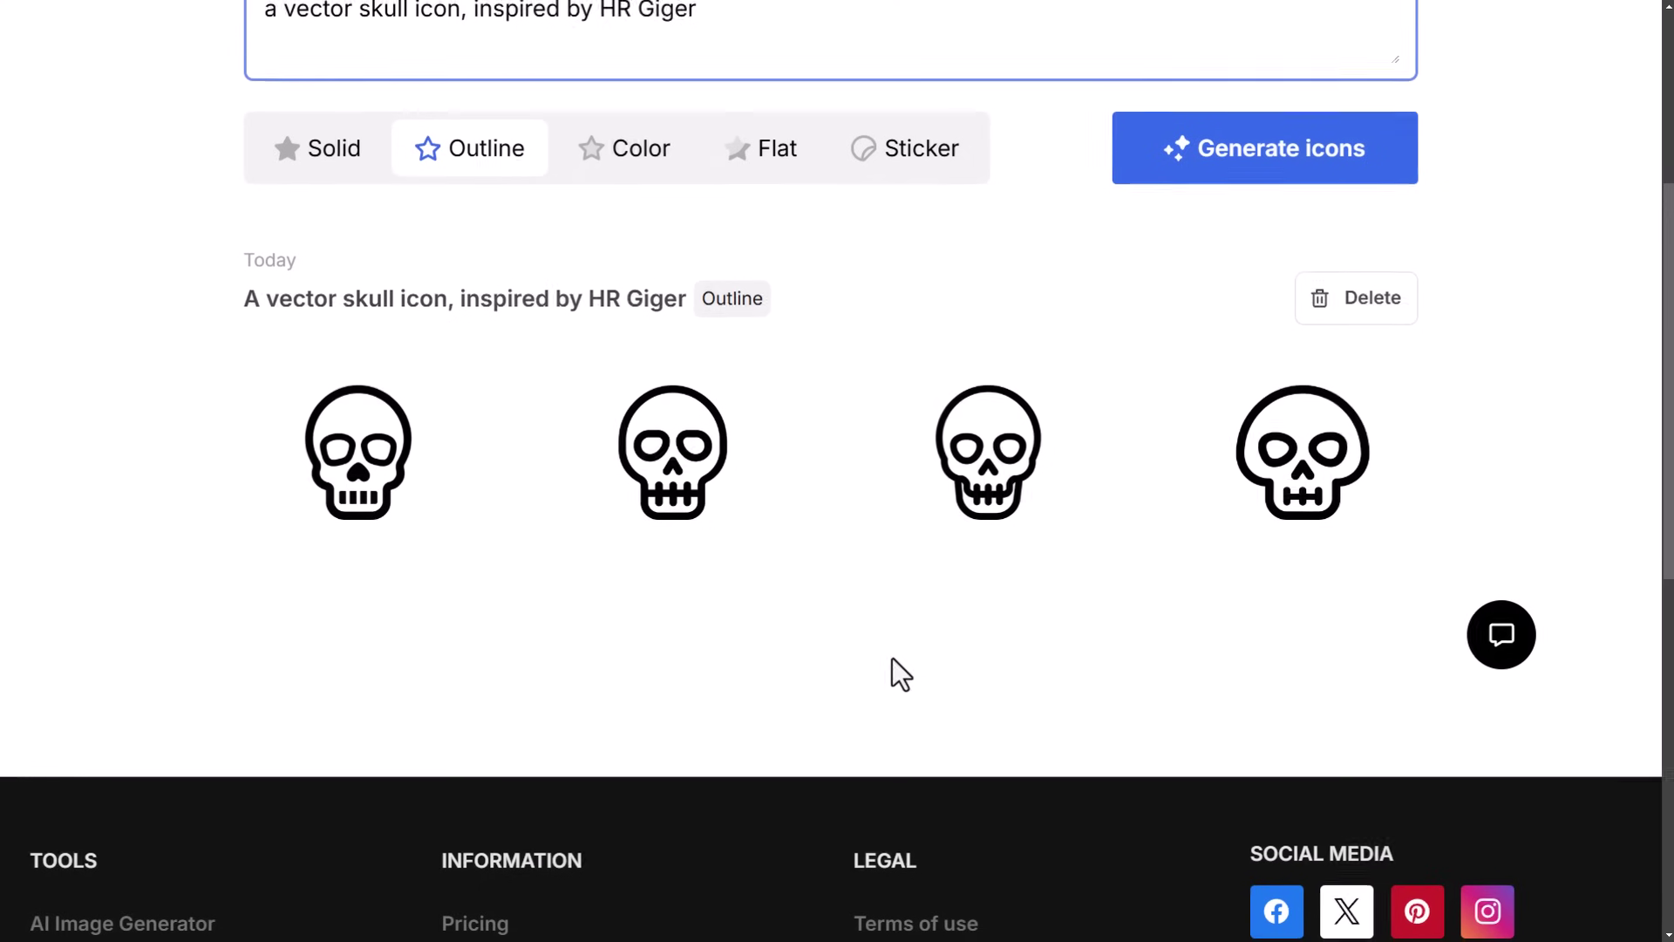
{"action": "scroll", "coordinate": [888, 660], "scroll_direction": "up", "scroll_amount": 5}
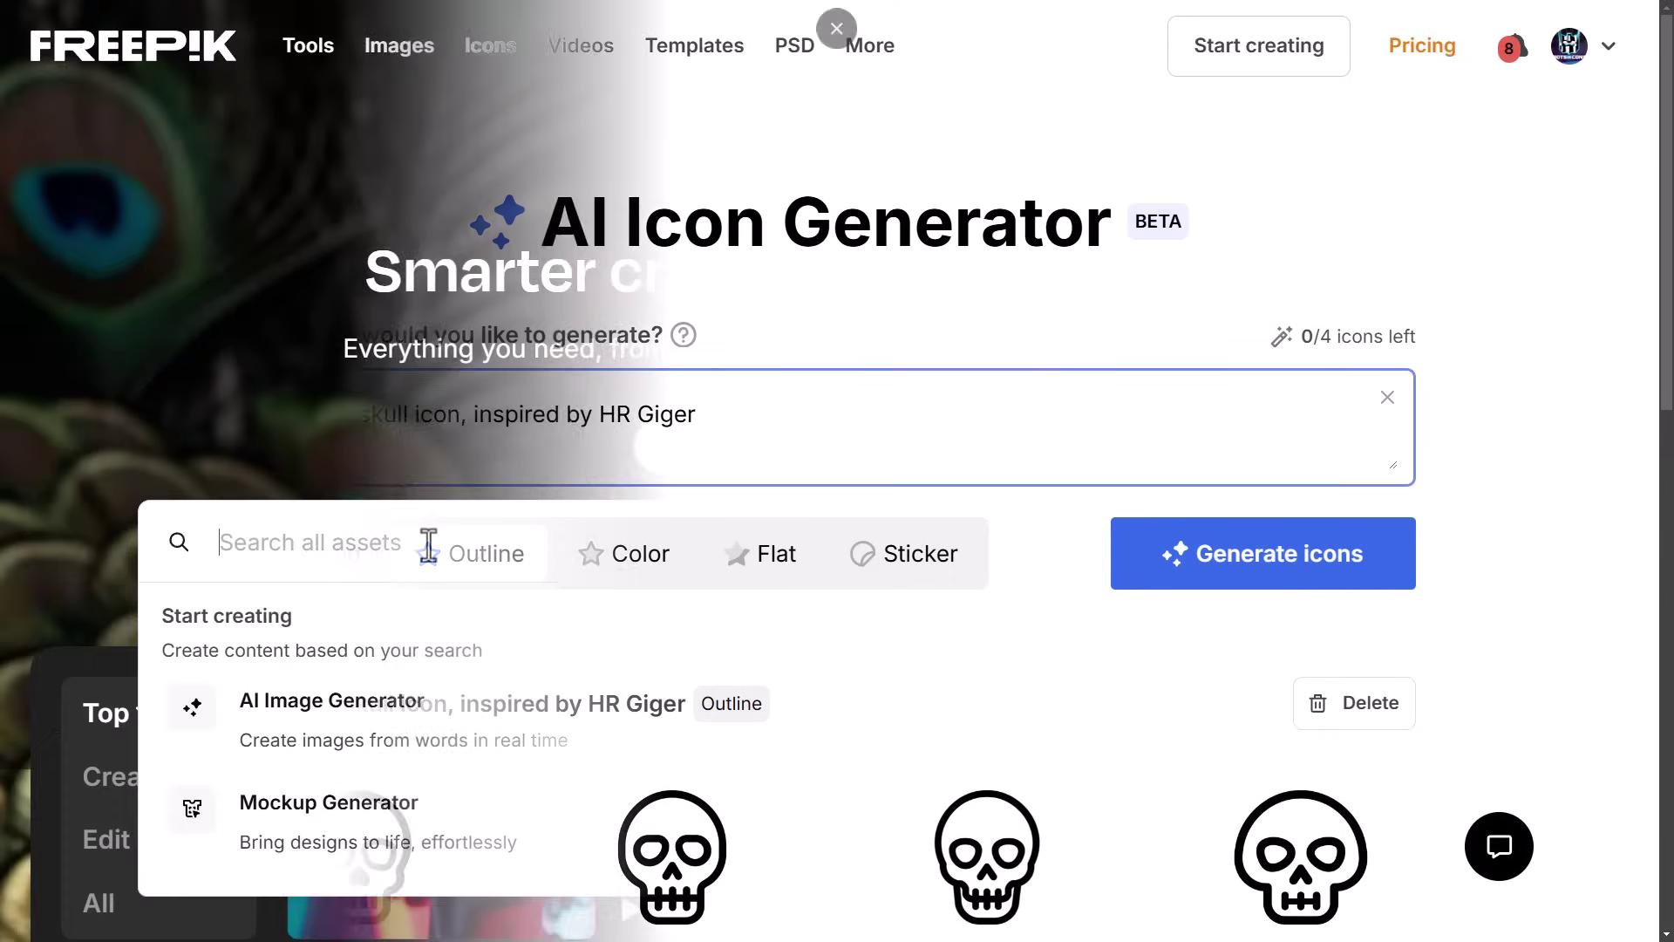
- Search Freepik for 'basketball player'
{"action": "type", "text": "basketball"}
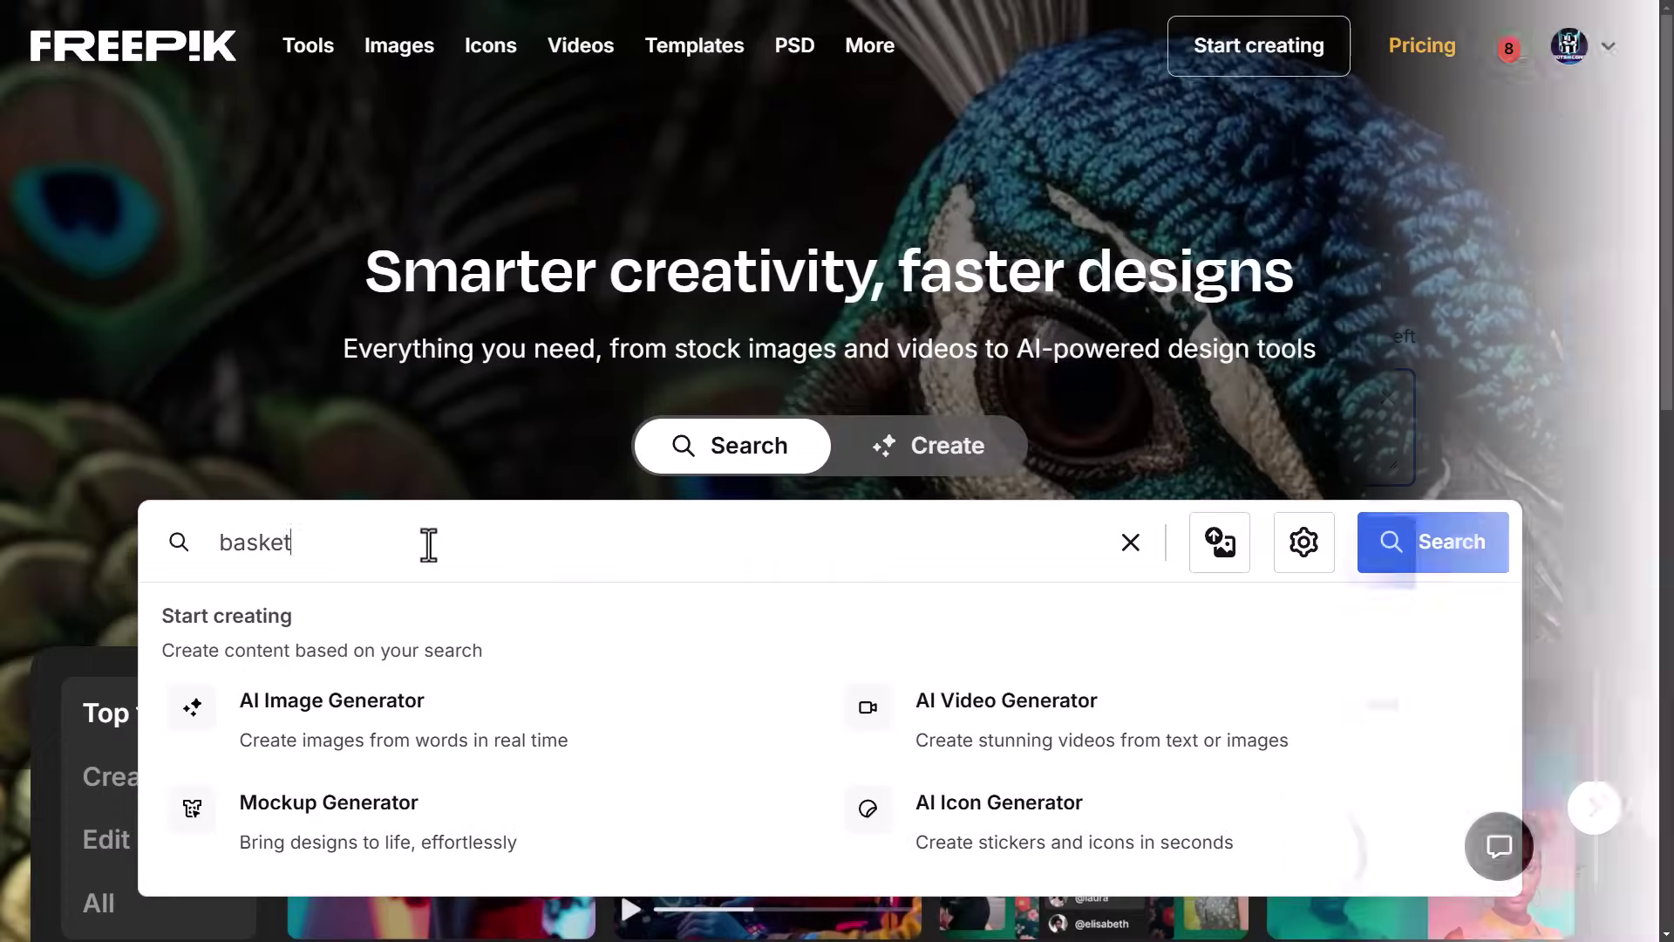
{"action": "type", "text": "player"}
{"action": "key", "text": "Return"}
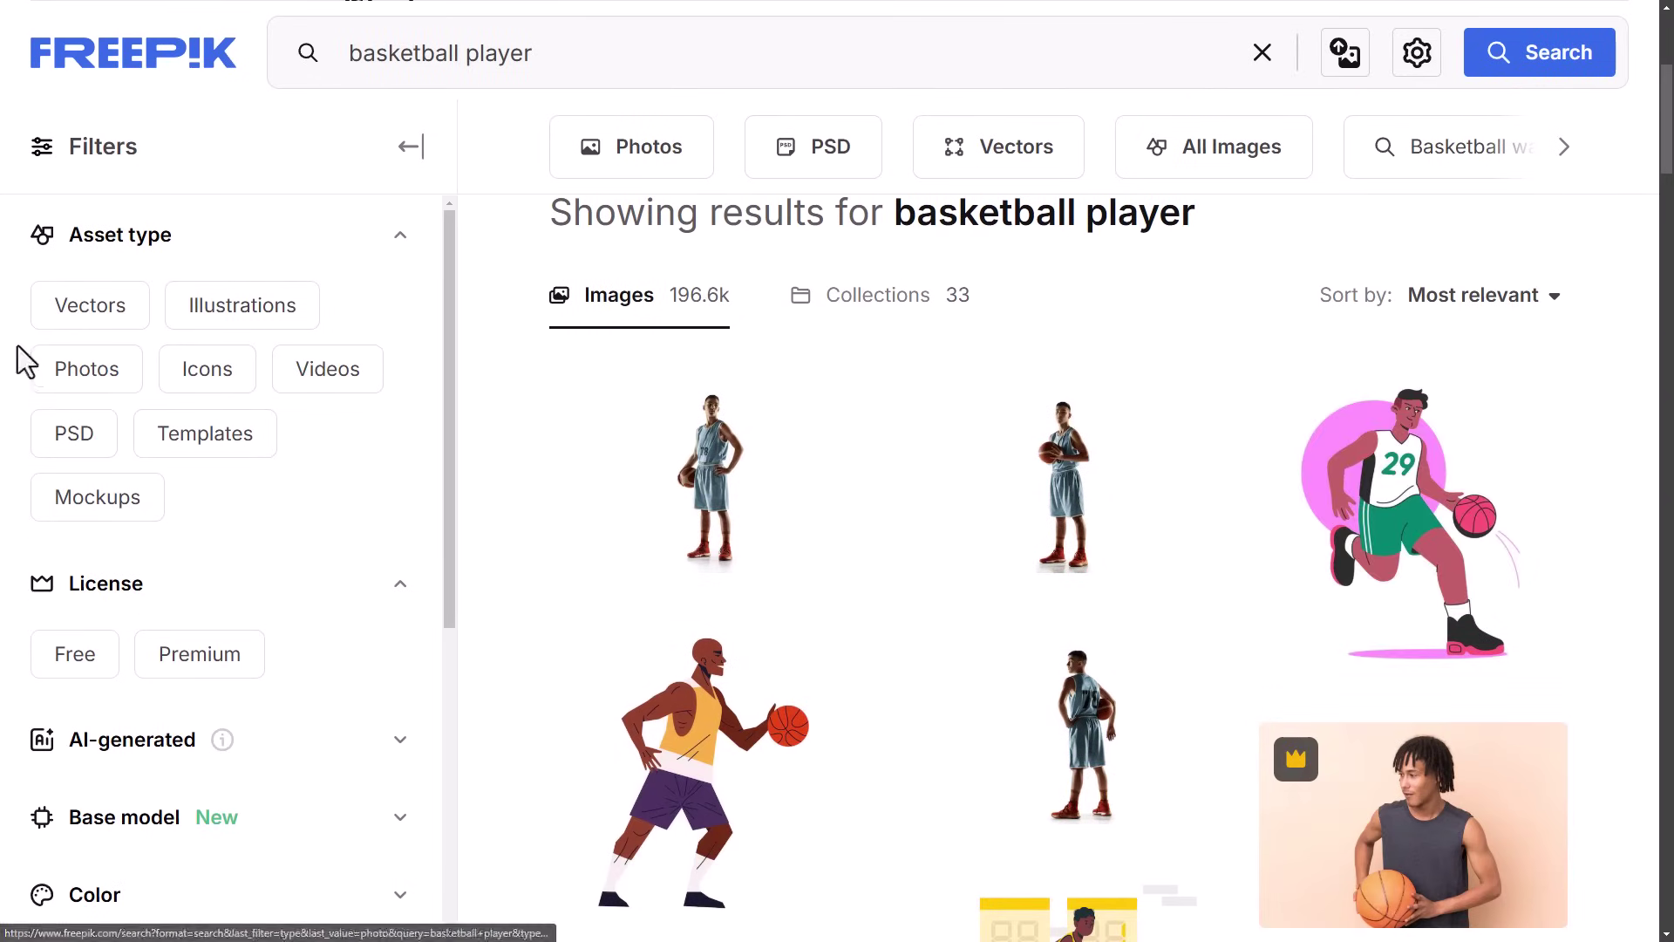
- Filter the results to only AI-generated images, about 126.7k, and browse them
{"action": "scroll", "coordinate": [773, 558], "scroll_direction": "down", "scroll_amount": 9}
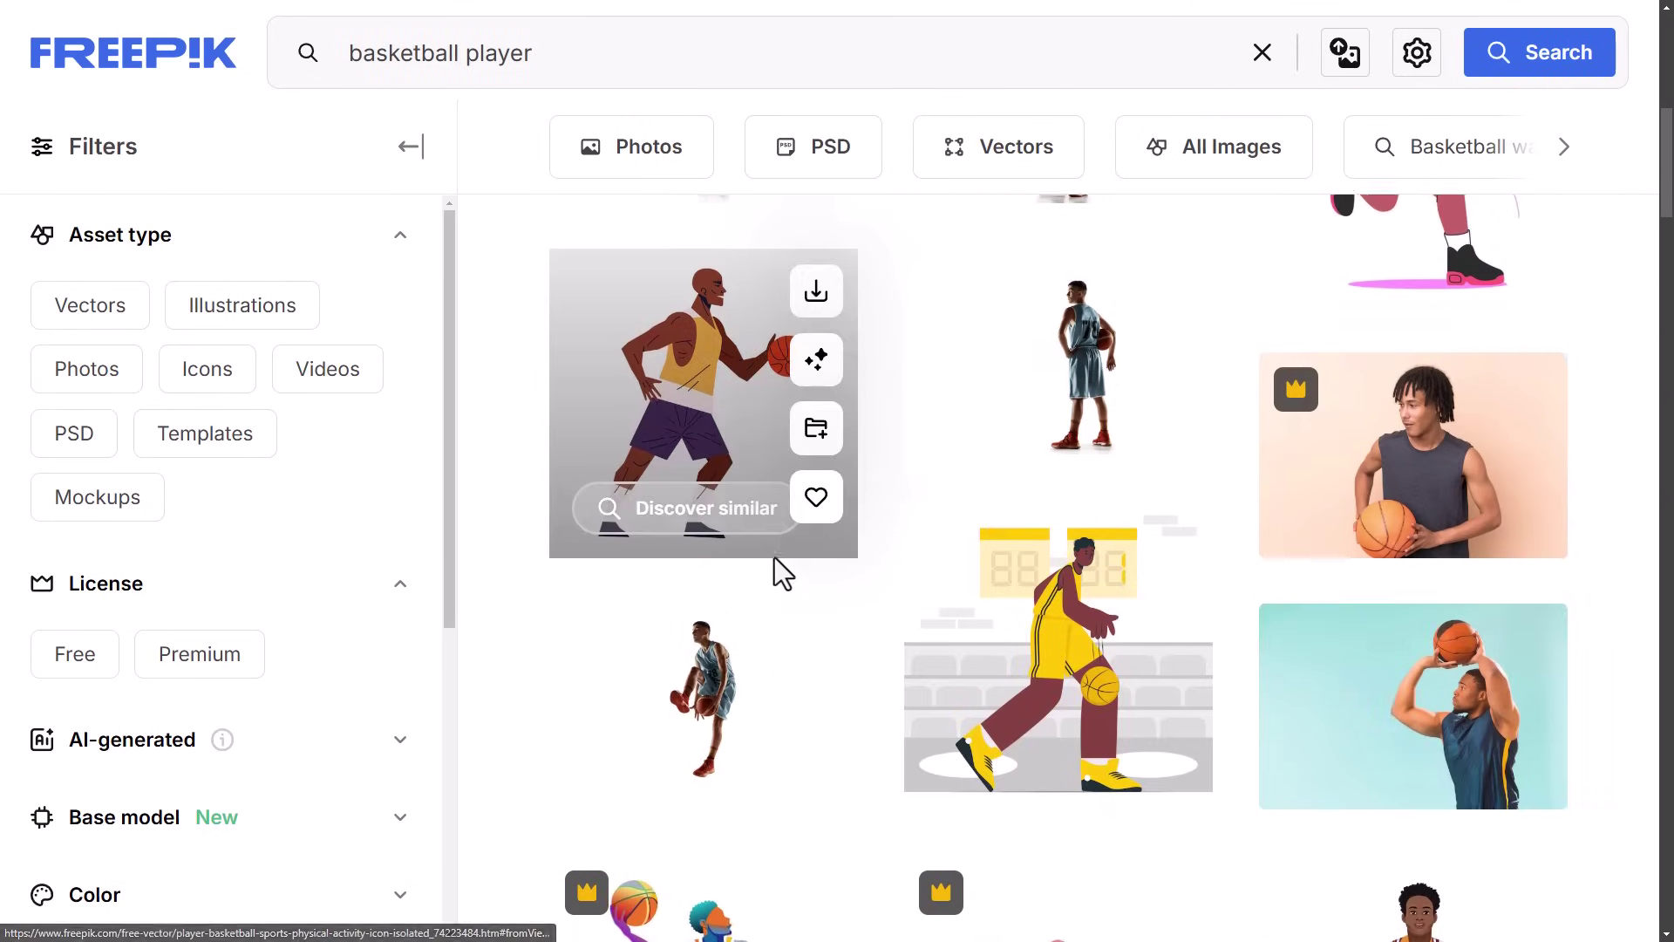
{"action": "scroll", "coordinate": [351, 752], "scroll_direction": "down", "scroll_amount": 1}
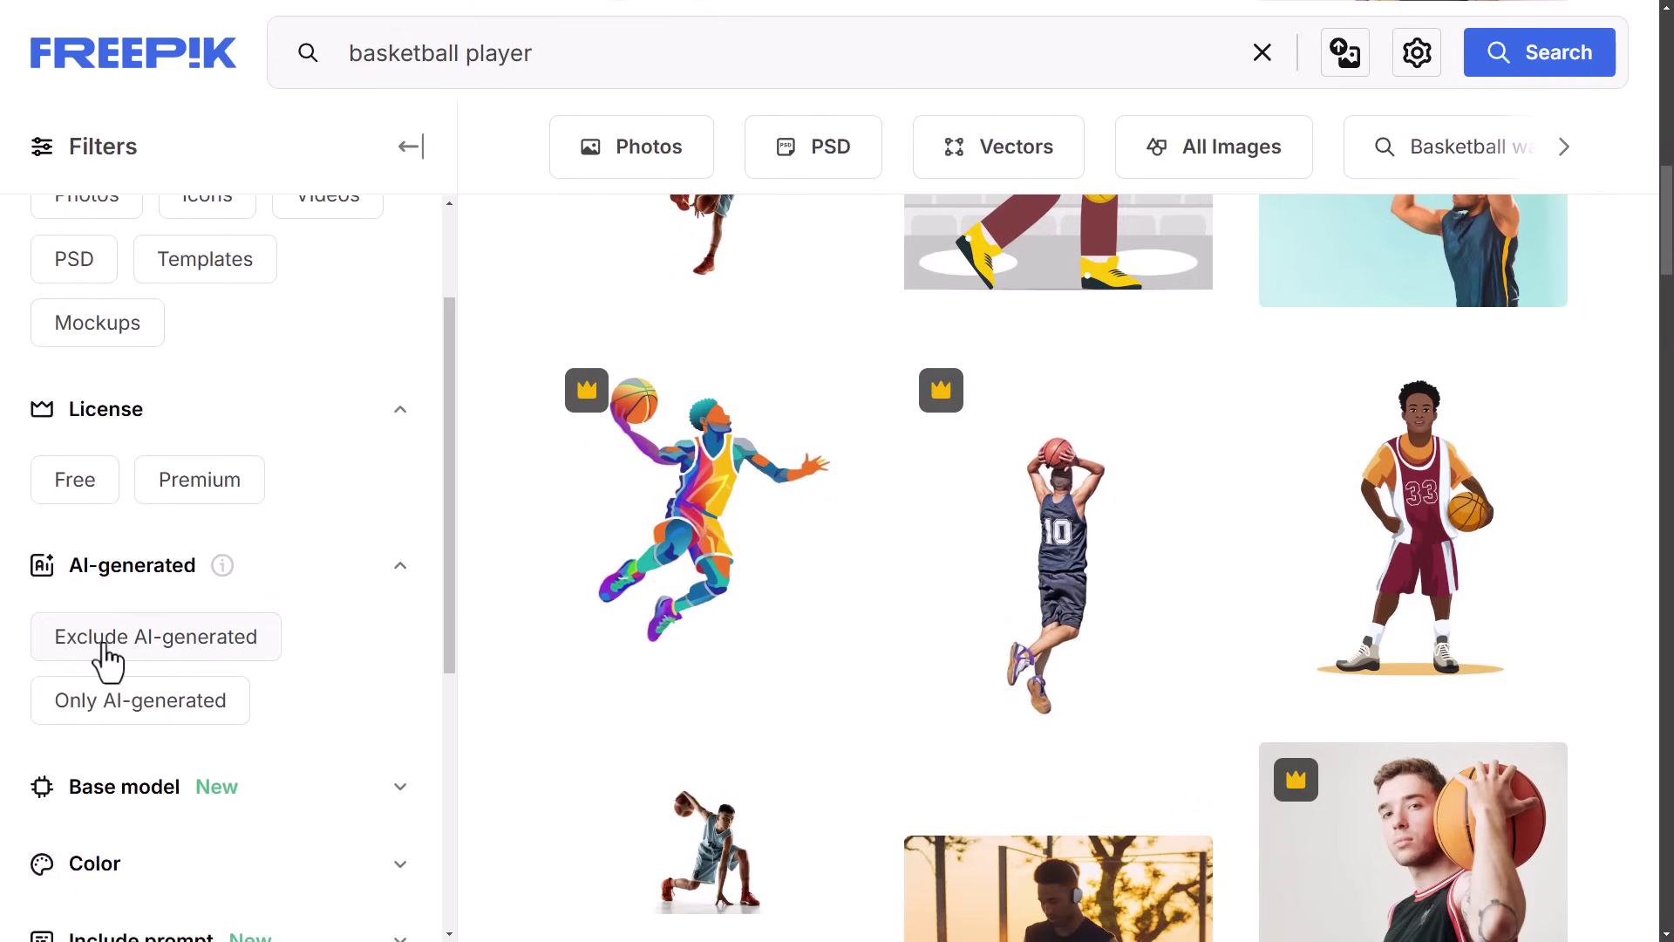
{"action": "left_click", "coordinate": [100, 713]}
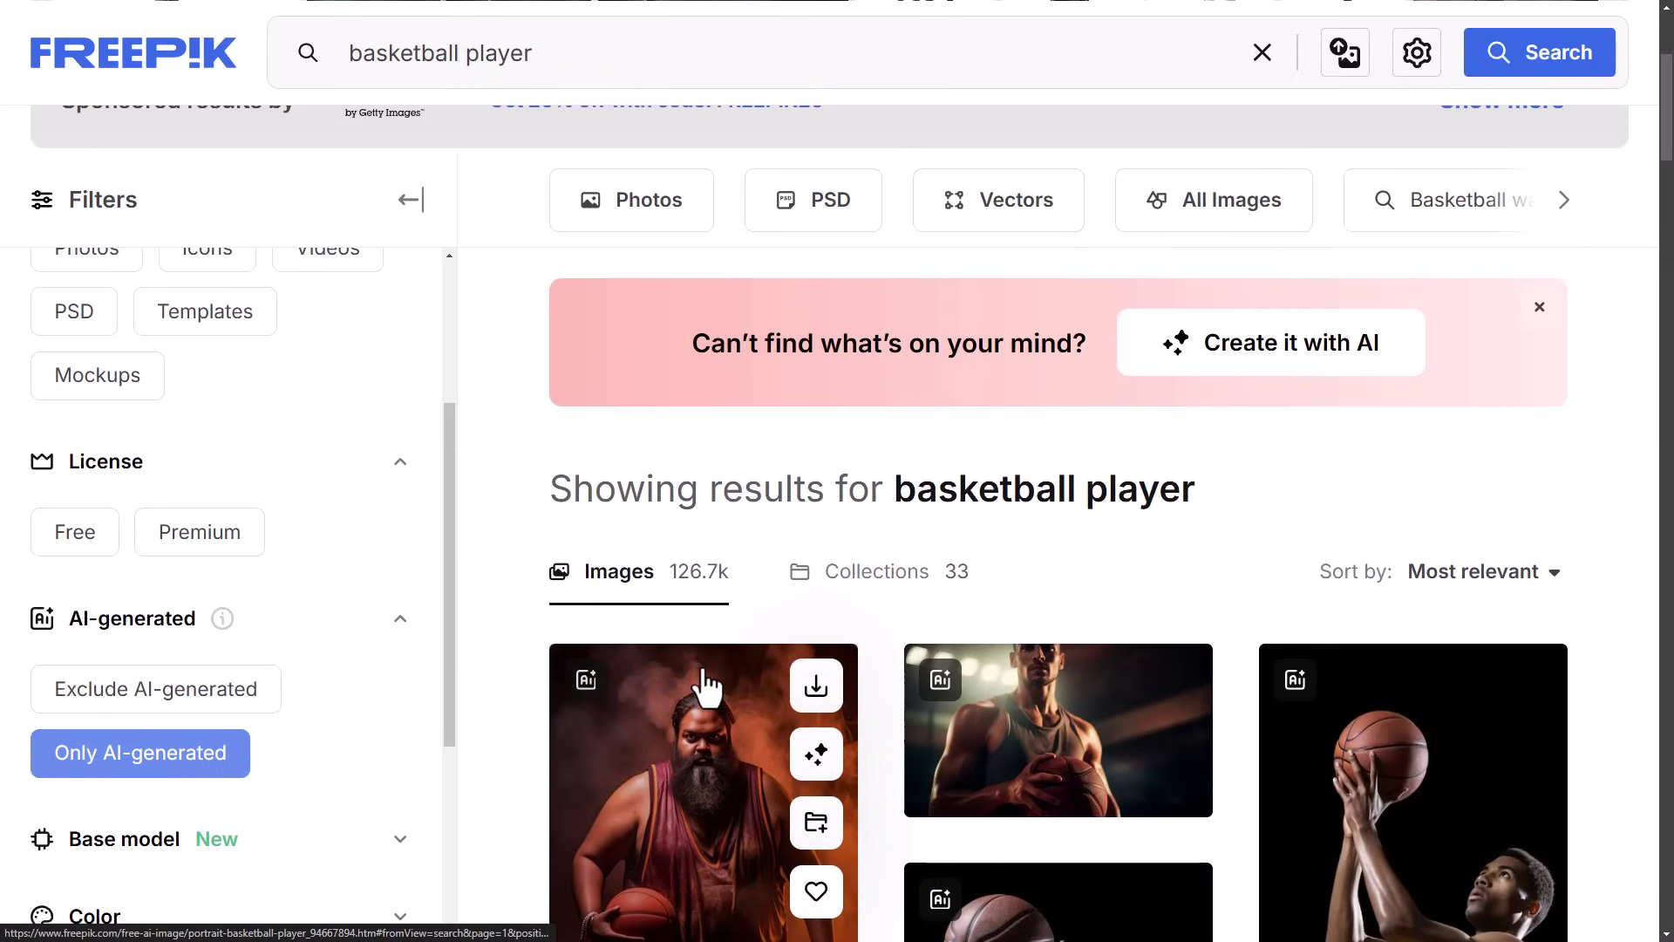
{"action": "scroll", "coordinate": [708, 688], "scroll_direction": "down", "scroll_amount": 10}
{"action": "scroll", "coordinate": [702, 667], "scroll_direction": "down", "scroll_amount": 10}
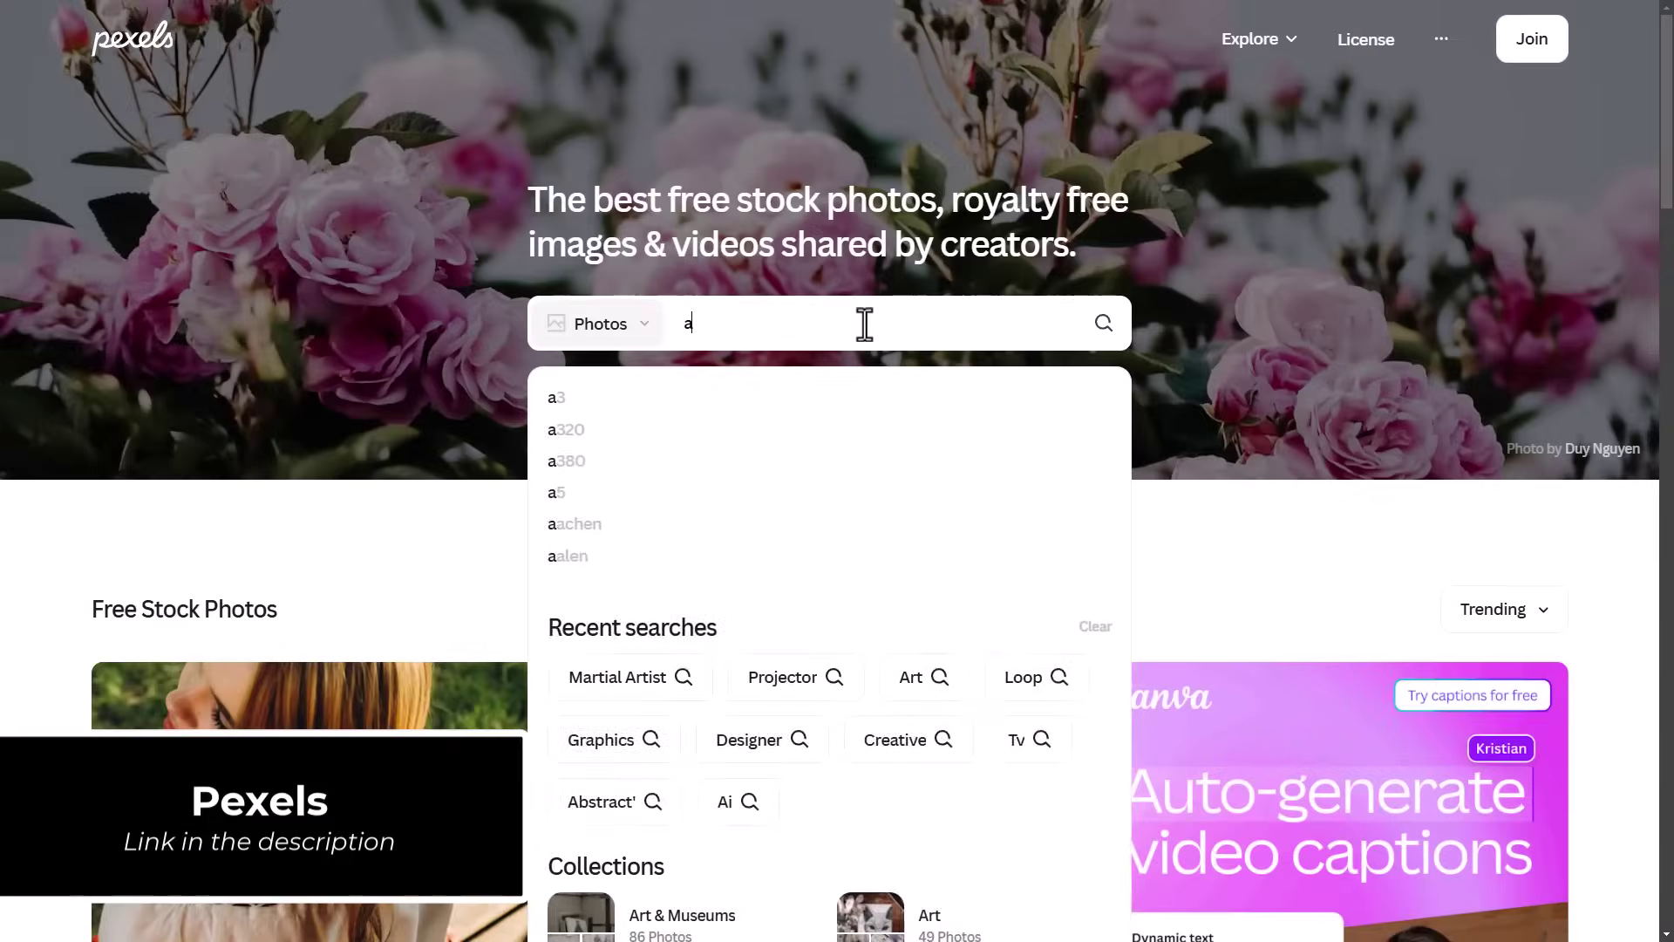
- Search Pexels for 'athlete' and skim the results
{"action": "type", "text": "th"}
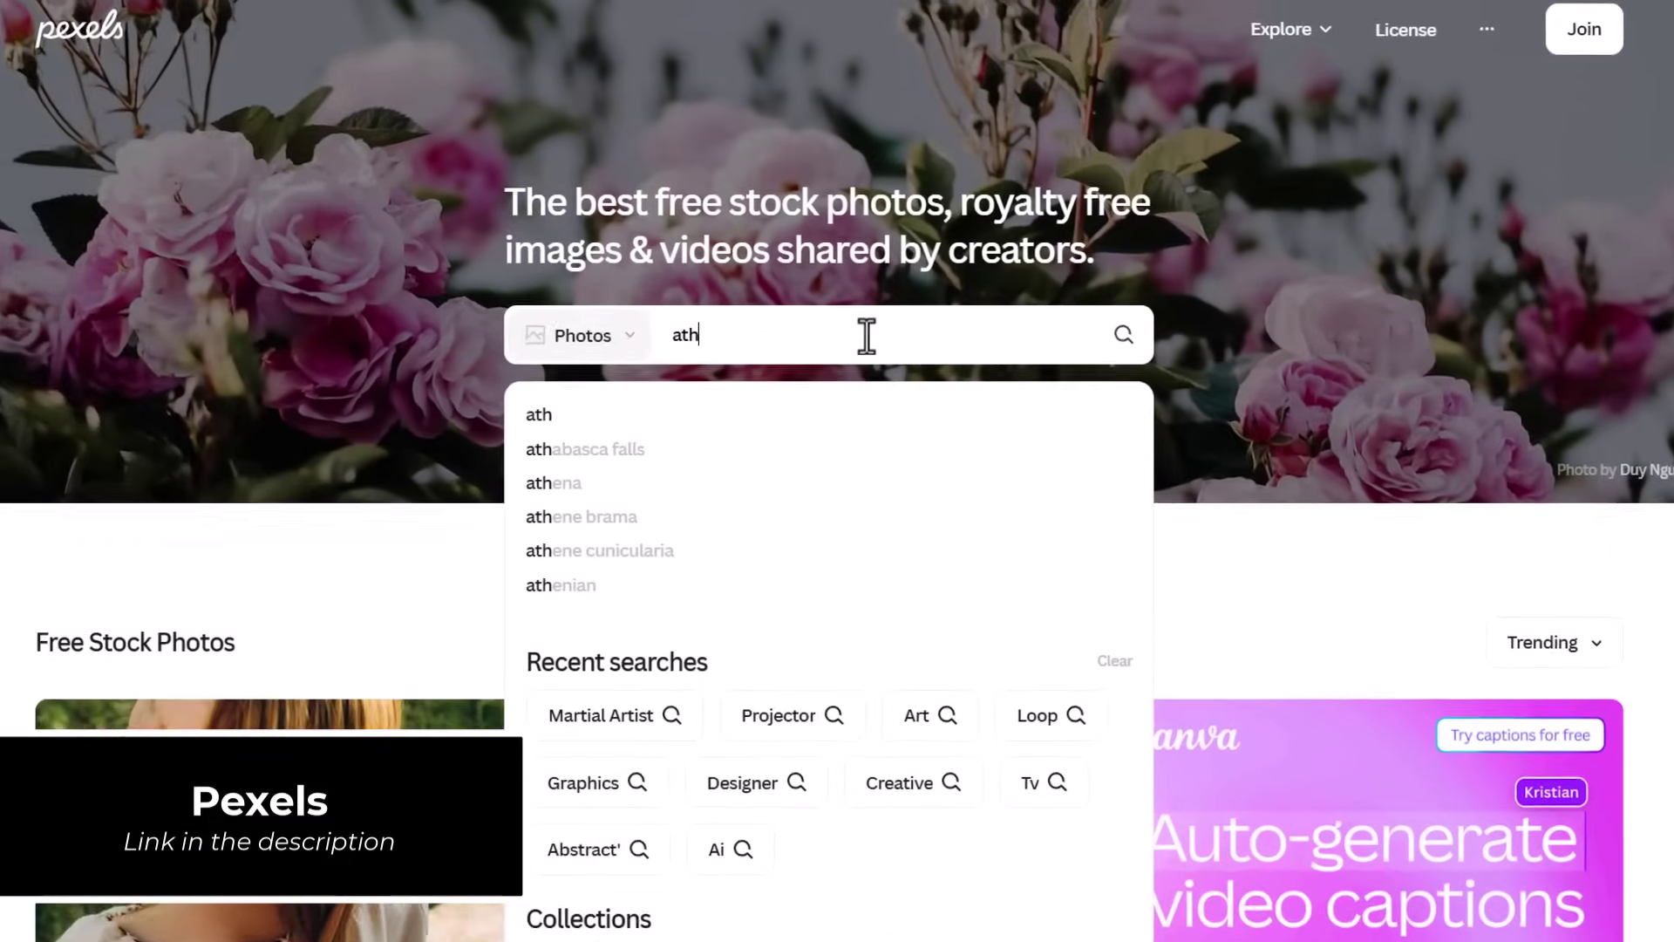
{"action": "type", "text": "lete"}
{"action": "key", "text": "Return"}
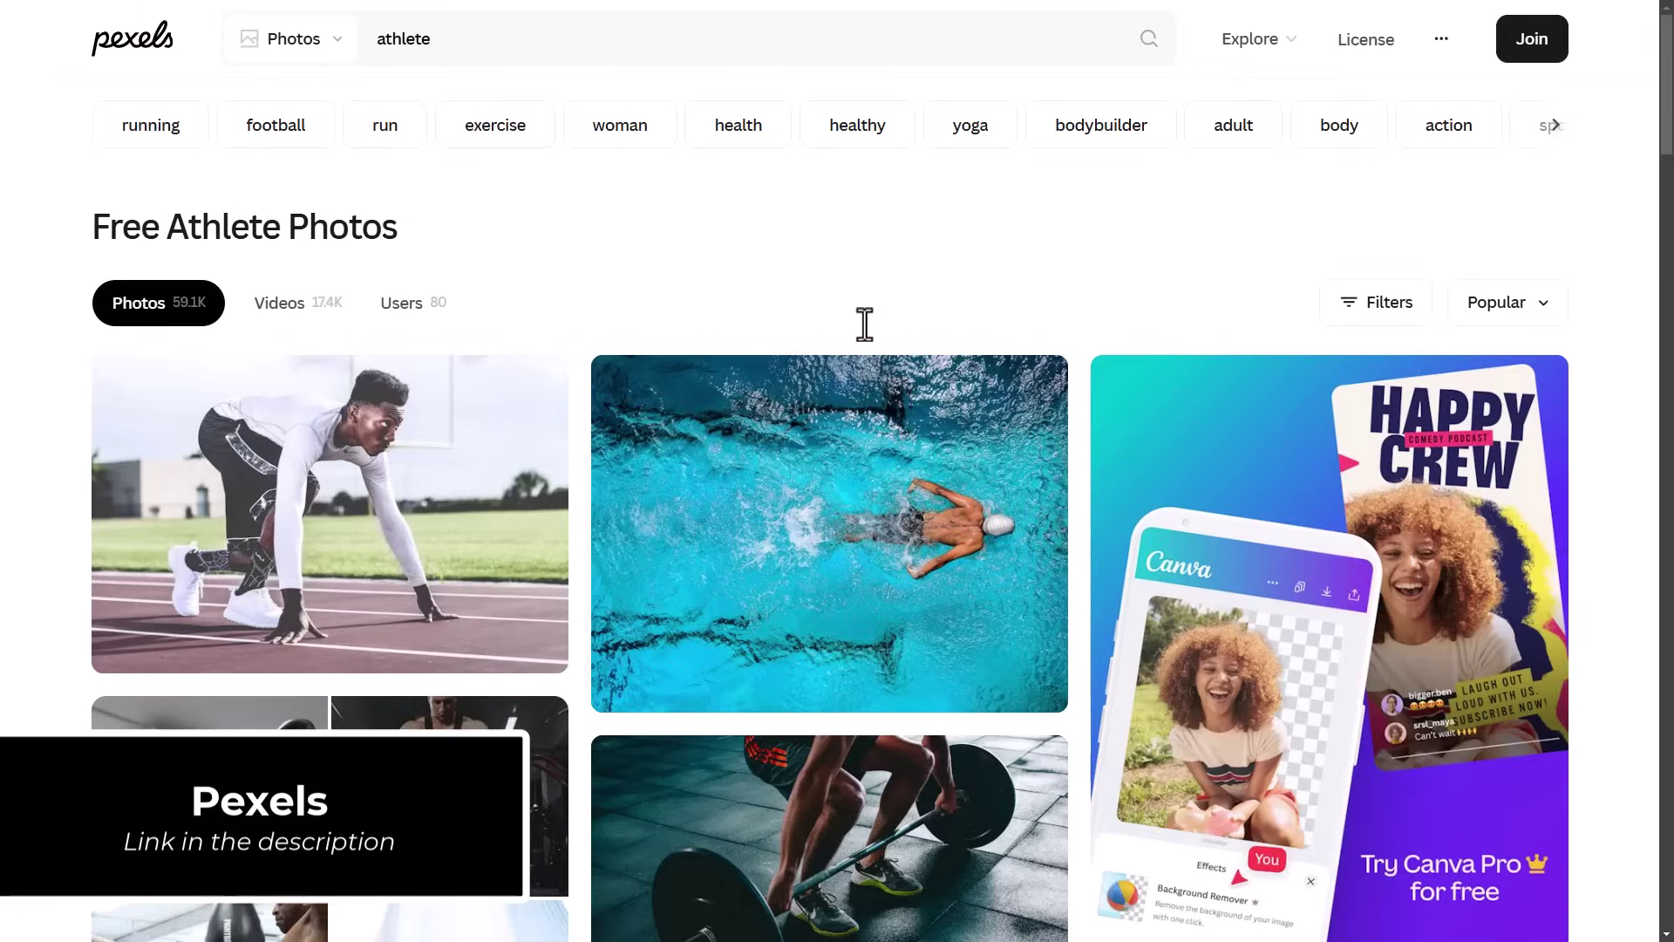
{"action": "scroll", "coordinate": [860, 344], "scroll_direction": "down", "scroll_amount": 4}
{"action": "scroll", "coordinate": [834, 711], "scroll_direction": "down", "scroll_amount": 3}
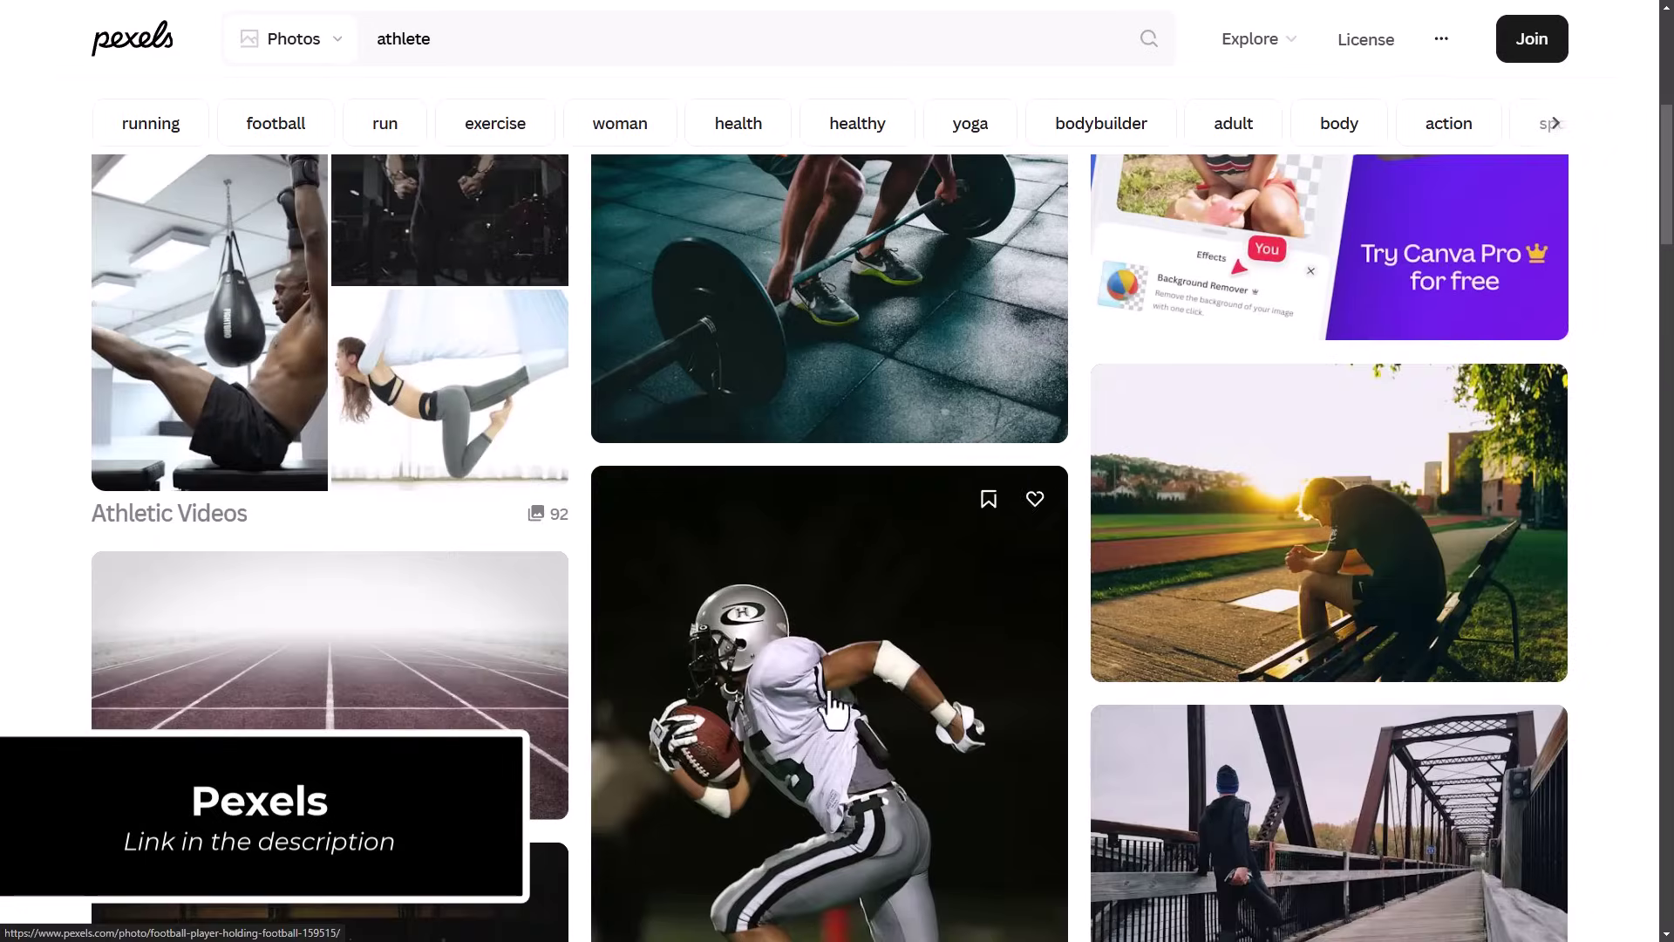
{"action": "scroll", "coordinate": [1132, 693], "scroll_direction": "down", "scroll_amount": 2}
{"action": "scroll", "coordinate": [1134, 696], "scroll_direction": "up", "scroll_amount": 9}
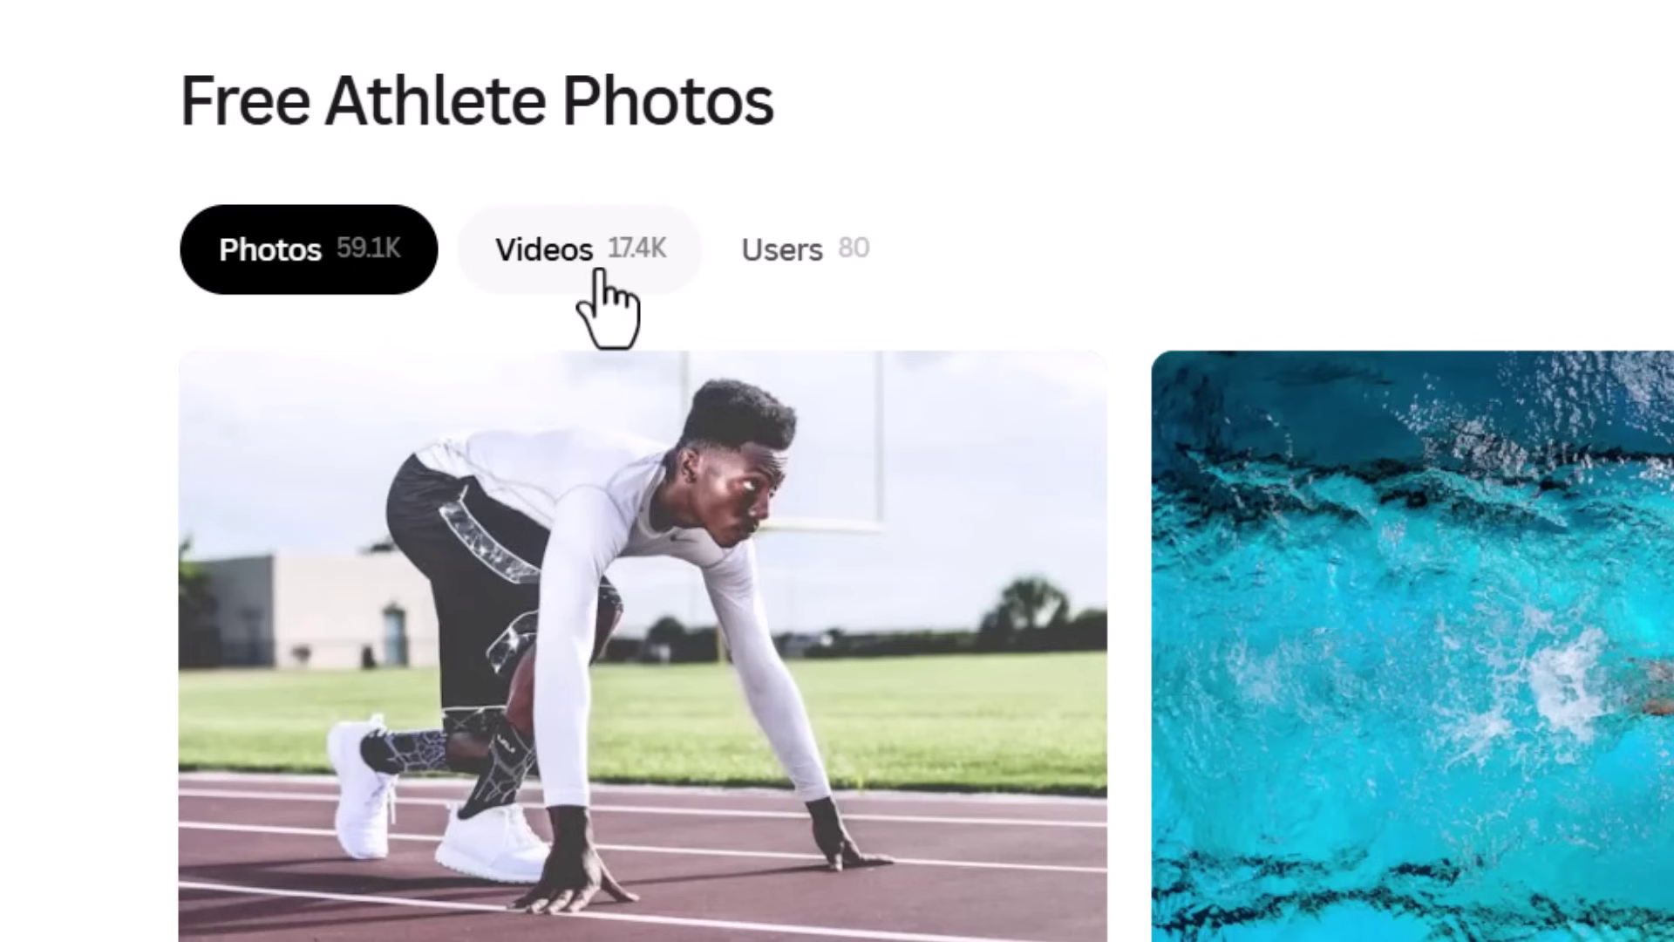
- Open an athlete video and view its free download sizes, up to Full HD 1920x1080
{"action": "left_click", "coordinate": [593, 274]}
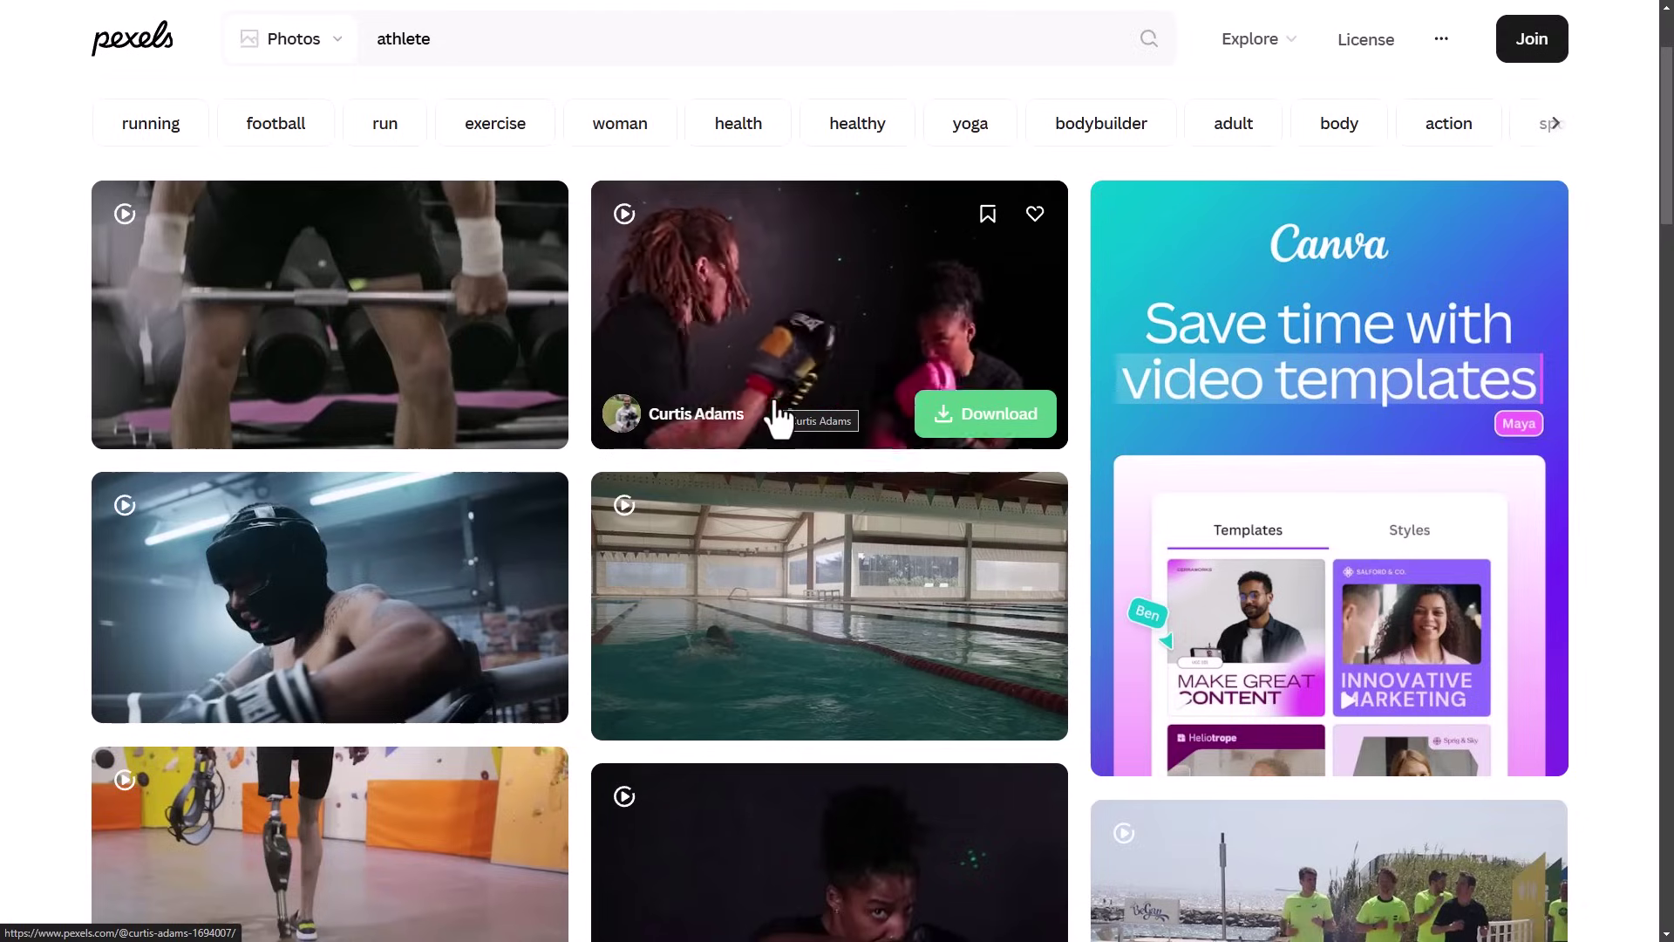
{"action": "left_click", "coordinate": [779, 419]}
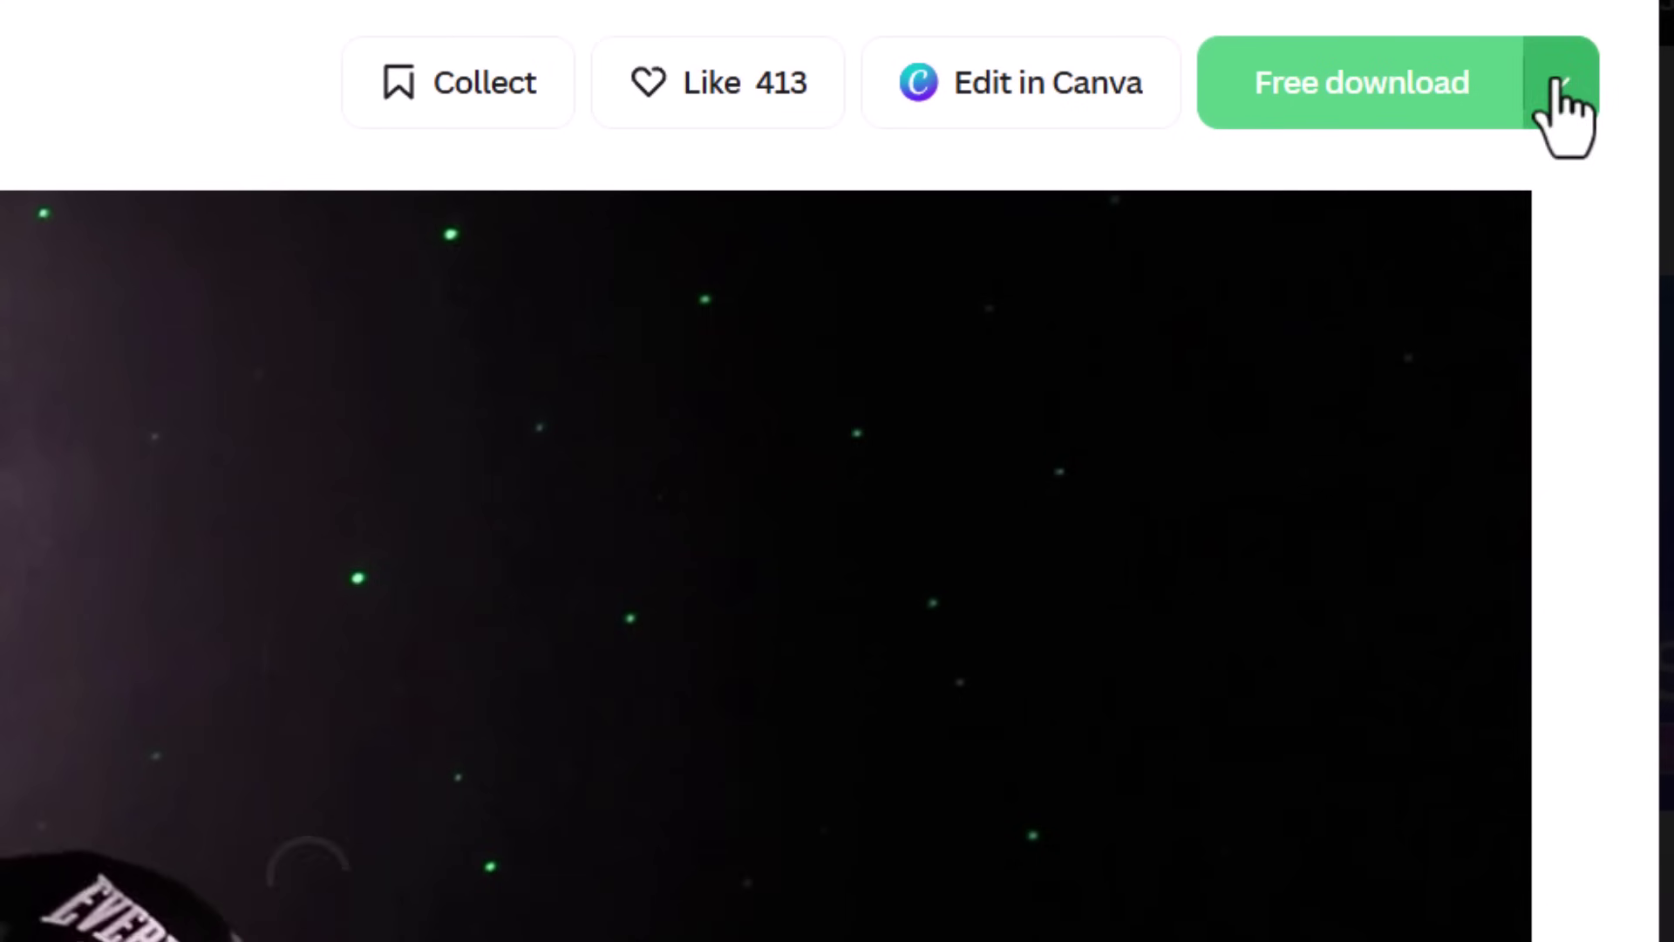
{"action": "left_click", "coordinate": [1561, 83]}
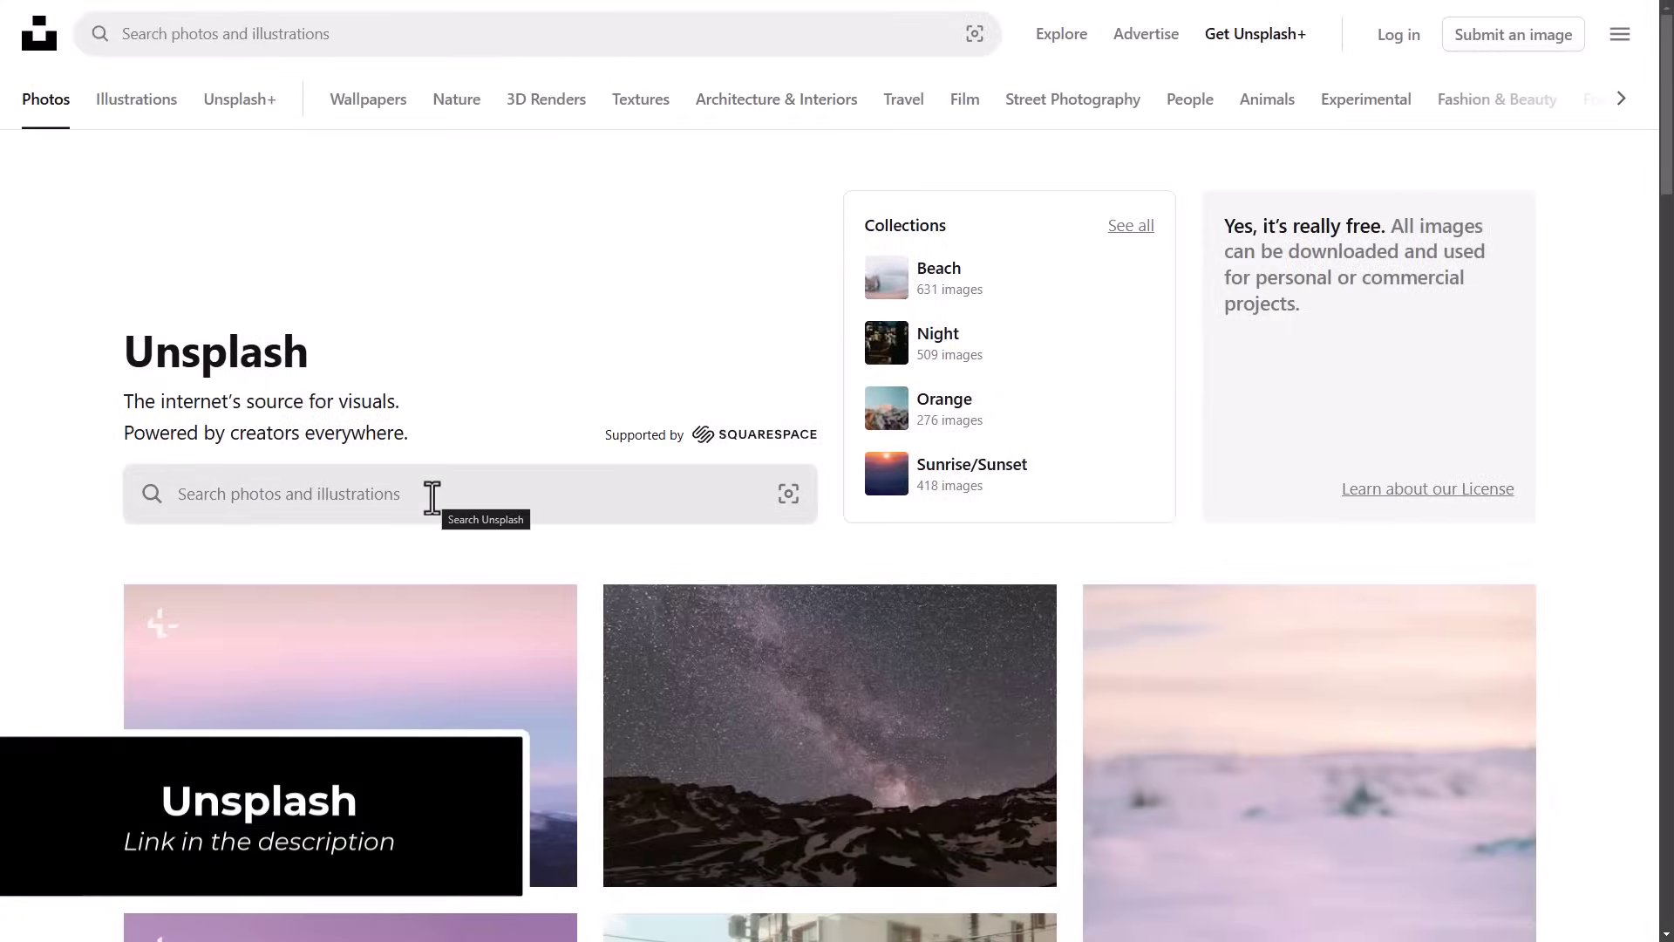
- Search Unsplash for 'samurai' and scroll through the 592 photo results
{"action": "left_click", "coordinate": [431, 498]}
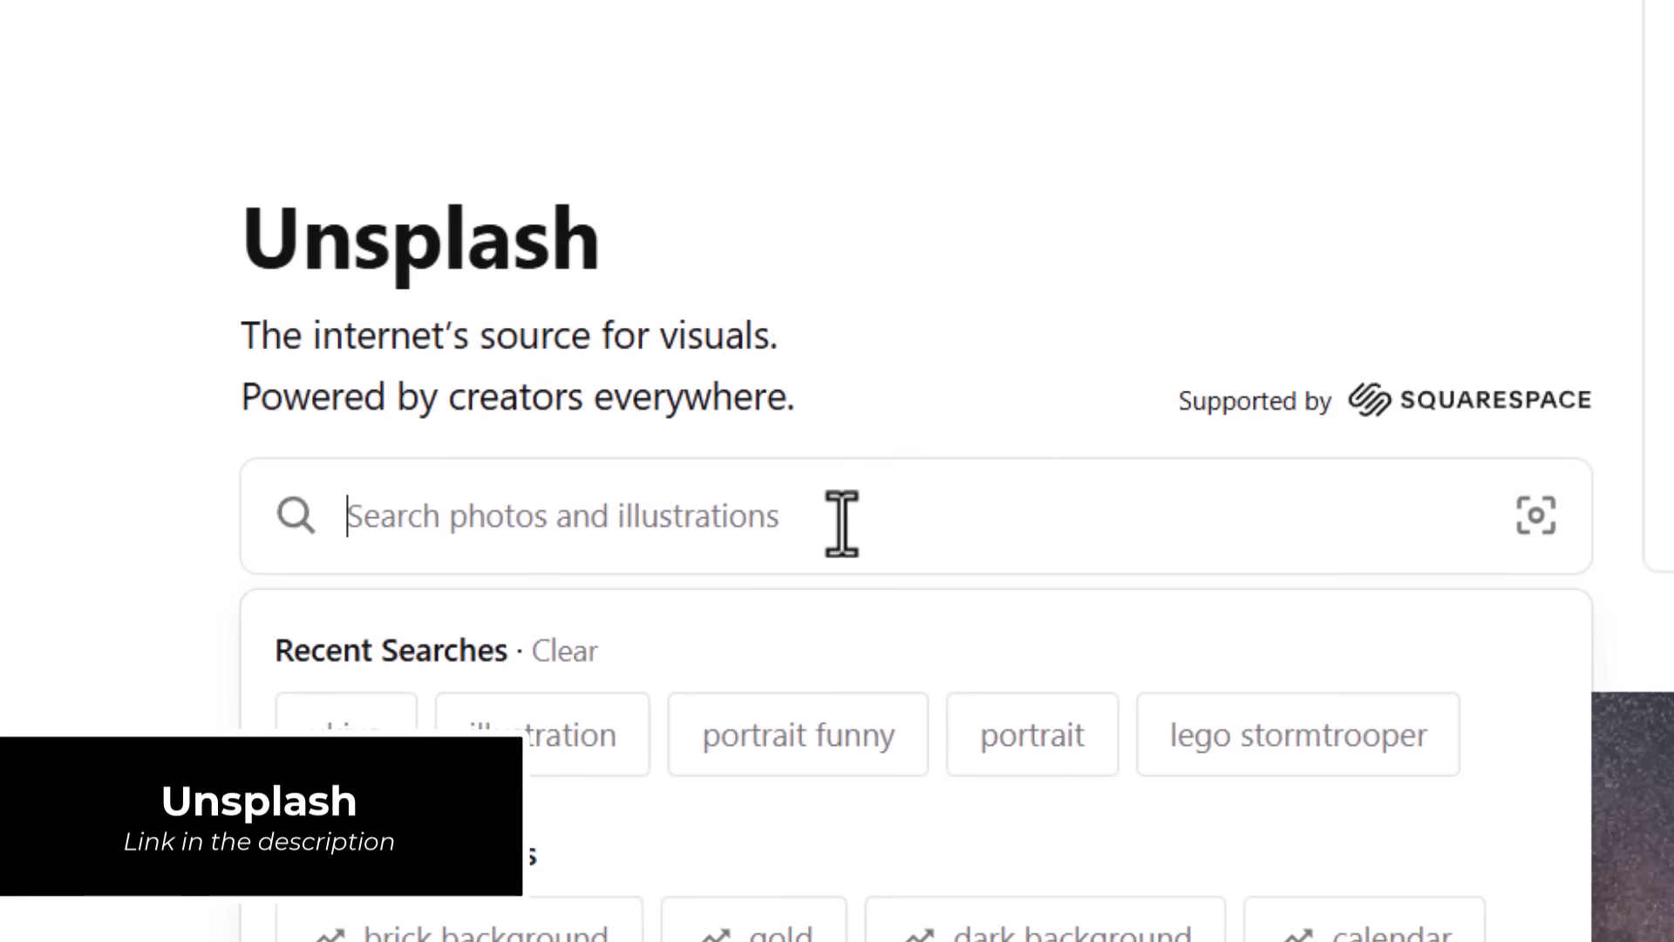
{"action": "type", "text": "samurai"}
{"action": "key", "text": "Return"}
{"action": "scroll", "coordinate": [288, 344], "scroll_direction": "down", "scroll_amount": 2}
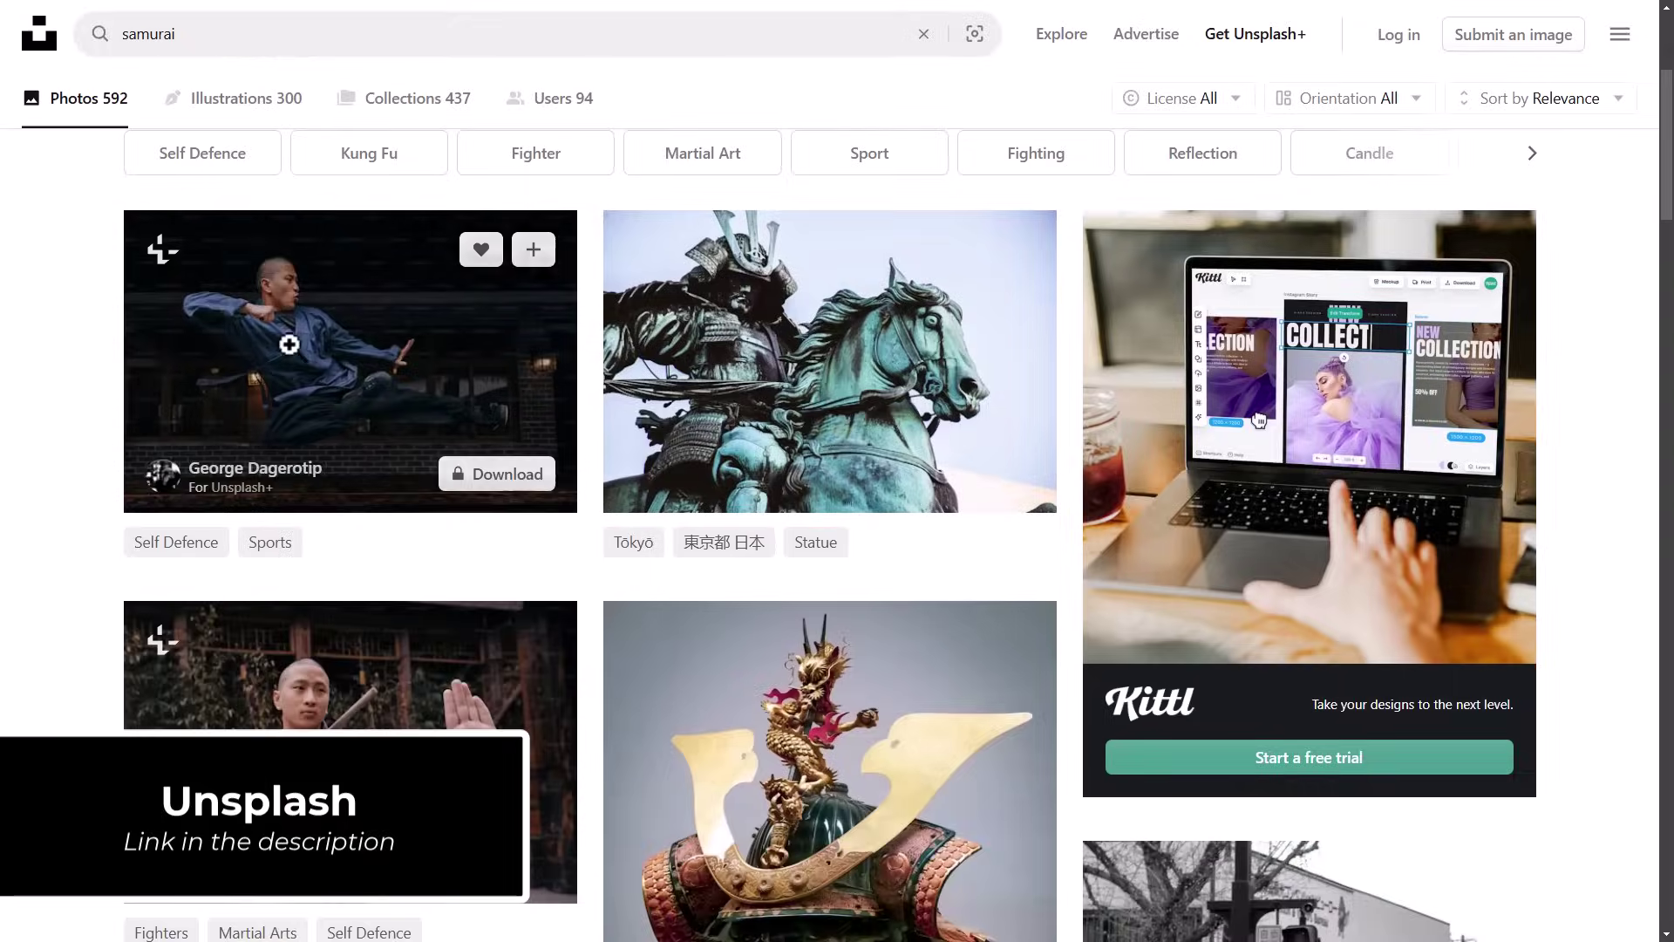
{"action": "scroll", "coordinate": [759, 336], "scroll_direction": "down", "scroll_amount": 4}
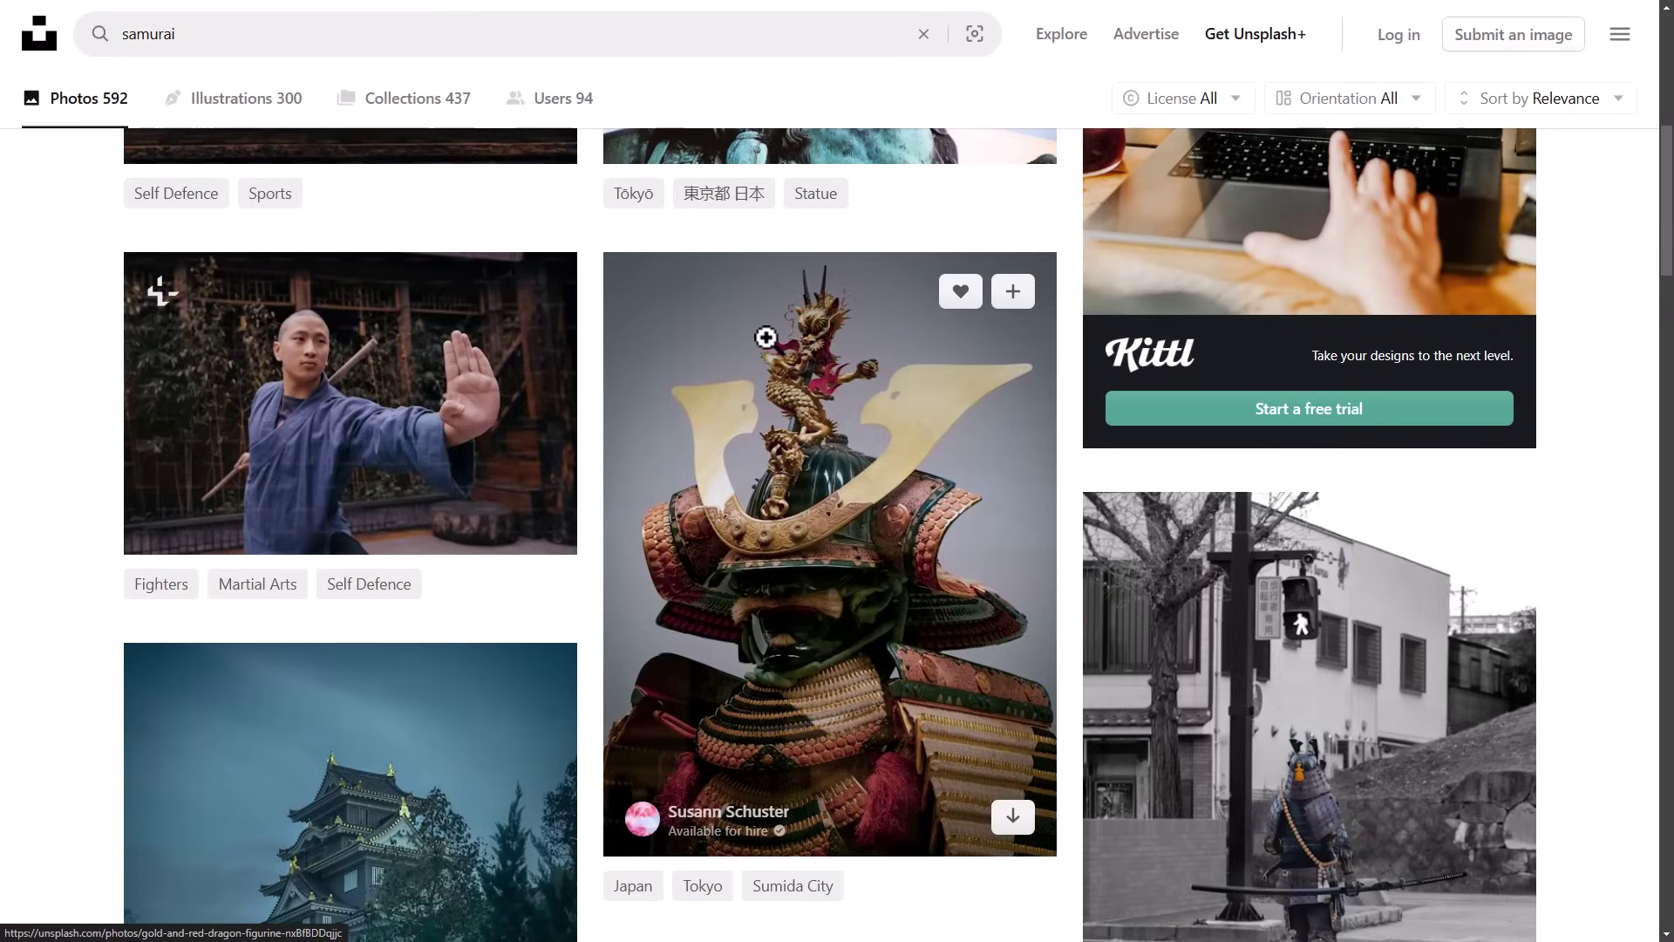
{"action": "scroll", "coordinate": [765, 337], "scroll_direction": "down", "scroll_amount": 3}
{"action": "scroll", "coordinate": [765, 336], "scroll_direction": "down", "scroll_amount": 4}
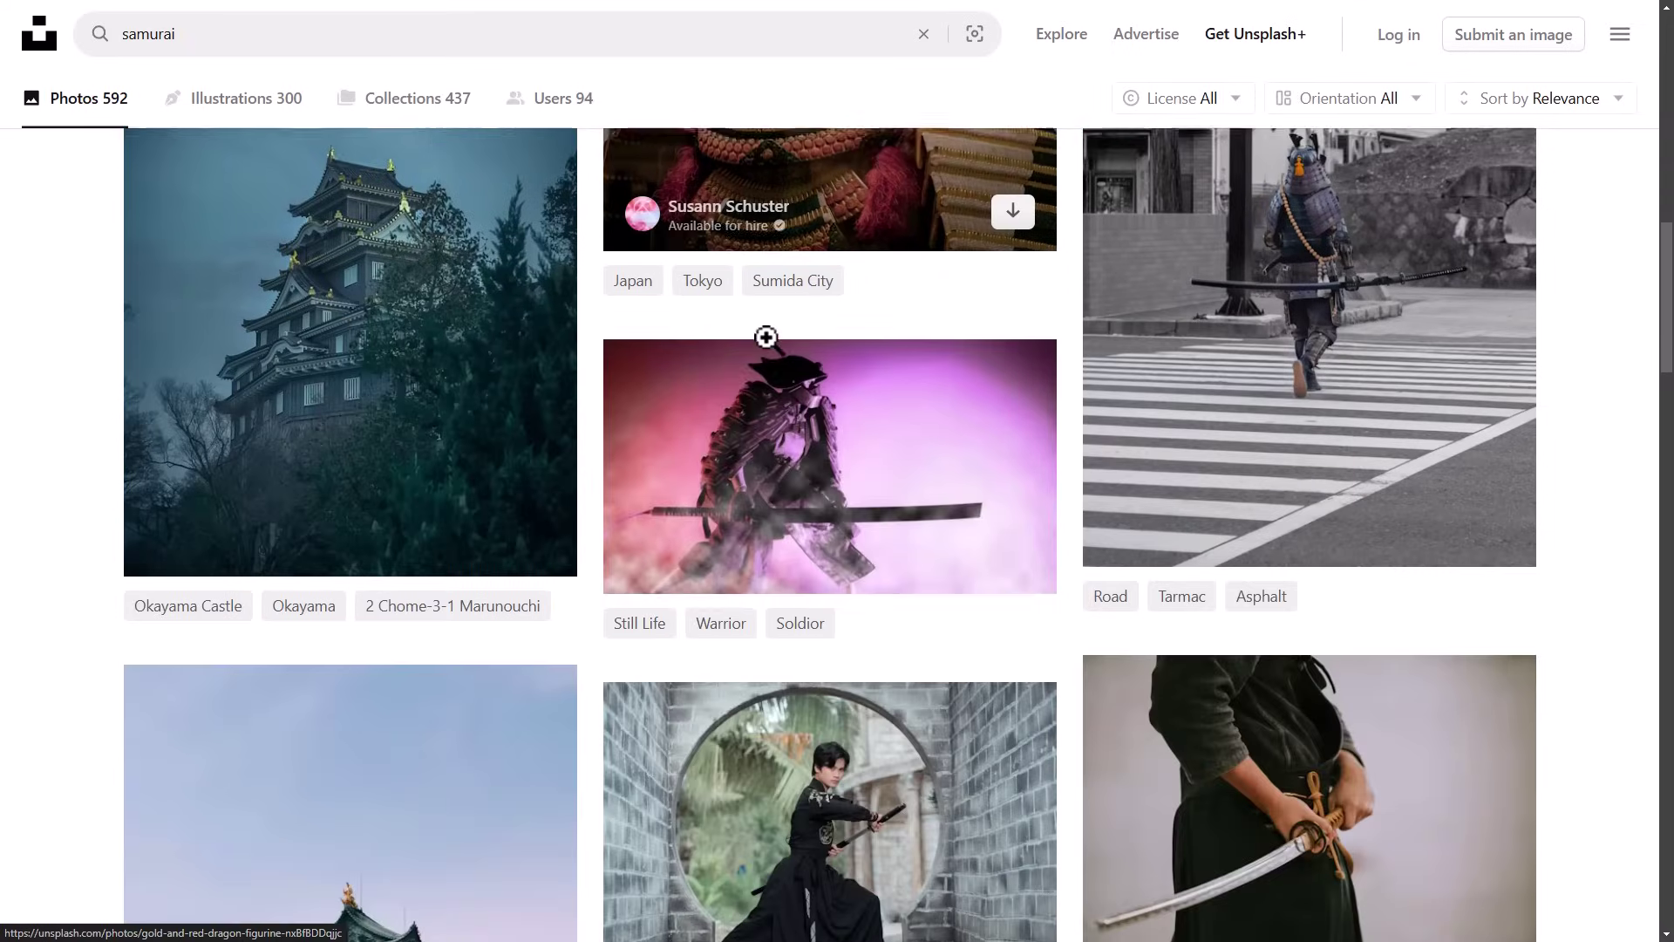
{"action": "scroll", "coordinate": [798, 514], "scroll_direction": "down", "scroll_amount": 3}
{"action": "scroll", "coordinate": [551, 547], "scroll_direction": "down", "scroll_amount": 2}
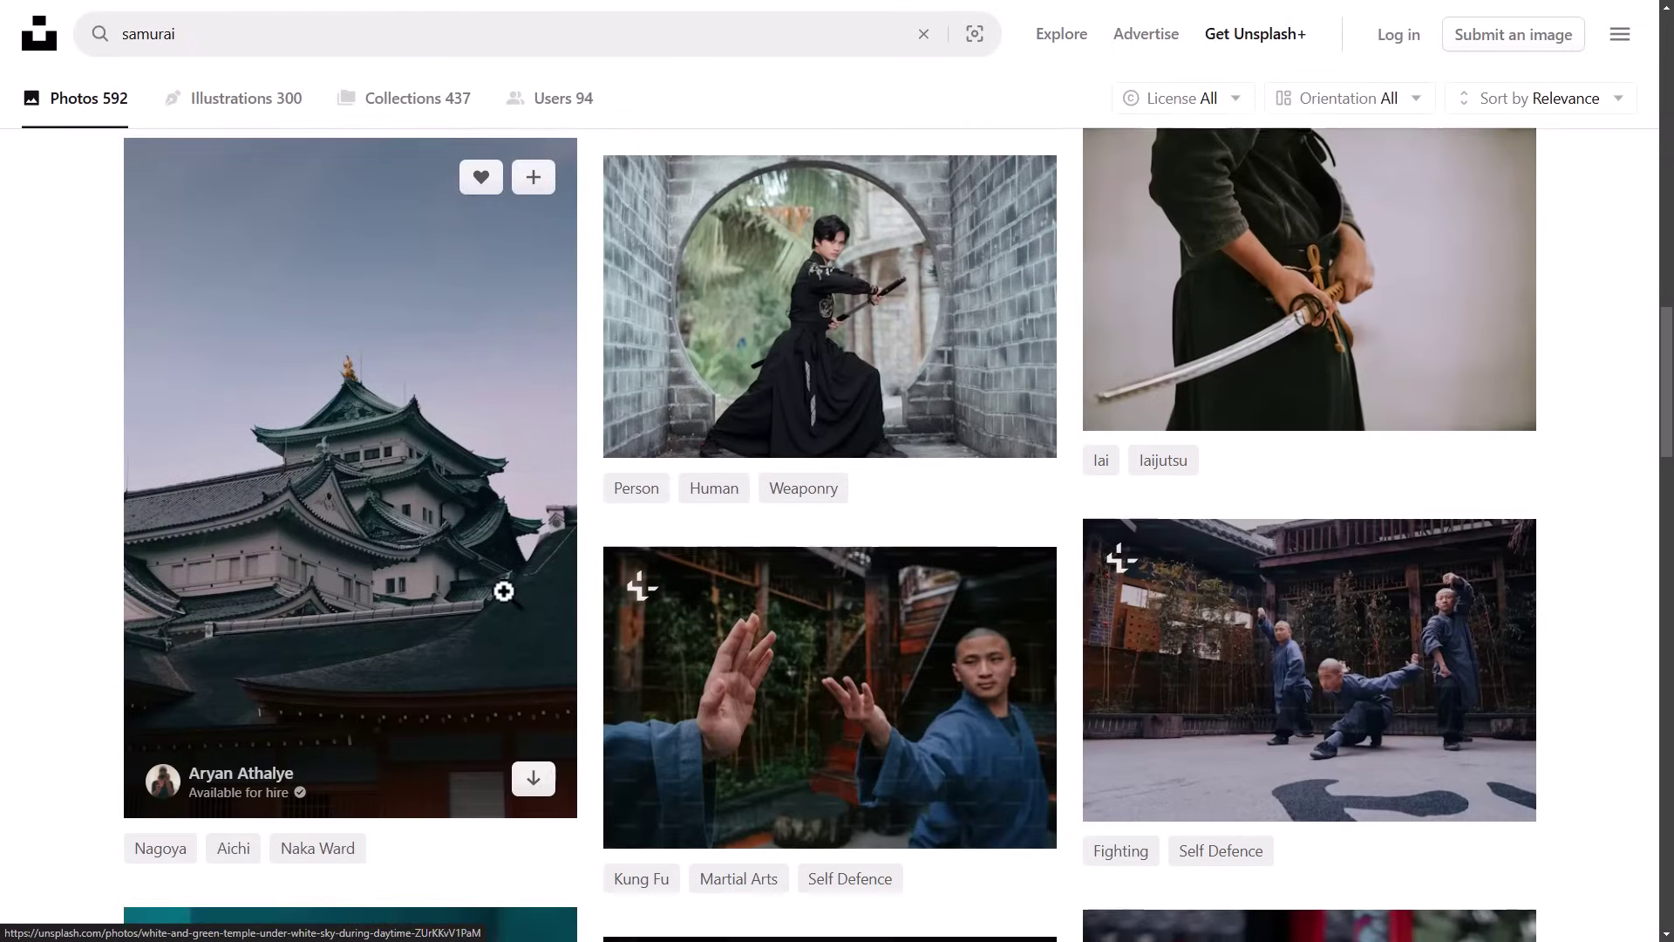
{"action": "scroll", "coordinate": [1188, 658], "scroll_direction": "down", "scroll_amount": 5}
{"action": "scroll", "coordinate": [1190, 660], "scroll_direction": "down", "scroll_amount": 4}
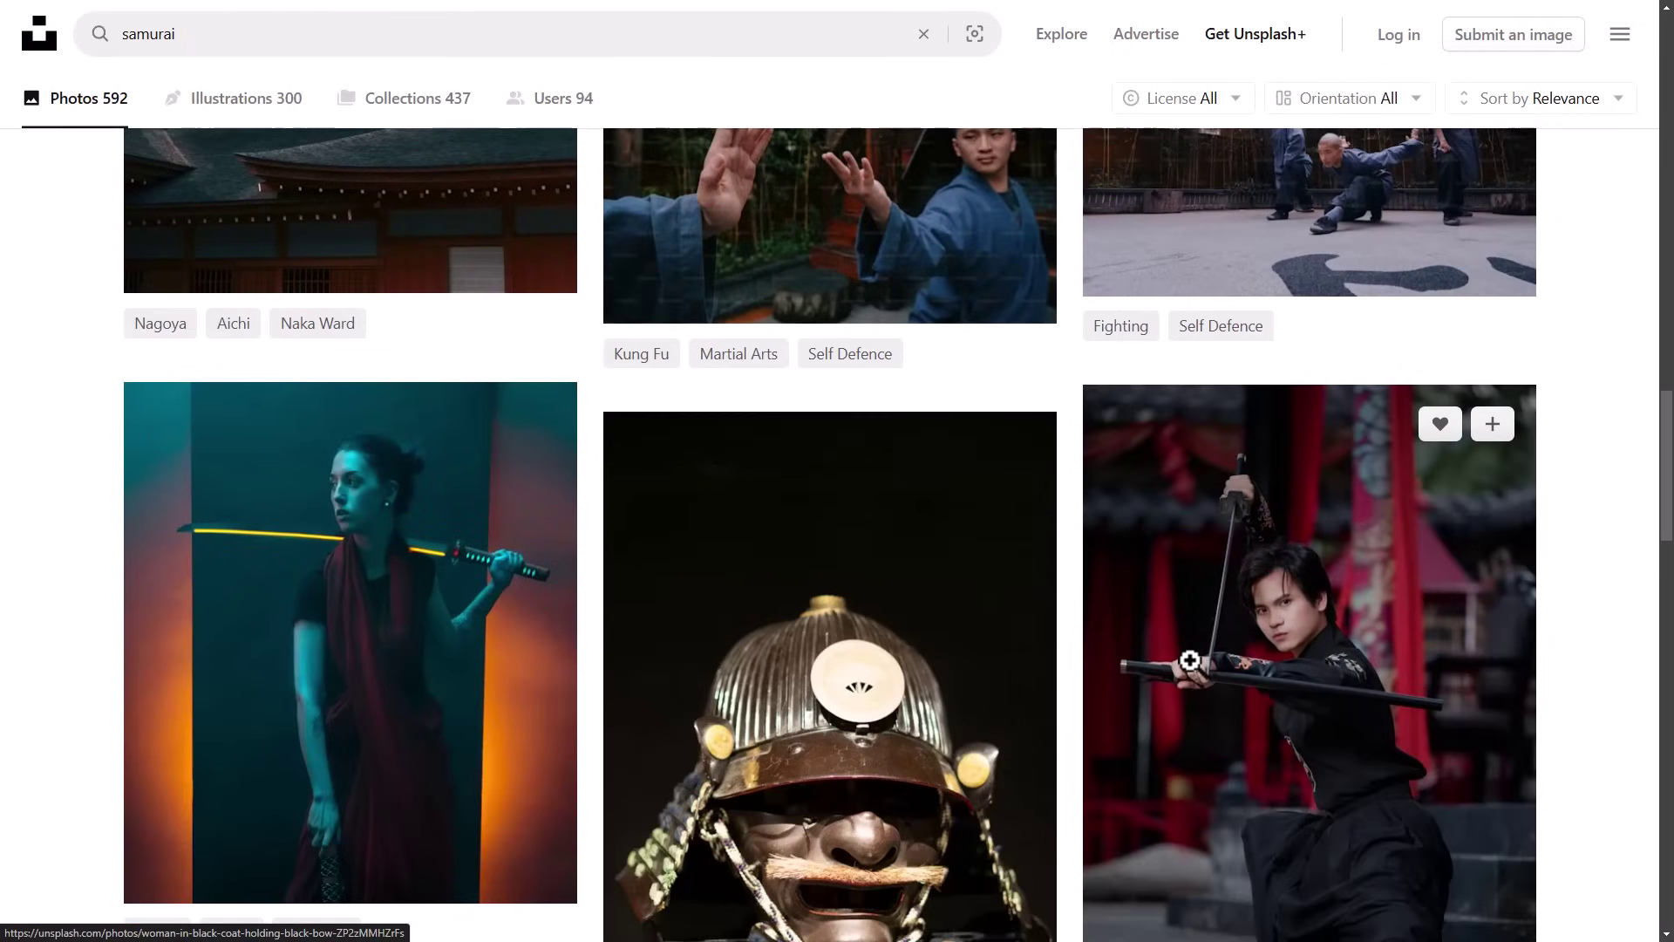
{"action": "scroll", "coordinate": [405, 556], "scroll_direction": "down", "scroll_amount": 2}
{"action": "scroll", "coordinate": [406, 557], "scroll_direction": "down", "scroll_amount": 6}
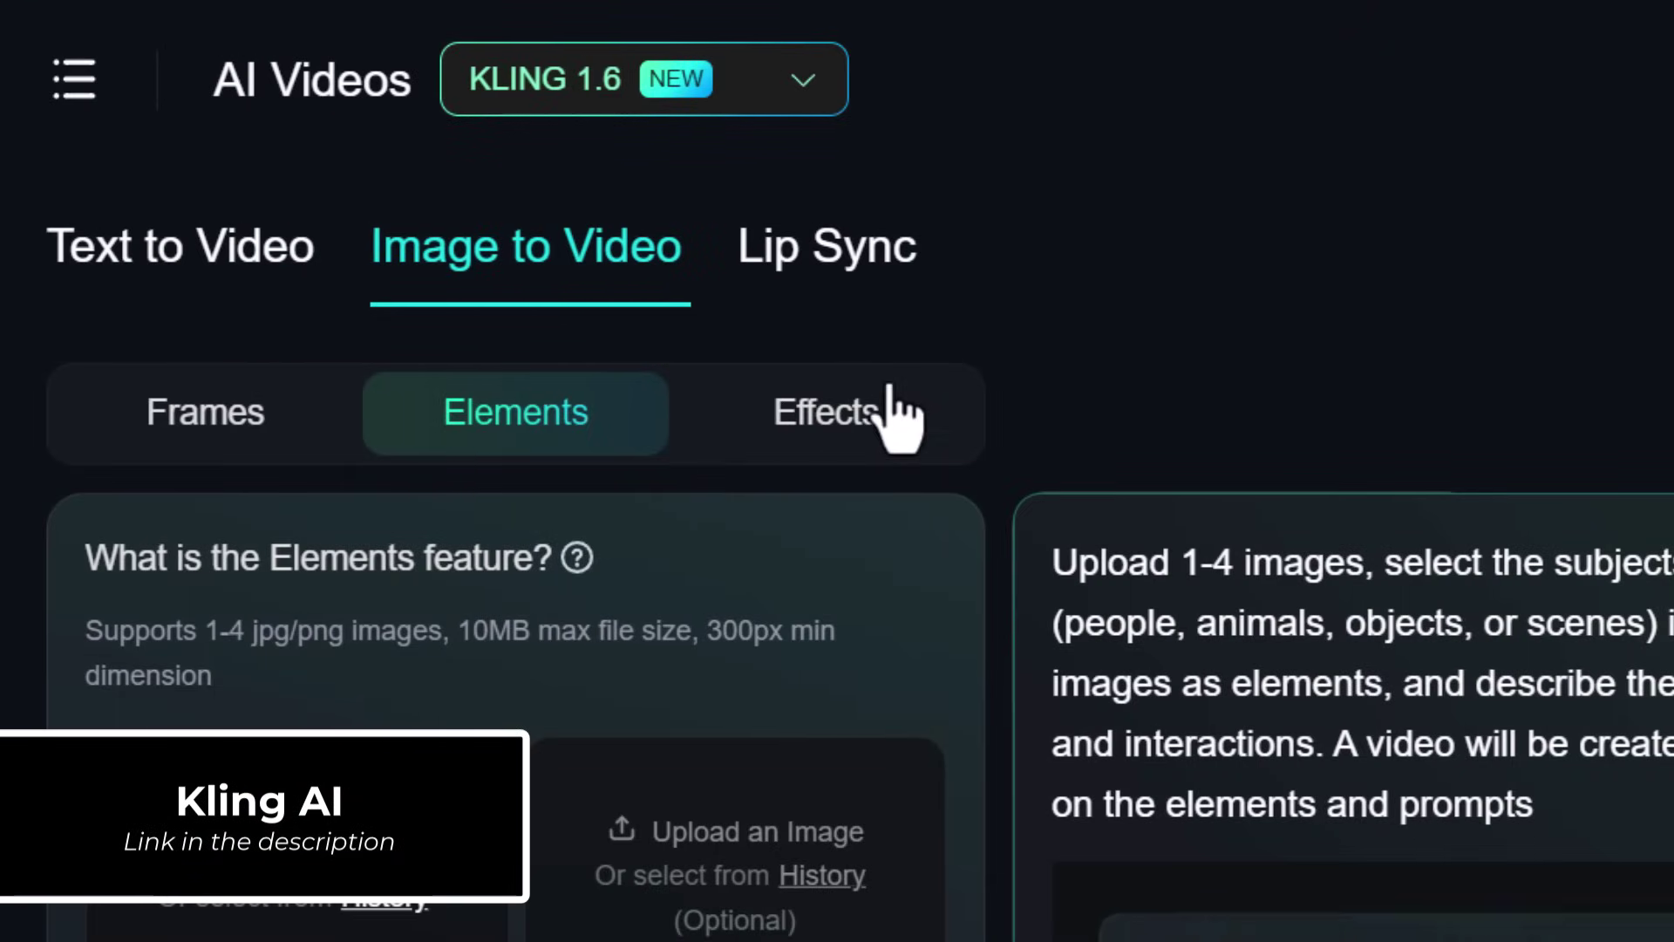
- Load the old woman photo as a frame, enter the prompt 'a vintage film of a woman', and generate the video
{"action": "left_click", "coordinate": [243, 464]}
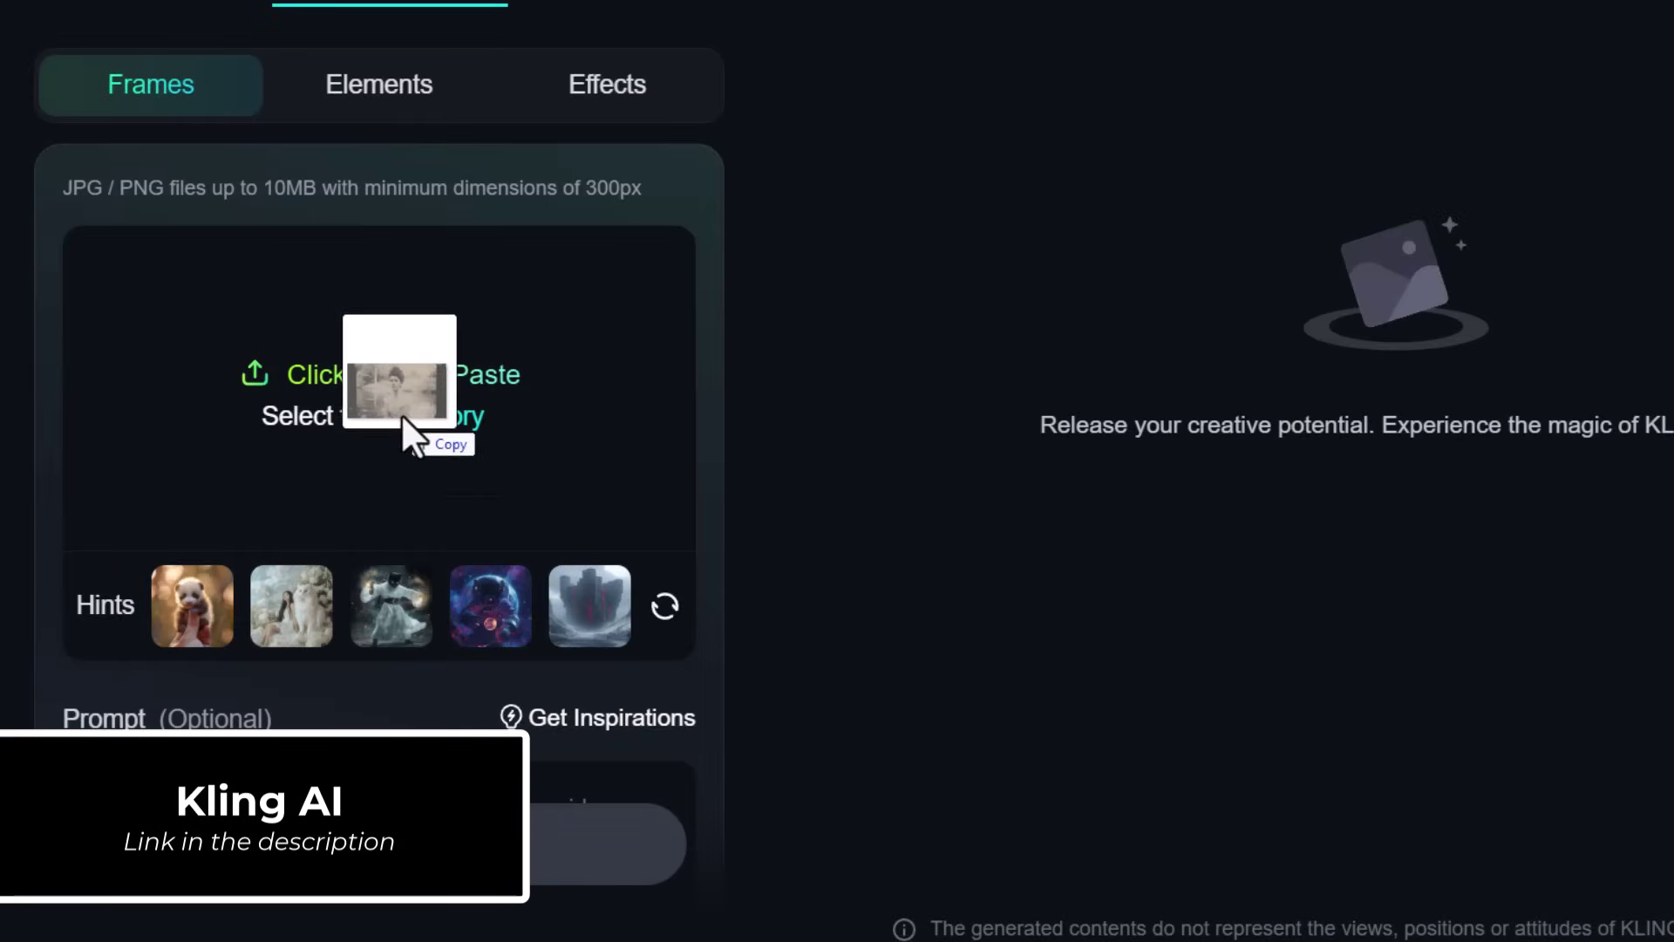
{"action": "left_click_drag", "start_coordinate": [424, 366], "coordinate": [427, 375]}
{"action": "scroll", "coordinate": [549, 553], "scroll_direction": "down", "scroll_amount": 5}
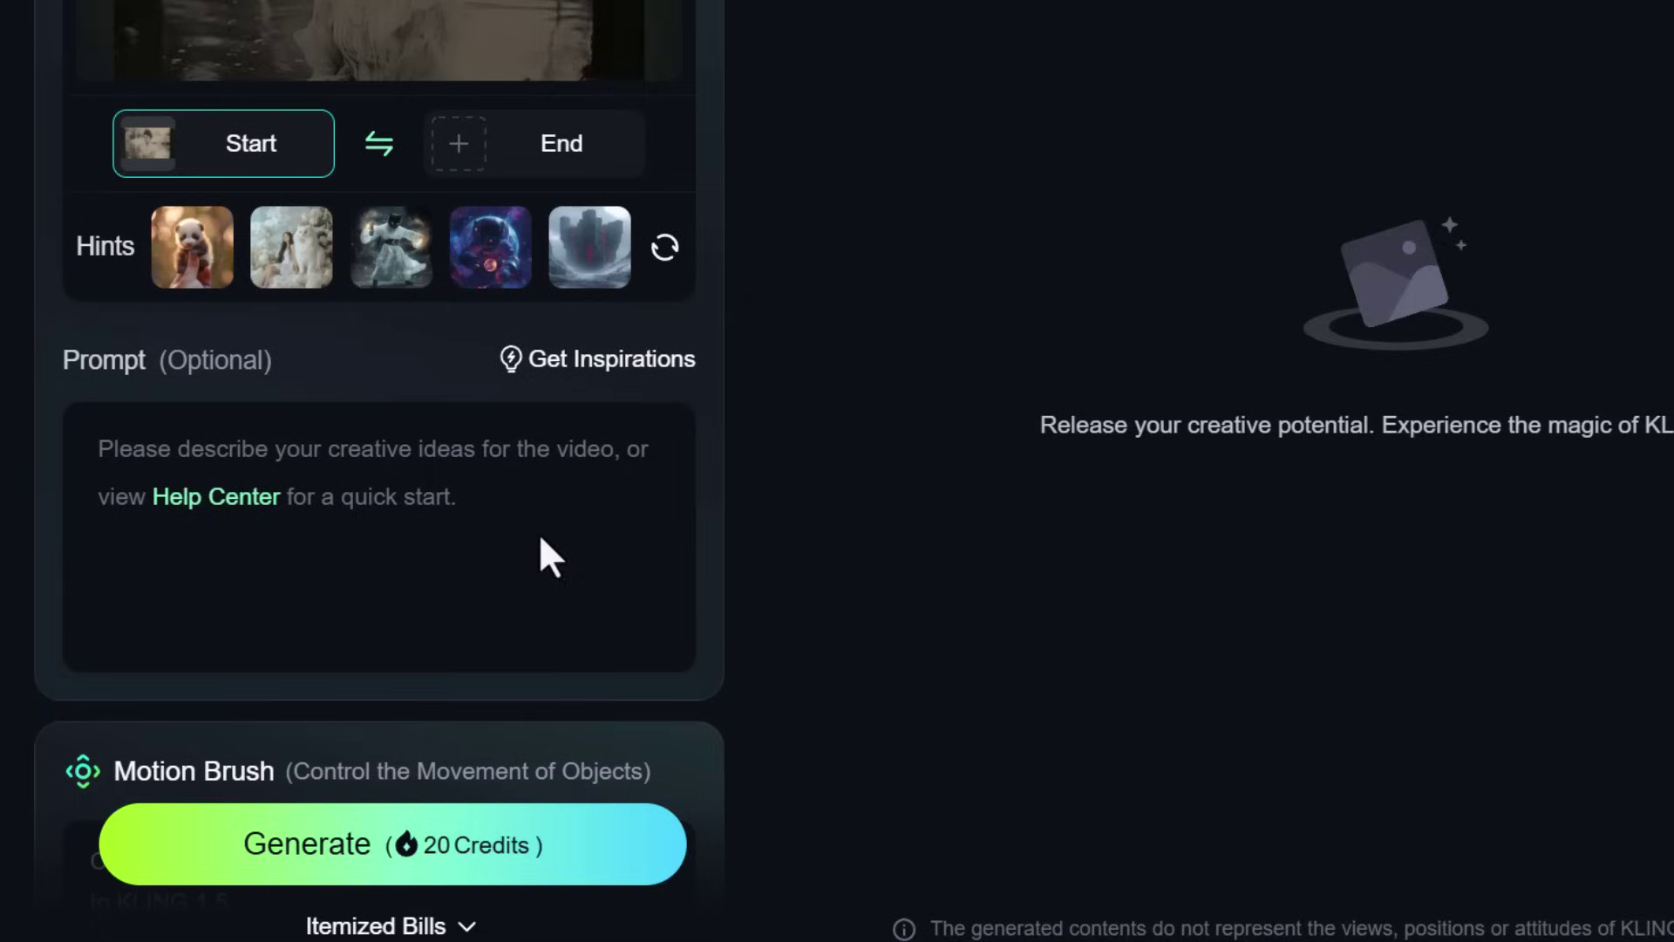
{"action": "left_click", "coordinate": [472, 488]}
{"action": "type", "text": "a vintage film of a woman"}
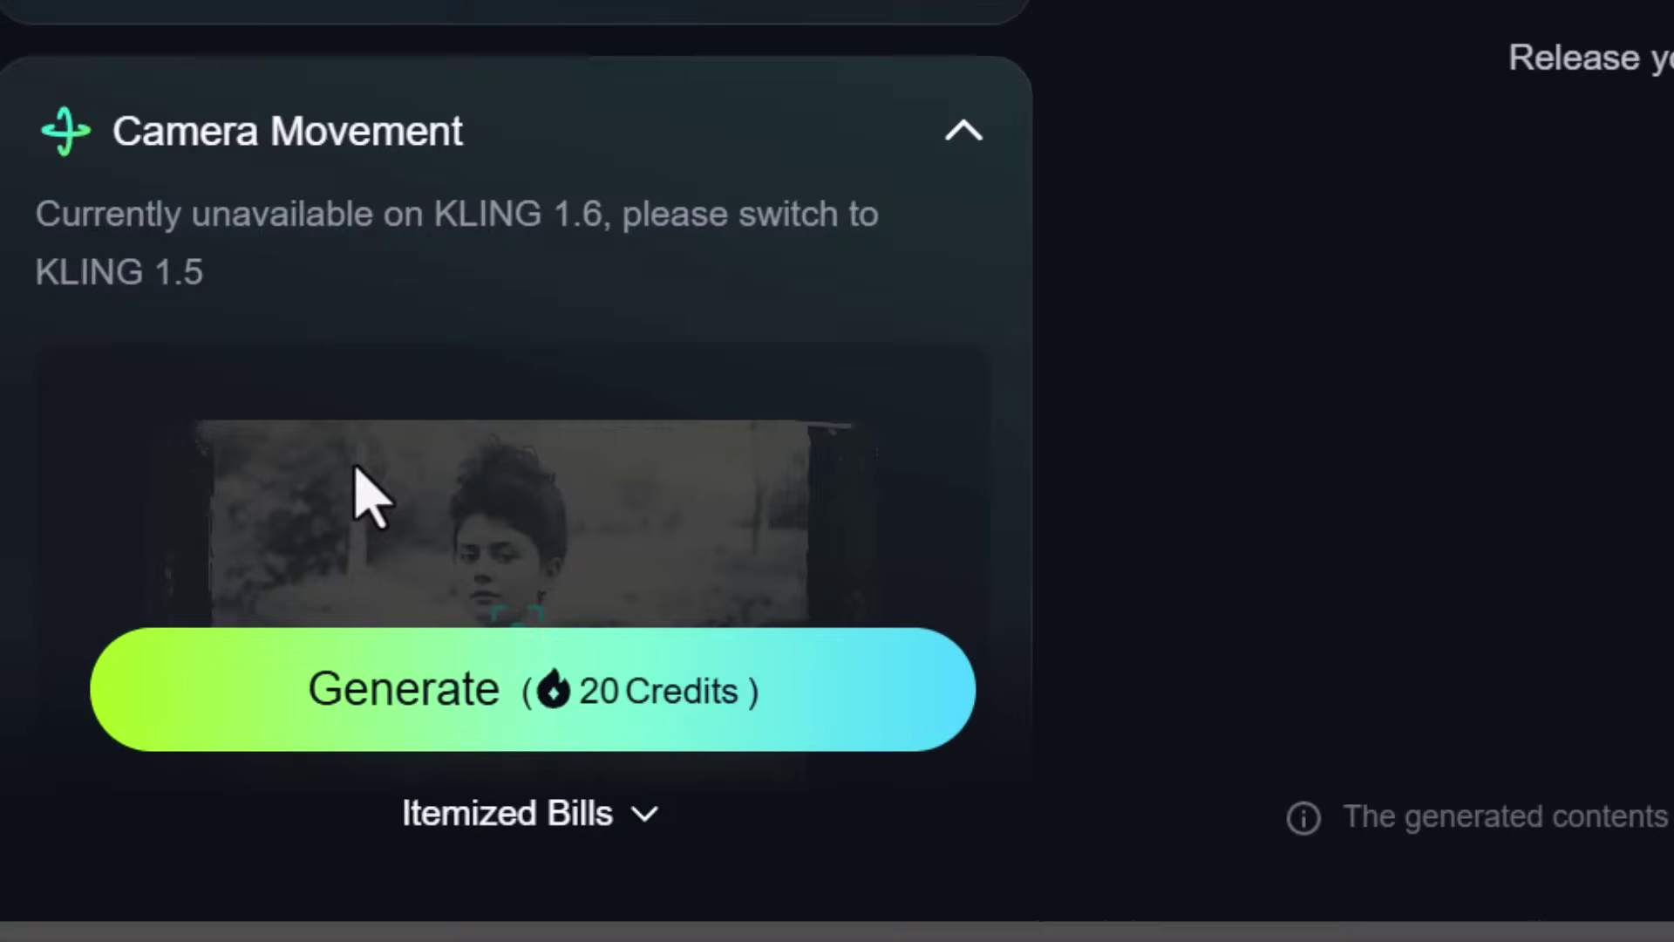
{"action": "left_click", "coordinate": [424, 713]}
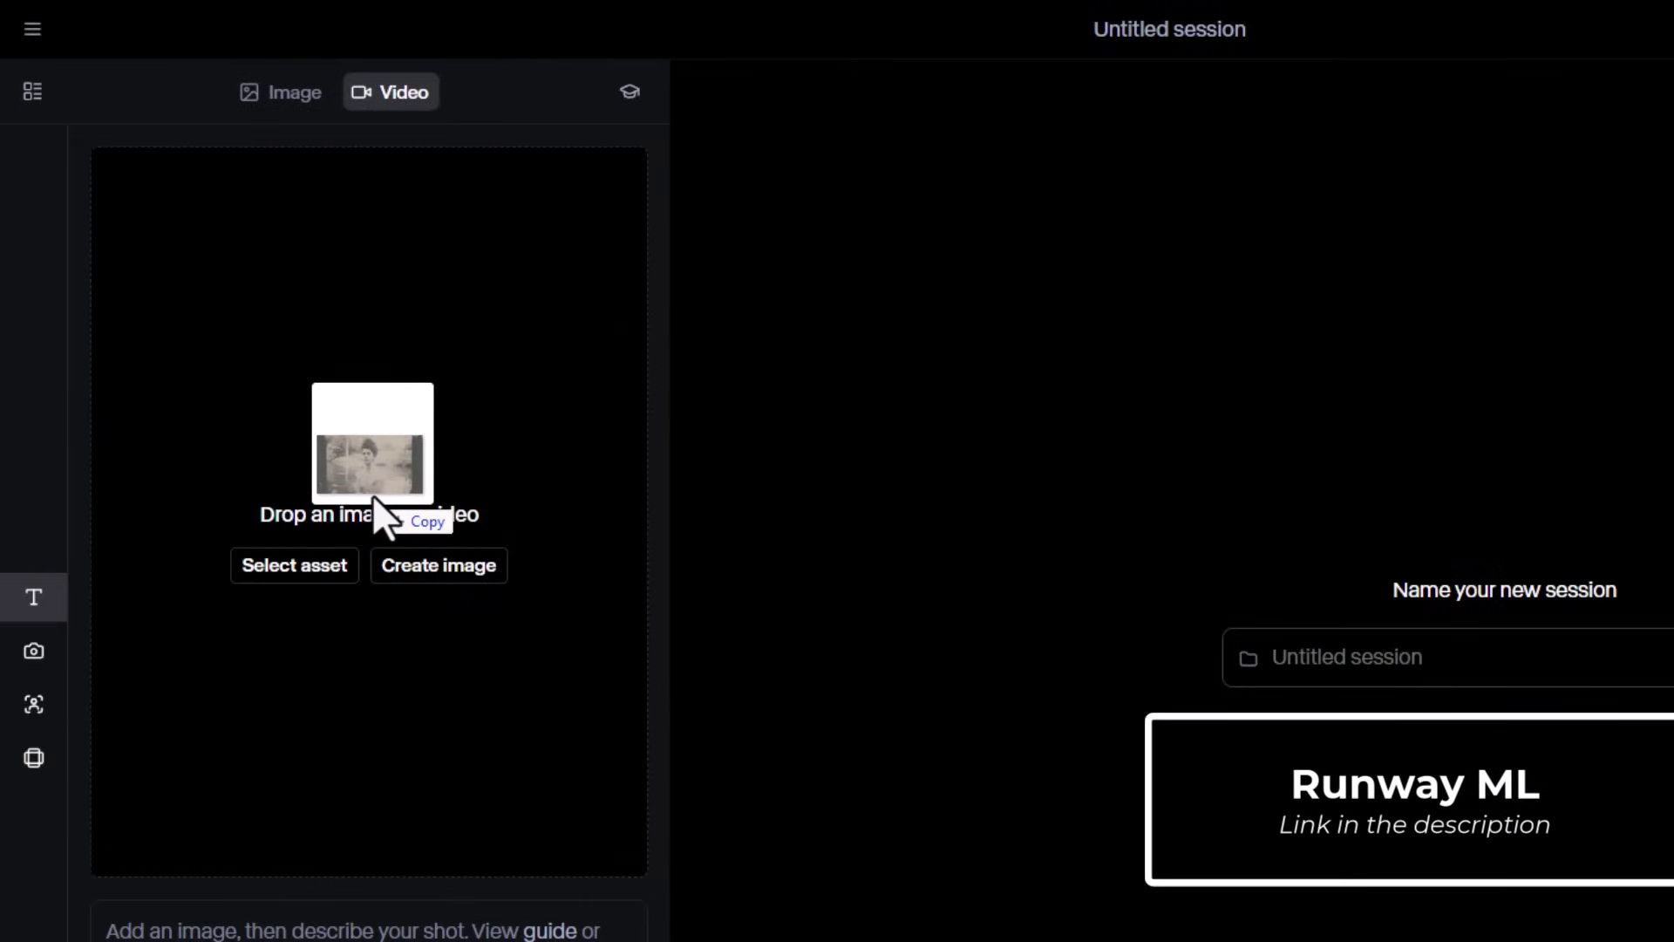
- Drop the old portrait in as the source image and describe a woman smiling in front of a small pond
{"action": "left_click_drag", "start_coordinate": [373, 495], "coordinate": [374, 495]}
{"action": "type", "text": "f a woman smiling, sittign in front of a small pond of wat"}
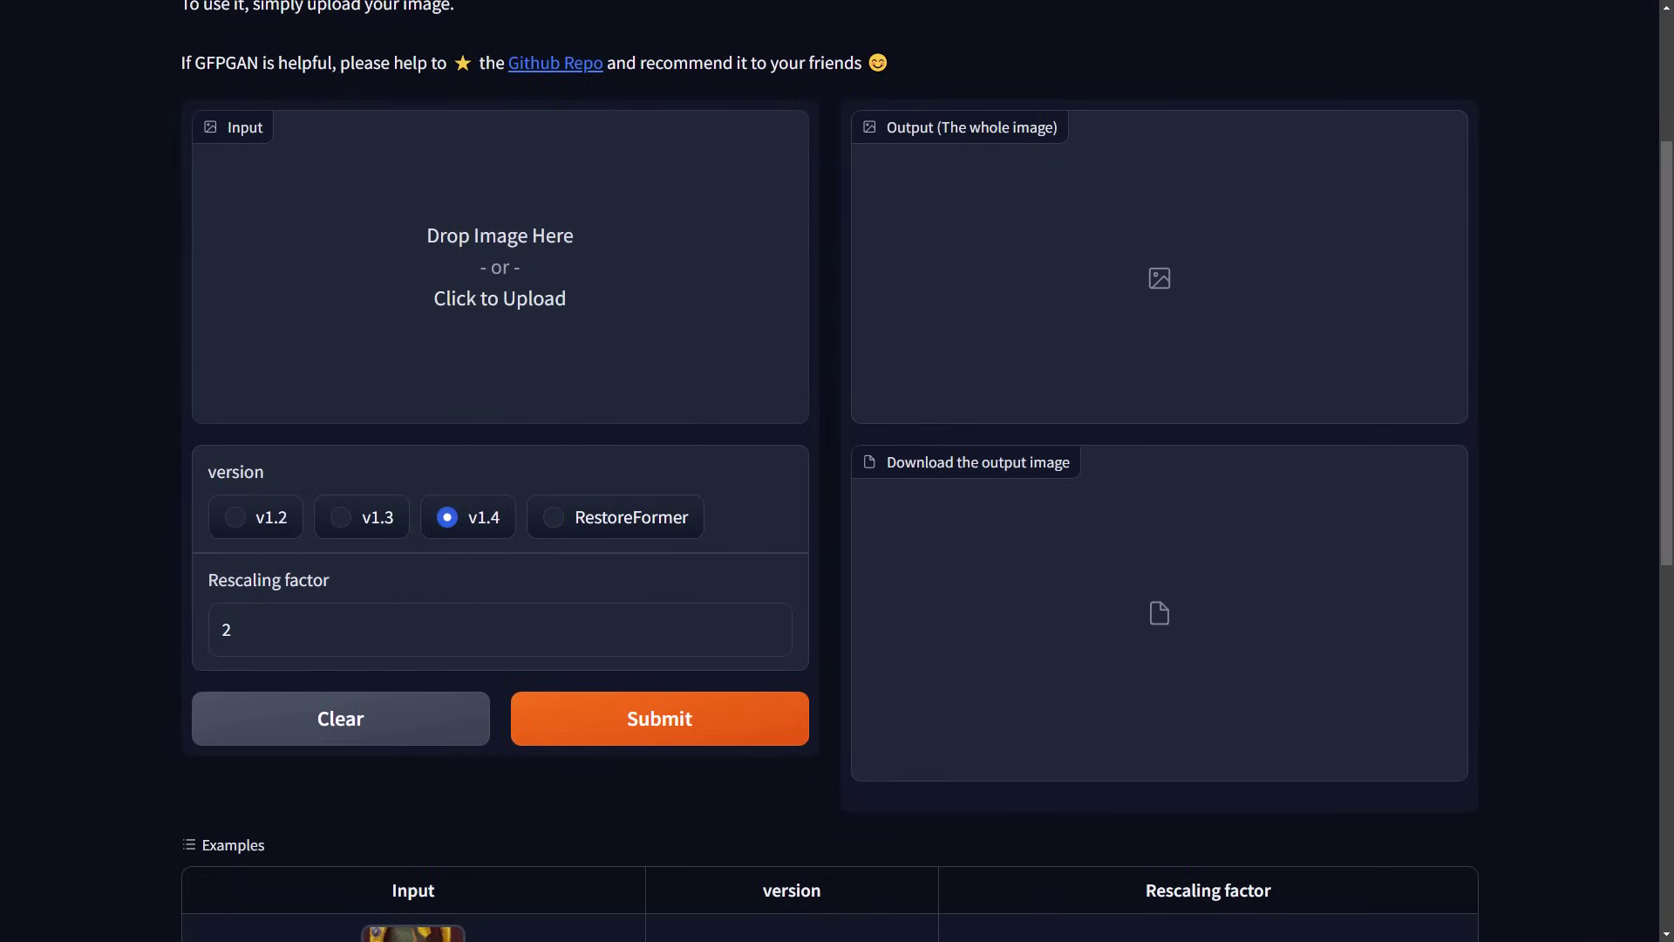
- Restore the smiling woman's portrait with GFPGAN v1.4 at rescaling factor 2
{"action": "left_click_drag", "start_coordinate": [558, 307], "coordinate": [559, 309]}
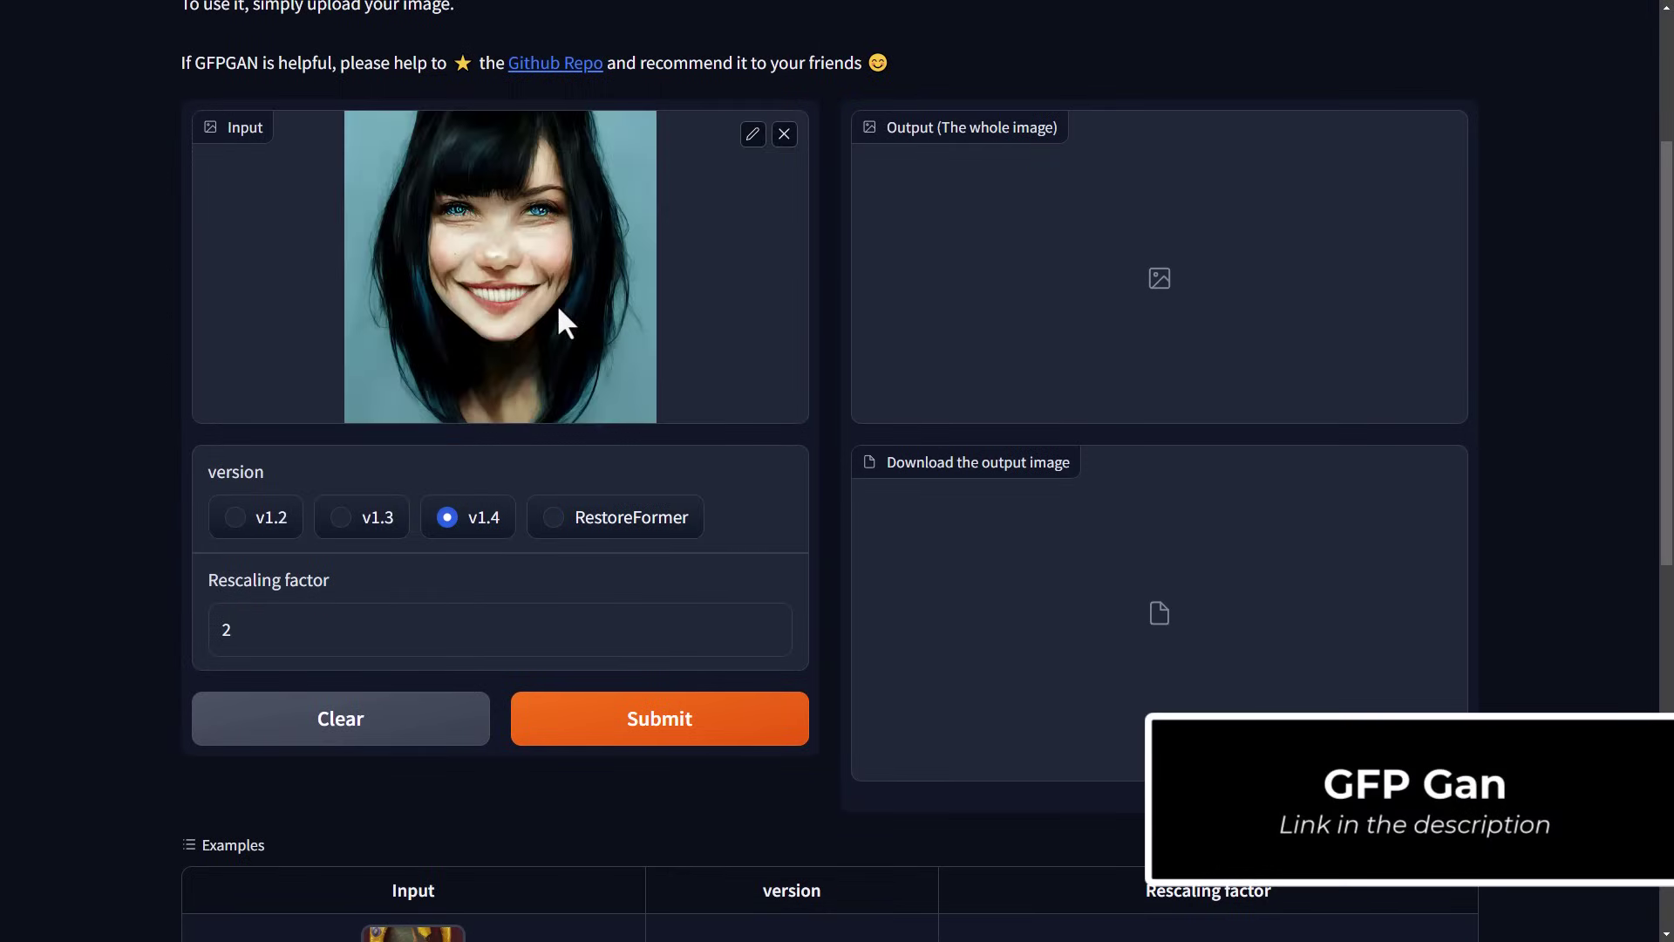
{"action": "left_click", "coordinate": [666, 730]}
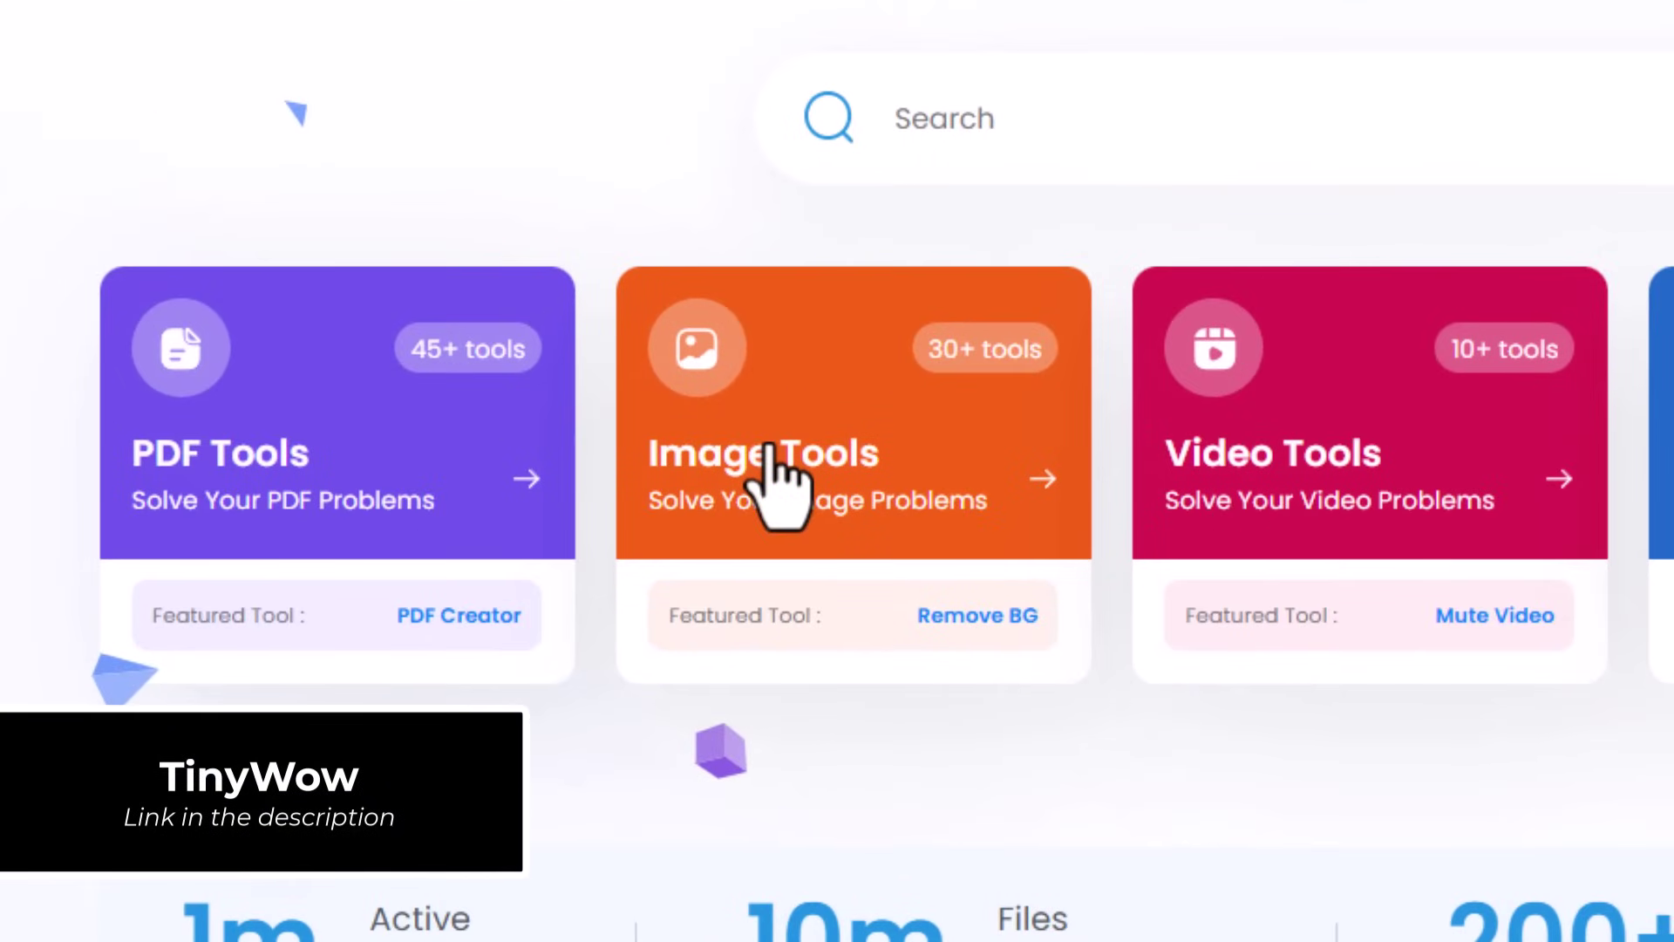
- Open TinyWow's Image Tools collection and choose the Blur Background tool
{"action": "left_click", "coordinate": [767, 447]}
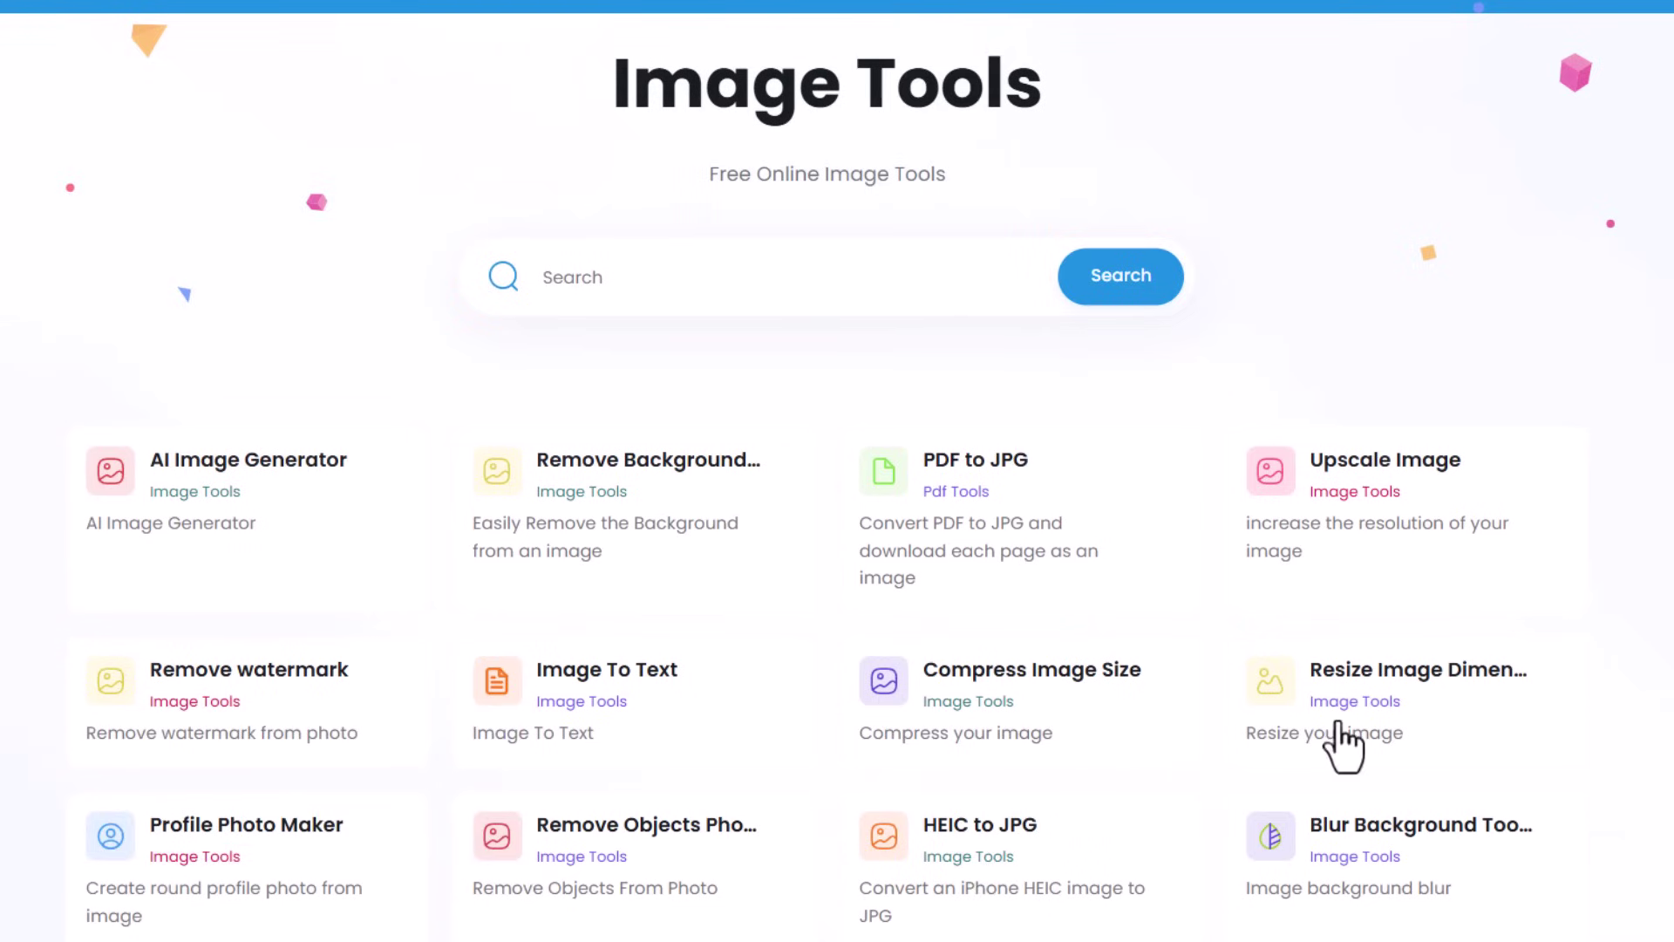
{"action": "scroll", "coordinate": [1337, 724], "scroll_direction": "down", "scroll_amount": 3}
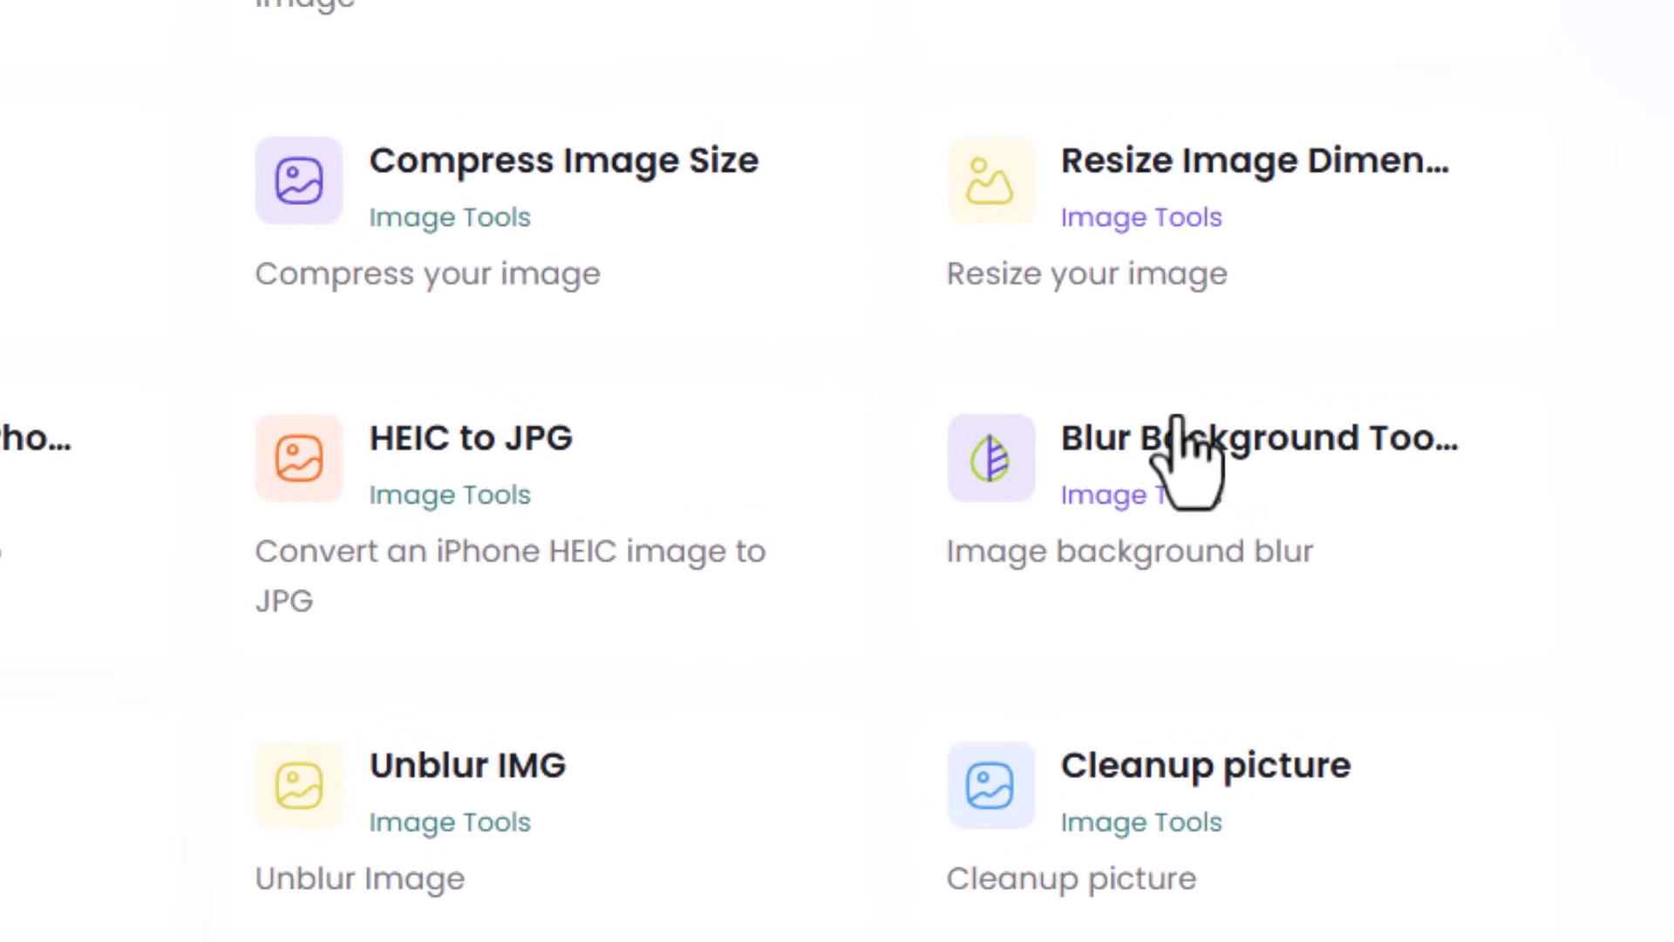
{"action": "left_click", "coordinate": [1237, 547]}
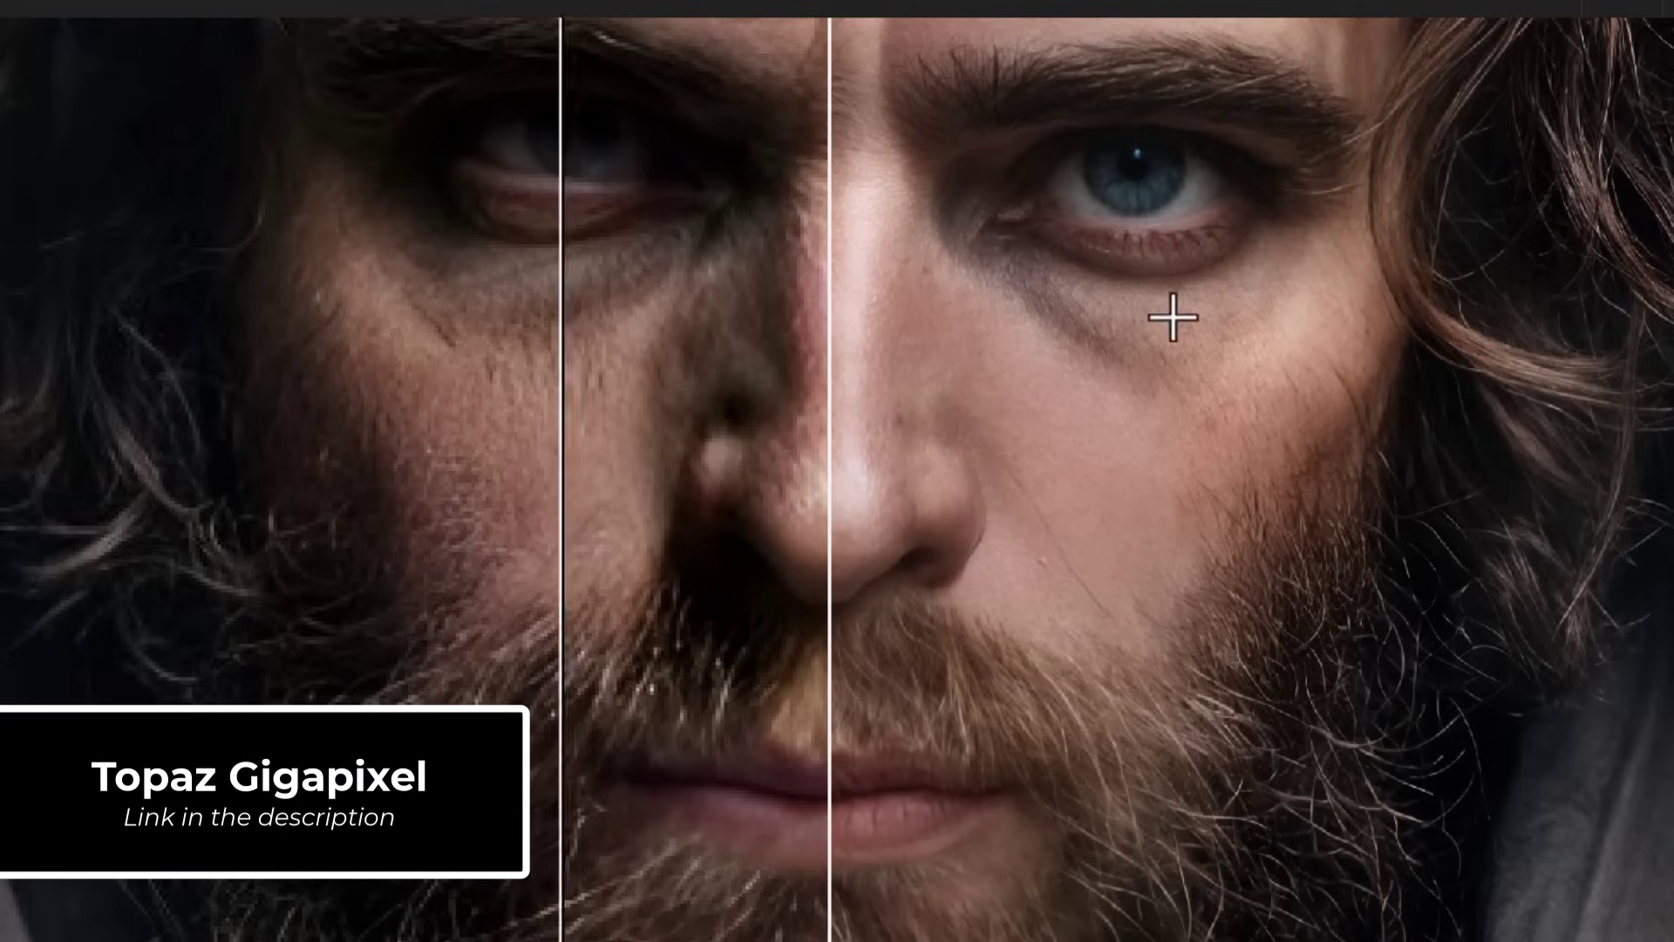
- Compare the portrait's eyes and forehead in the split preview, then switch to the High fidelity model
{"action": "left_click_drag", "start_coordinate": [863, 303], "coordinate": [845, 559]}
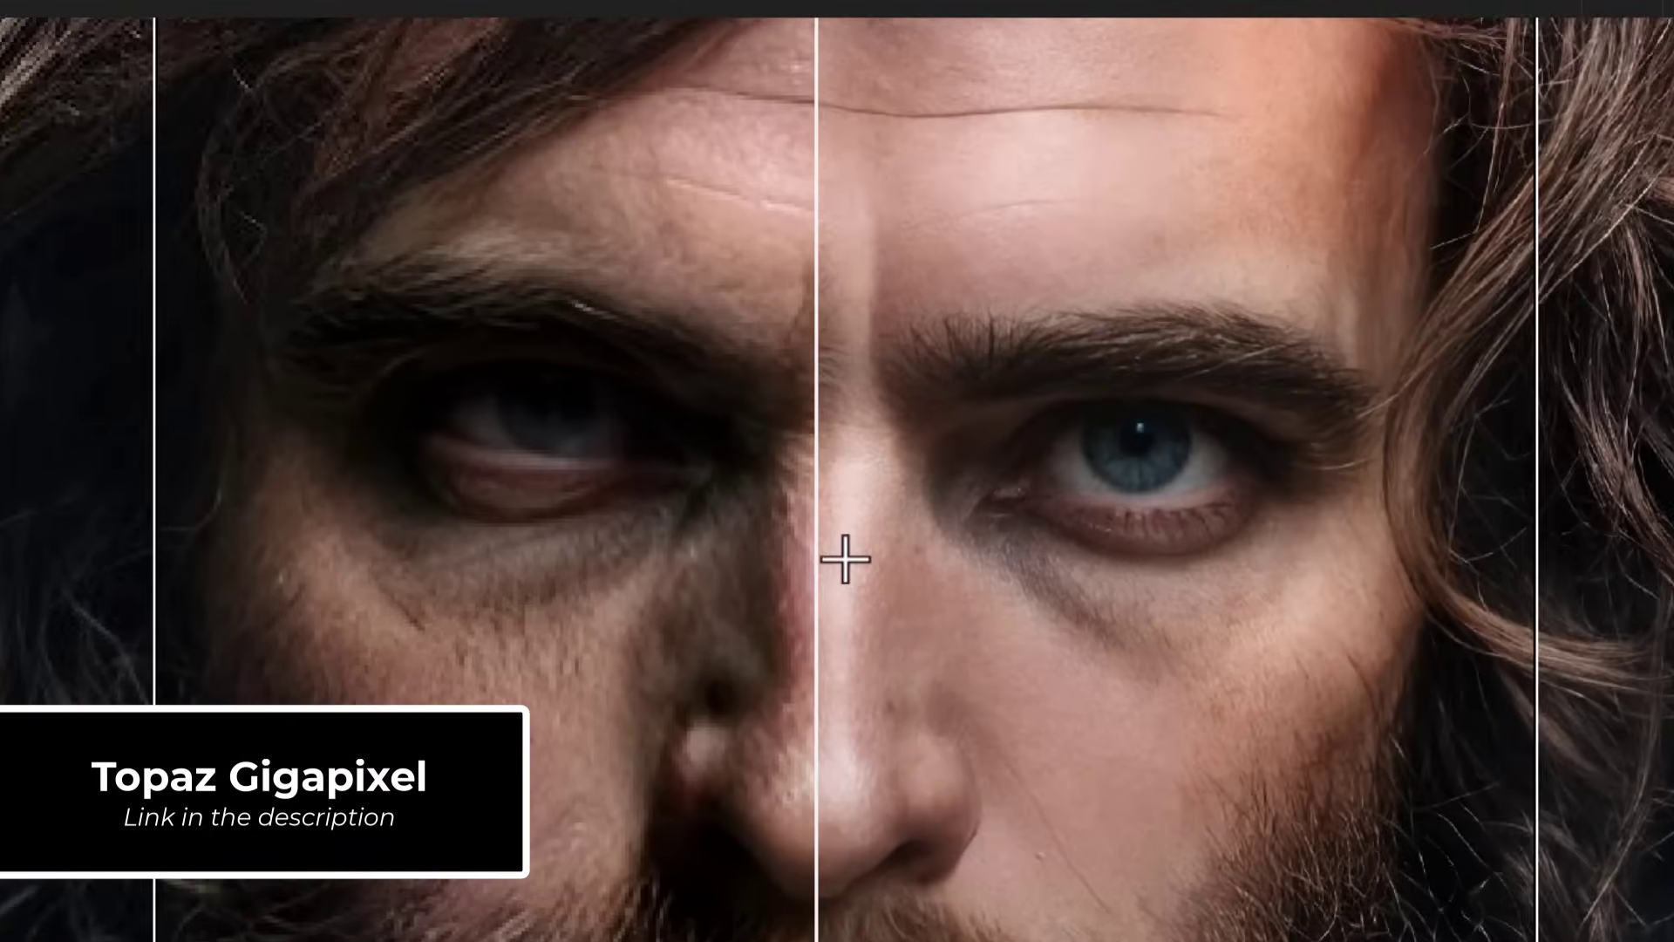
{"action": "scroll", "coordinate": [845, 558], "scroll_direction": "up", "scroll_amount": 3}
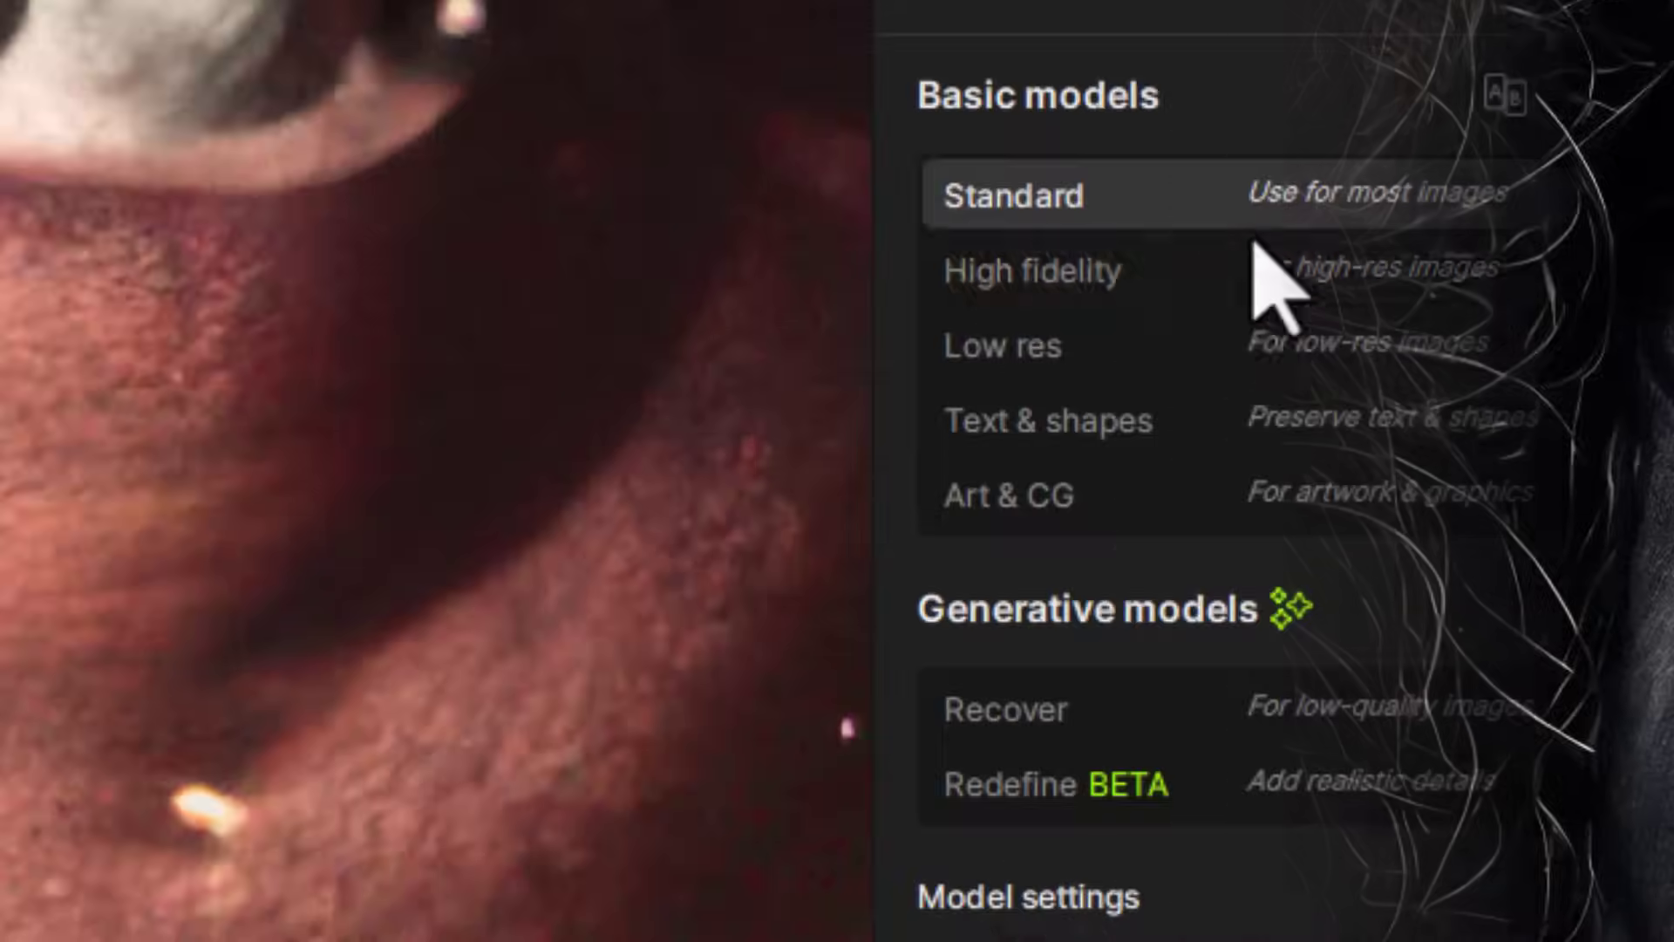
{"action": "left_click", "coordinate": [1253, 266]}
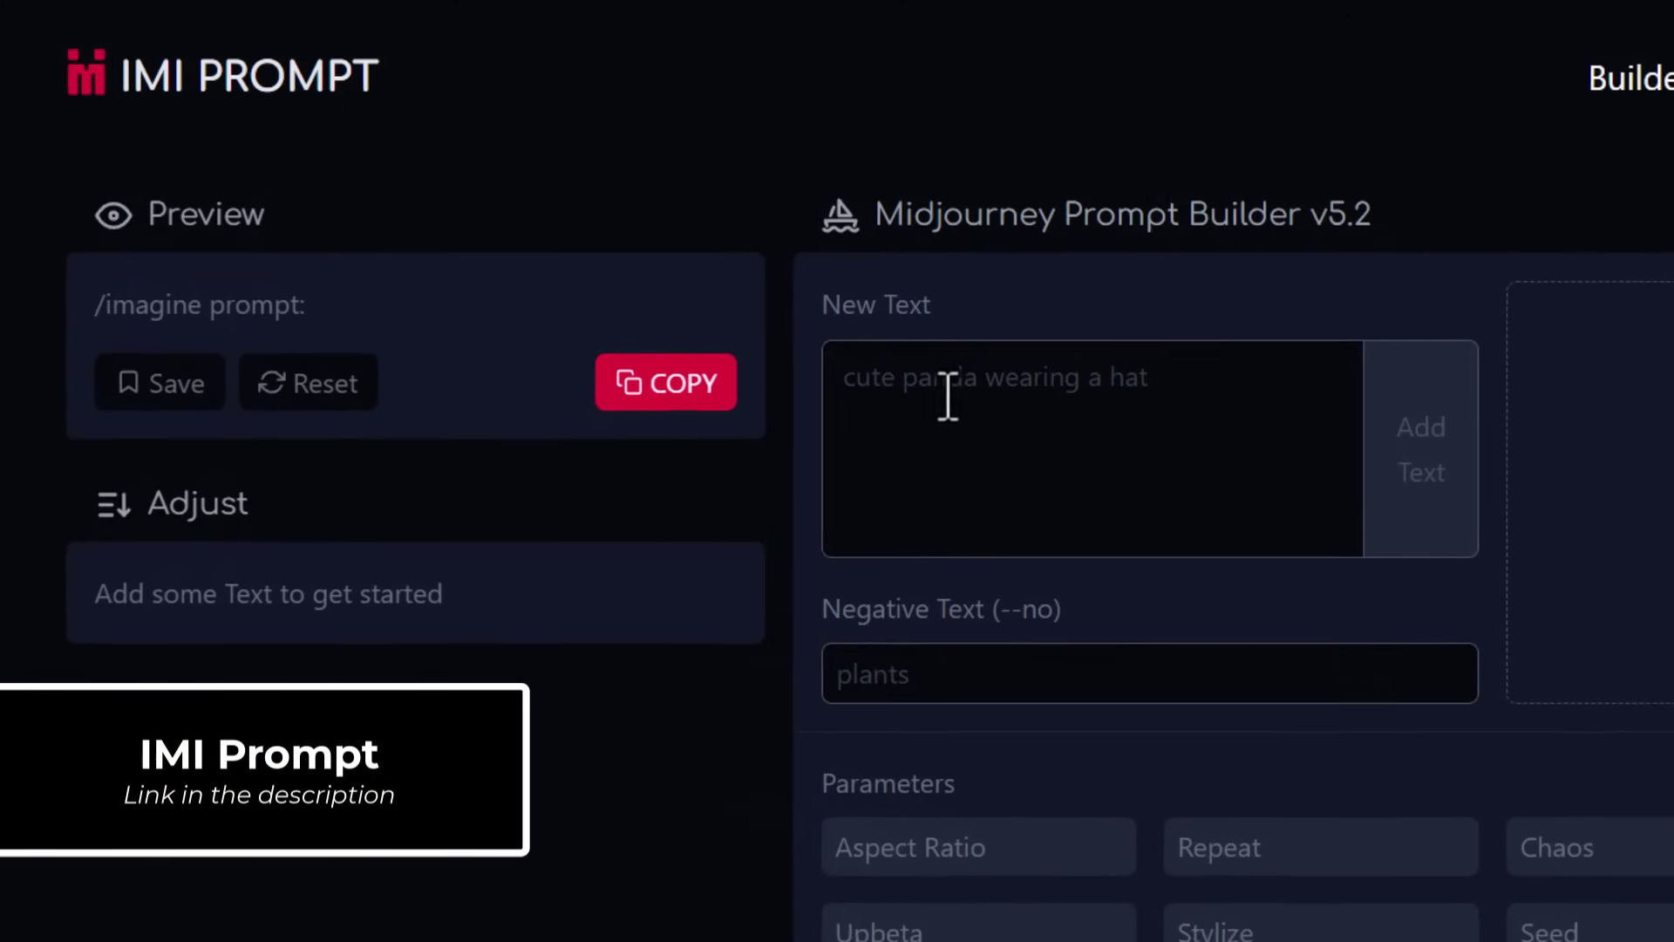
- Add the Devil and Blistered style cards to the IMI Prompt builder
{"action": "left_click", "coordinate": [714, 253]}
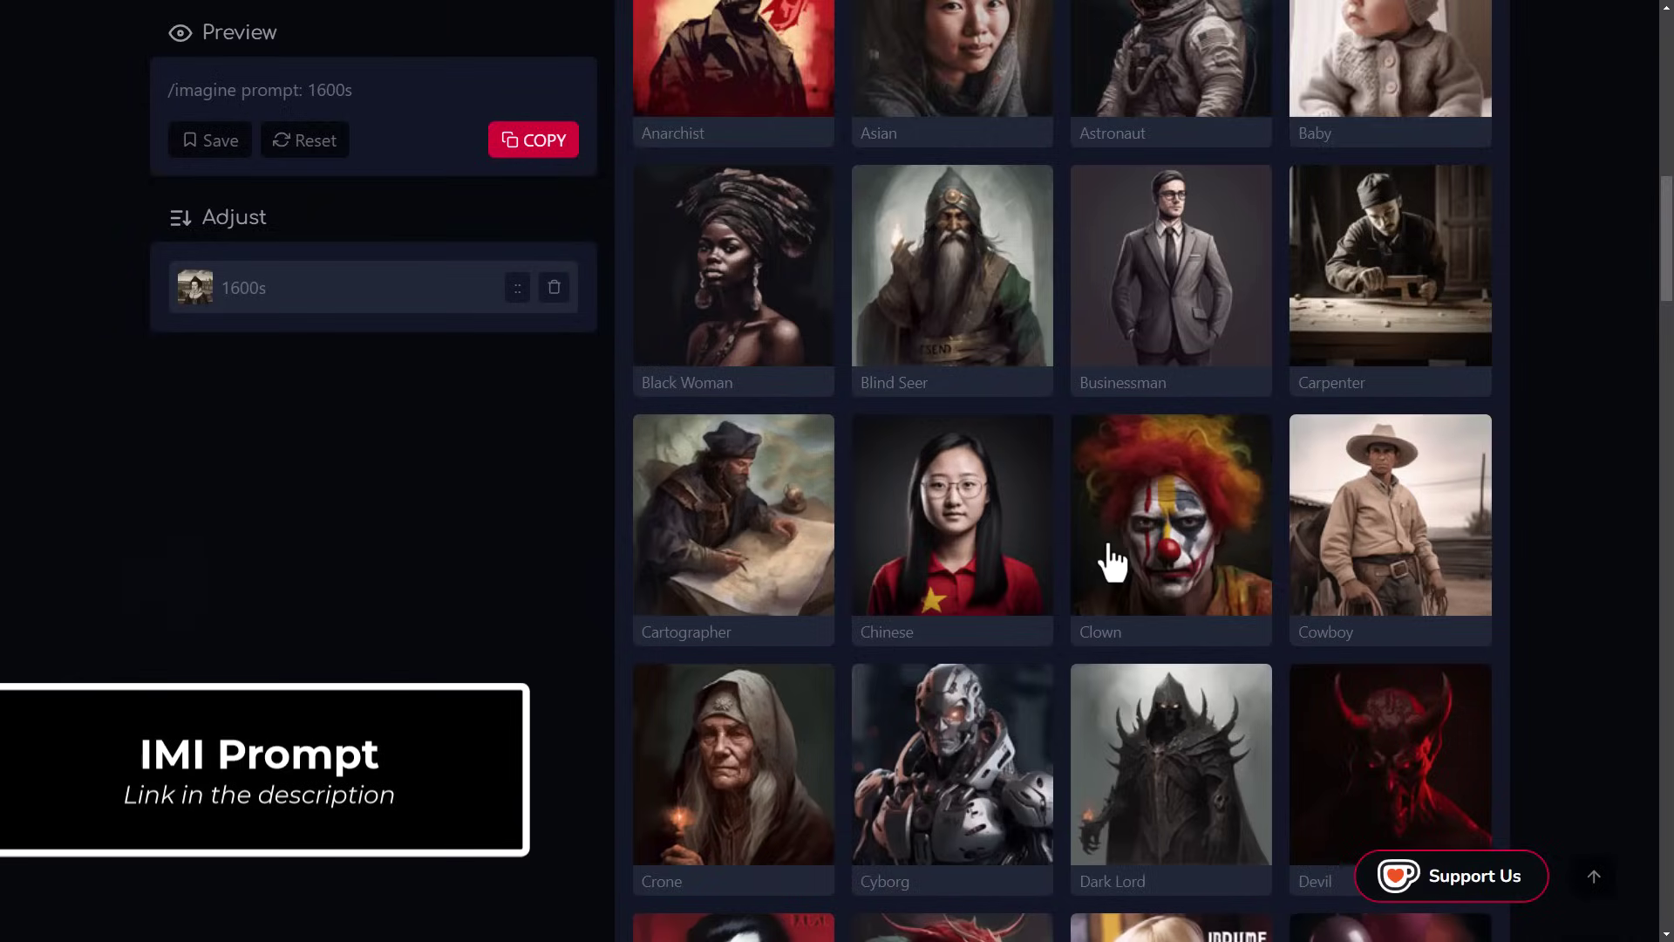
{"action": "scroll", "coordinate": [1110, 561], "scroll_direction": "down", "scroll_amount": 5}
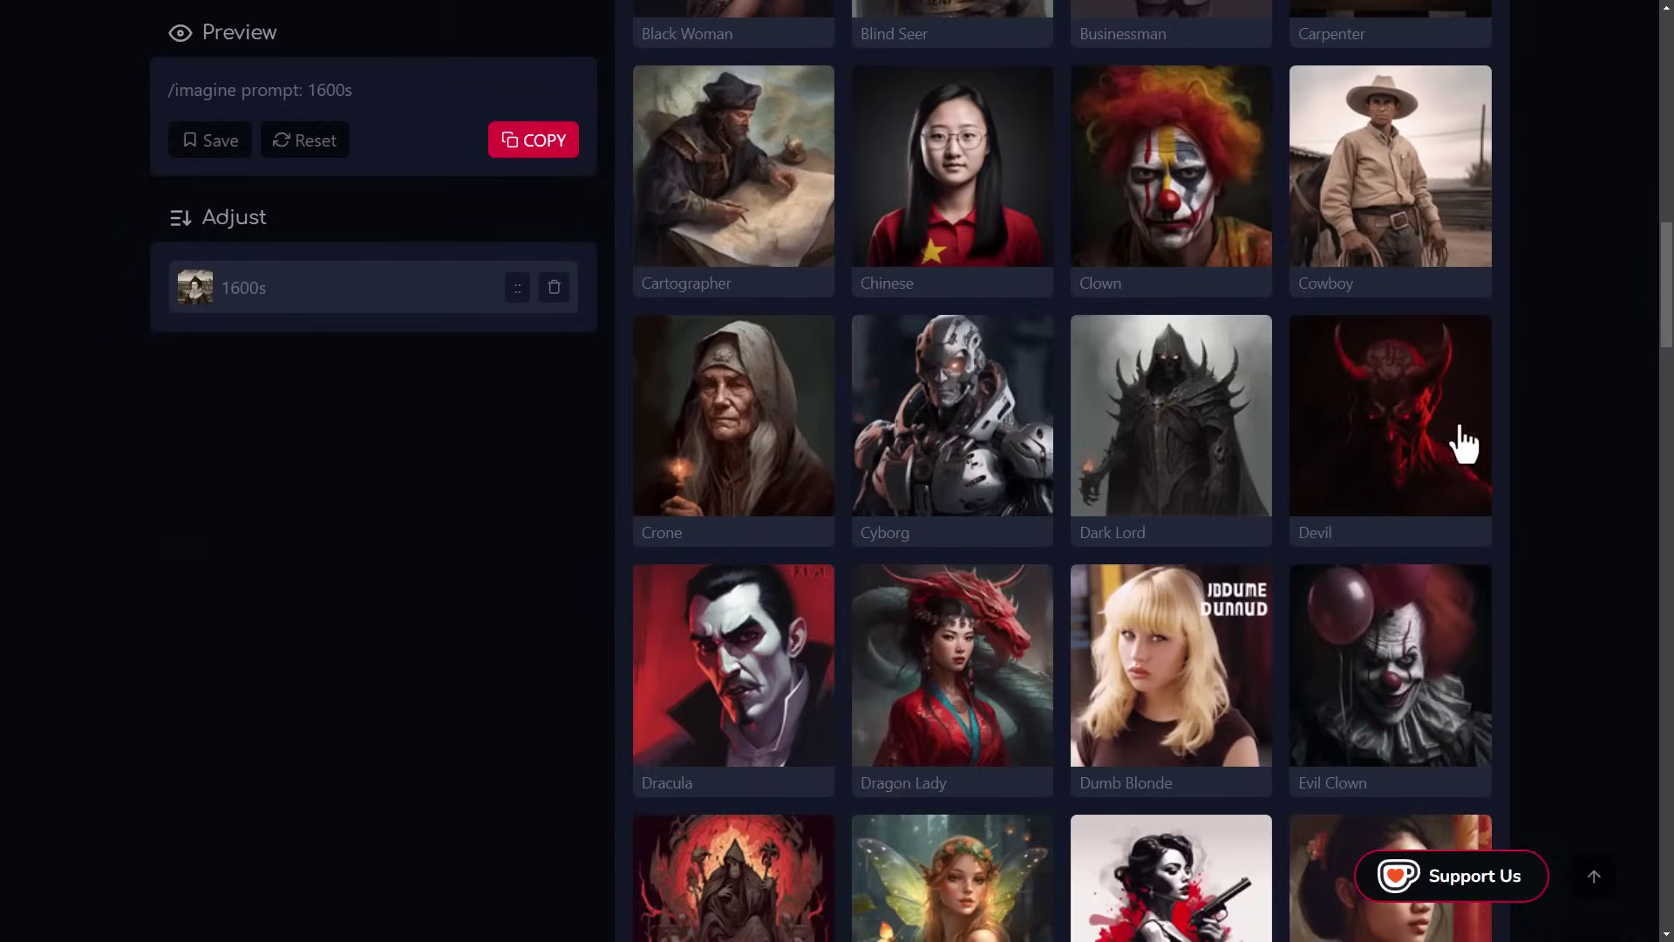
{"action": "left_click", "coordinate": [1414, 455]}
{"action": "scroll", "coordinate": [1029, 549], "scroll_direction": "up", "scroll_amount": 5}
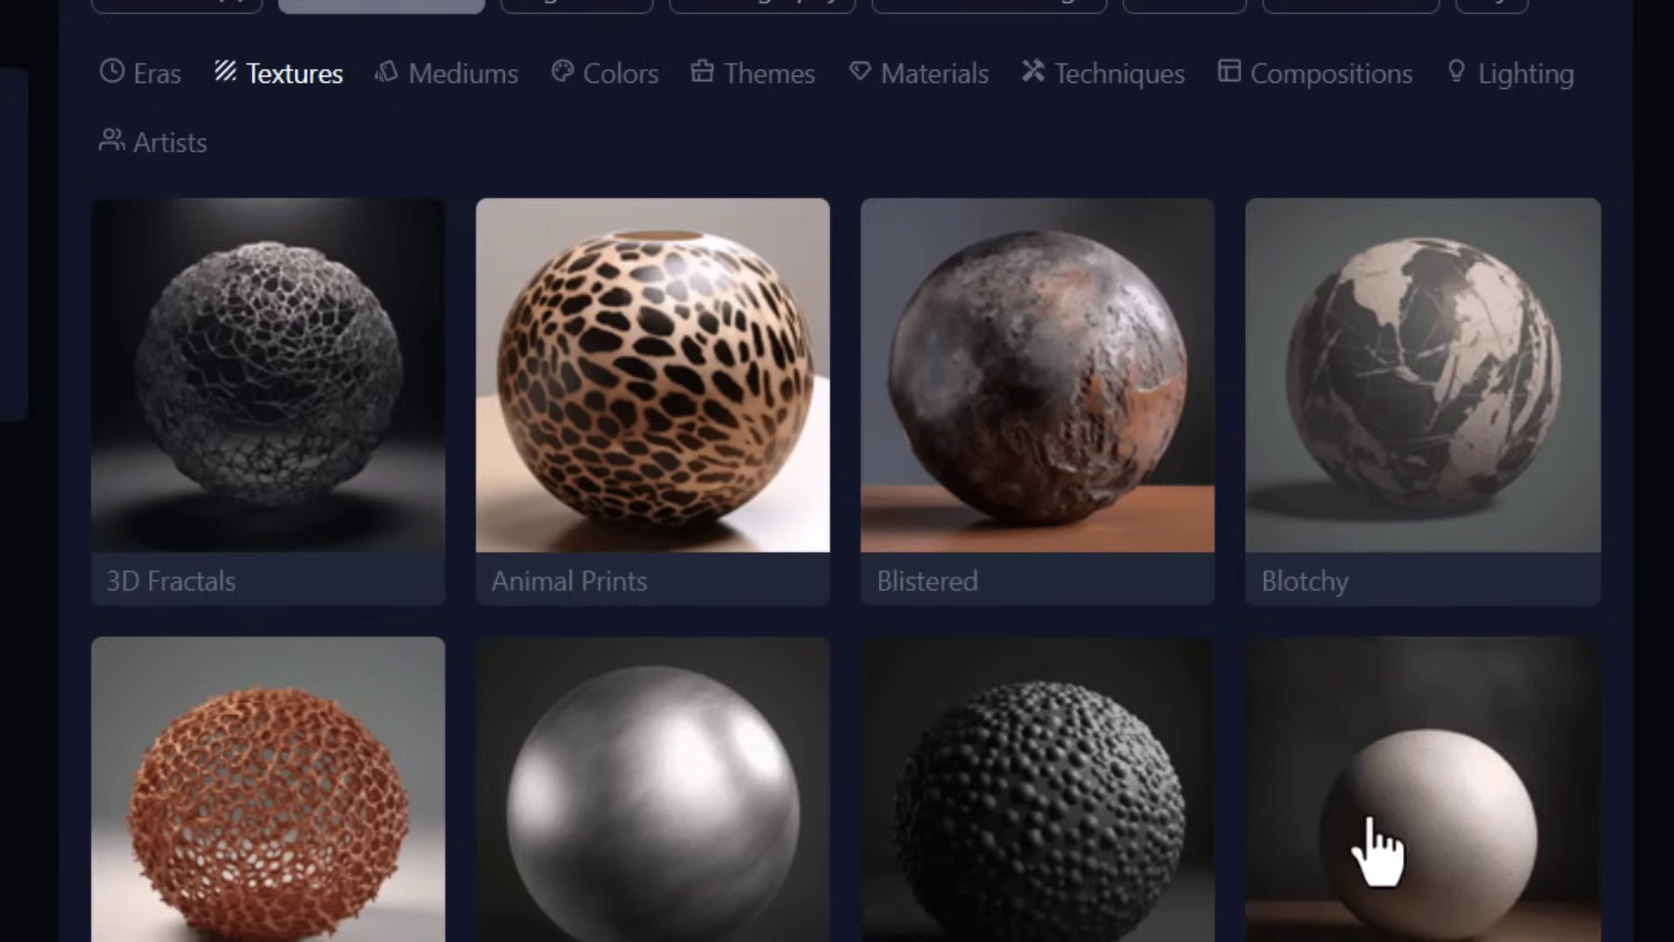
{"action": "scroll", "coordinate": [322, 888], "scroll_direction": "down", "scroll_amount": 7}
{"action": "scroll", "coordinate": [340, 882], "scroll_direction": "up", "scroll_amount": 5}
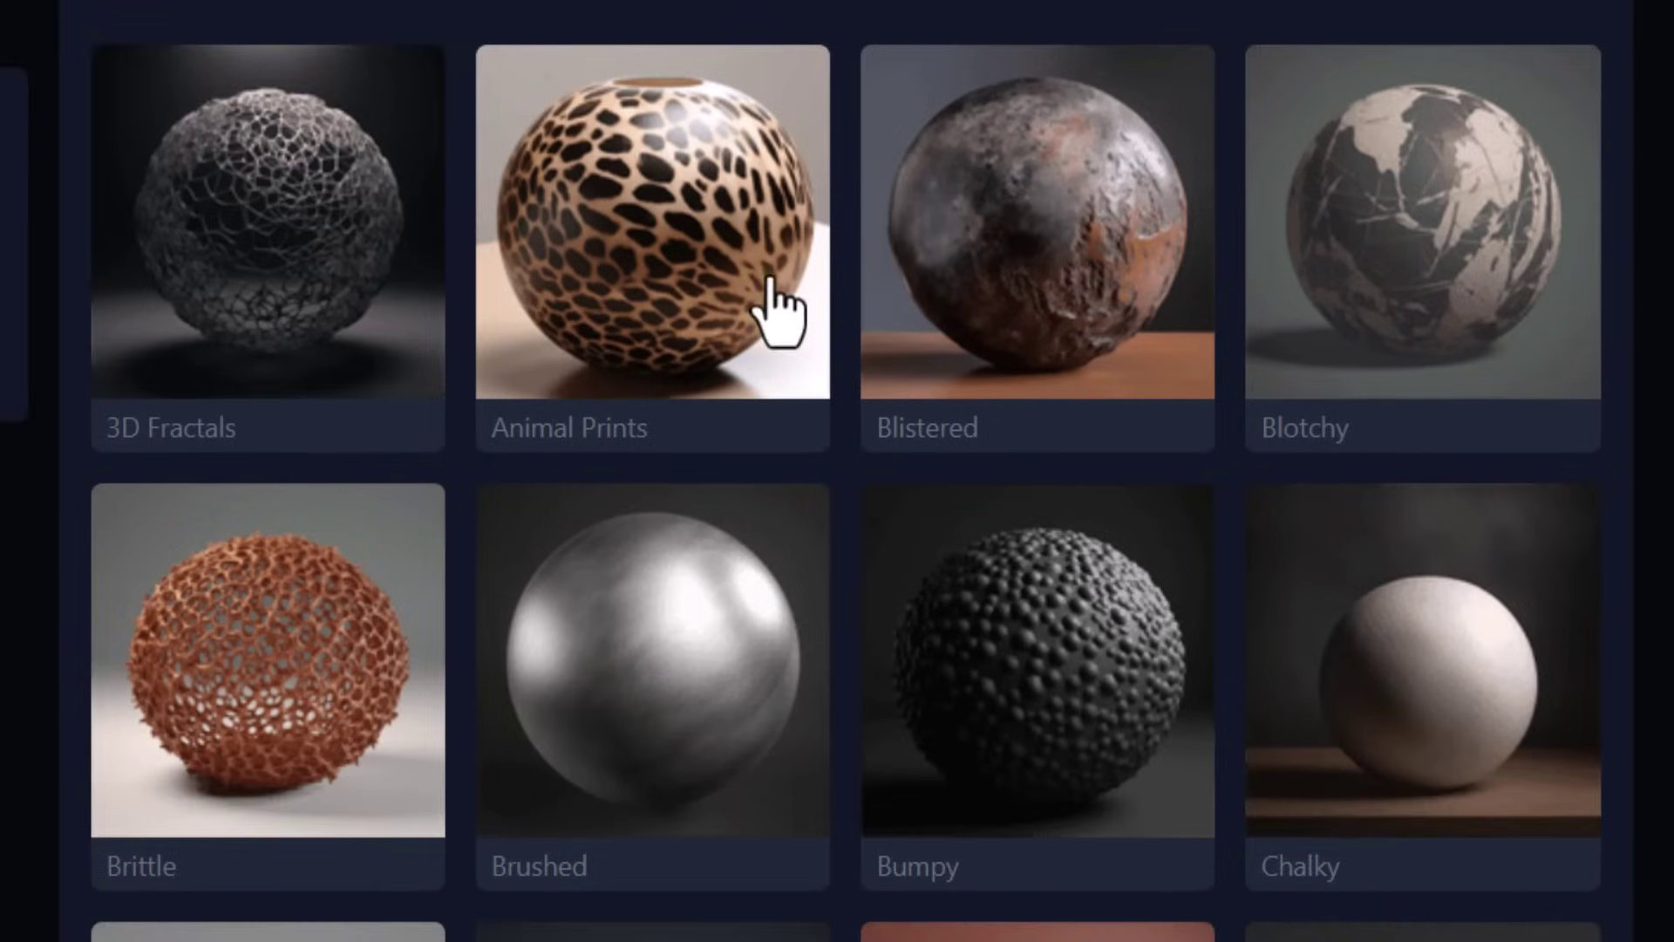
{"action": "left_click", "coordinate": [1007, 270]}
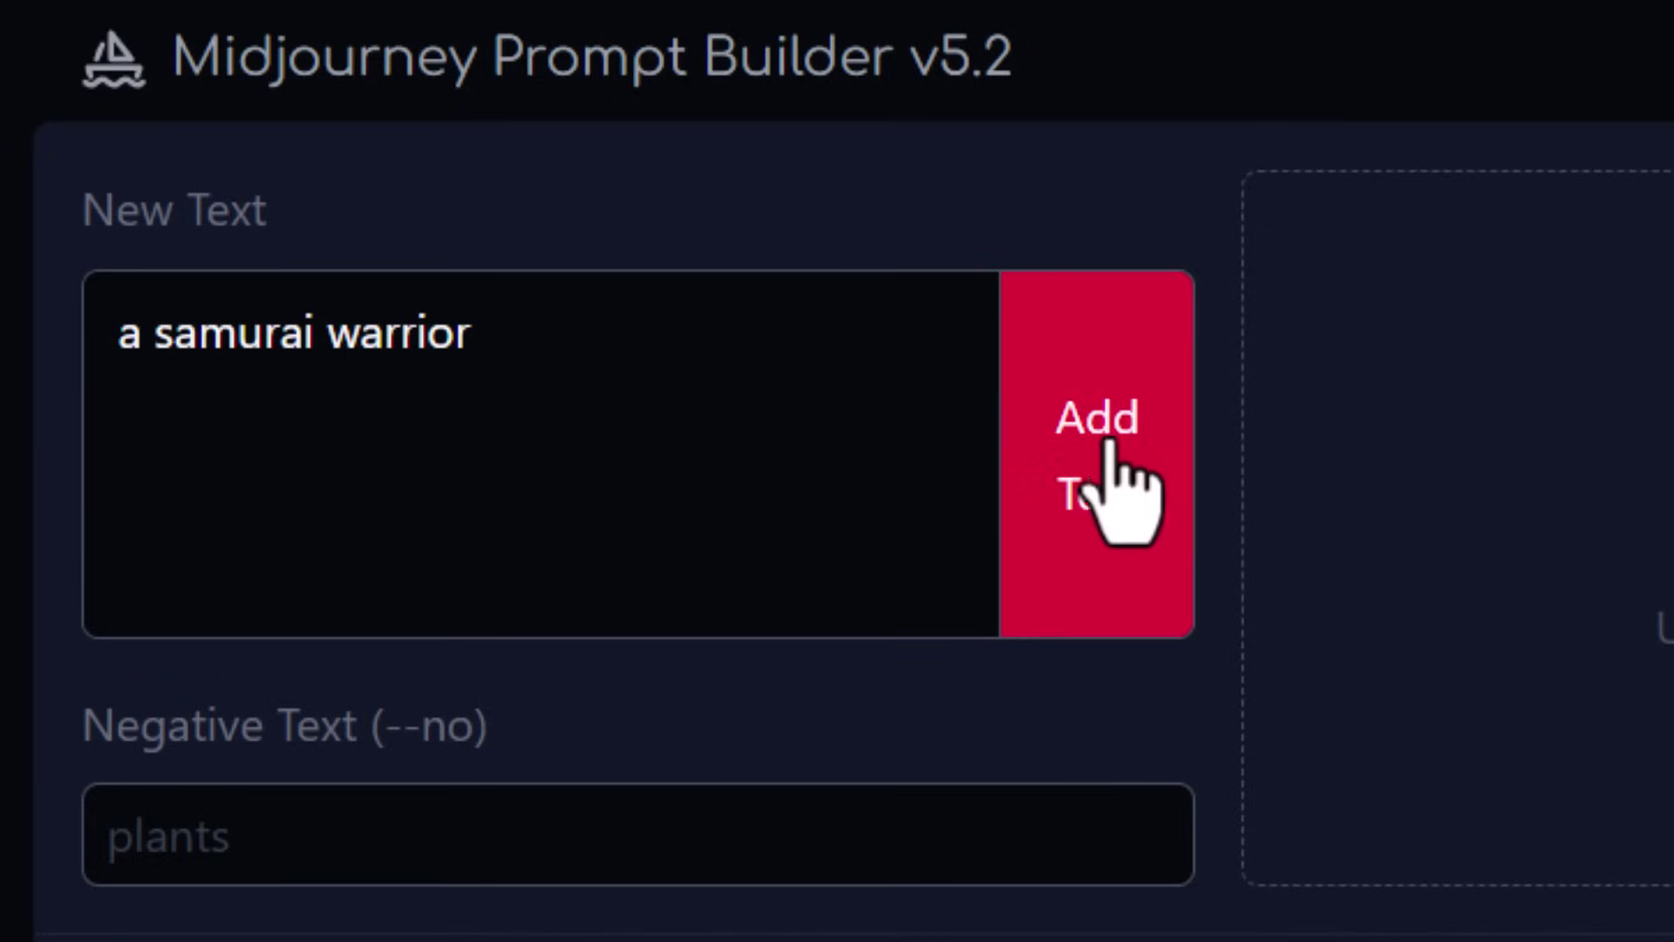
- Add 'a samurai warrior', move it between biopunk and blistered, and select the full prompt
{"action": "left_click", "coordinate": [1121, 449]}
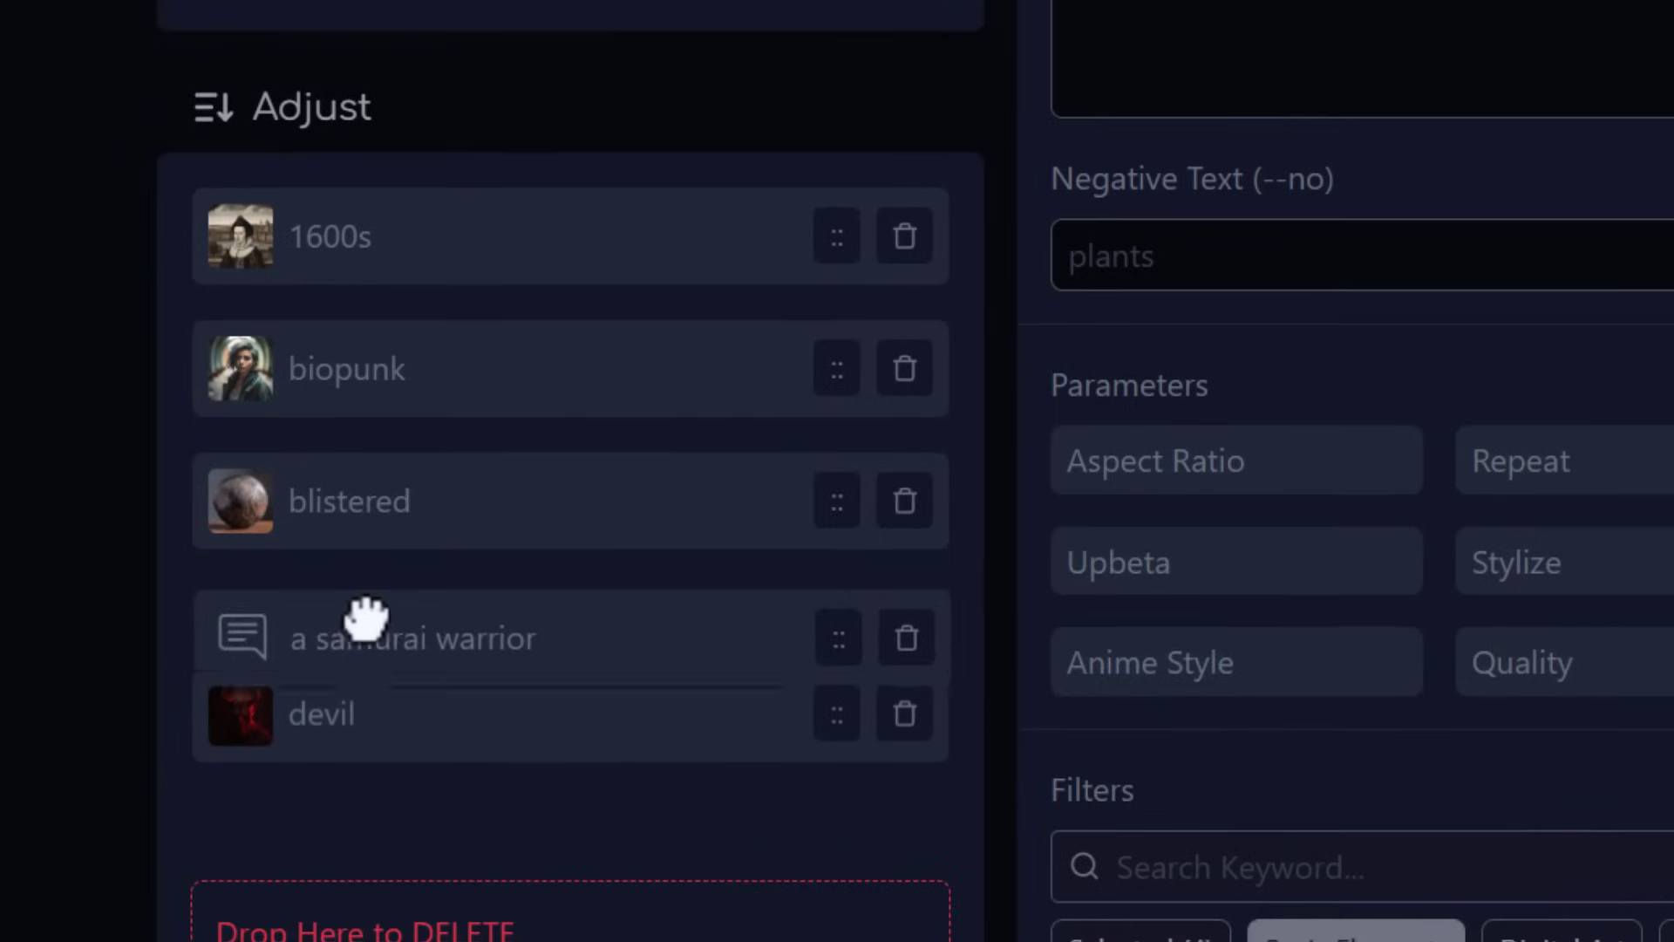
{"action": "left_click_drag", "start_coordinate": [362, 617], "coordinate": [375, 497]}
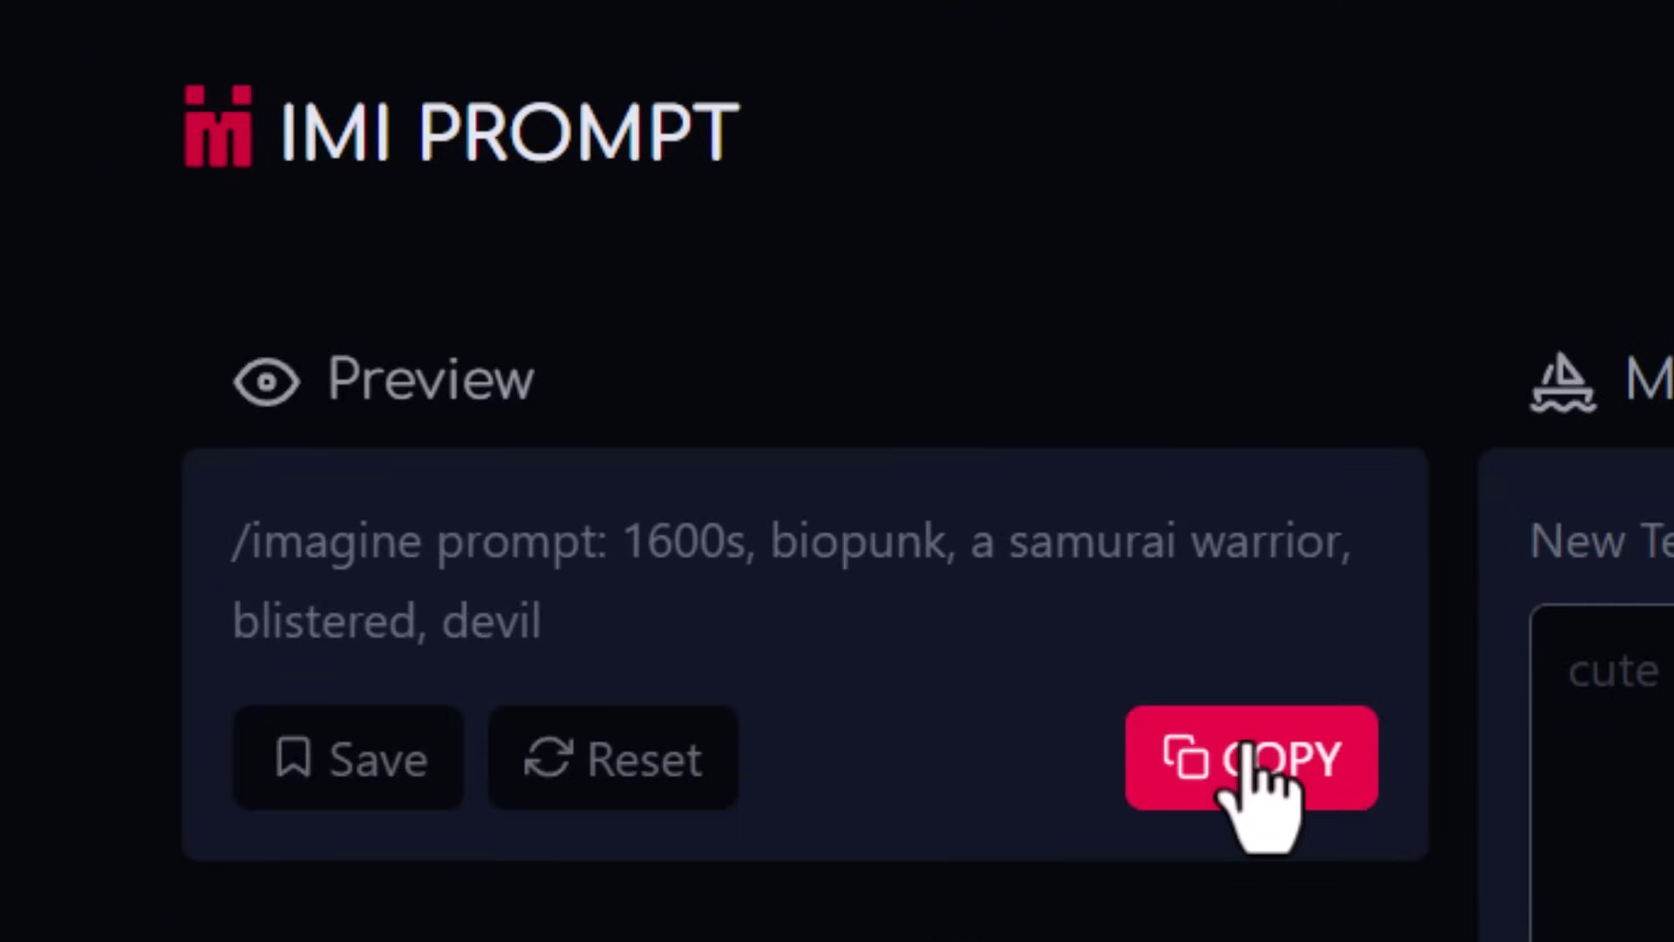
{"action": "left_click_drag", "start_coordinate": [1308, 131], "coordinate": [307, 129]}
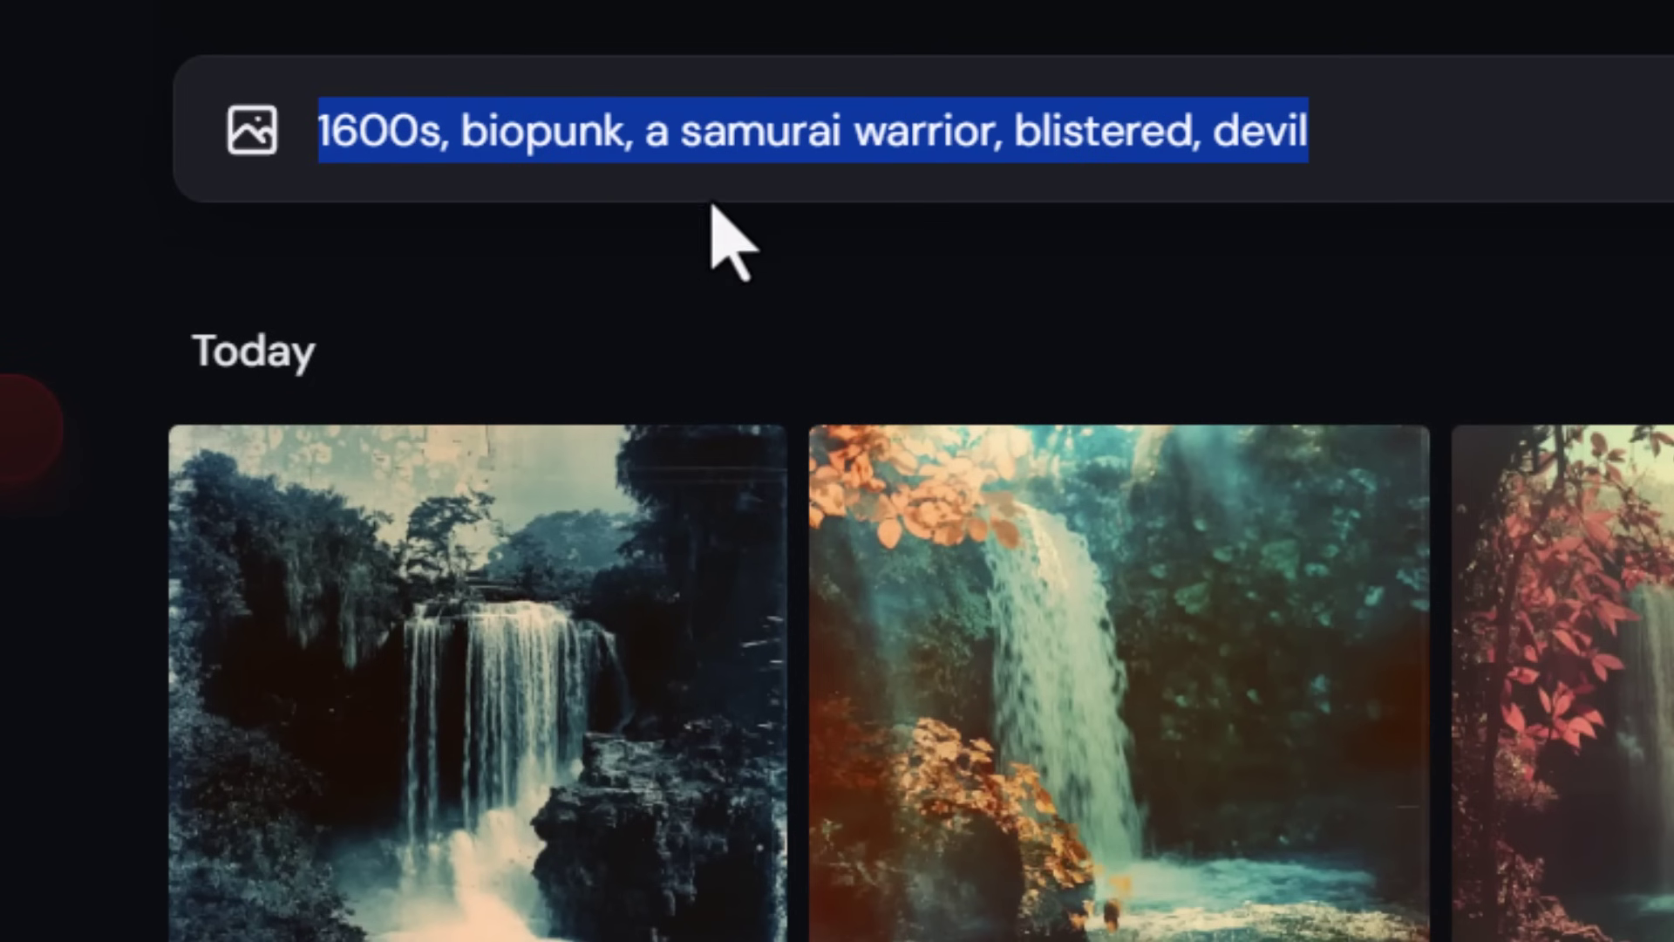
- Open a Midjourney samurai result in detail and step through three more images
{"action": "left_click", "coordinate": [1450, 205]}
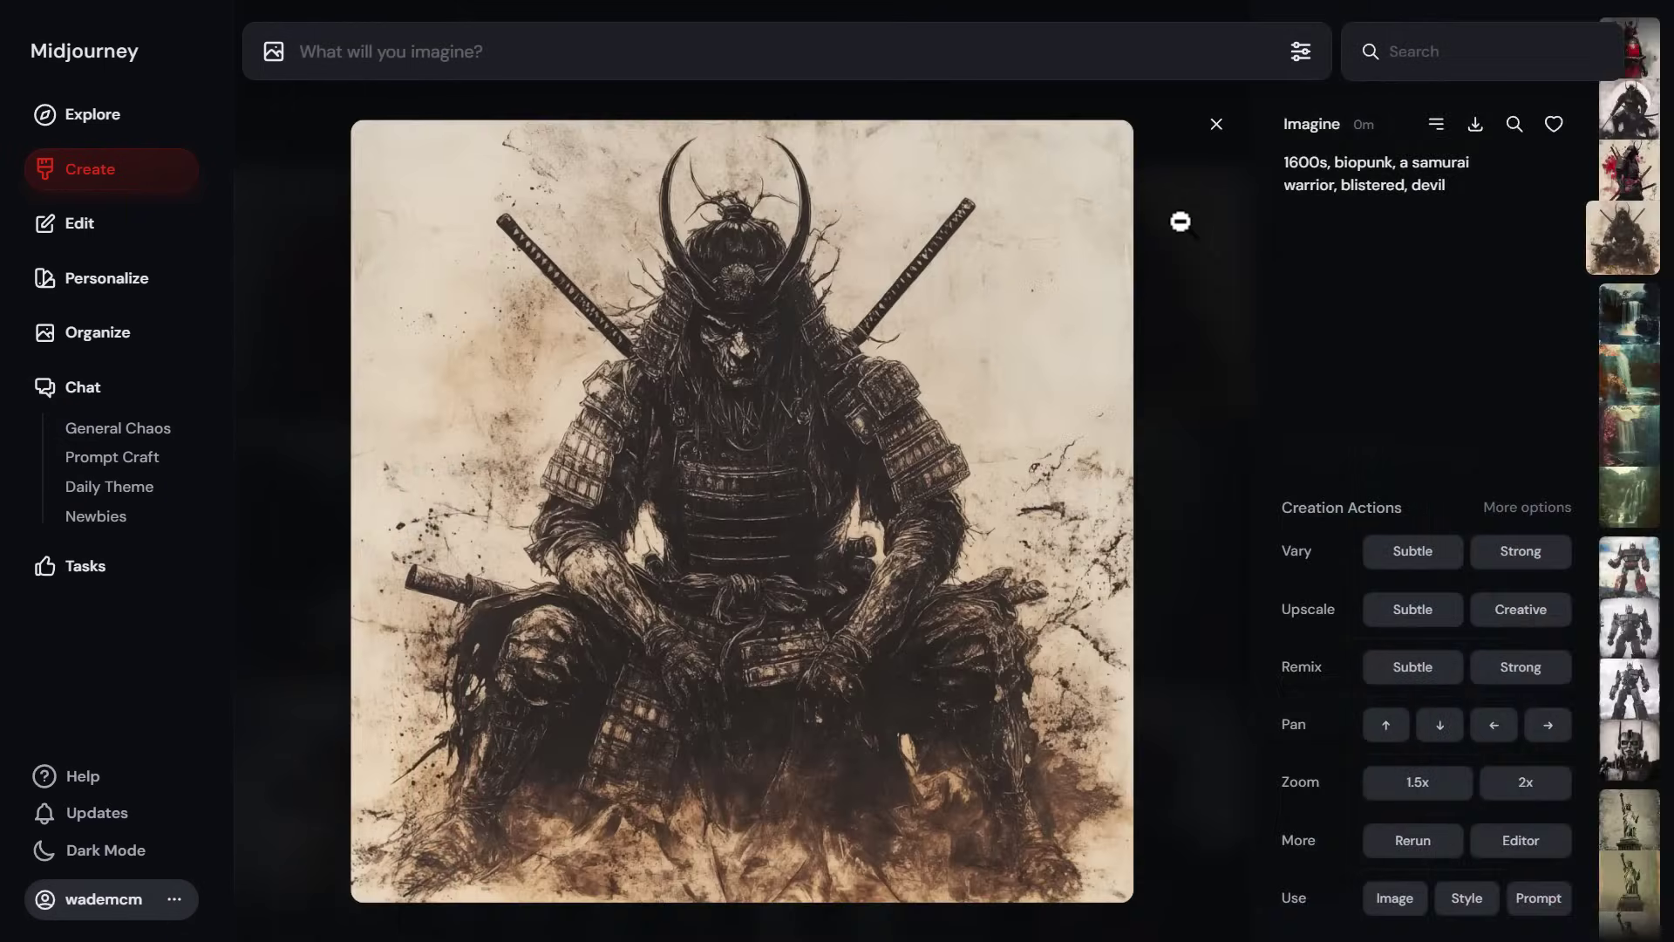
{"action": "key", "text": "Up"}
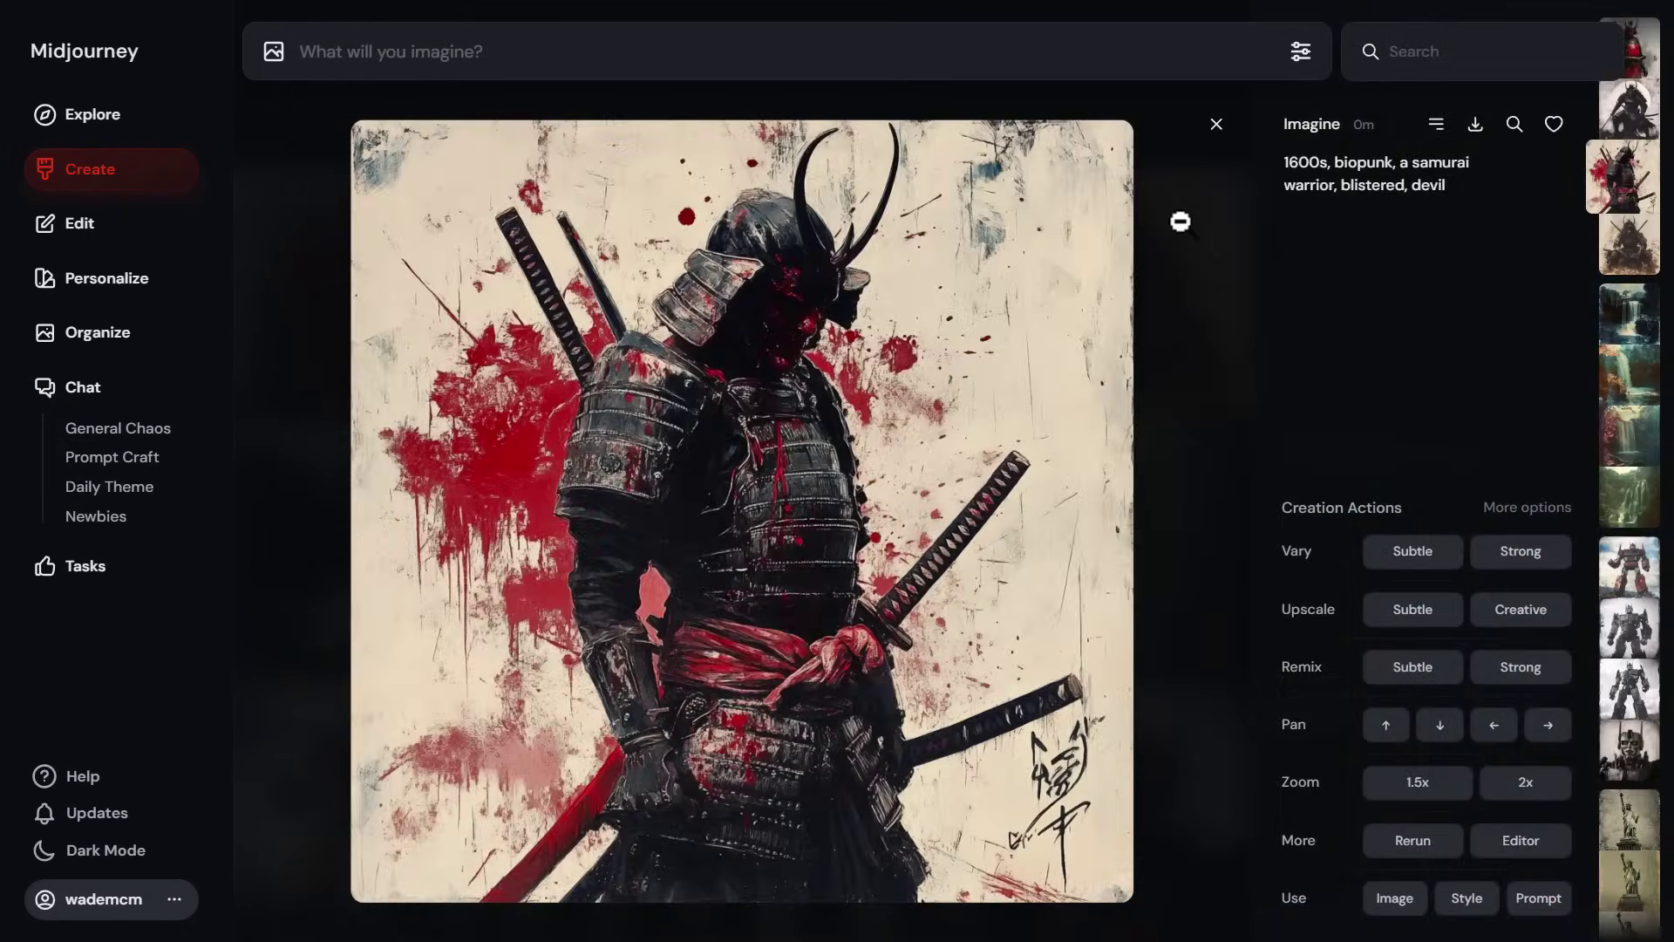
{"action": "key", "text": "Up"}
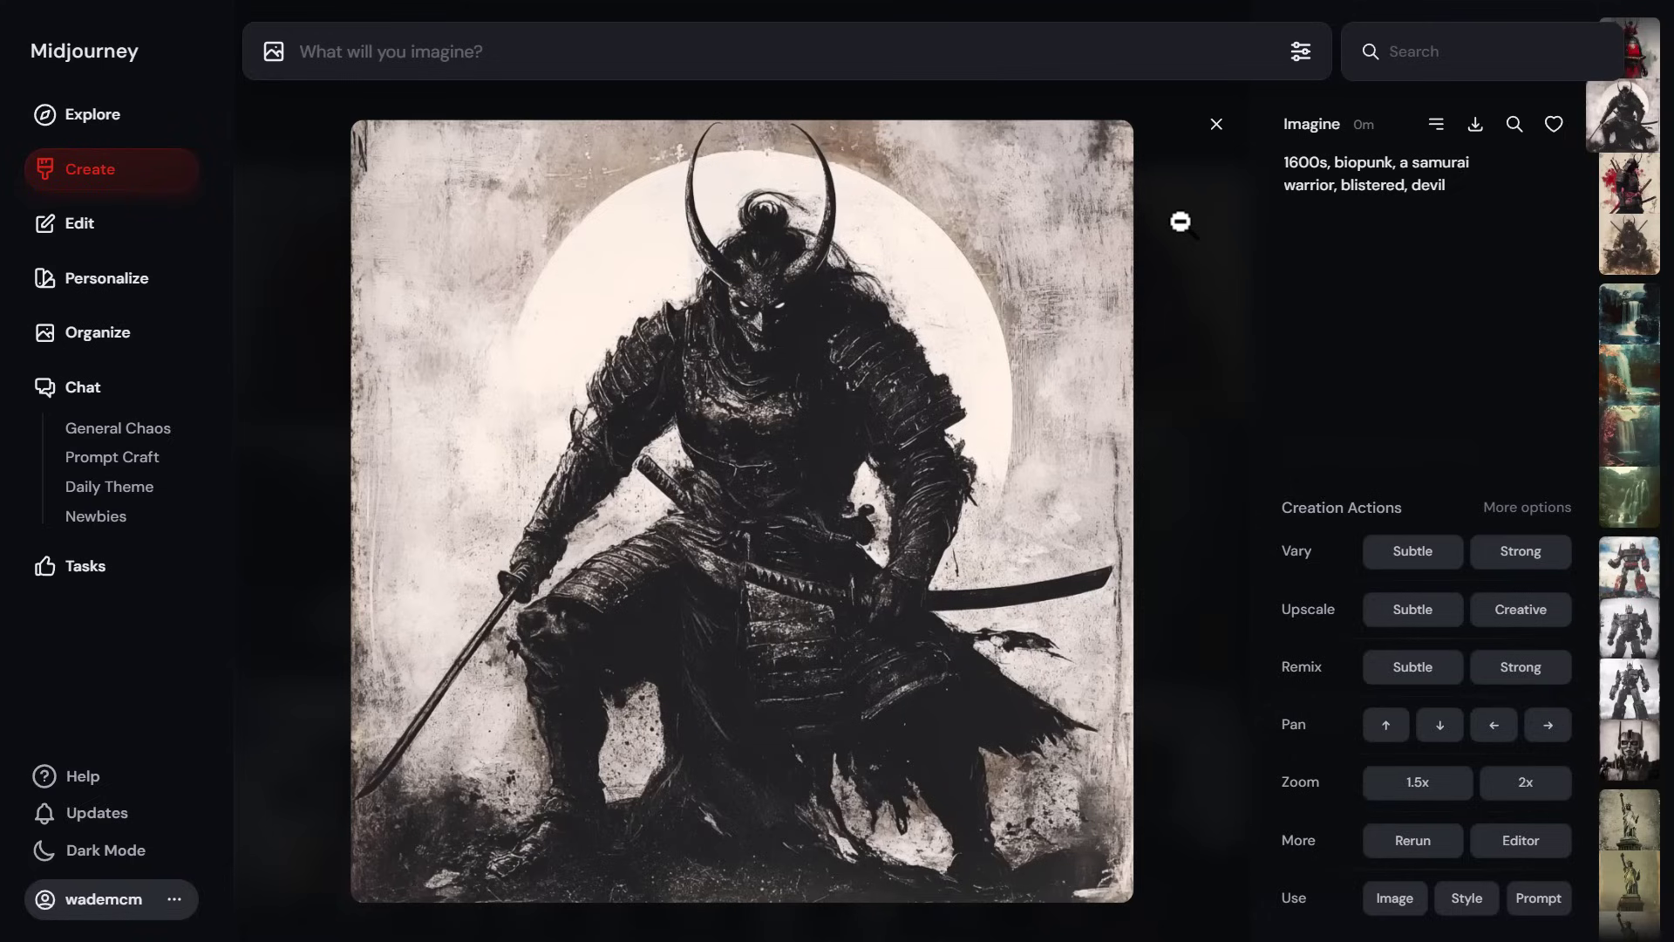
{"action": "key", "text": "Up"}
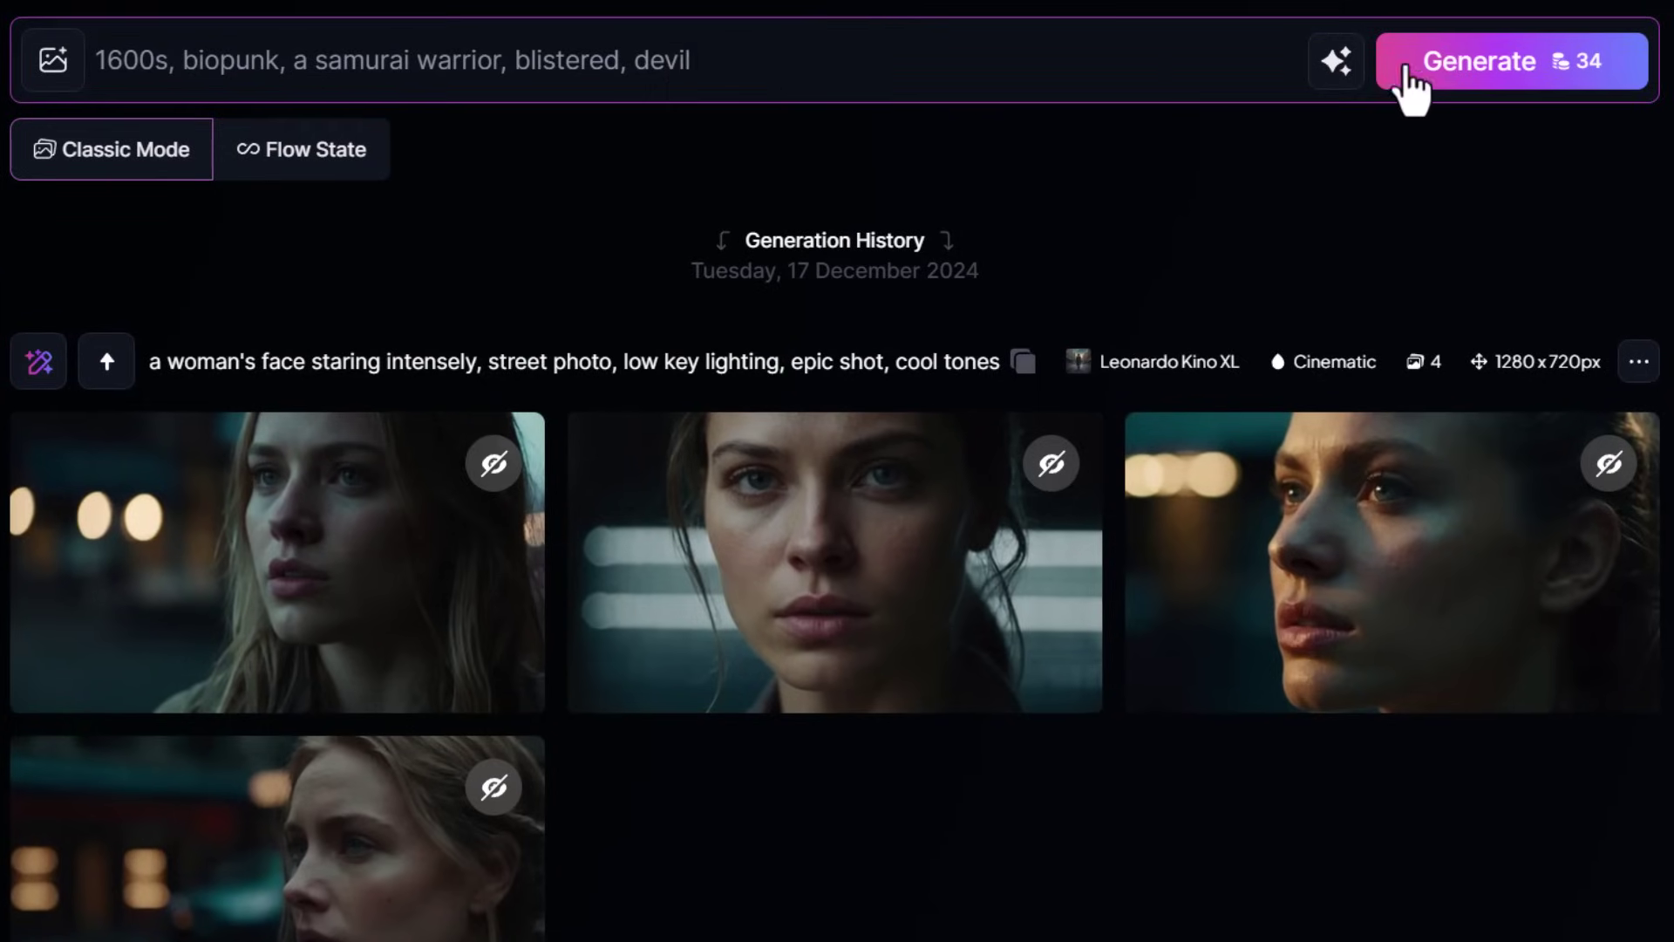
- Generate Leonardo.Ai images from the samurai prompt and cycle through the horned samurai results
{"action": "left_click", "coordinate": [1410, 83]}
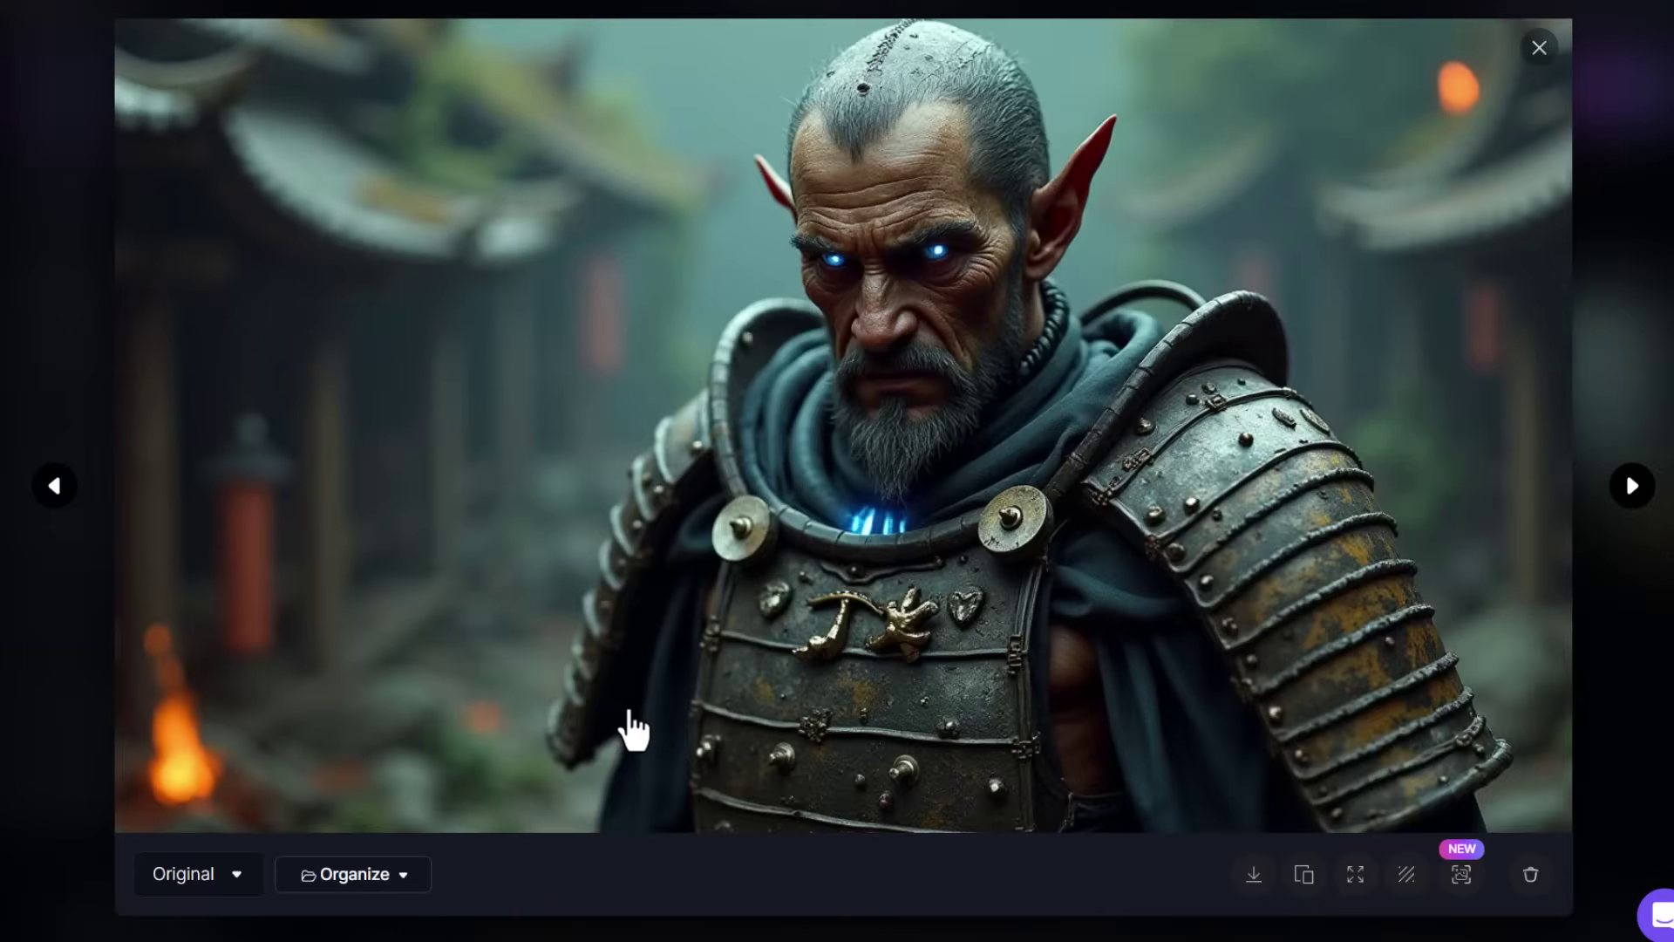
{"action": "key", "text": "Right"}
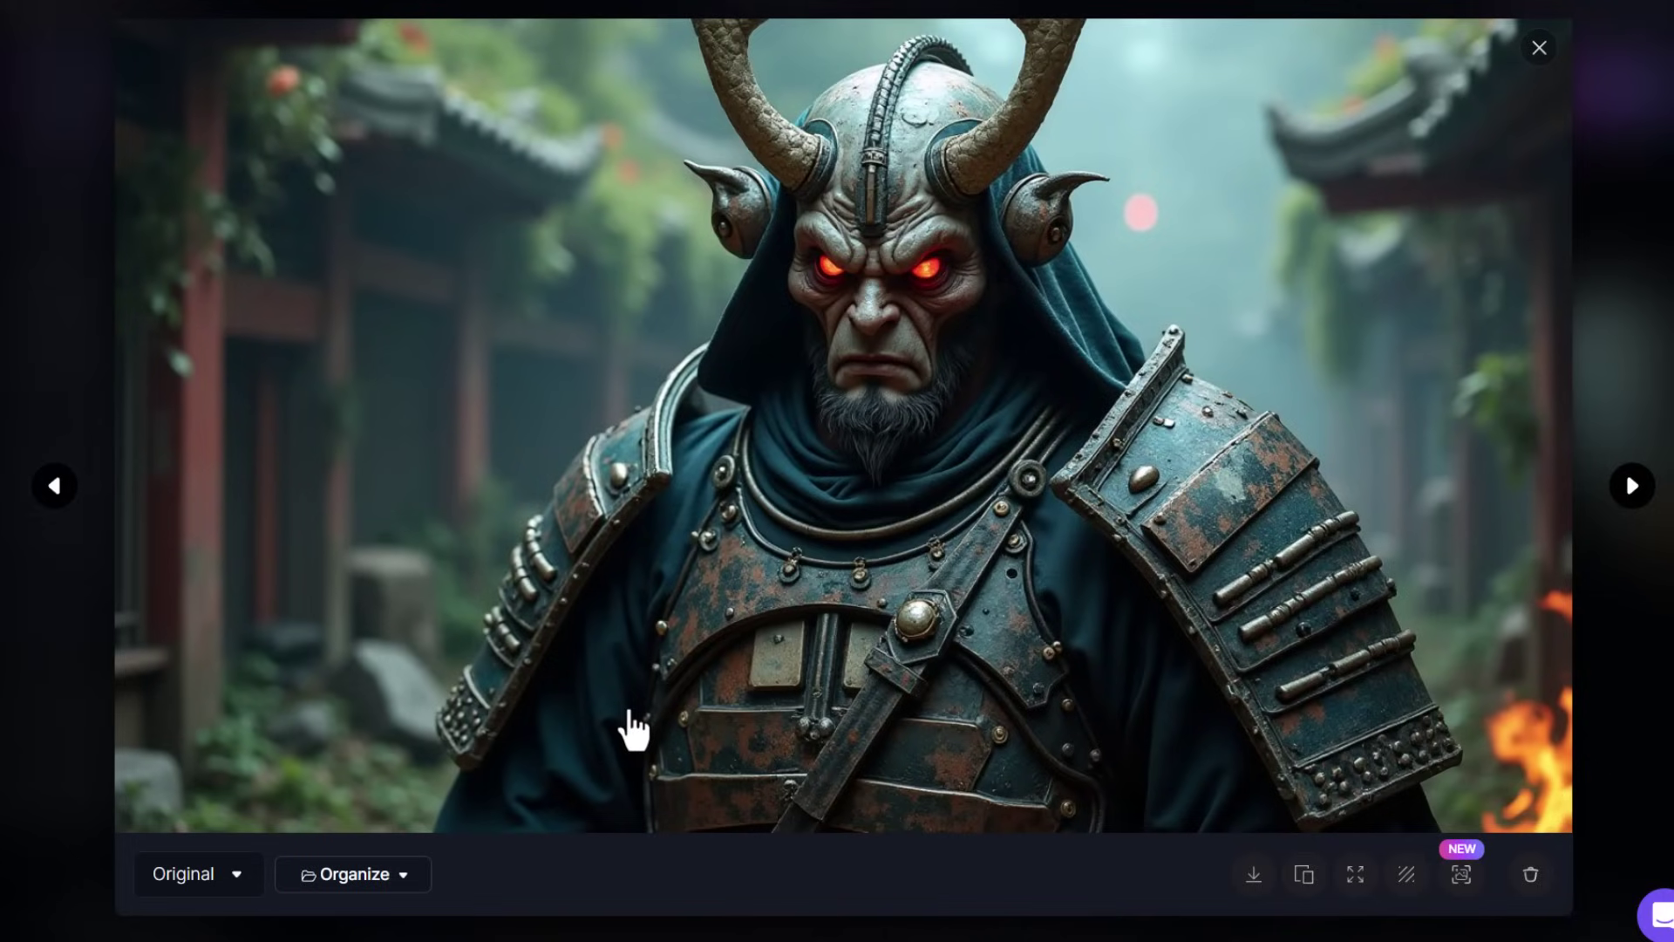
{"action": "key", "text": "Right"}
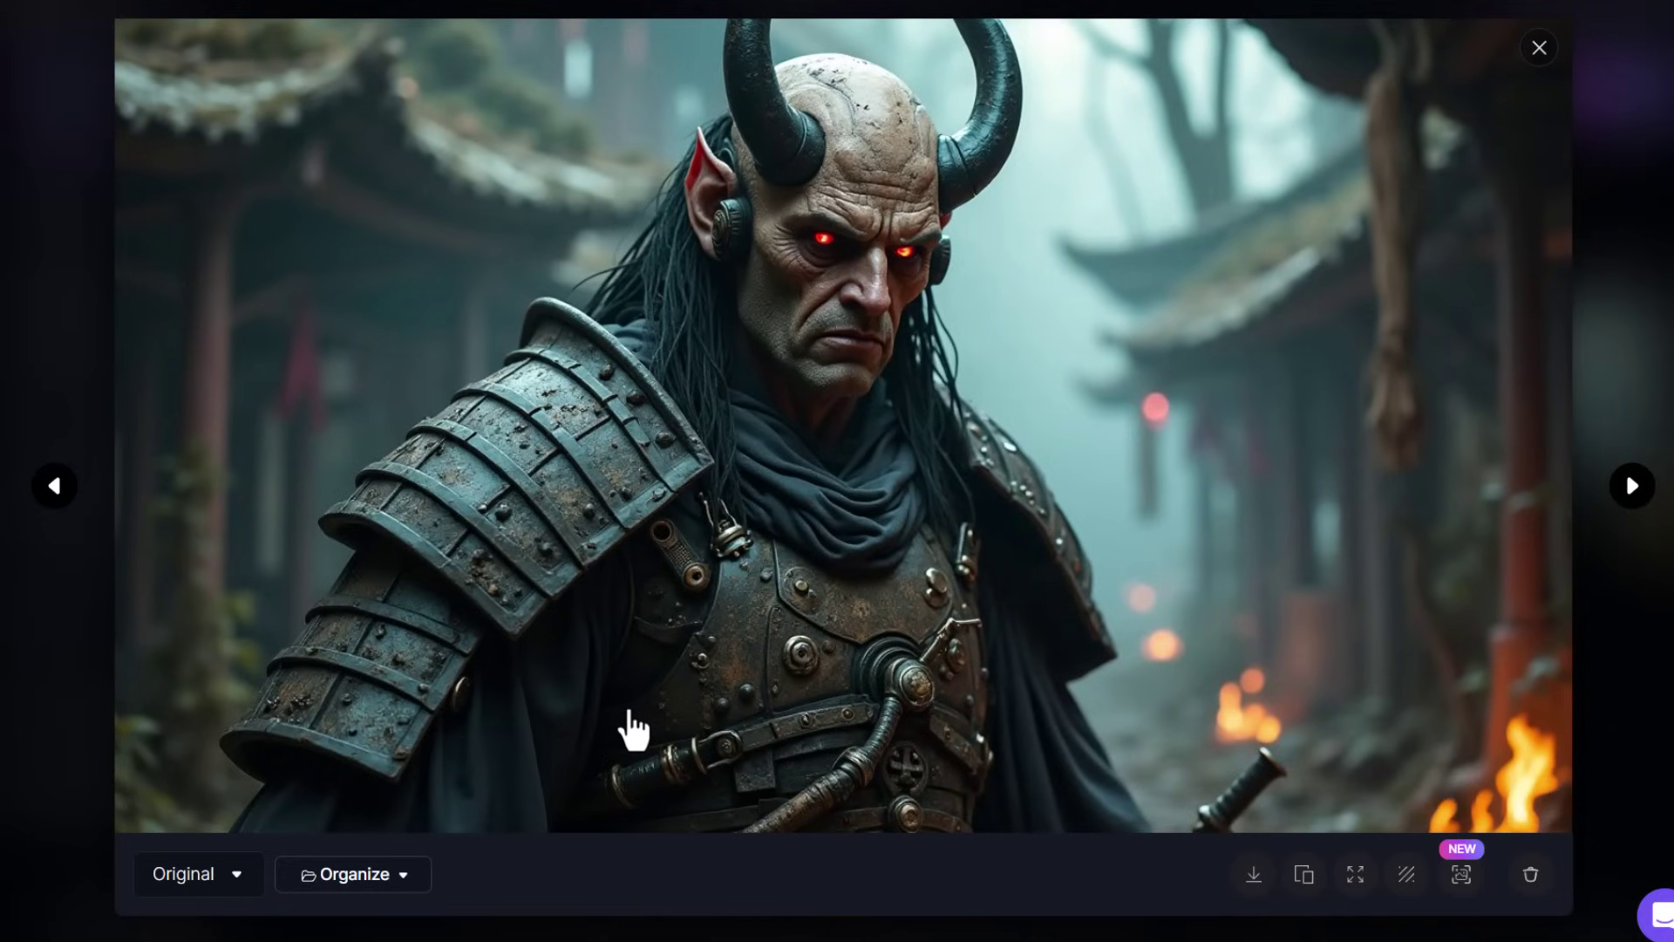
{"action": "key", "text": "Right"}
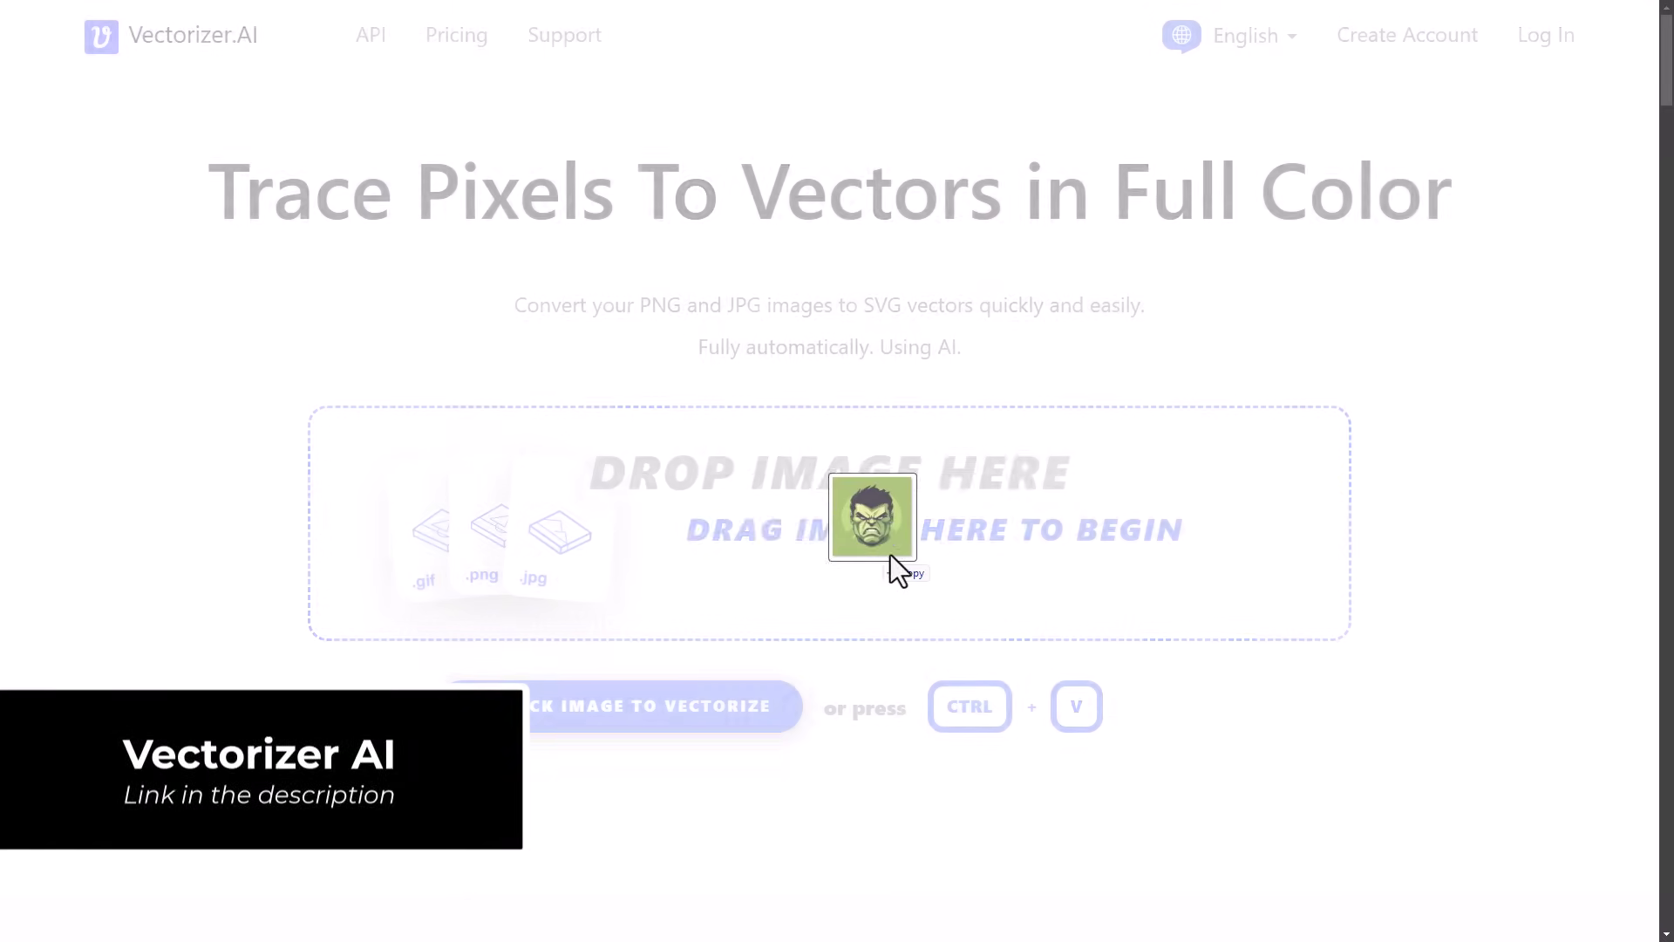
- Vectorize the Hulk face image in Vectorizer.AI and compare the traced eyes and face up close
{"action": "left_click_drag", "start_coordinate": [891, 555], "coordinate": [987, 564]}
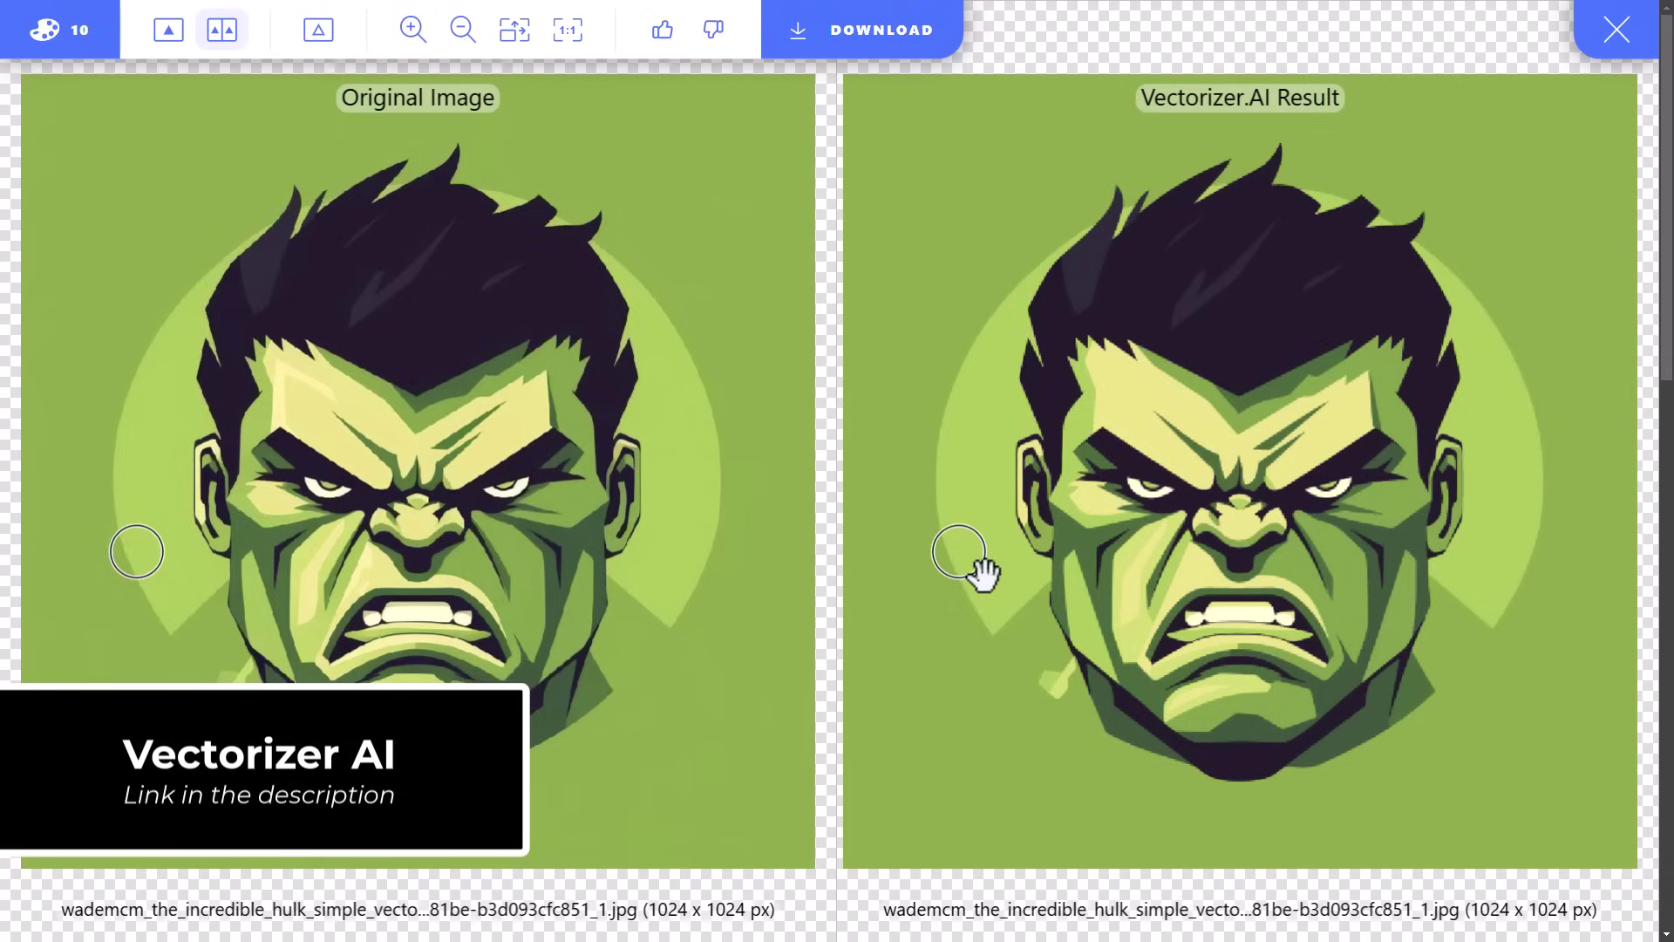
{"action": "scroll", "coordinate": [1229, 548], "scroll_direction": "up", "scroll_amount": 5}
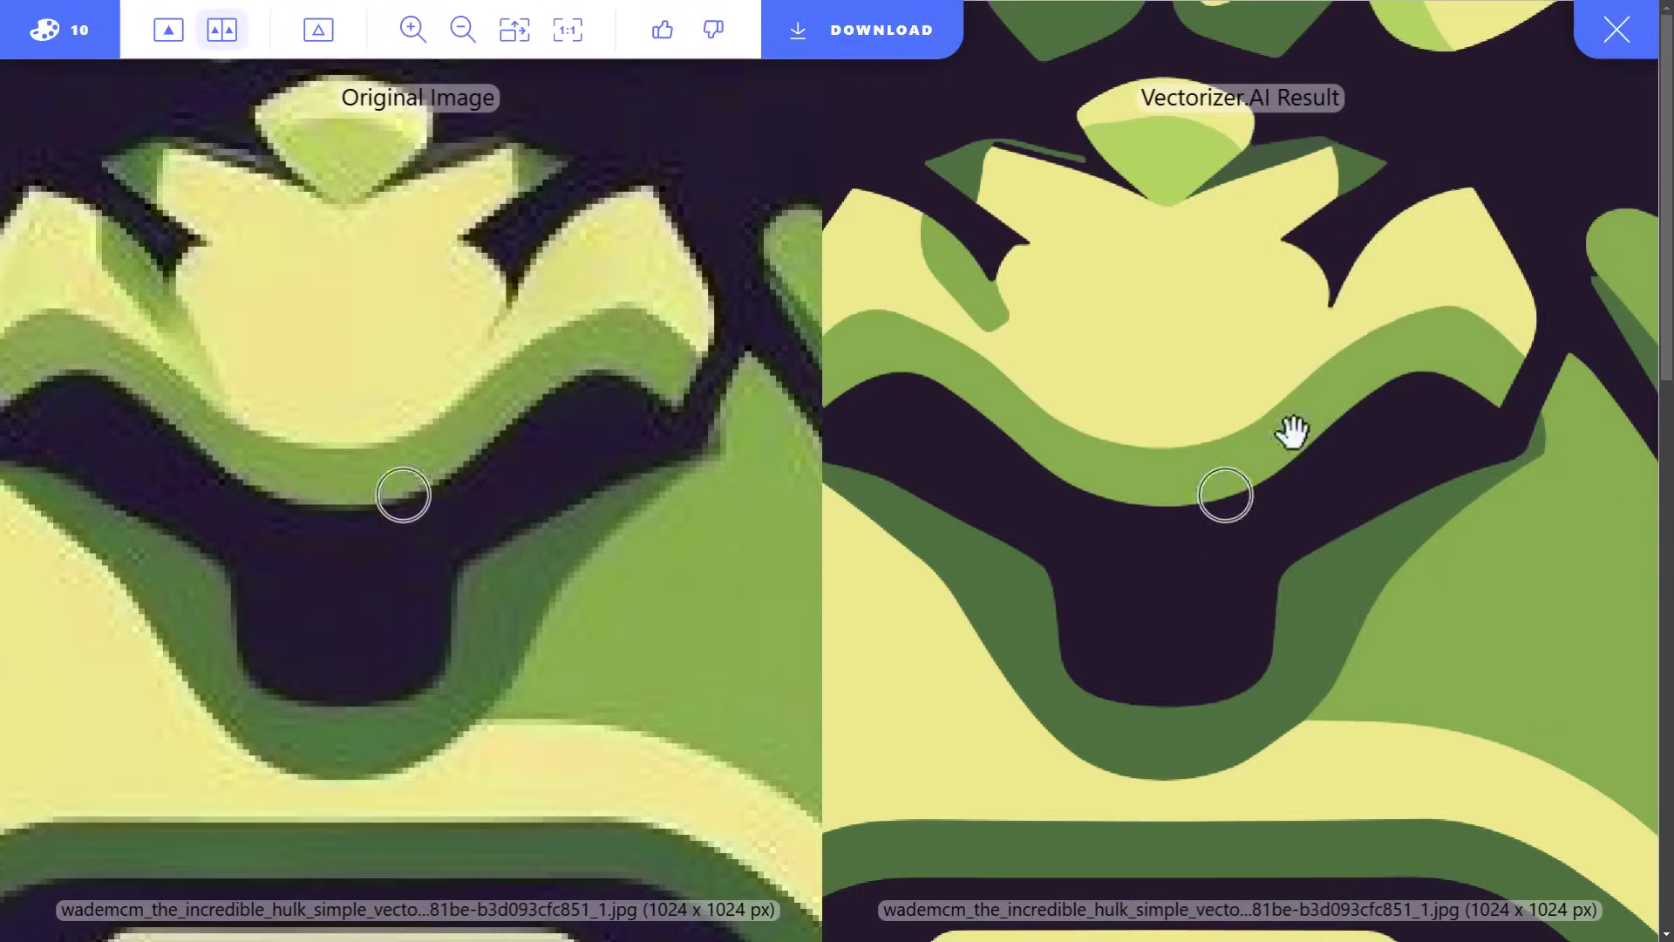
{"action": "left_click_drag", "start_coordinate": [1367, 292], "coordinate": [819, 112]}
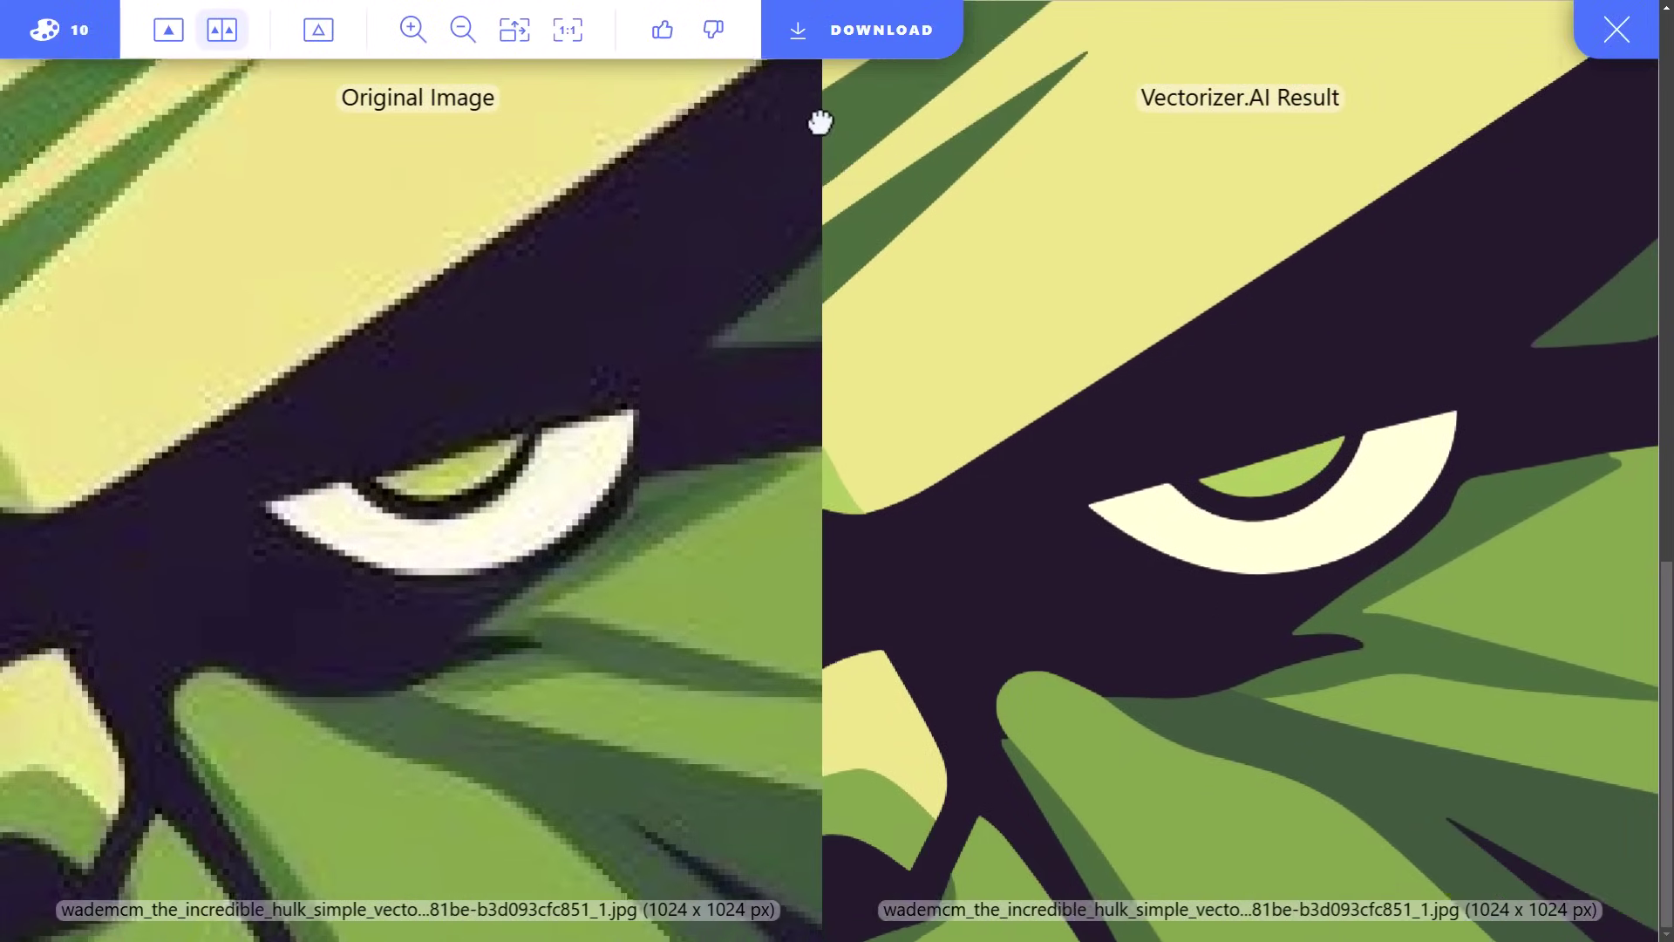
{"action": "scroll", "coordinate": [1174, 358], "scroll_direction": "down", "scroll_amount": 3}
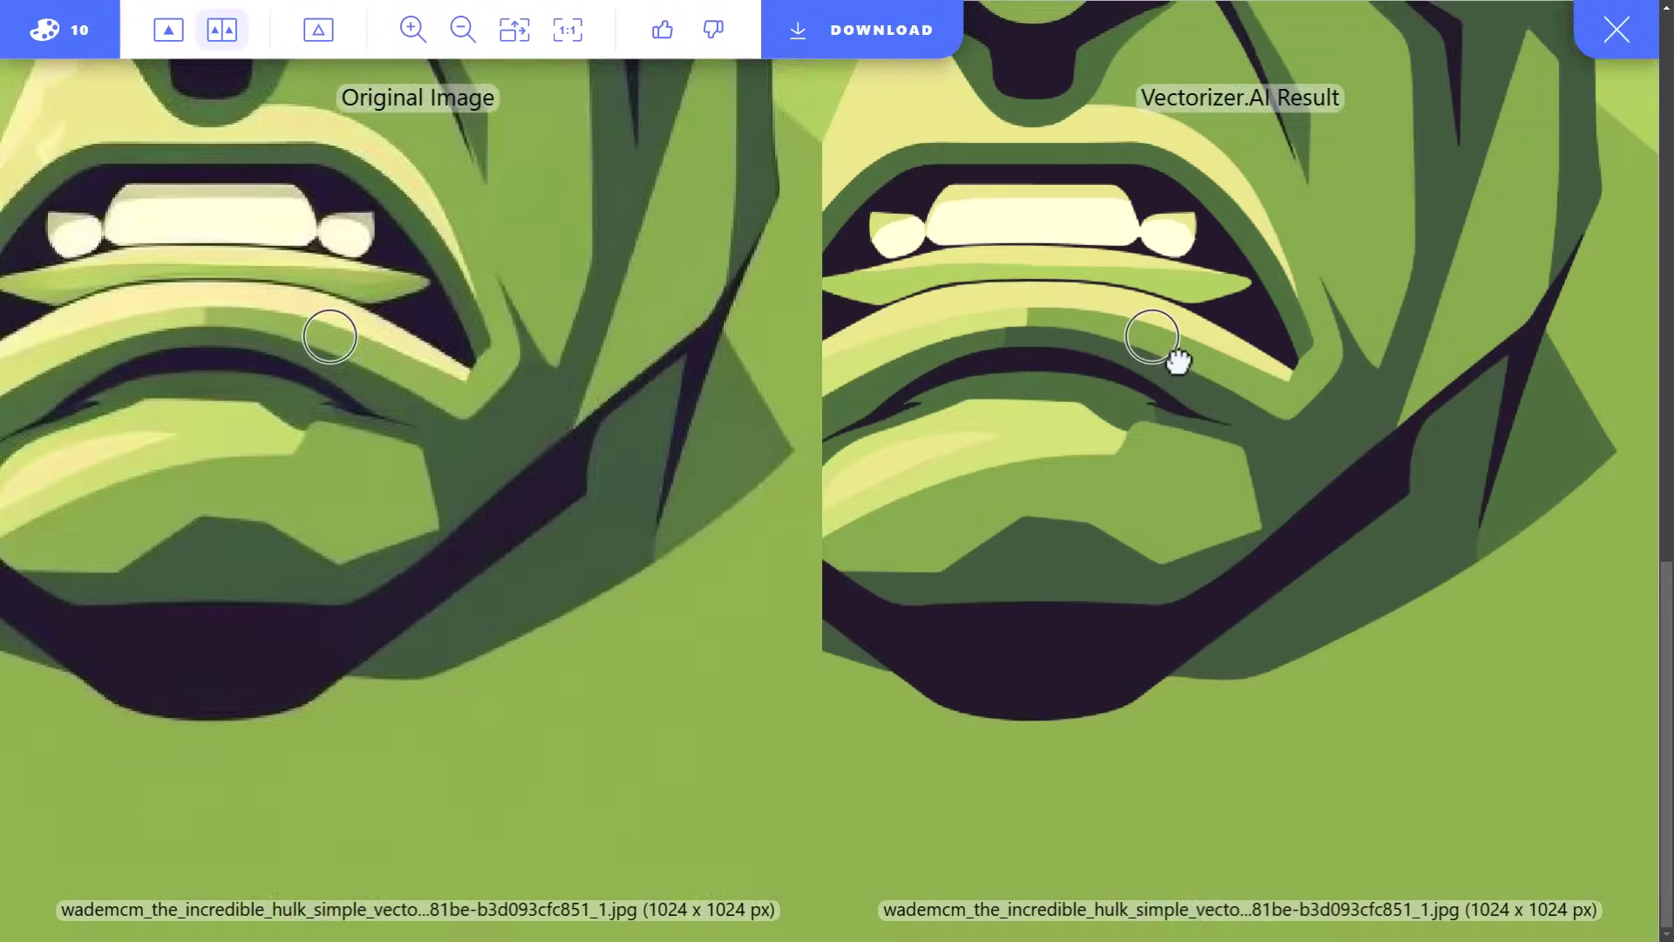
{"action": "scroll", "coordinate": [990, 757], "scroll_direction": "up", "scroll_amount": 5}
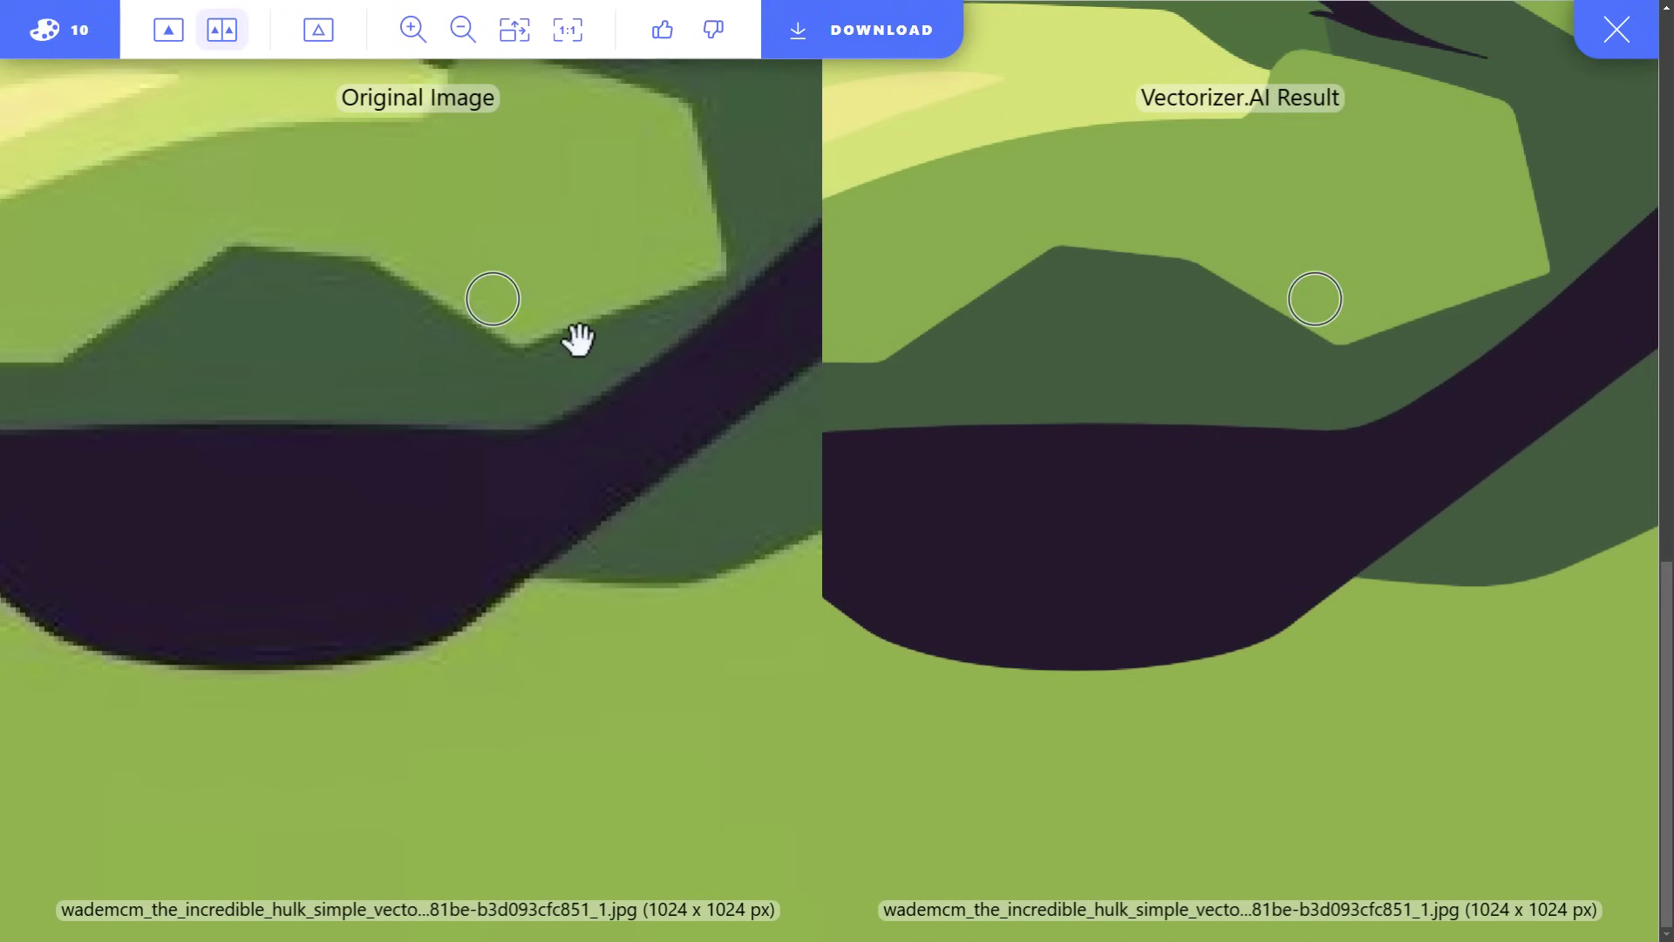
{"action": "scroll", "coordinate": [1027, 774], "scroll_direction": "down", "scroll_amount": 3}
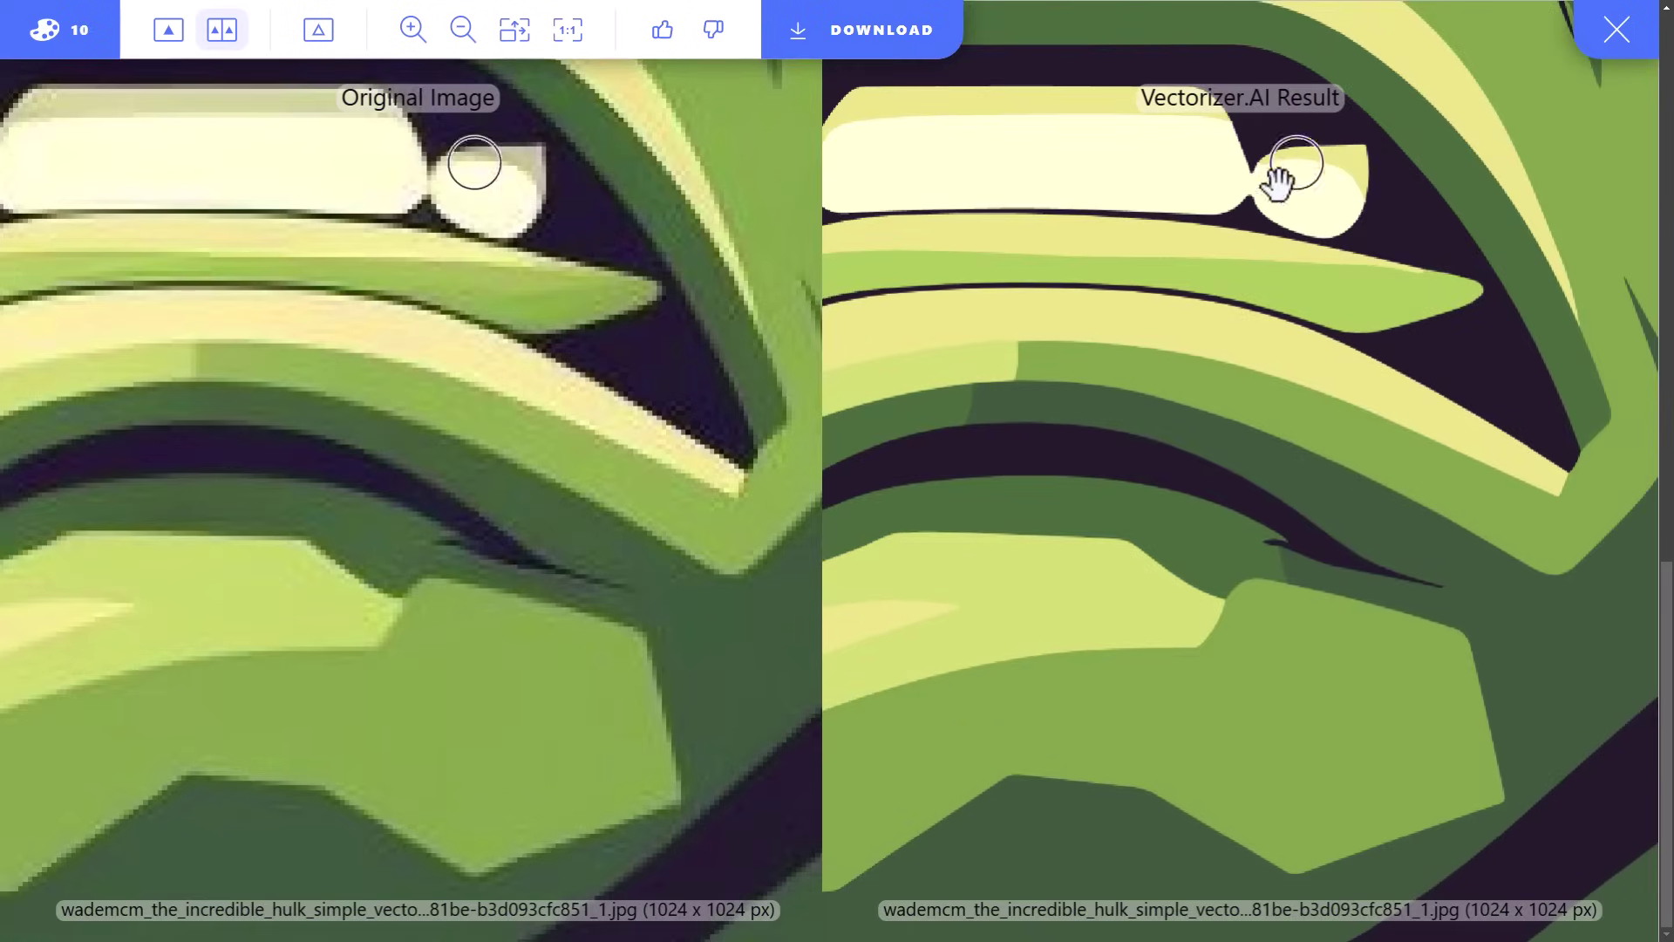
{"action": "left_click_drag", "start_coordinate": [1371, 570], "coordinate": [888, 108]}
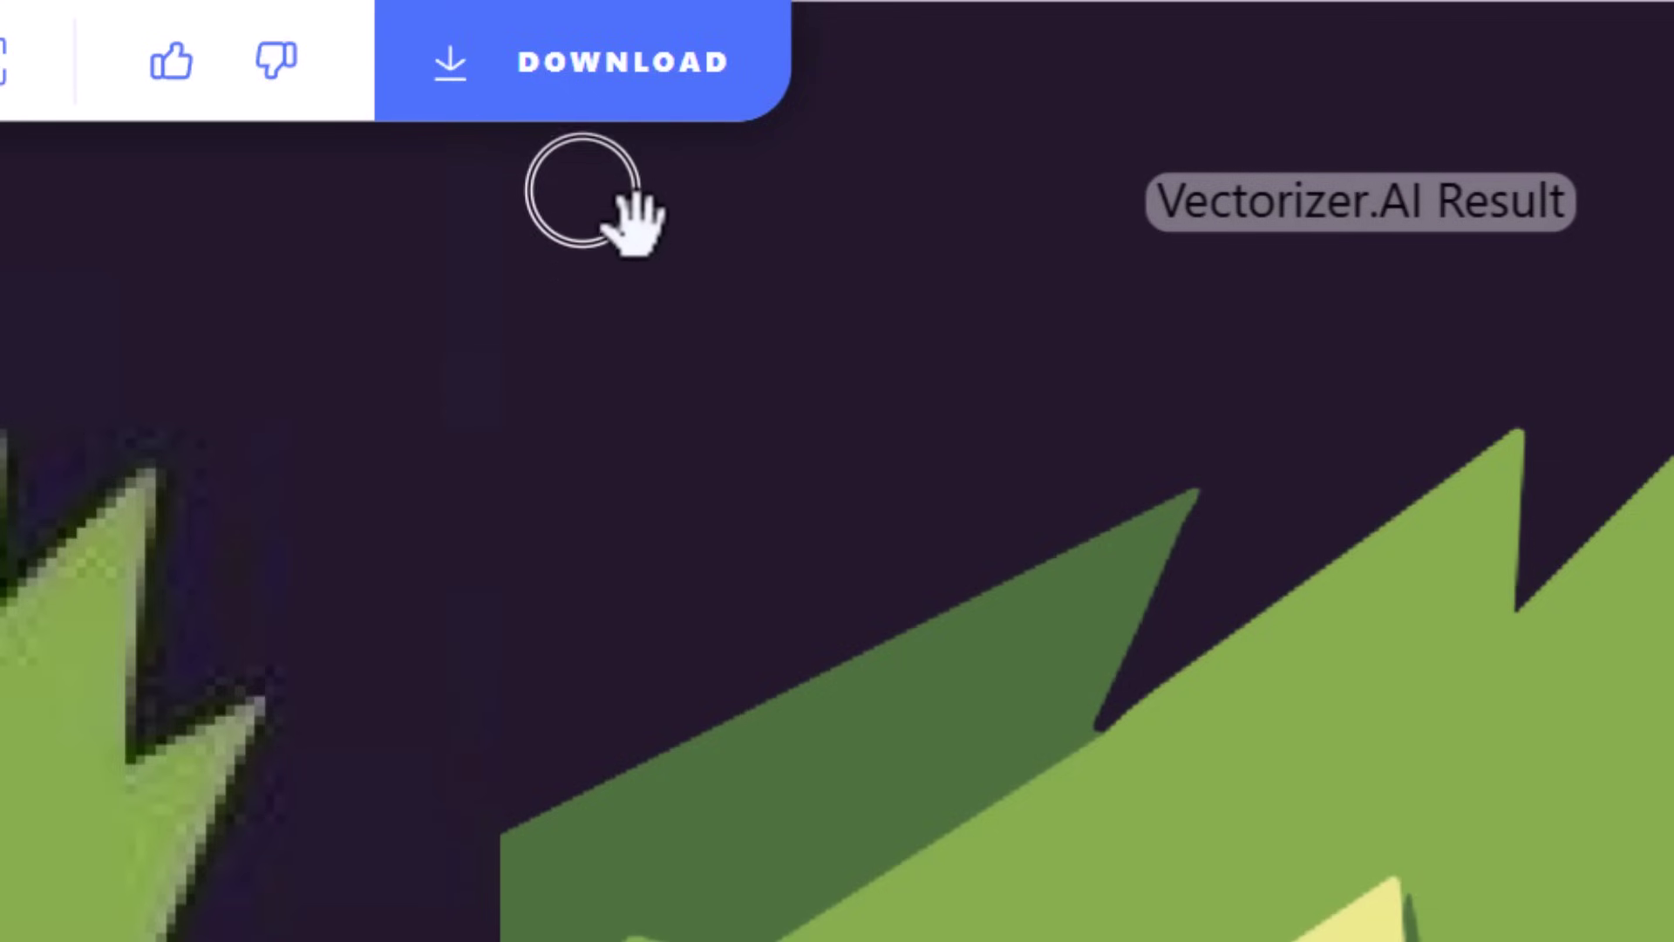
- Download the vectorized Hulk as SVG, then drop the image into Adobe Express's SVG converter
{"action": "left_click", "coordinate": [635, 94]}
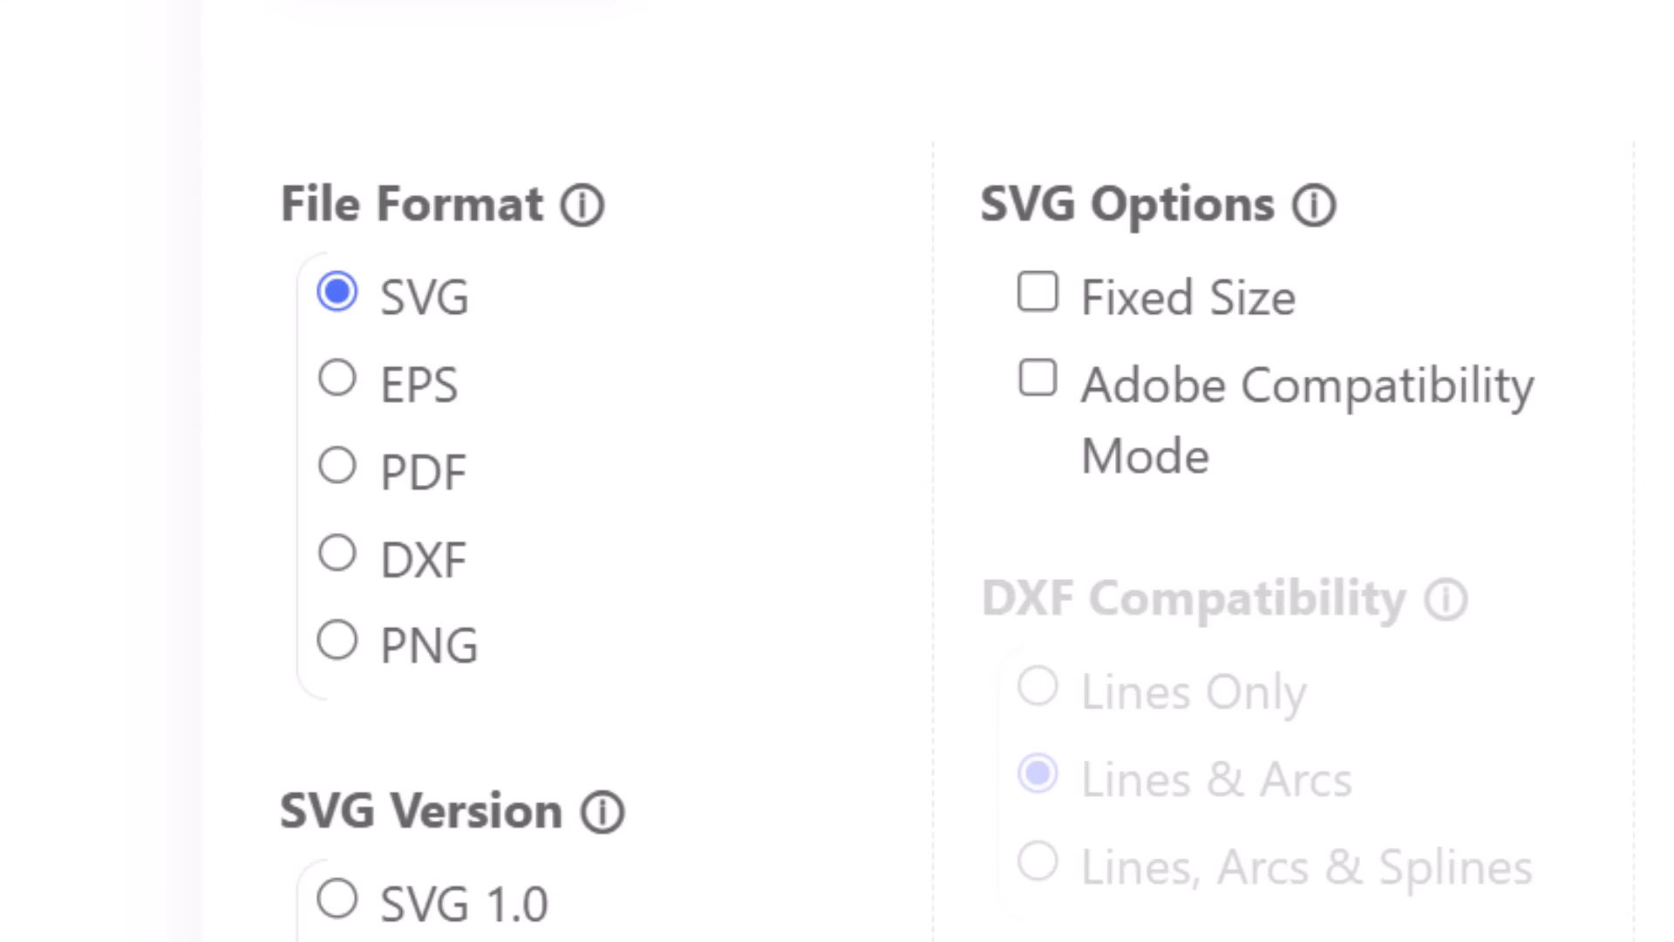
{"action": "scroll", "coordinate": [946, 663], "scroll_direction": "down", "scroll_amount": 2}
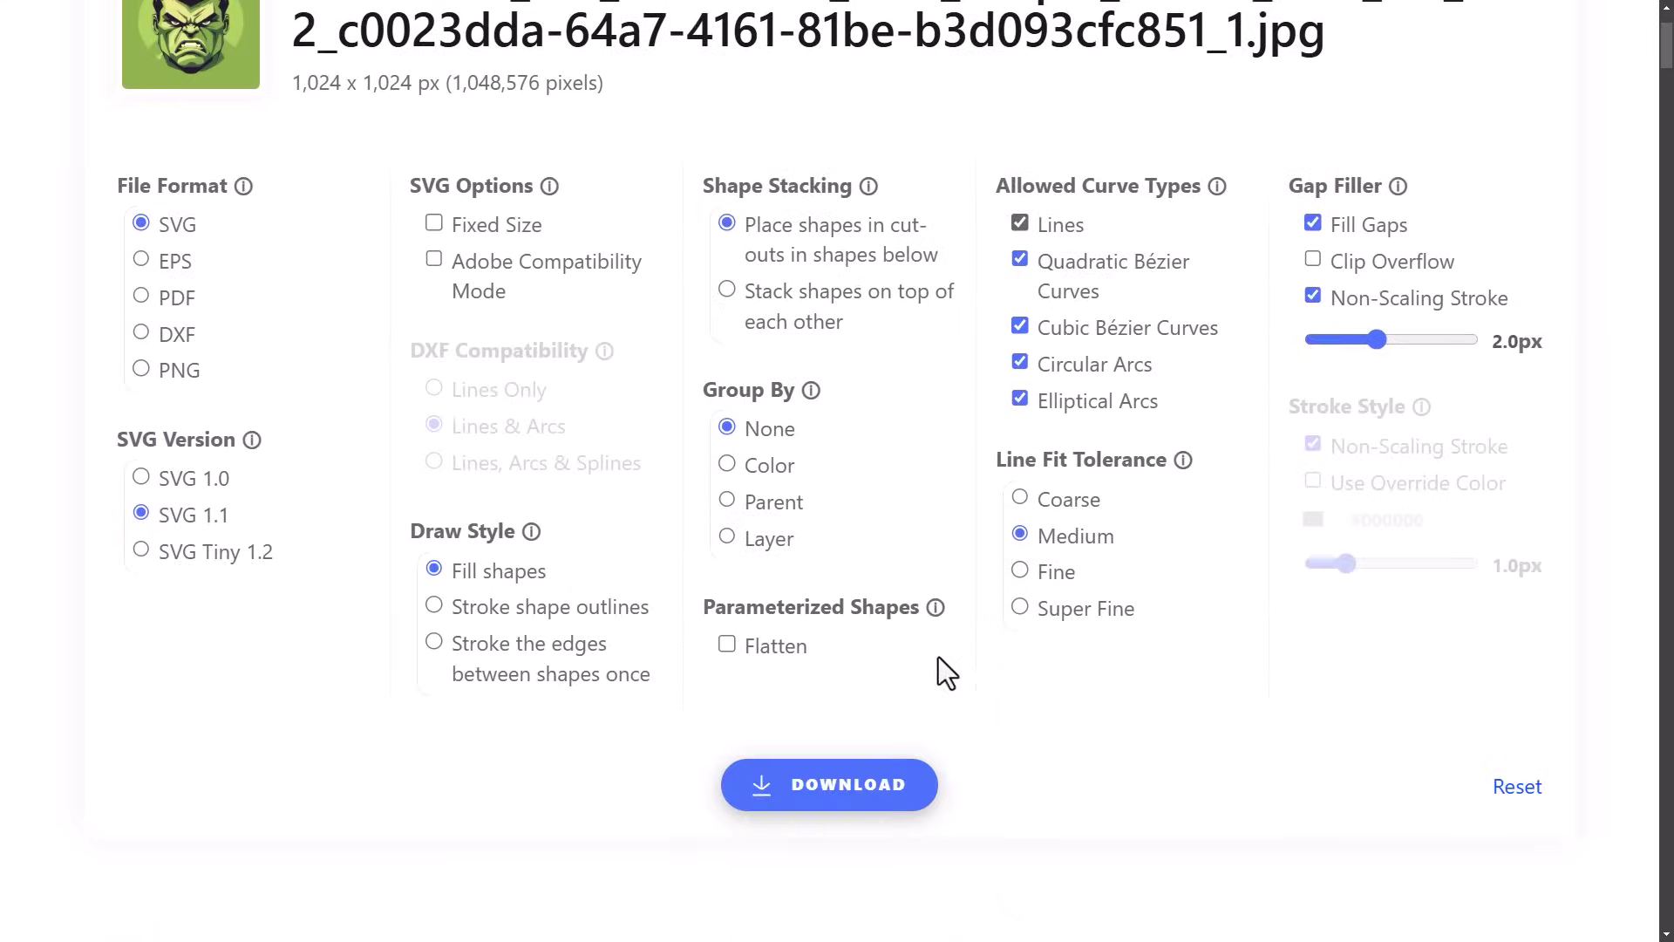
{"action": "left_click", "coordinate": [844, 795]}
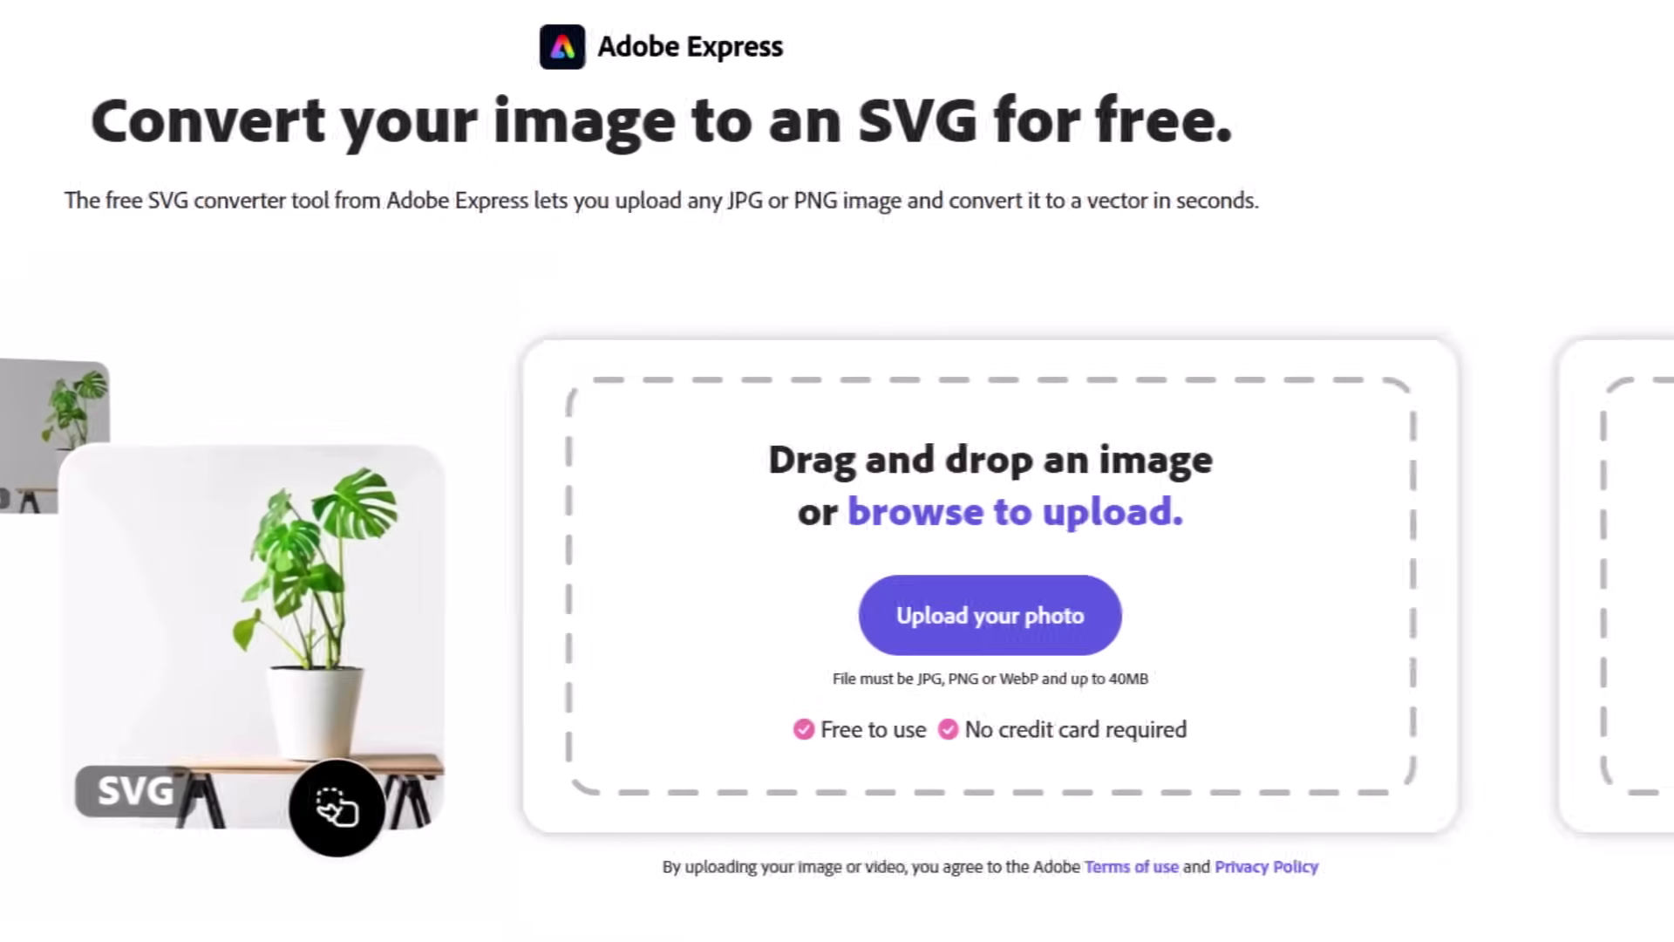
{"action": "left_click_drag", "start_coordinate": [8, 523], "coordinate": [1219, 645]}
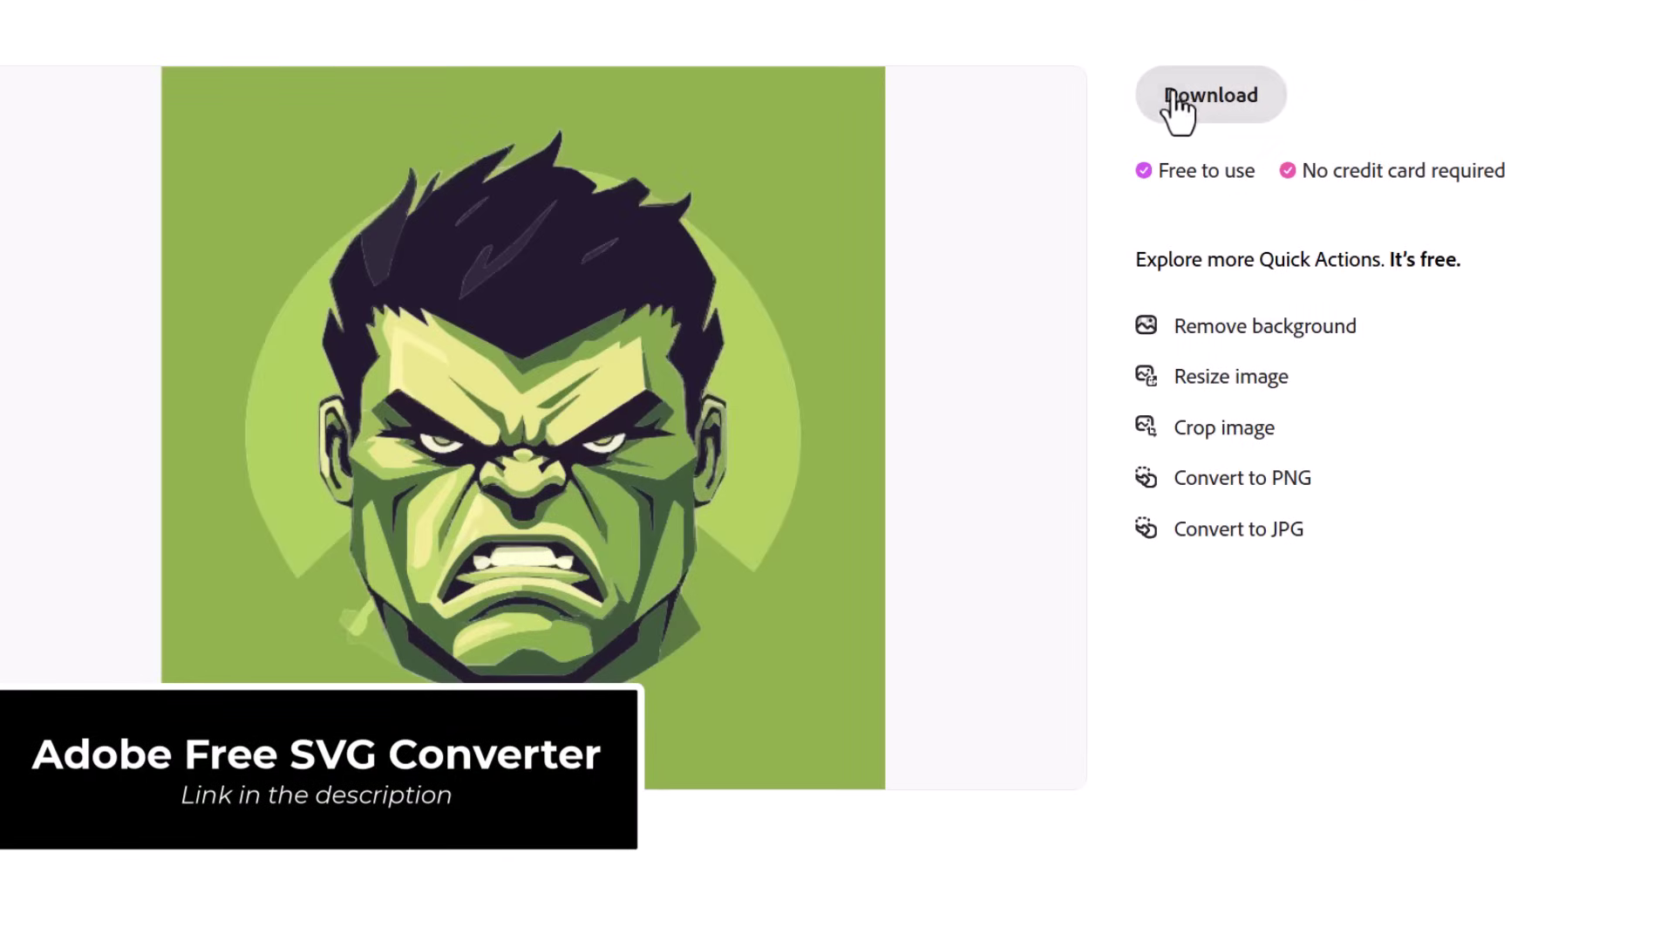
- Download the converted SVG and inspect its paths in Illustrator, isolating the yellow forehead shape
{"action": "left_click", "coordinate": [1212, 98]}
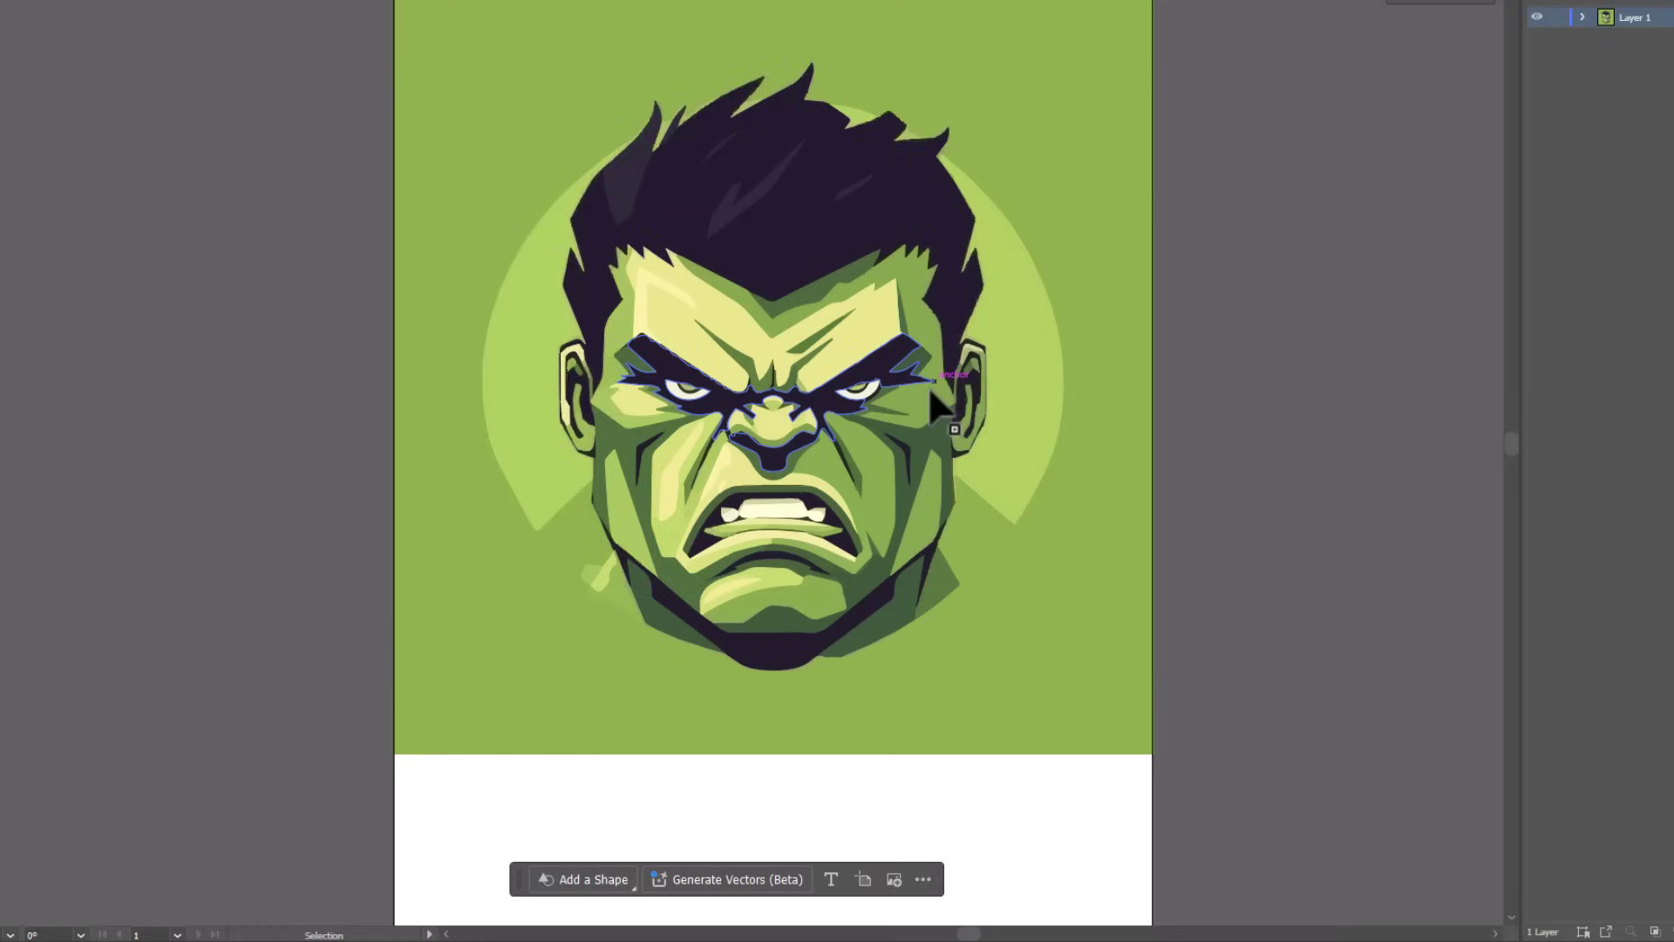
{"action": "scroll", "coordinate": [928, 385], "scroll_direction": "up", "scroll_amount": 3}
{"action": "scroll", "coordinate": [927, 386], "scroll_direction": "up", "scroll_amount": 2}
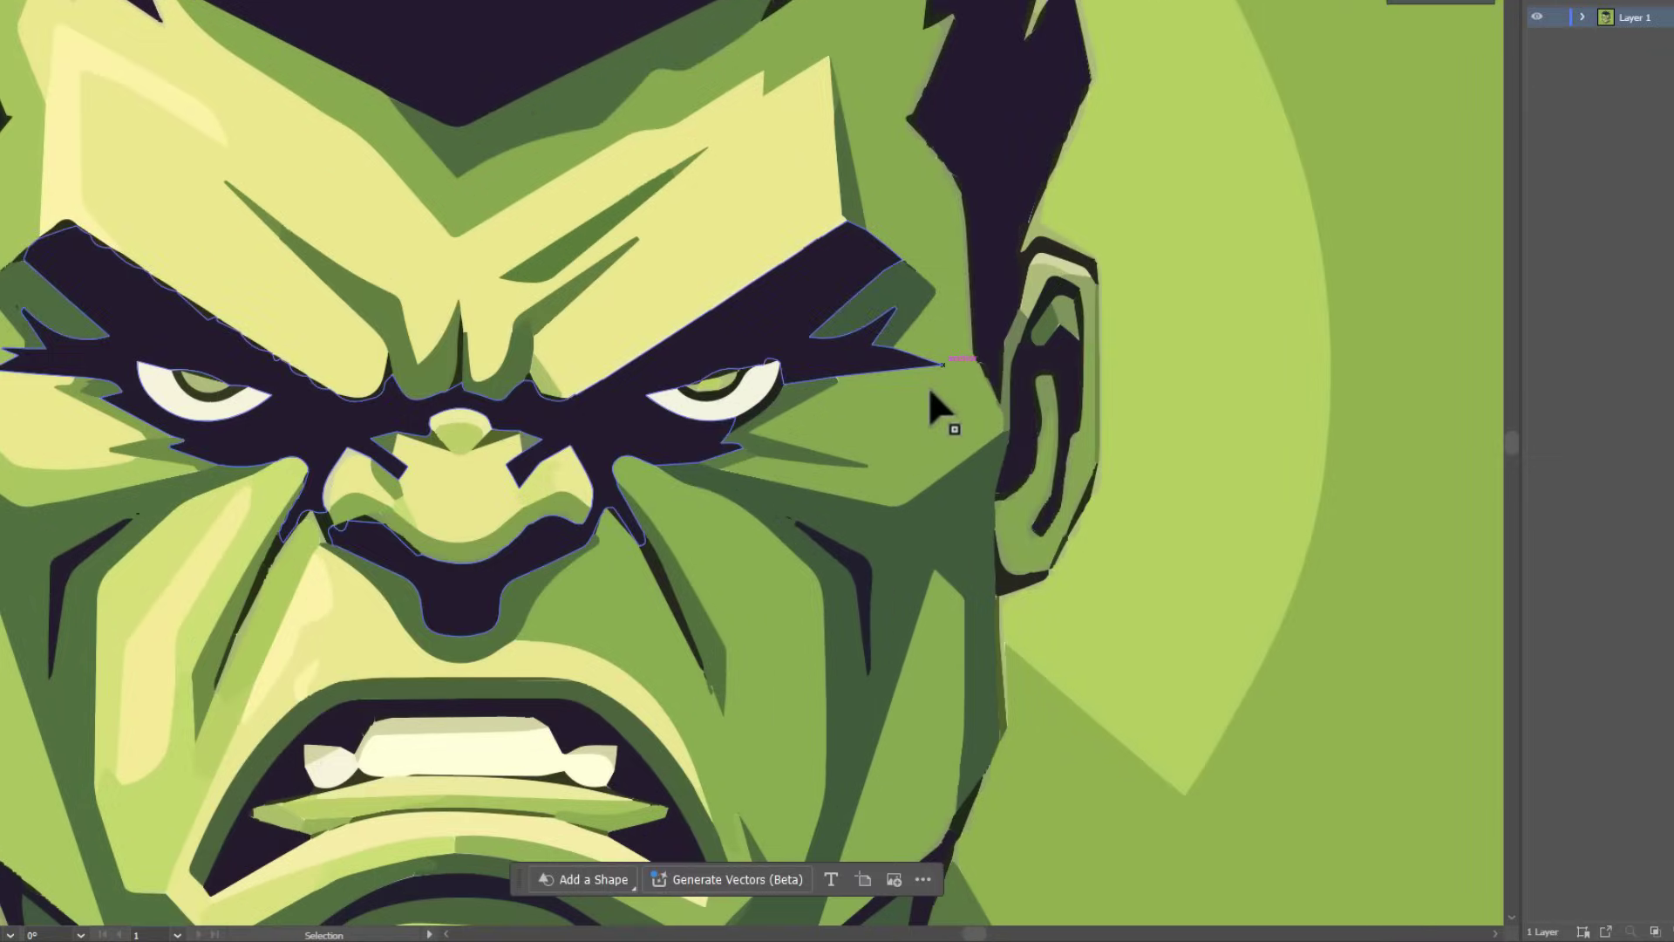
{"action": "left_click", "coordinate": [715, 393]}
{"action": "scroll", "coordinate": [717, 396], "scroll_direction": "up", "scroll_amount": 3}
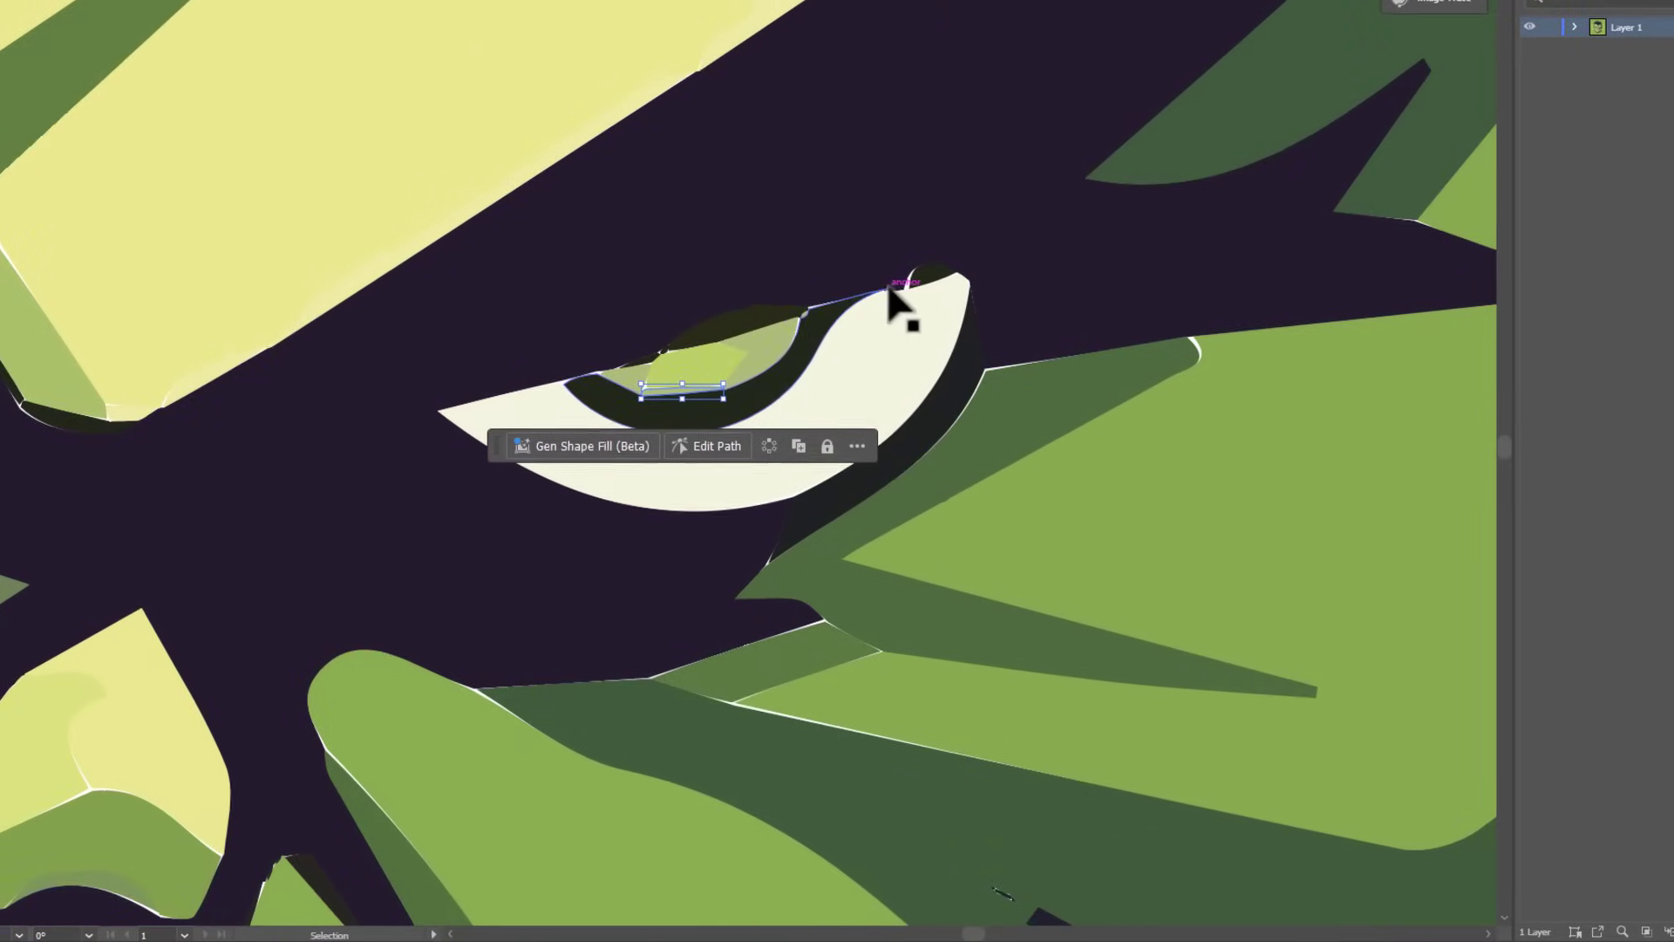
{"action": "key", "text": "ctrl+a"}
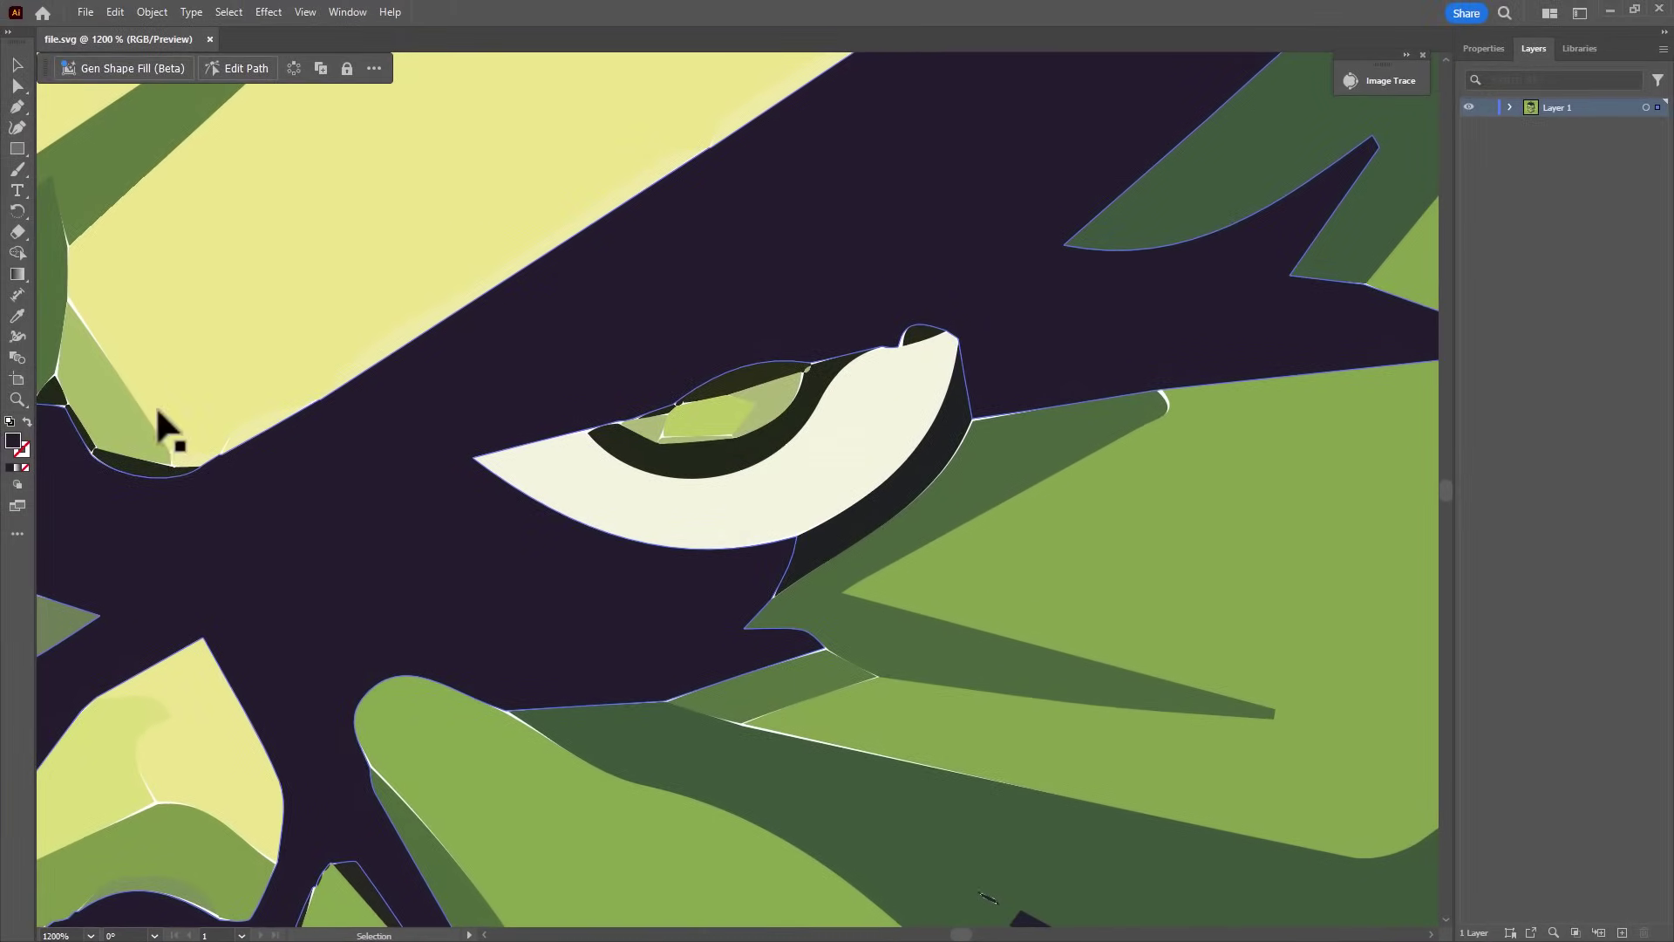
{"action": "left_click", "coordinate": [158, 410]}
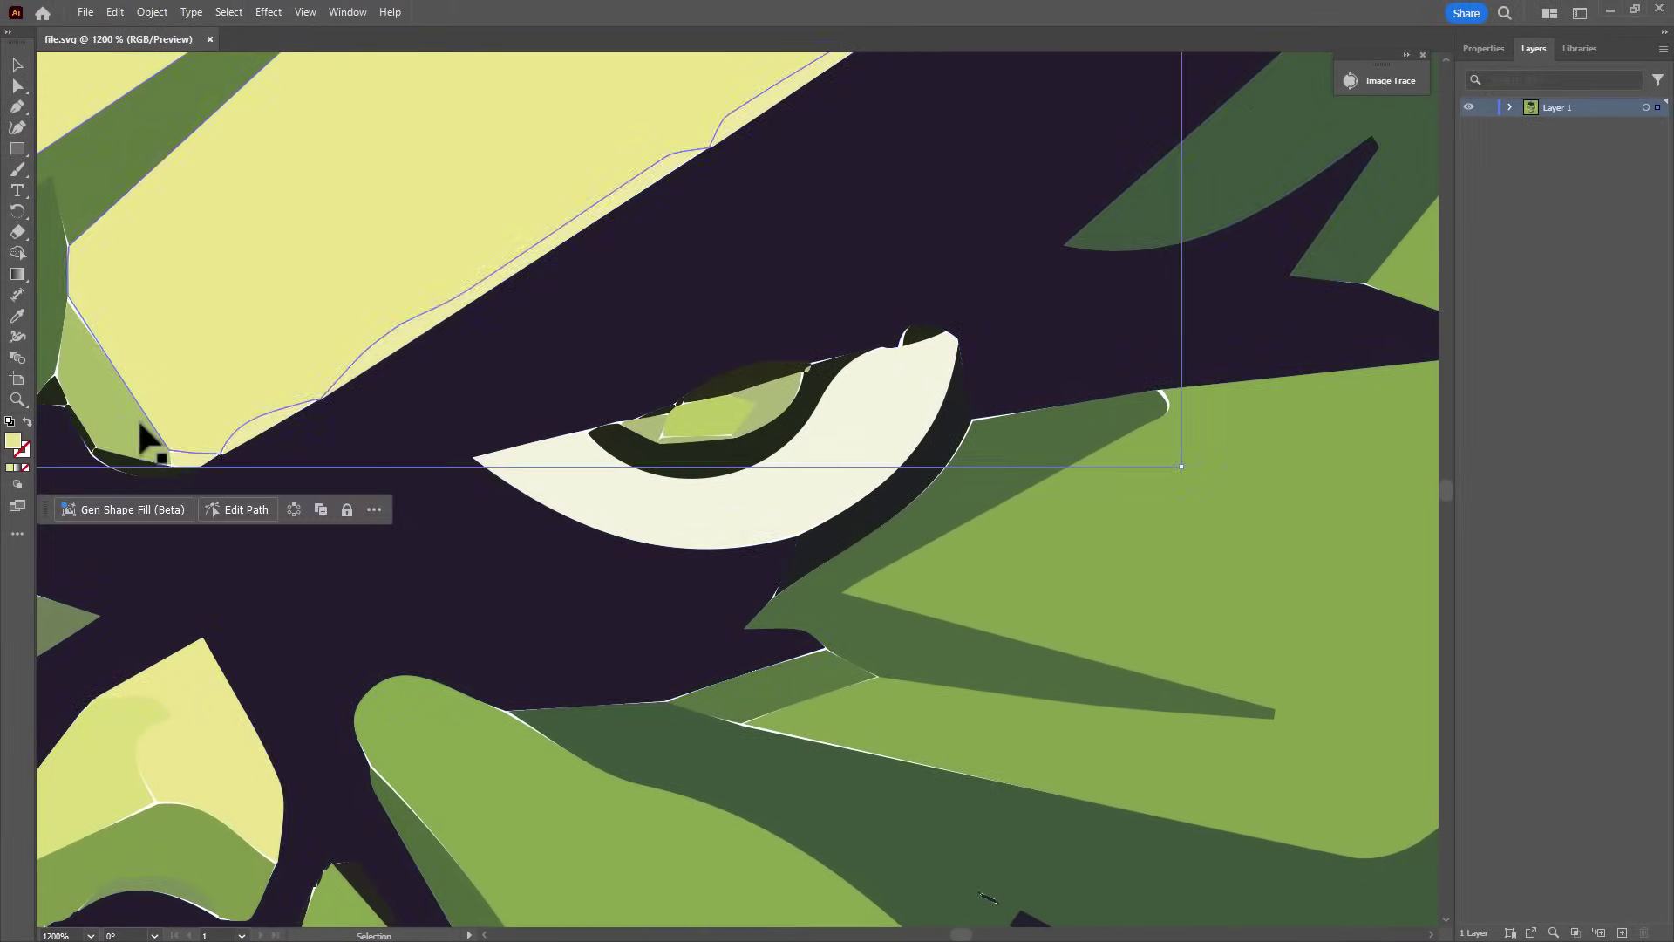
{"action": "key", "text": "ctrl+0"}
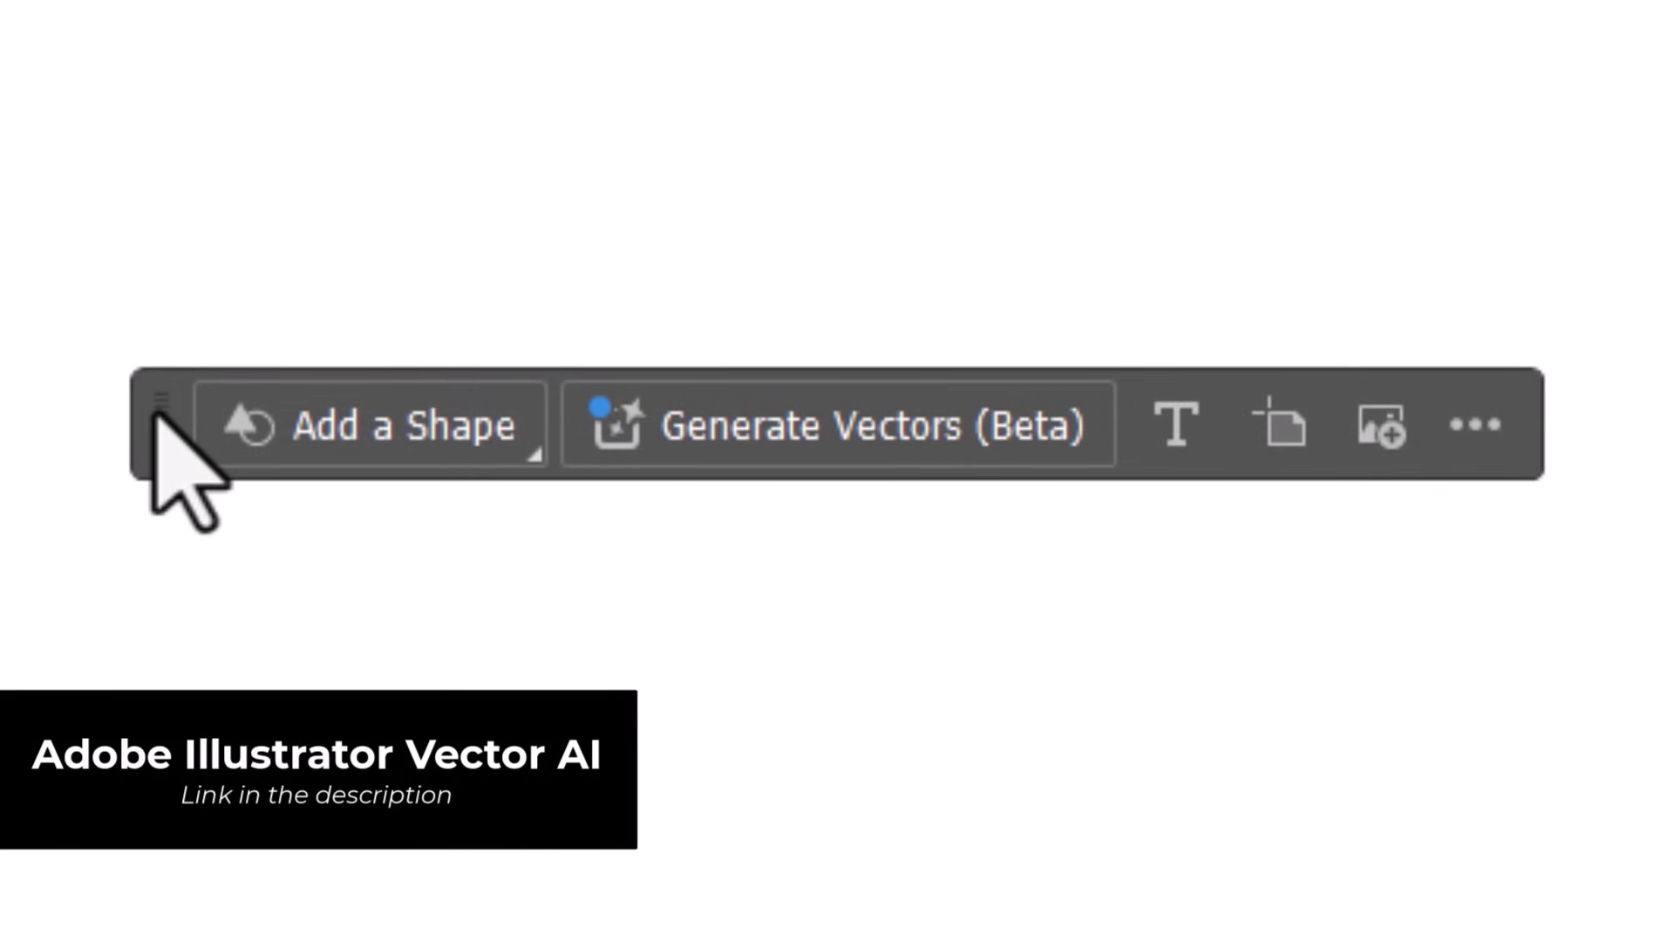
- Generate vector emblems with Generate Vectors (Beta) from the pasted green angry Hulk-face prompt
{"action": "left_click", "coordinate": [922, 433]}
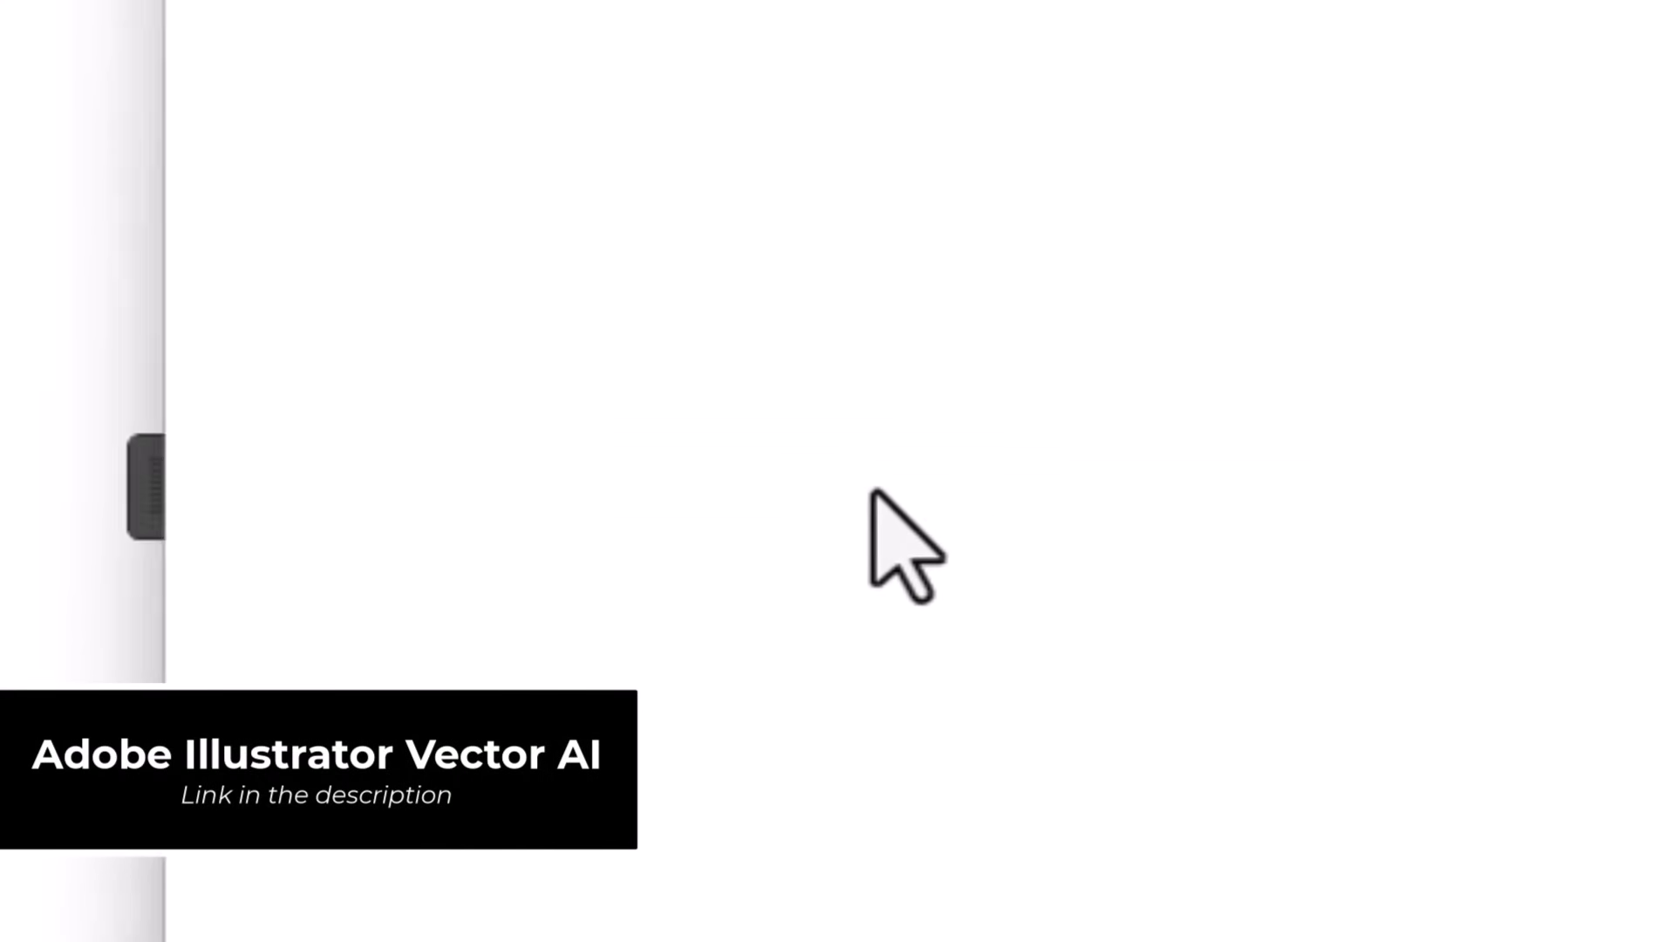
{"action": "type", "text": "a vector emblem of the face of the incredible hulk, green, angry"}
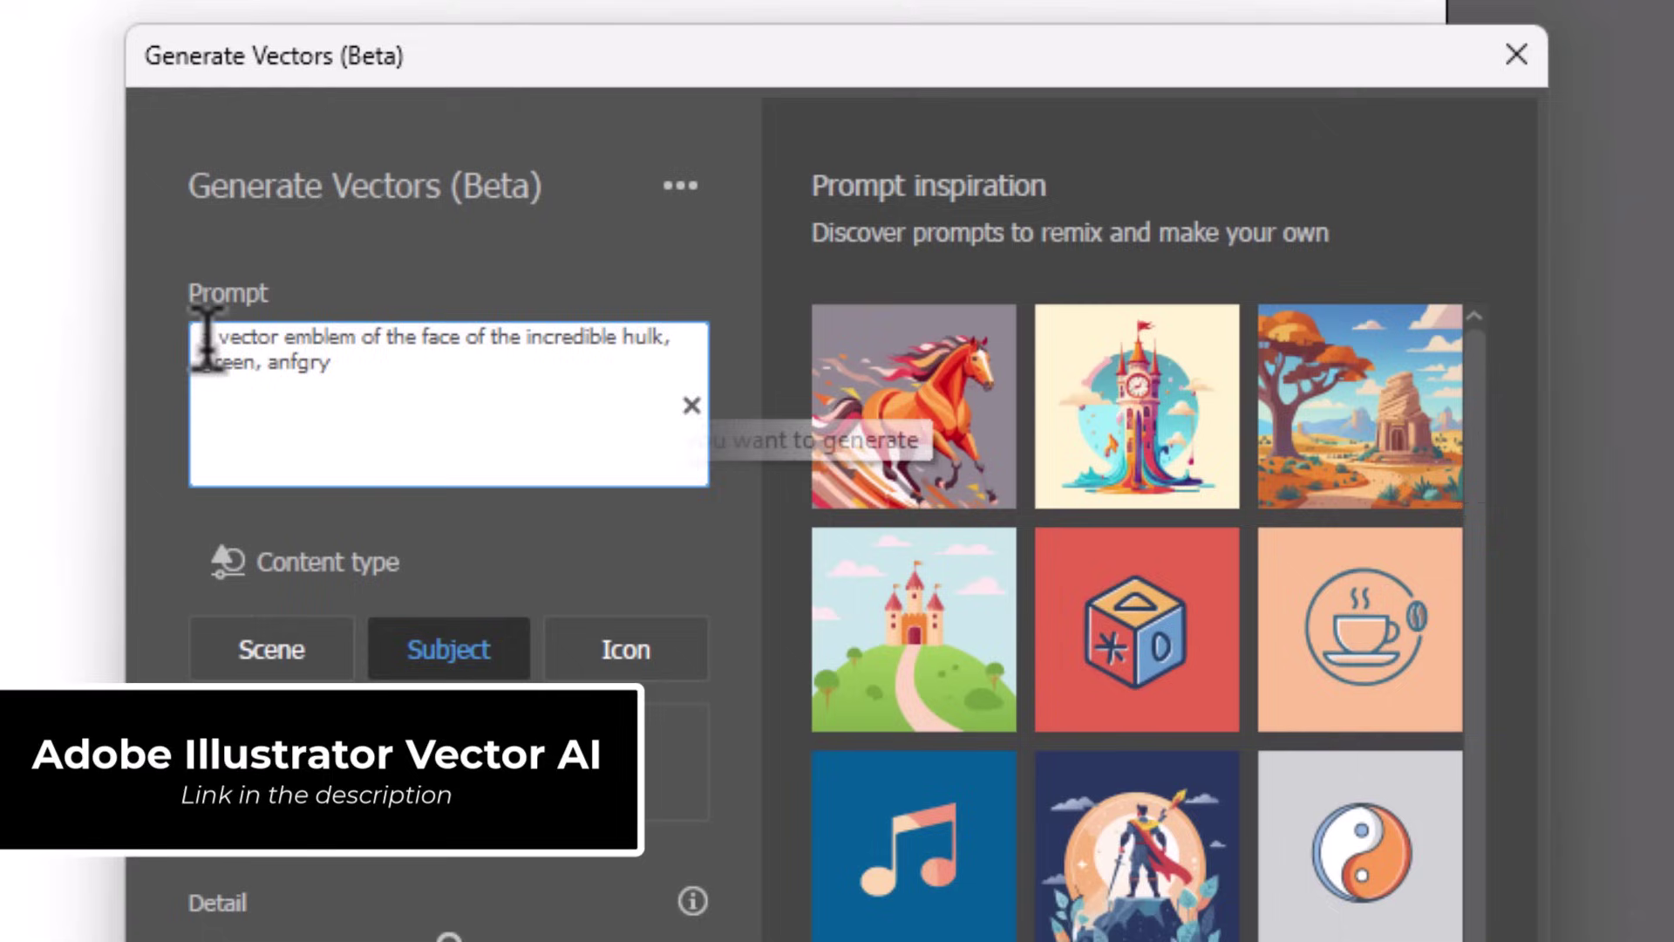
{"action": "left_click_drag", "start_coordinate": [197, 336], "coordinate": [479, 341]}
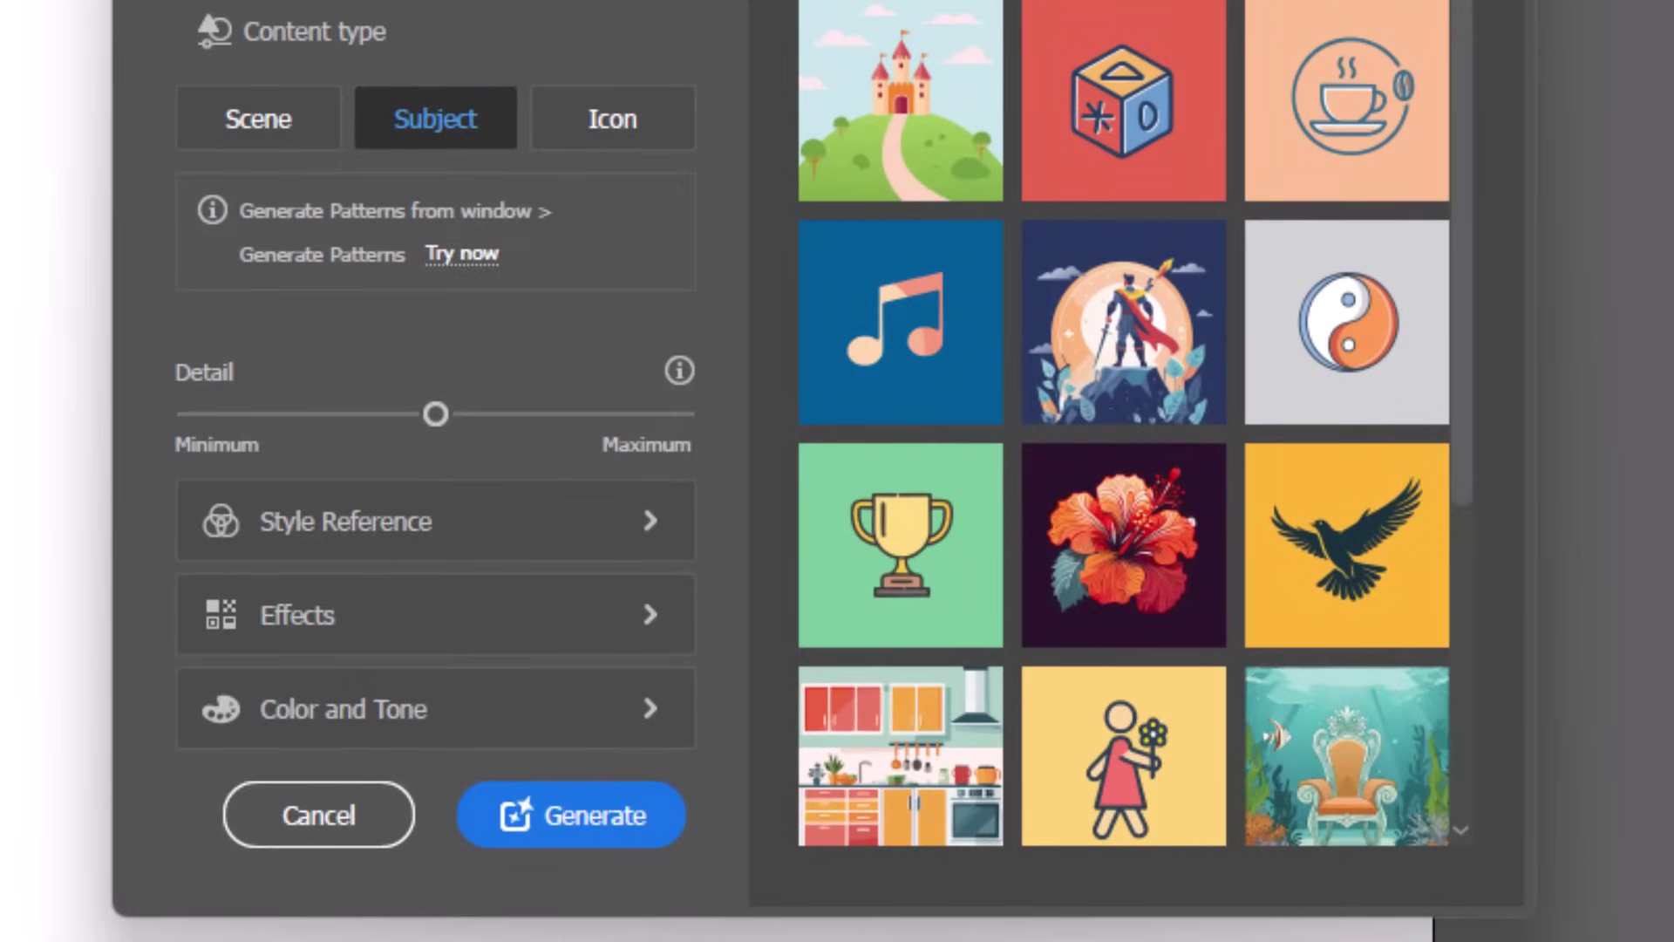
{"action": "left_click", "coordinate": [621, 132]}
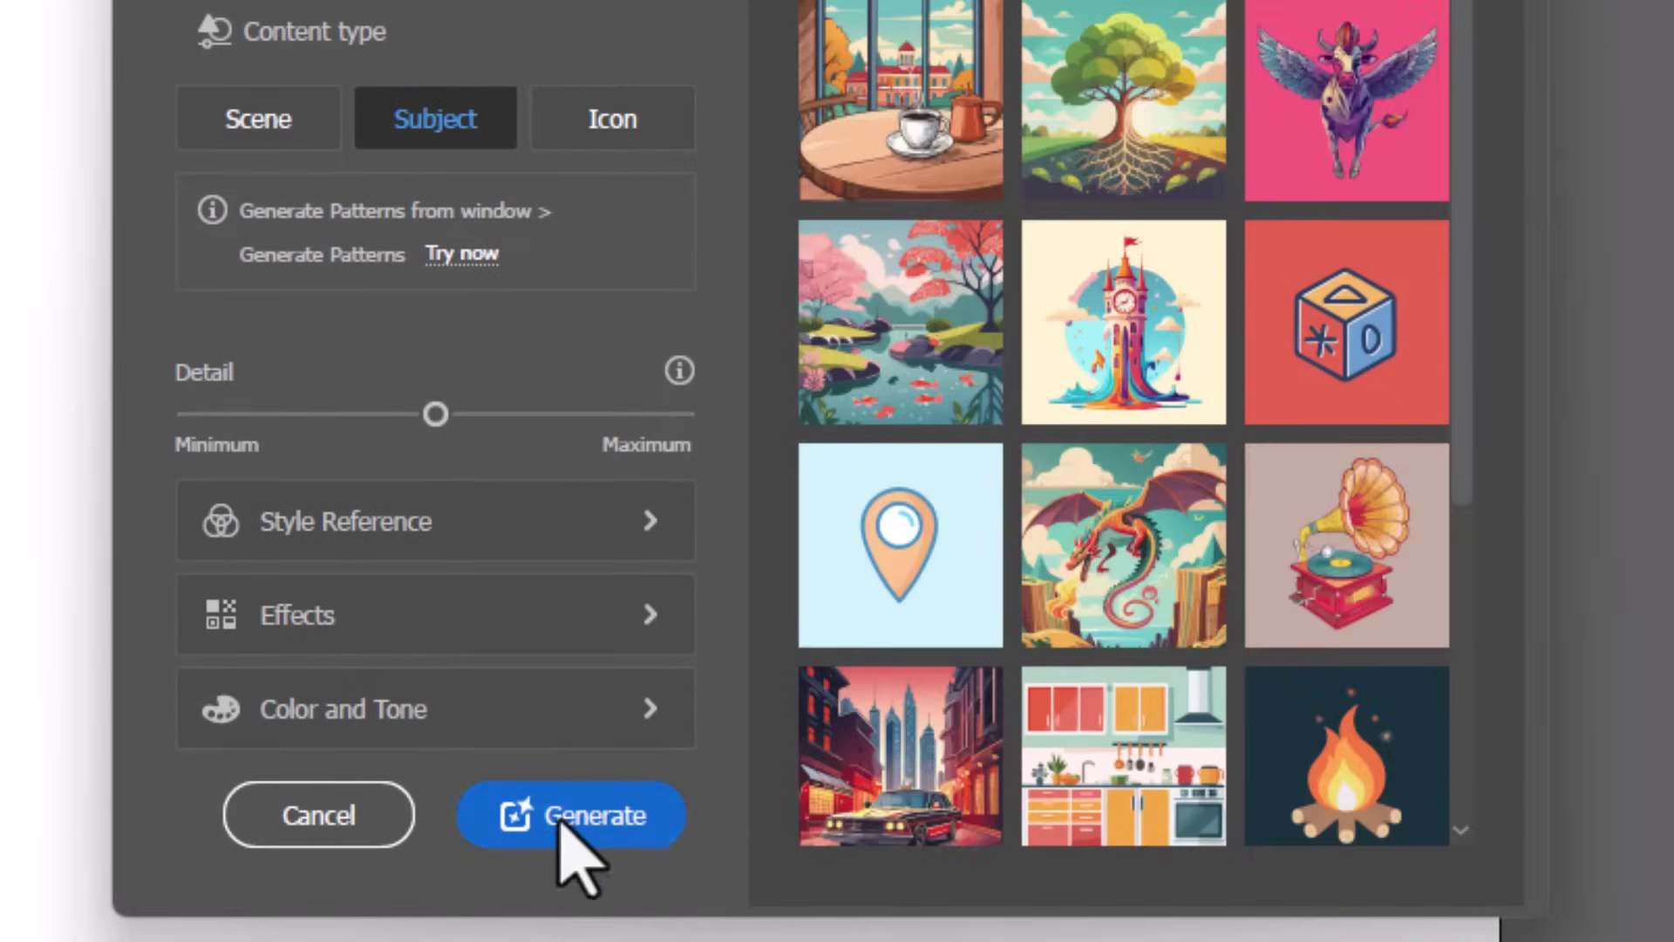
{"action": "left_click", "coordinate": [562, 820]}
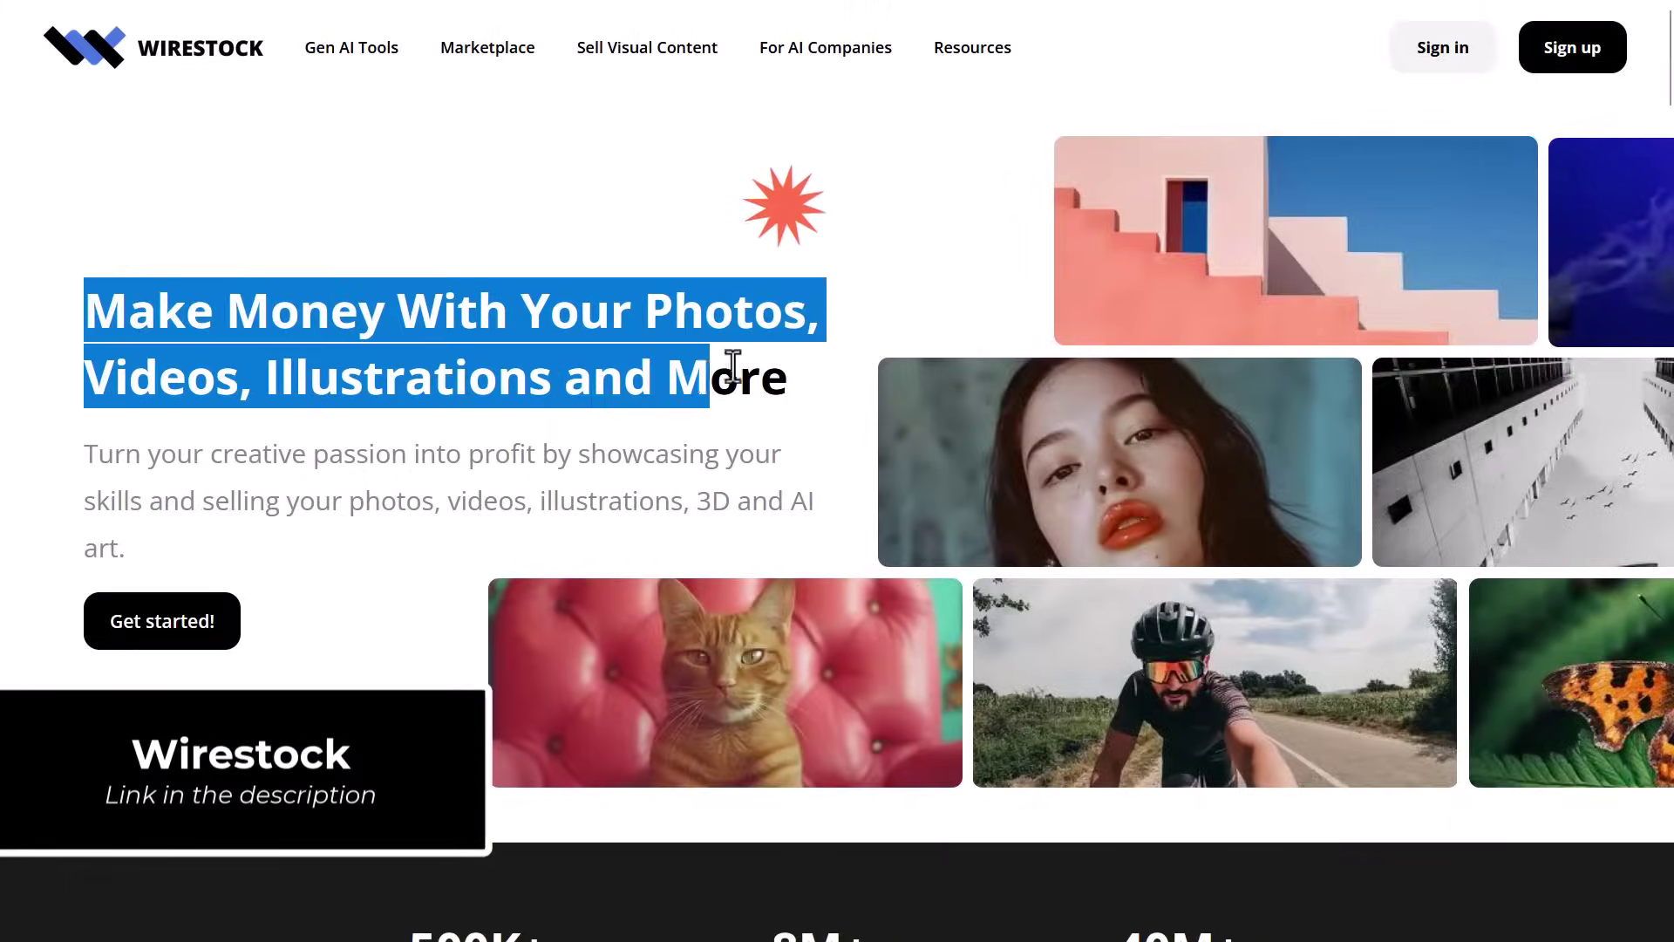
- Start a Wirestock marketplace submission and upload 16 image files
{"action": "scroll", "coordinate": [797, 410], "scroll_direction": "down", "scroll_amount": 10}
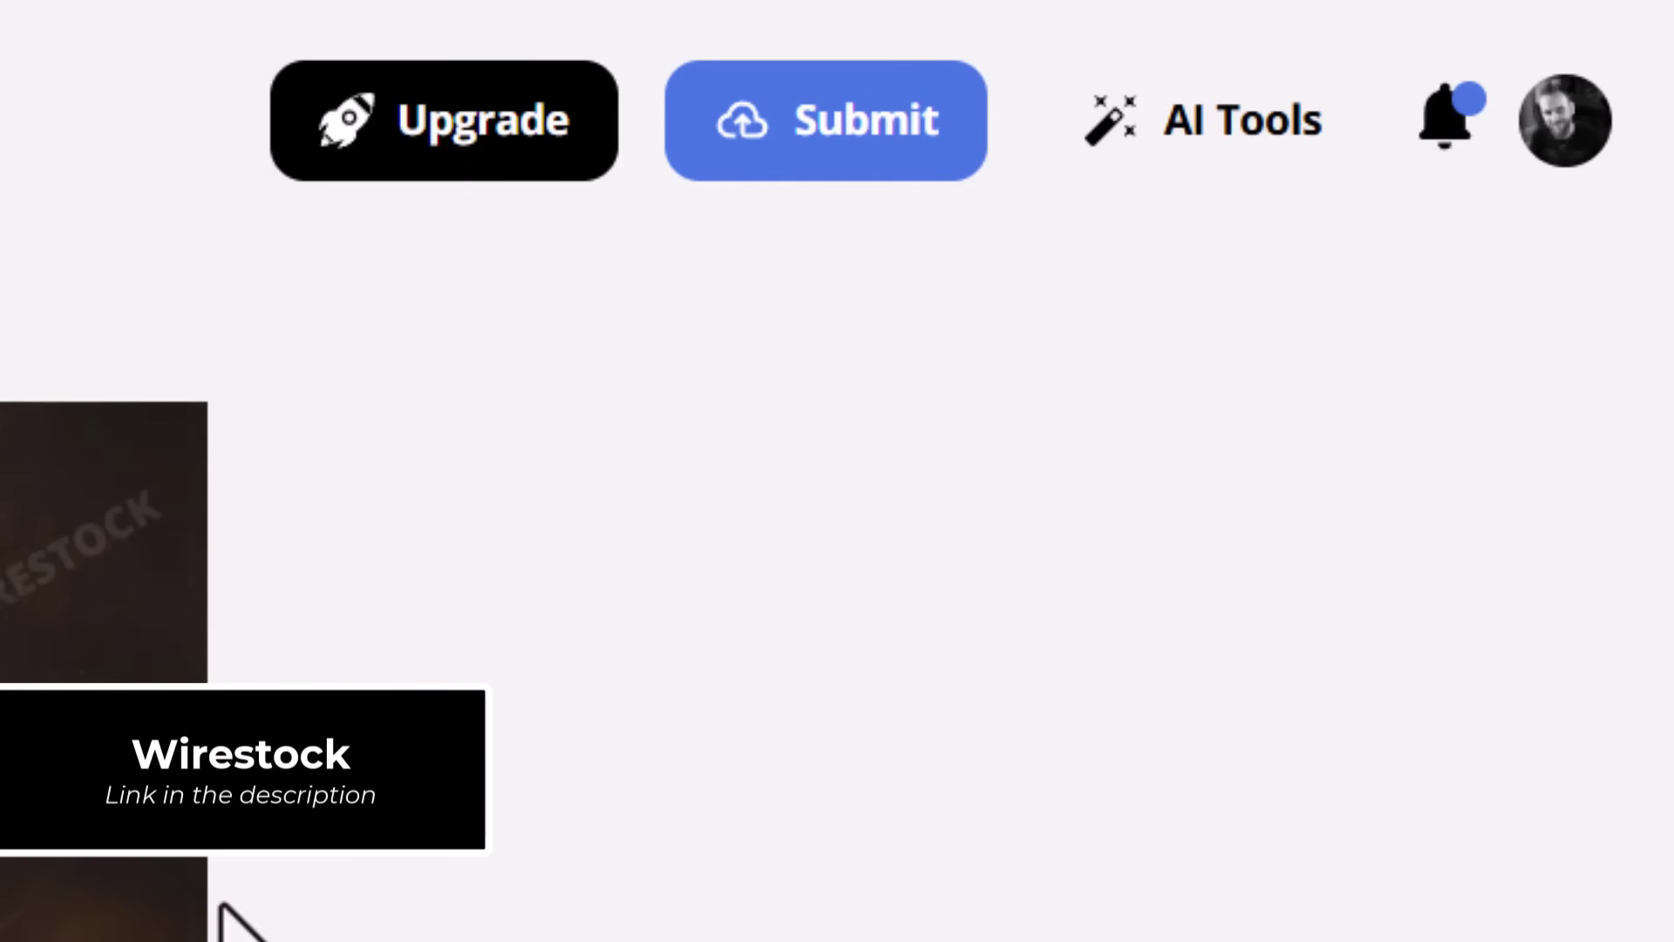
{"action": "left_click", "coordinate": [865, 144]}
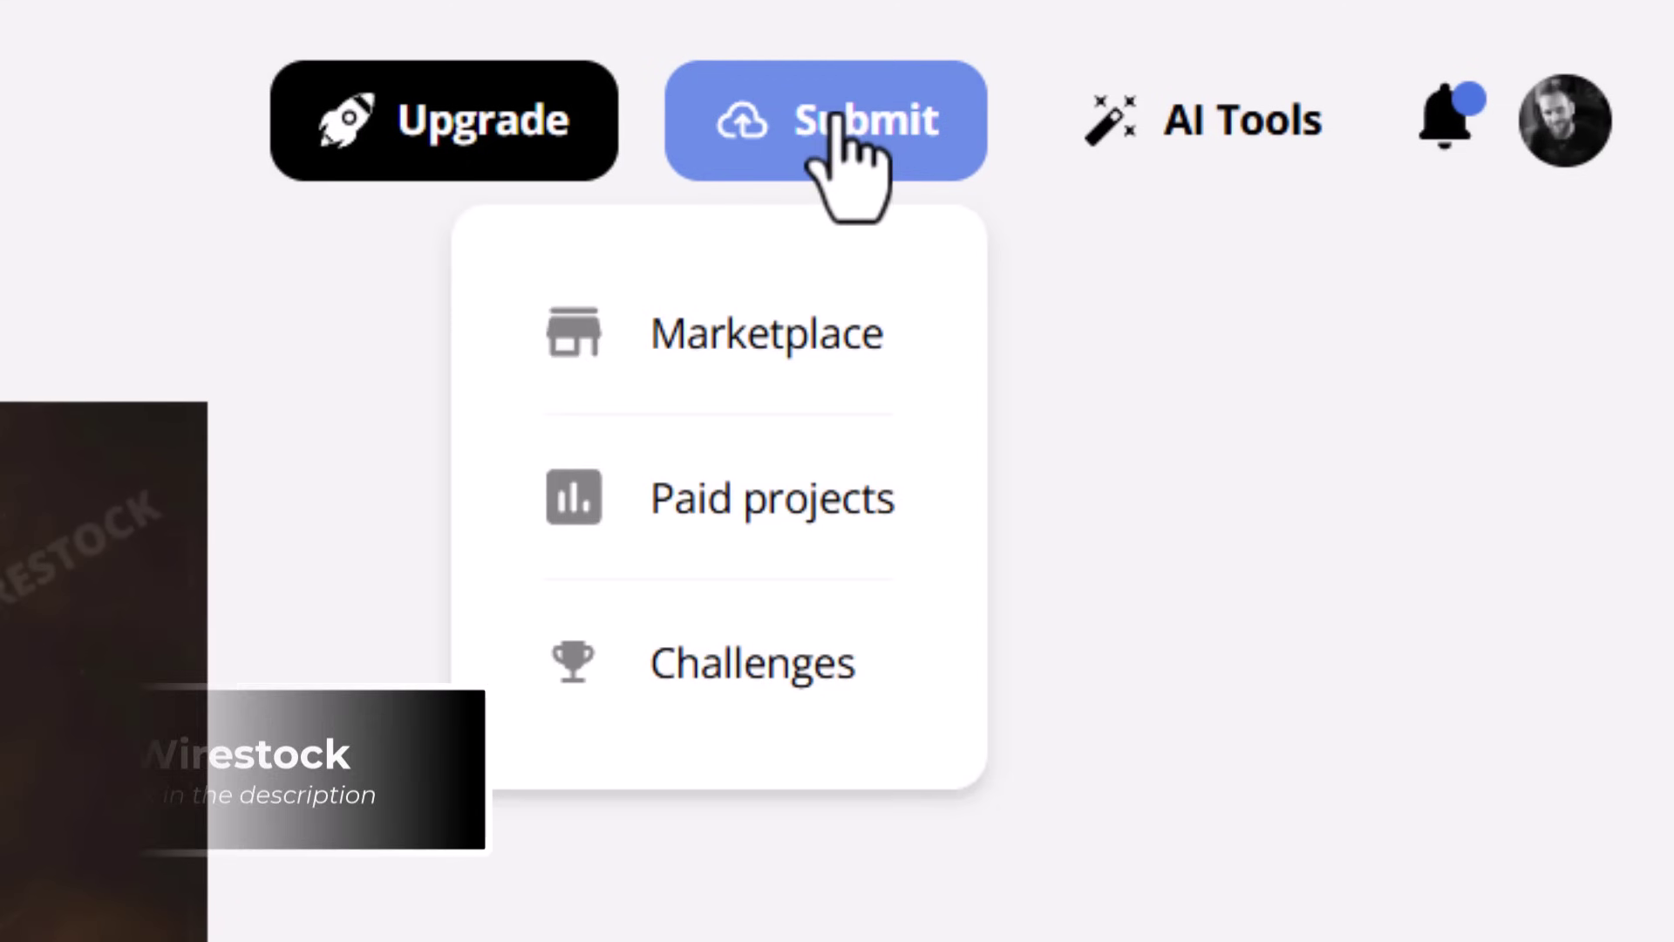
{"action": "left_click", "coordinate": [793, 349]}
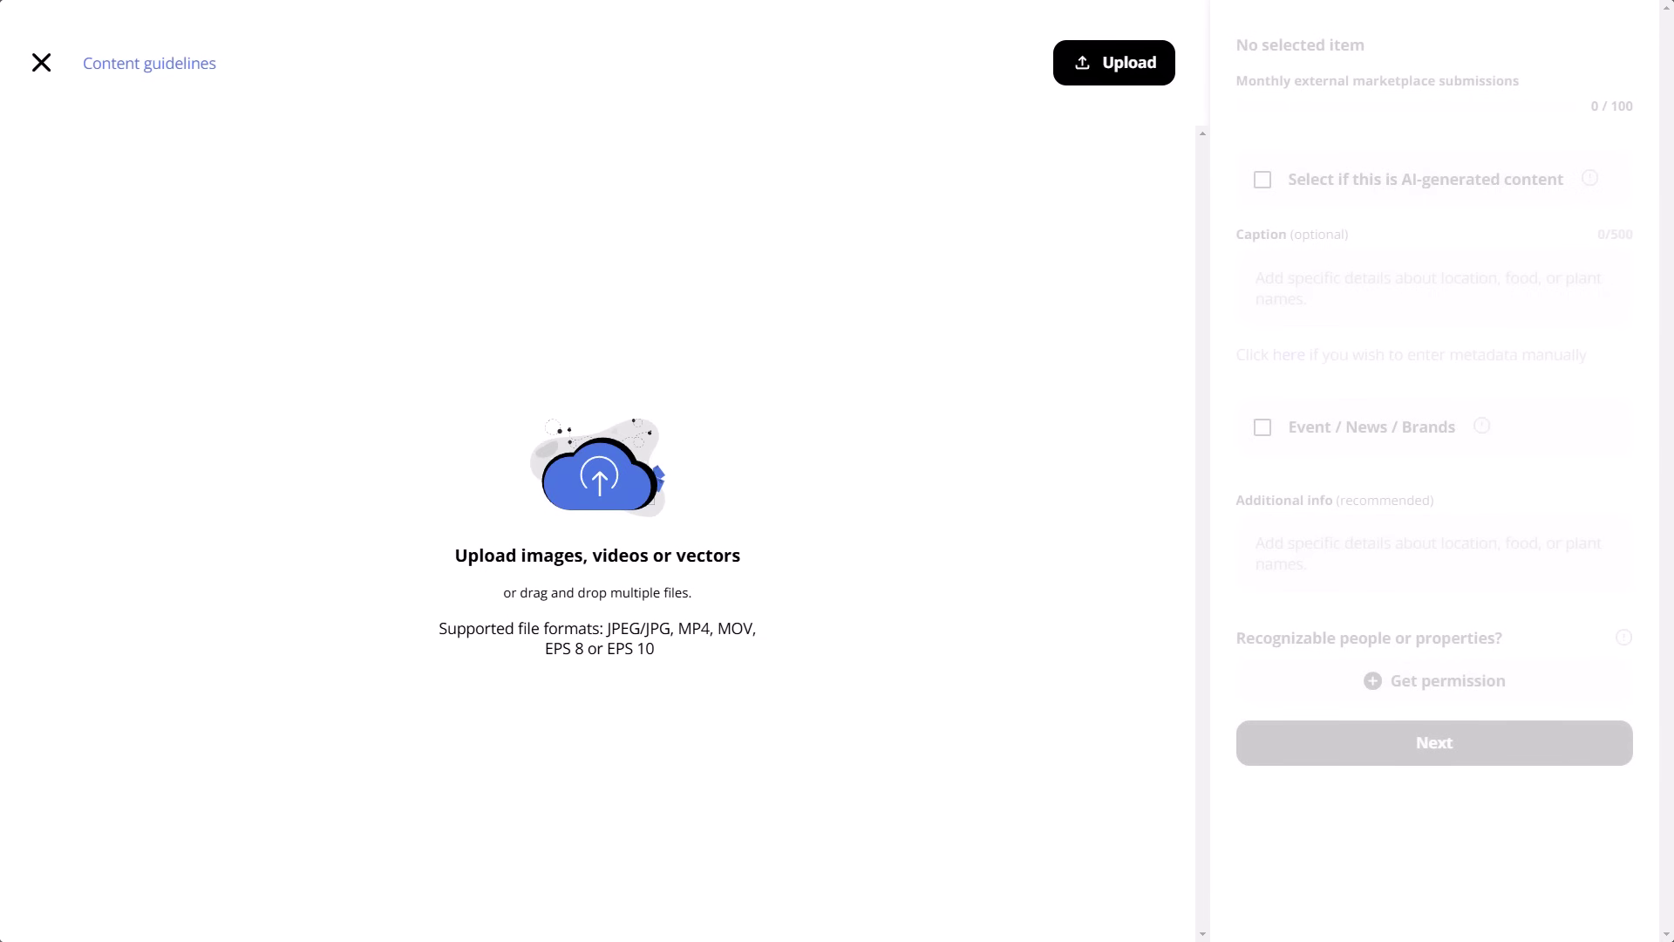
{"action": "left_click_drag", "start_coordinate": [309, 249], "coordinate": [727, 275]}
{"action": "left_click_drag", "start_coordinate": [632, 348], "coordinate": [611, 375]}
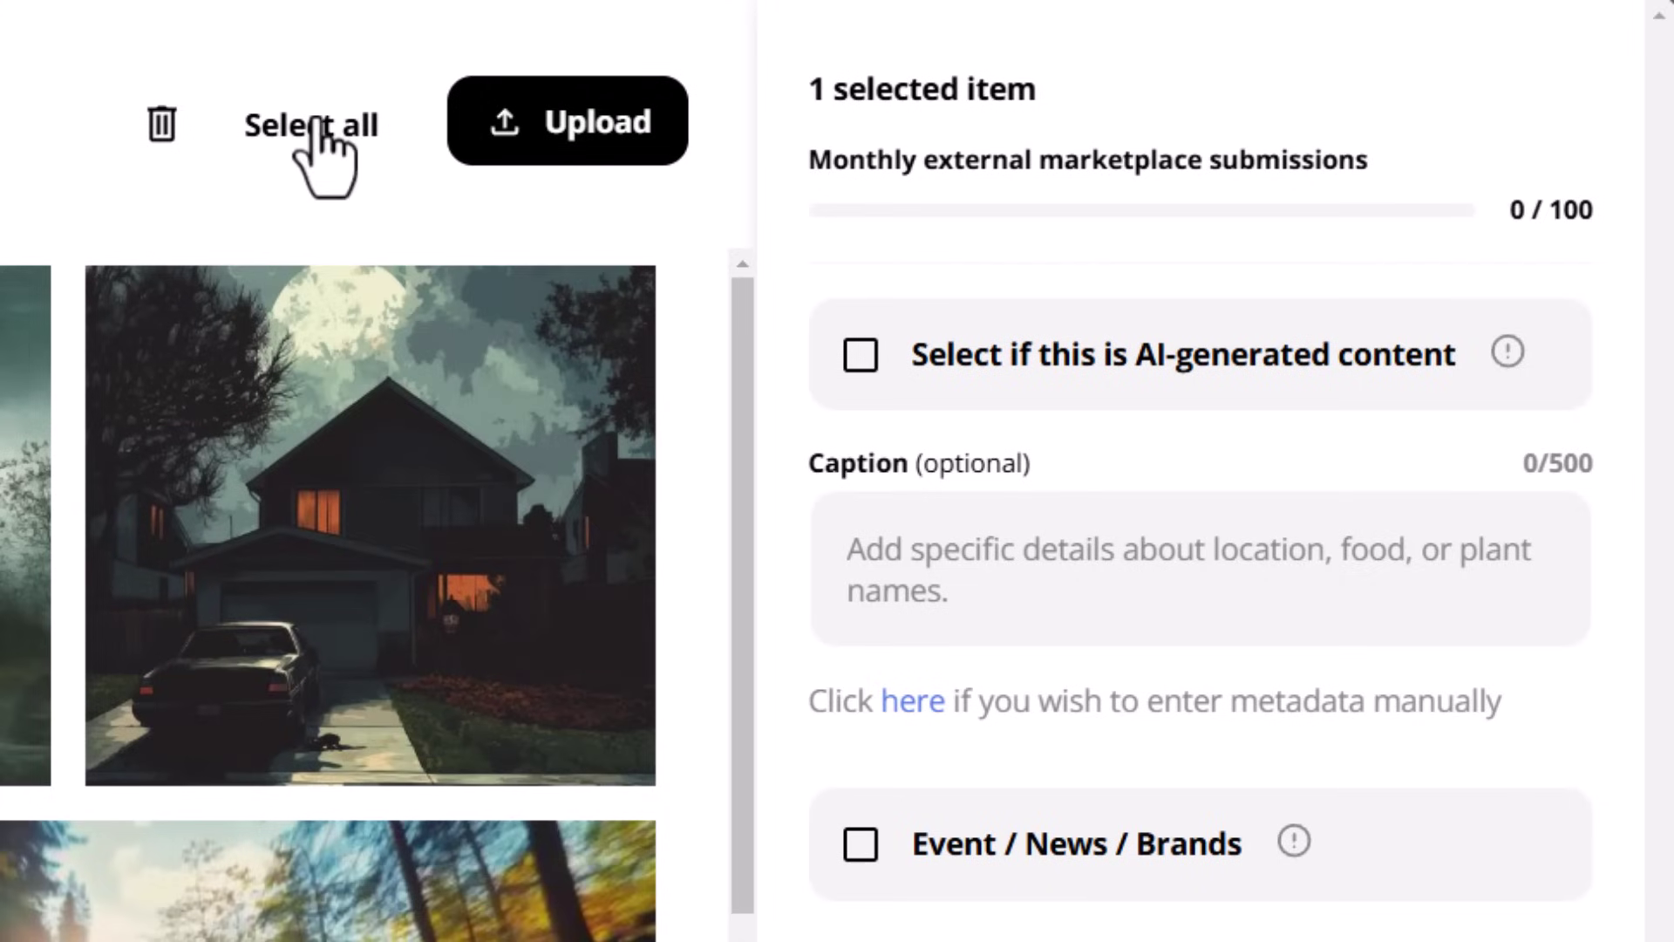
- Select all 16 images, mark them as AI-generated, and submit them to external marketplaces
{"action": "left_click", "coordinate": [1002, 63]}
{"action": "left_click", "coordinate": [863, 495]}
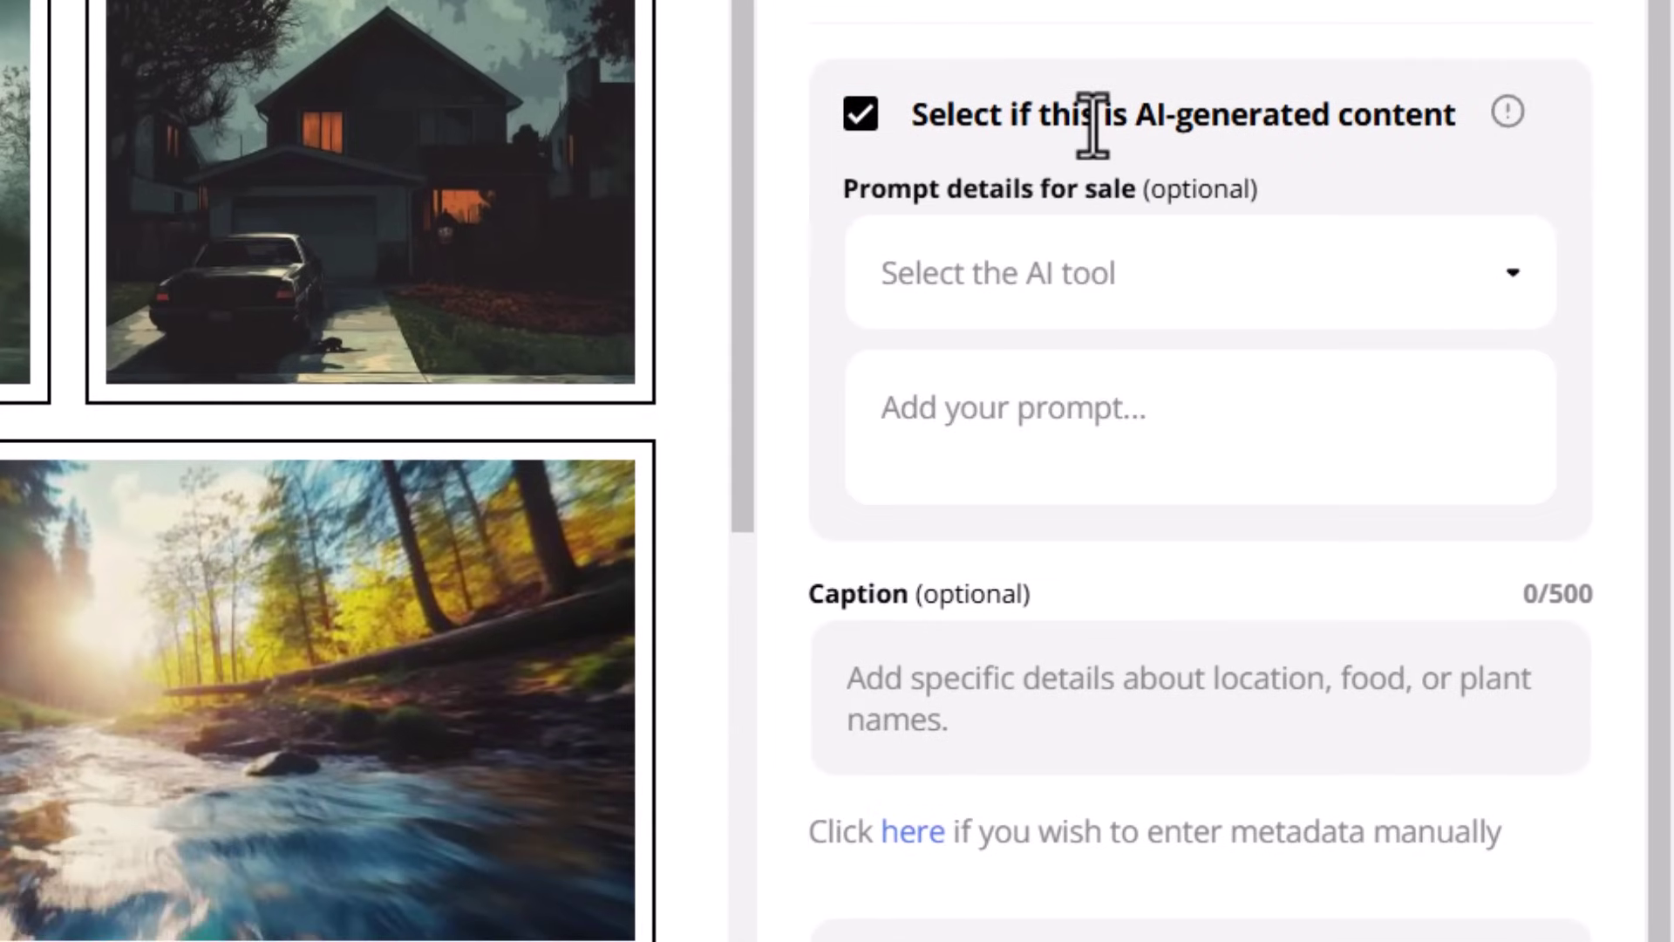
{"action": "left_click", "coordinate": [1108, 680]}
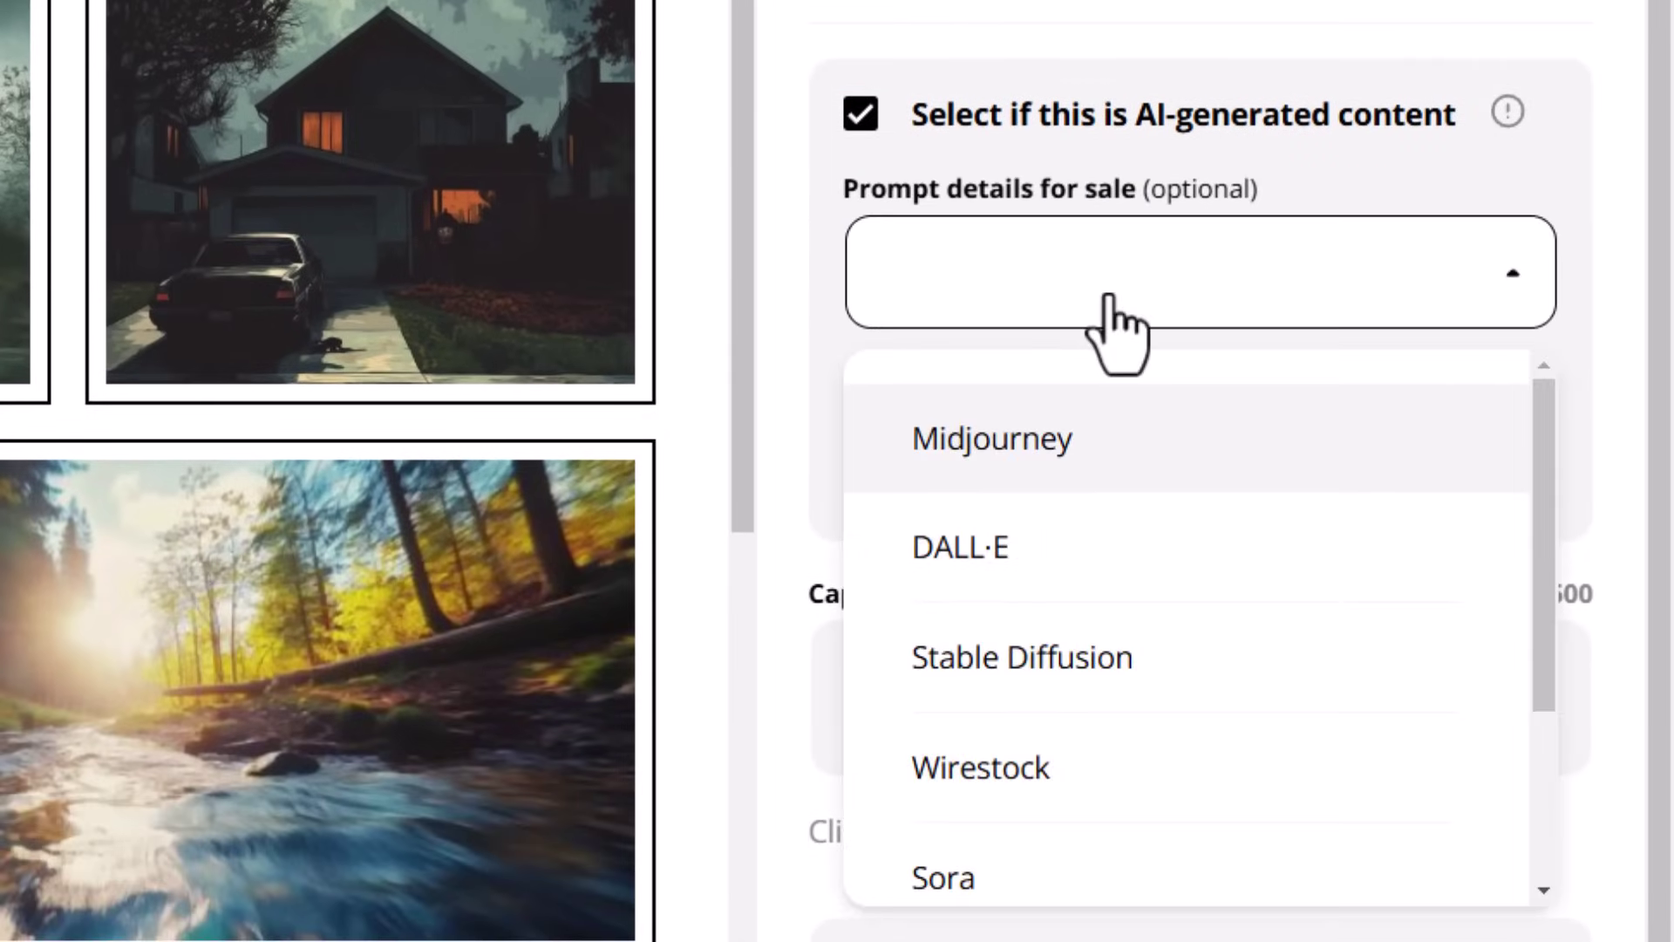
{"action": "left_click", "coordinate": [1062, 476]}
{"action": "scroll", "coordinate": [1134, 503], "scroll_direction": "down", "scroll_amount": 5}
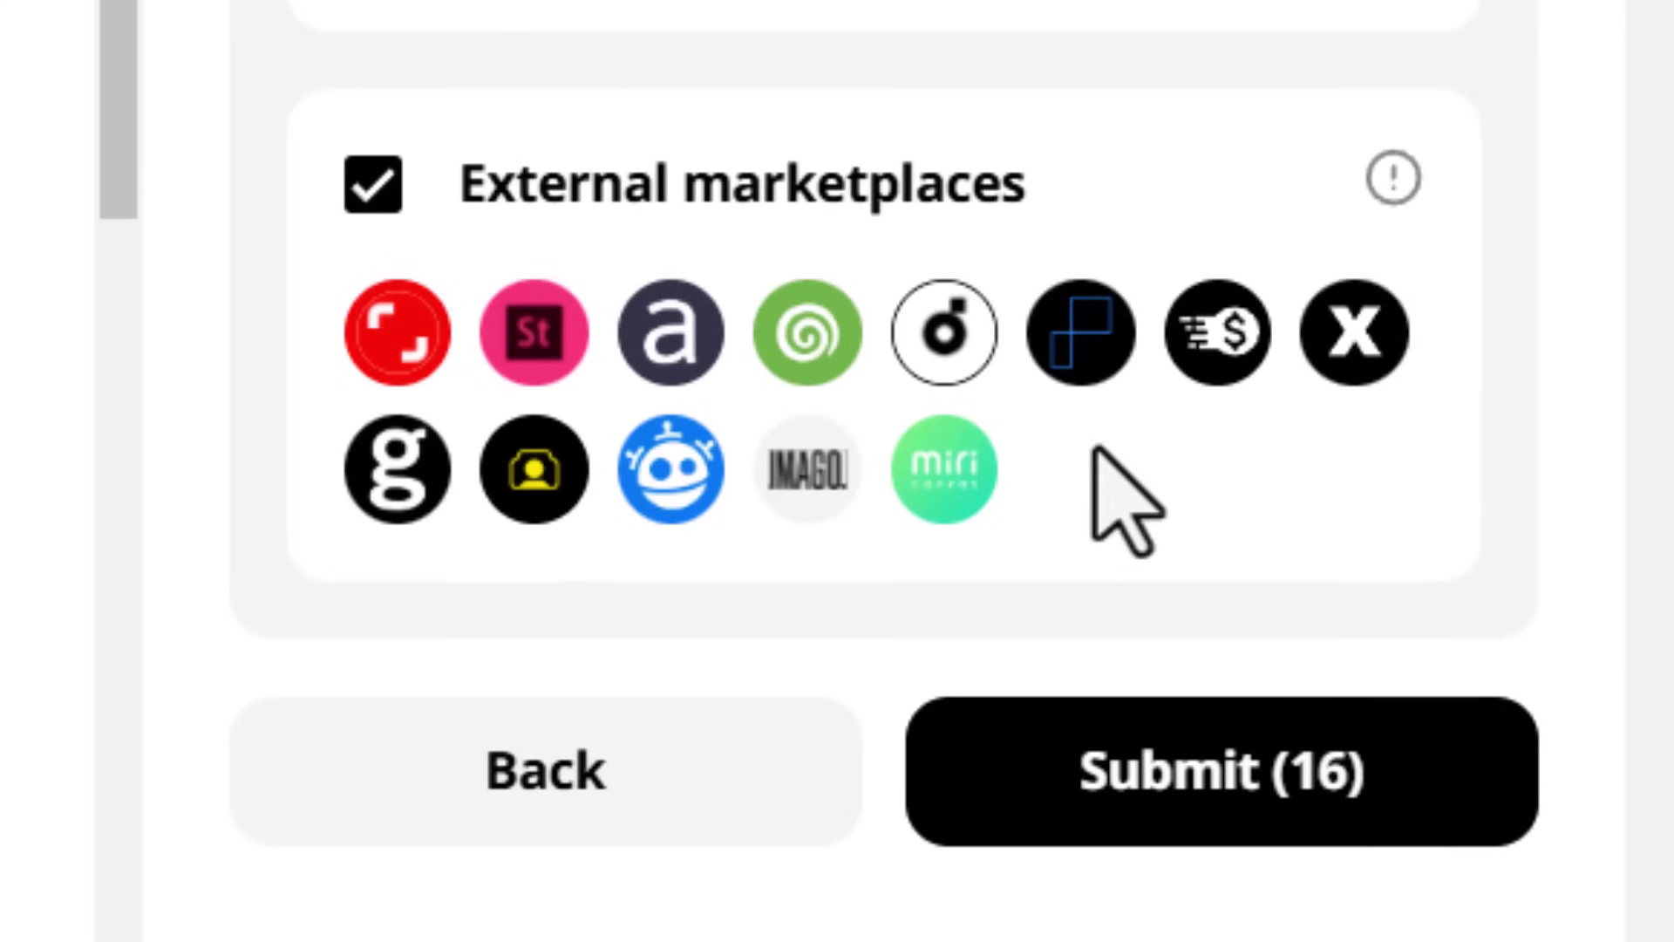
{"action": "left_click", "coordinate": [1202, 822]}
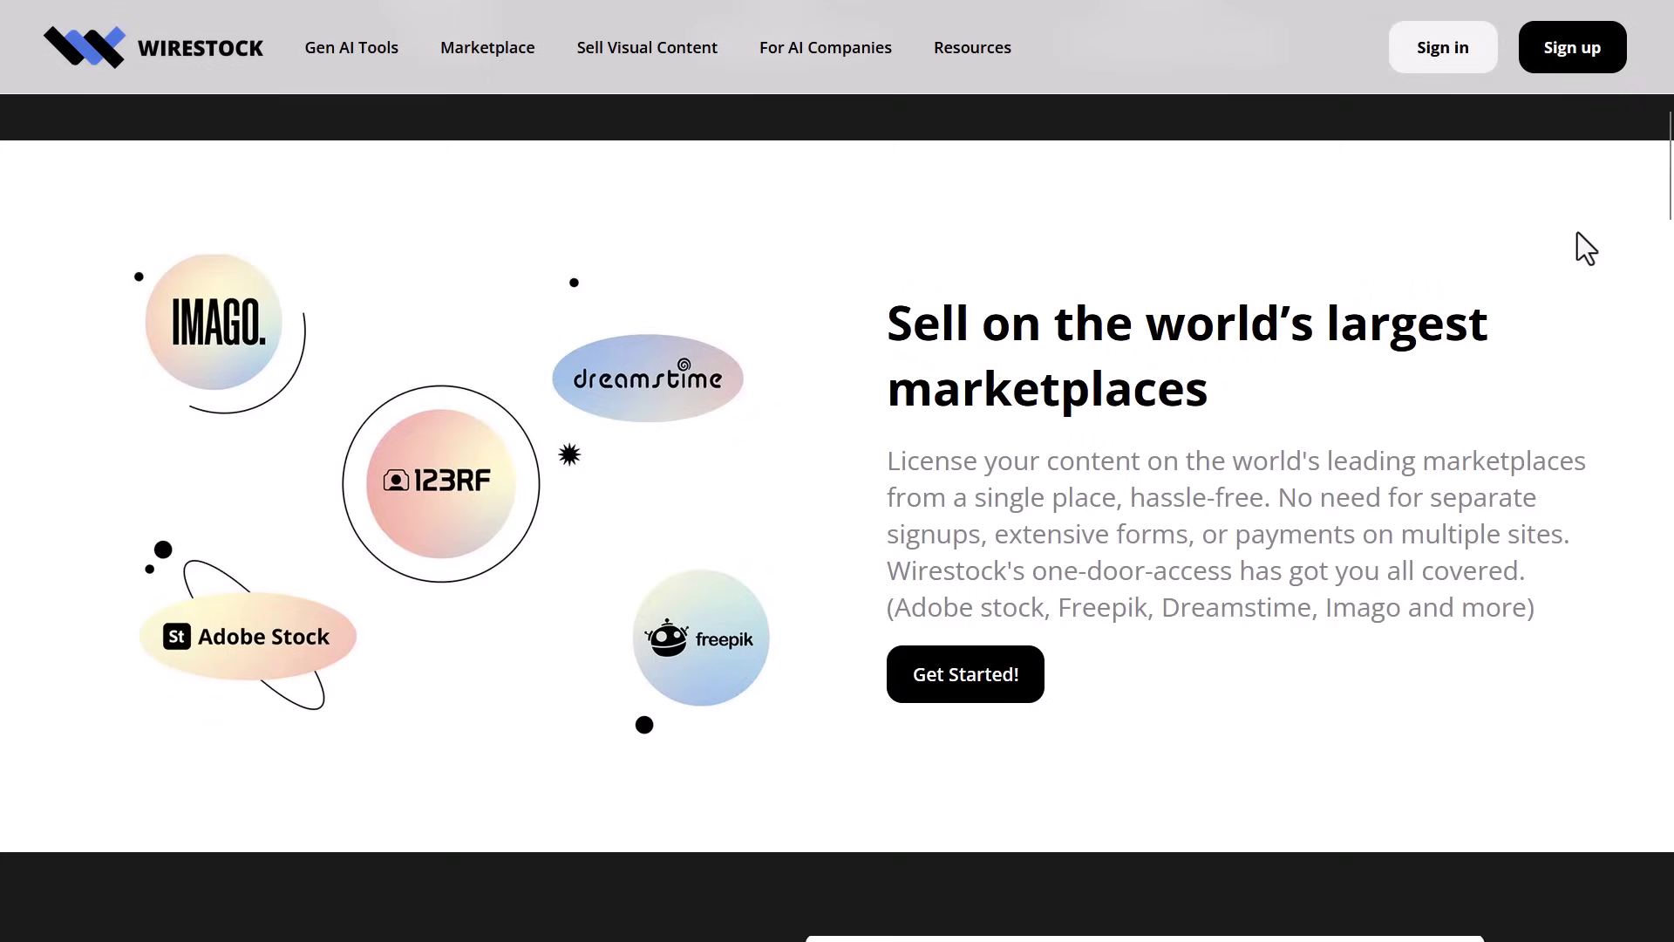
- Scroll through an example creator's portfolio gallery
{"action": "scroll", "coordinate": [421, 314], "scroll_direction": "down", "scroll_amount": 9}
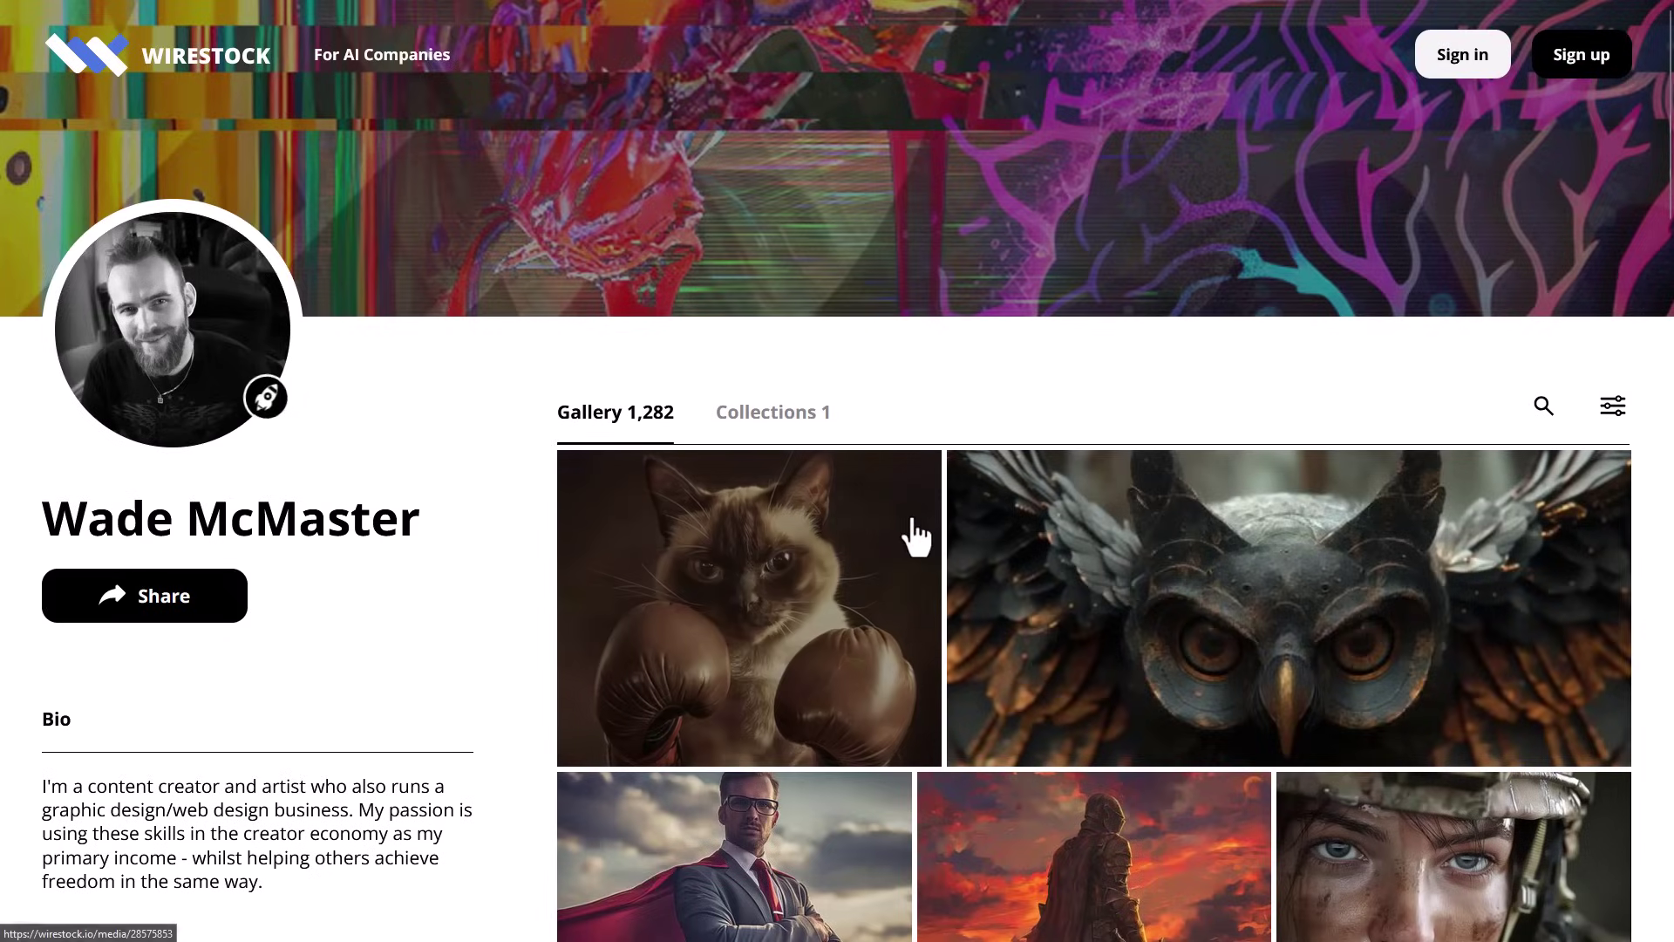
{"action": "scroll", "coordinate": [732, 418], "scroll_direction": "down", "scroll_amount": 5}
{"action": "scroll", "coordinate": [732, 409], "scroll_direction": "down", "scroll_amount": 6}
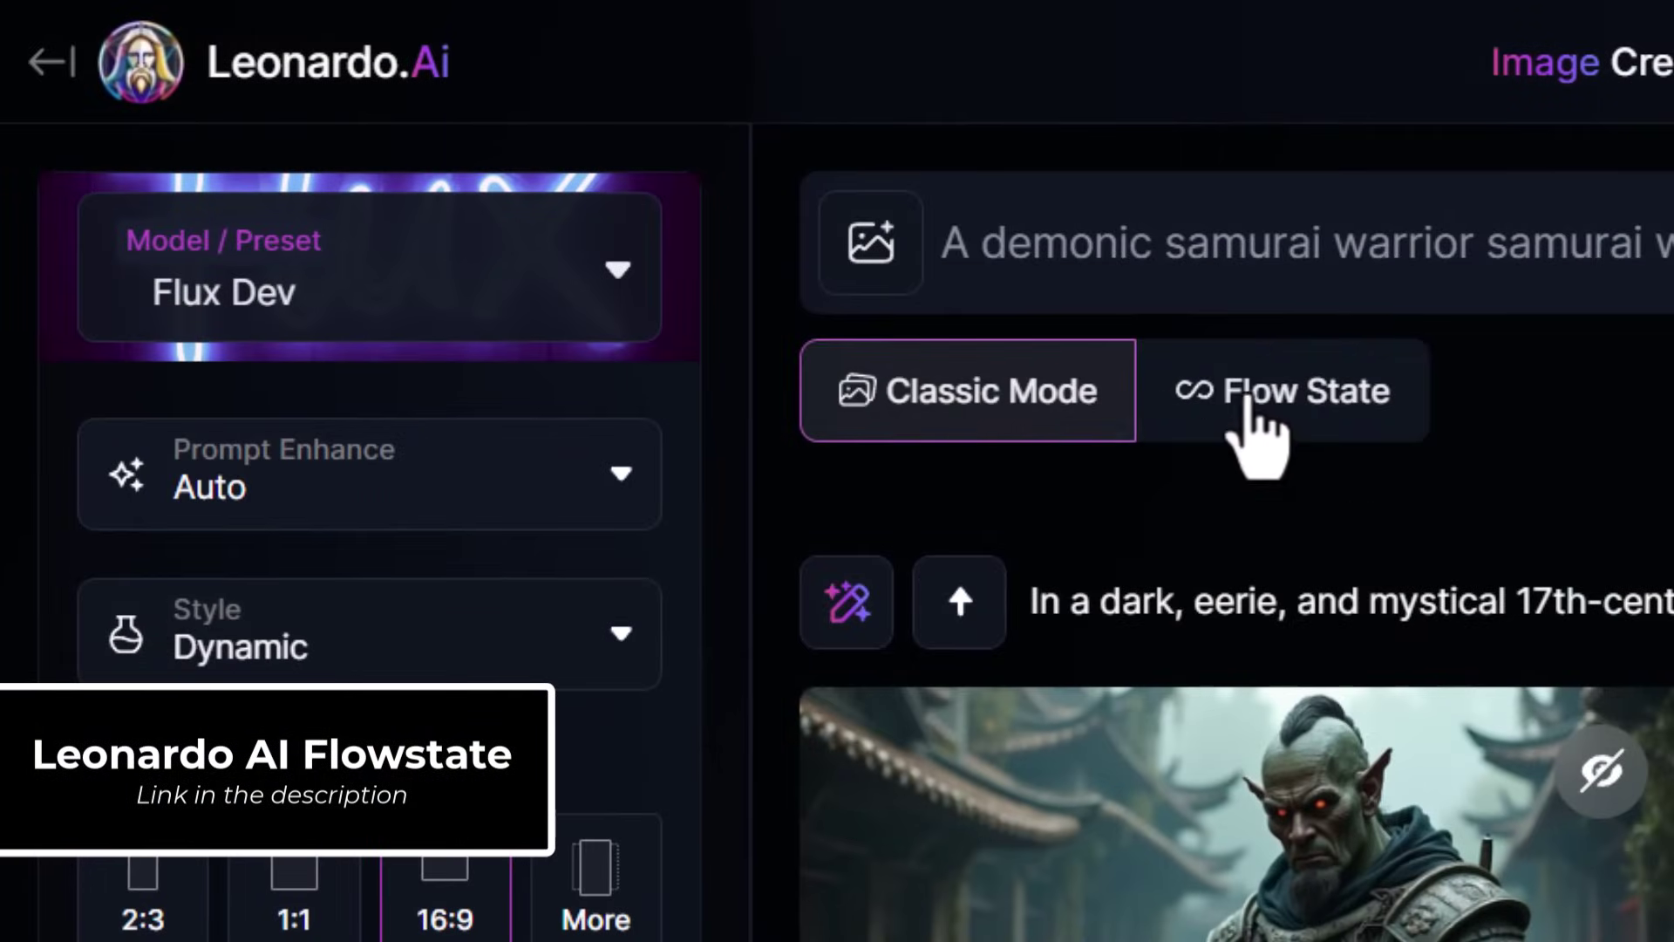
- Switch to Flow State, review the styles, and generate demonic samurai images
{"action": "left_click", "coordinate": [1345, 418]}
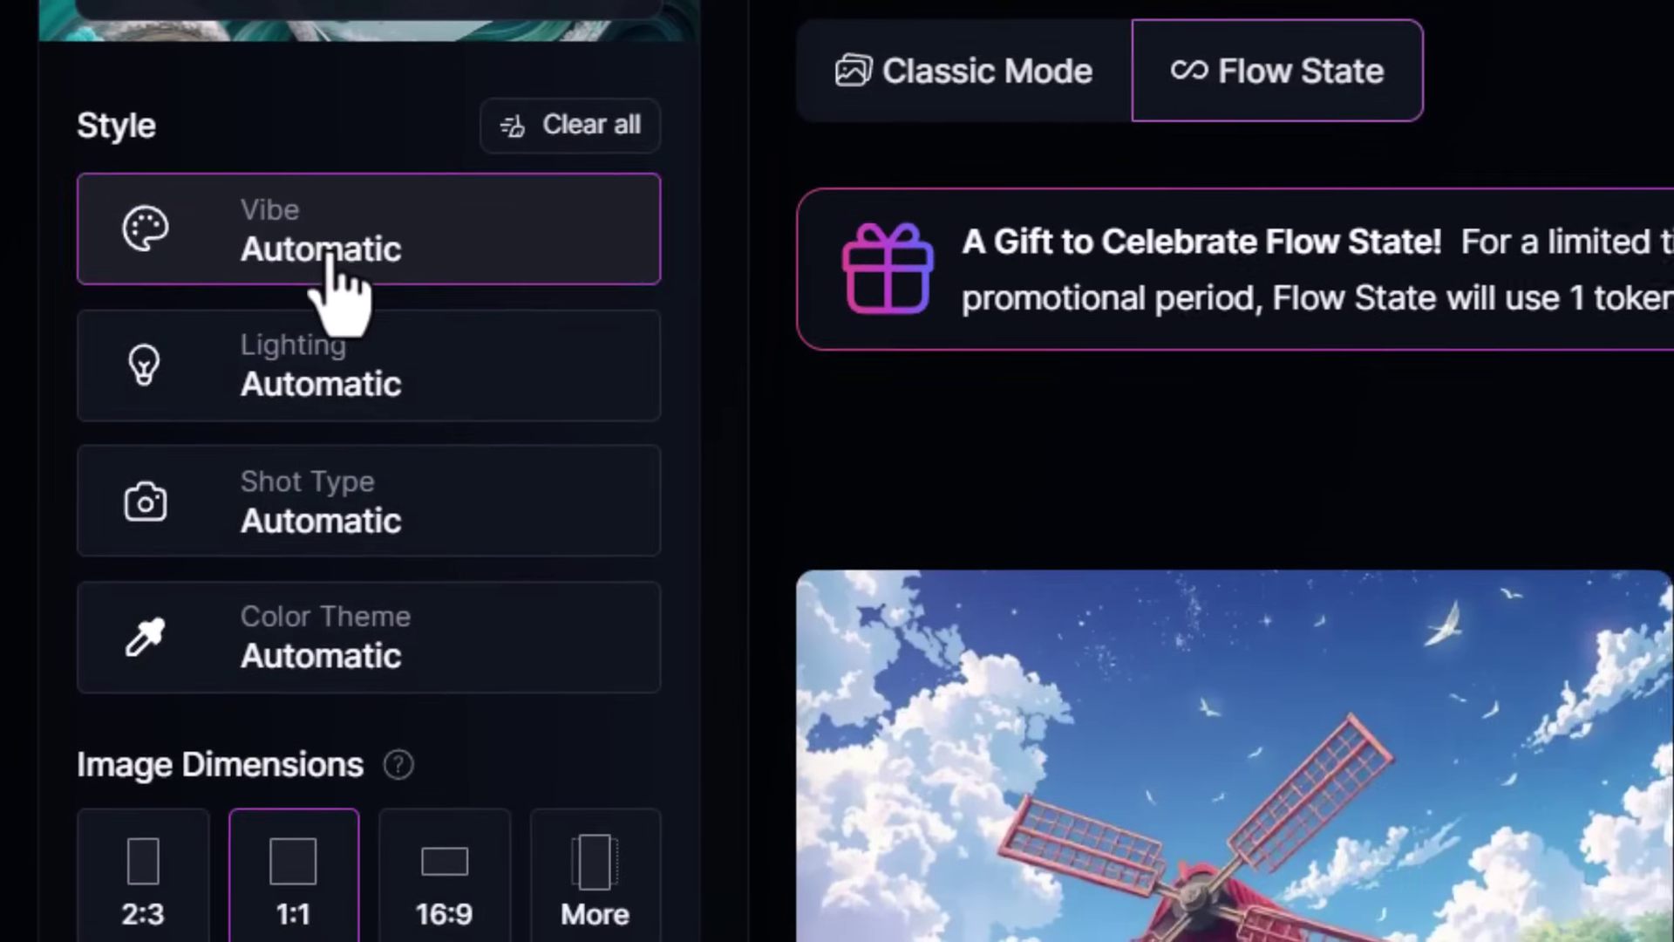
{"action": "left_click", "coordinate": [329, 254]}
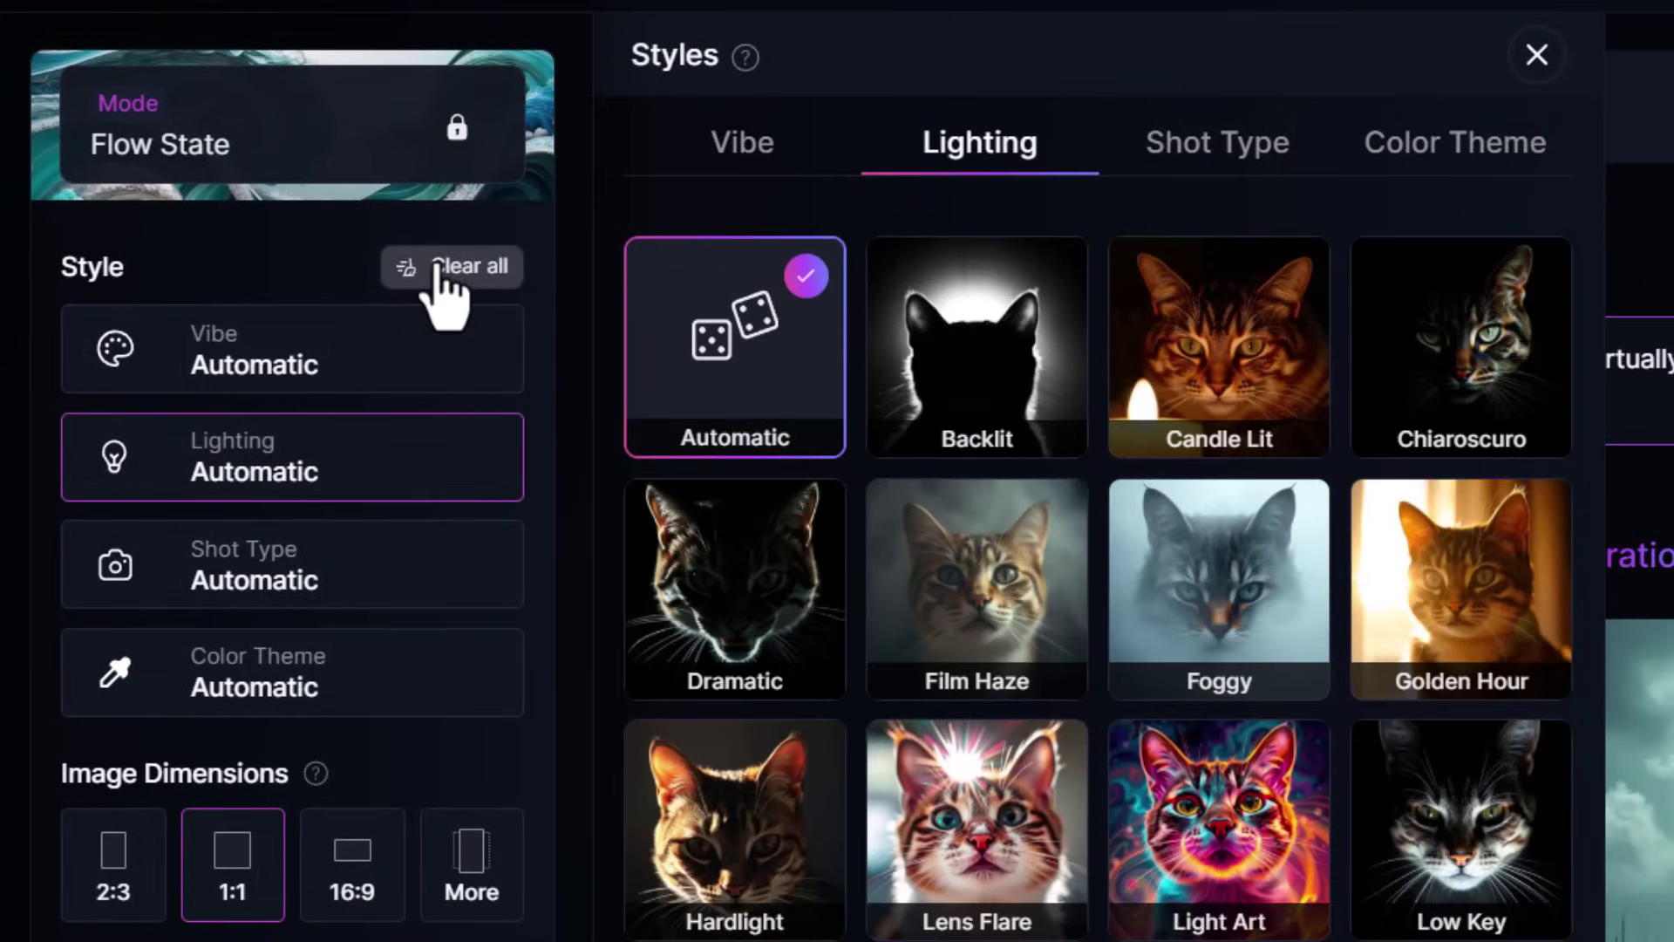
{"action": "left_click", "coordinate": [1537, 56]}
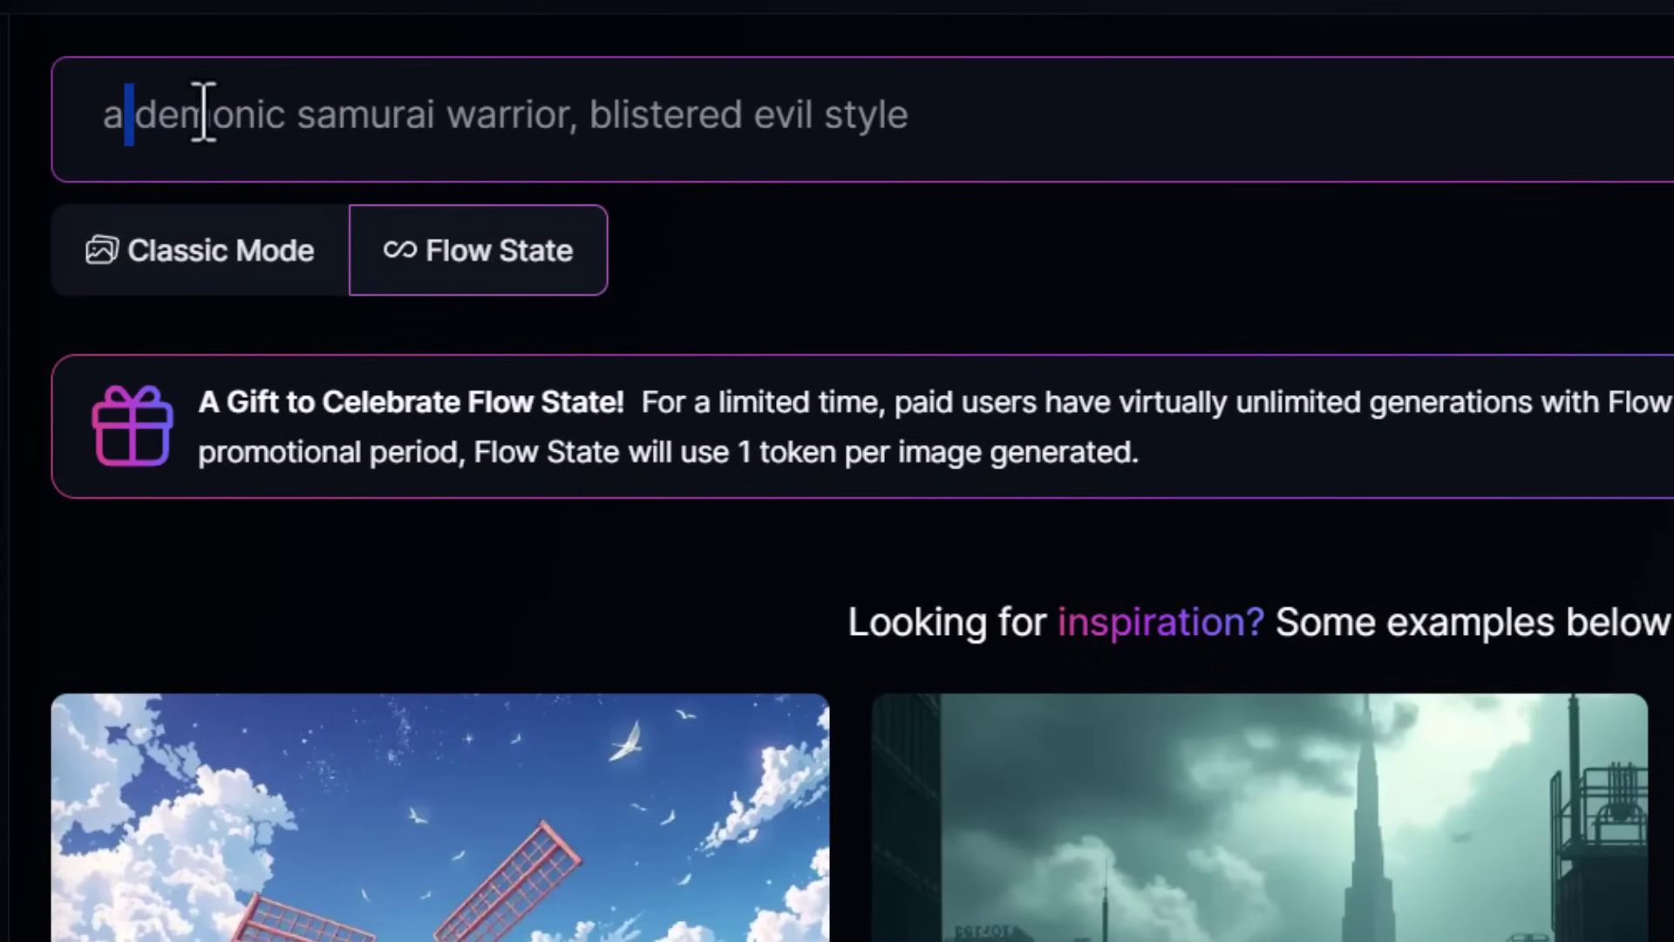
{"action": "left_click", "coordinate": [956, 100]}
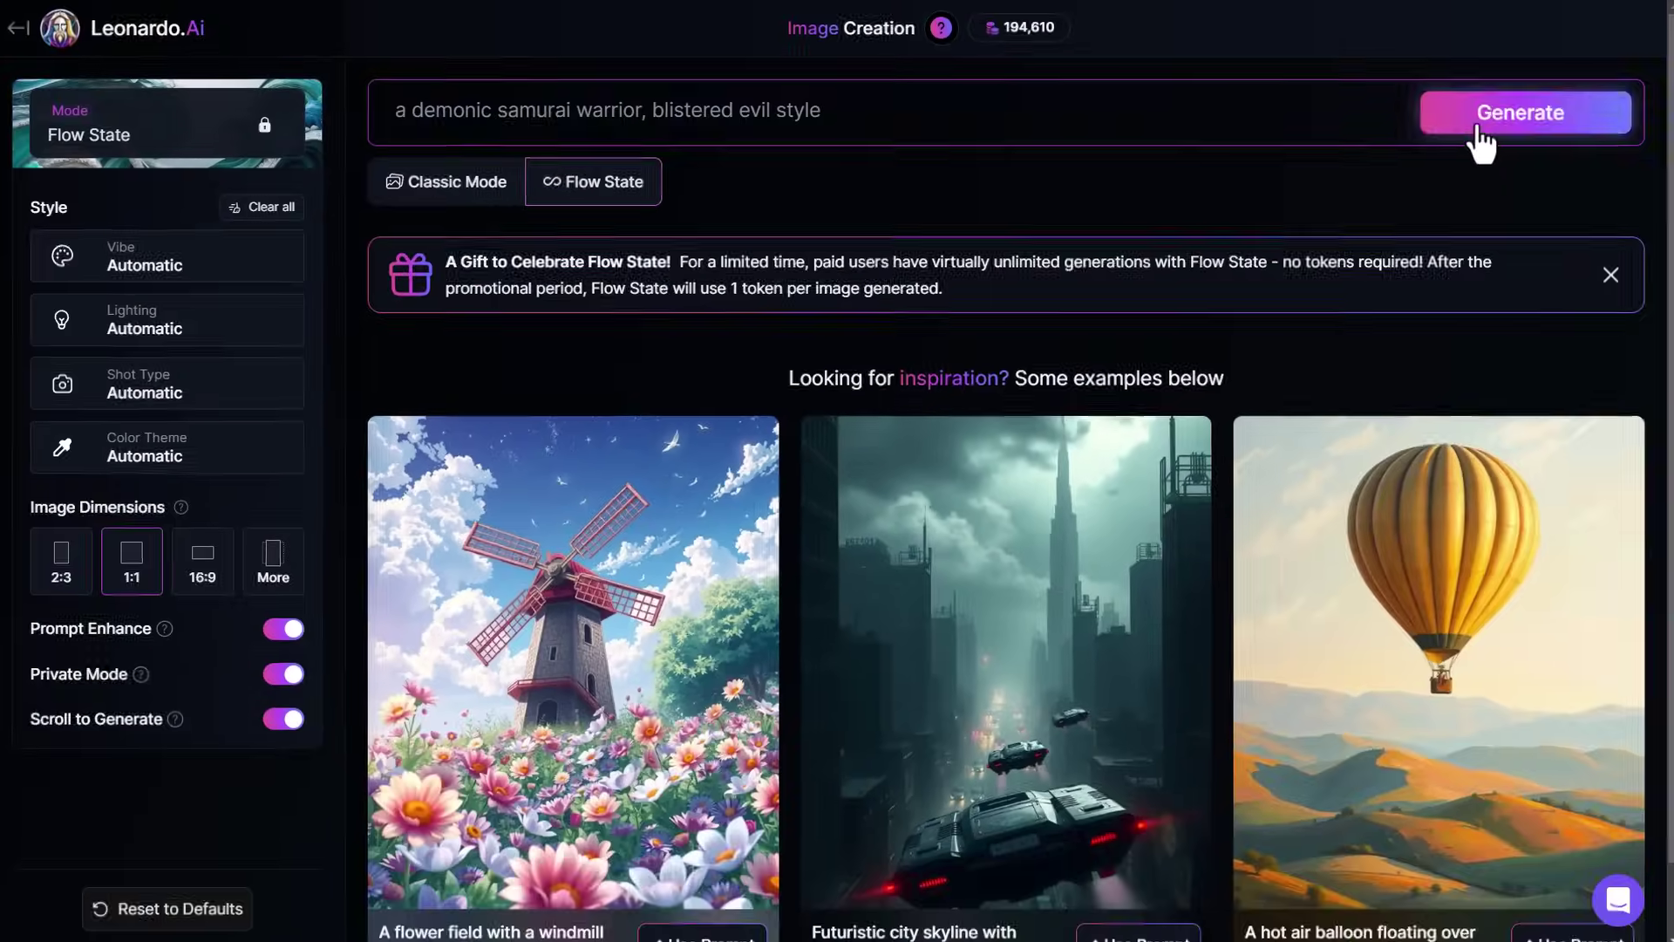
{"action": "left_click", "coordinate": [1480, 127]}
{"action": "scroll", "coordinate": [1282, 204], "scroll_direction": "down", "scroll_amount": 19}
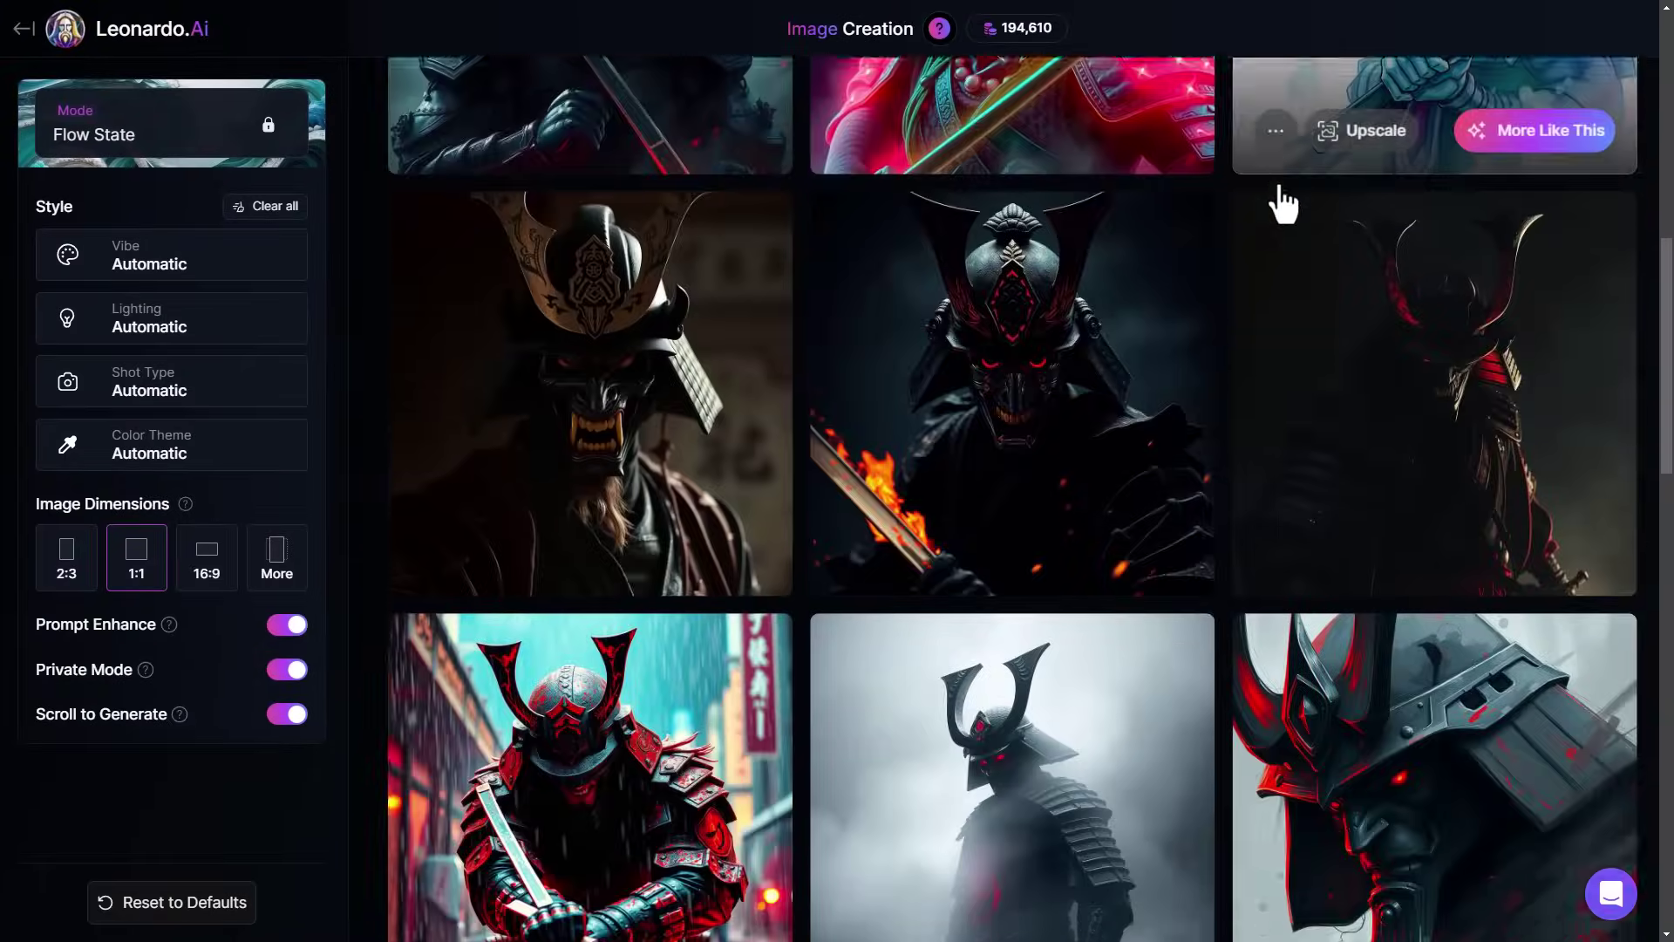
{"action": "scroll", "coordinate": [1282, 205], "scroll_direction": "down", "scroll_amount": 13}
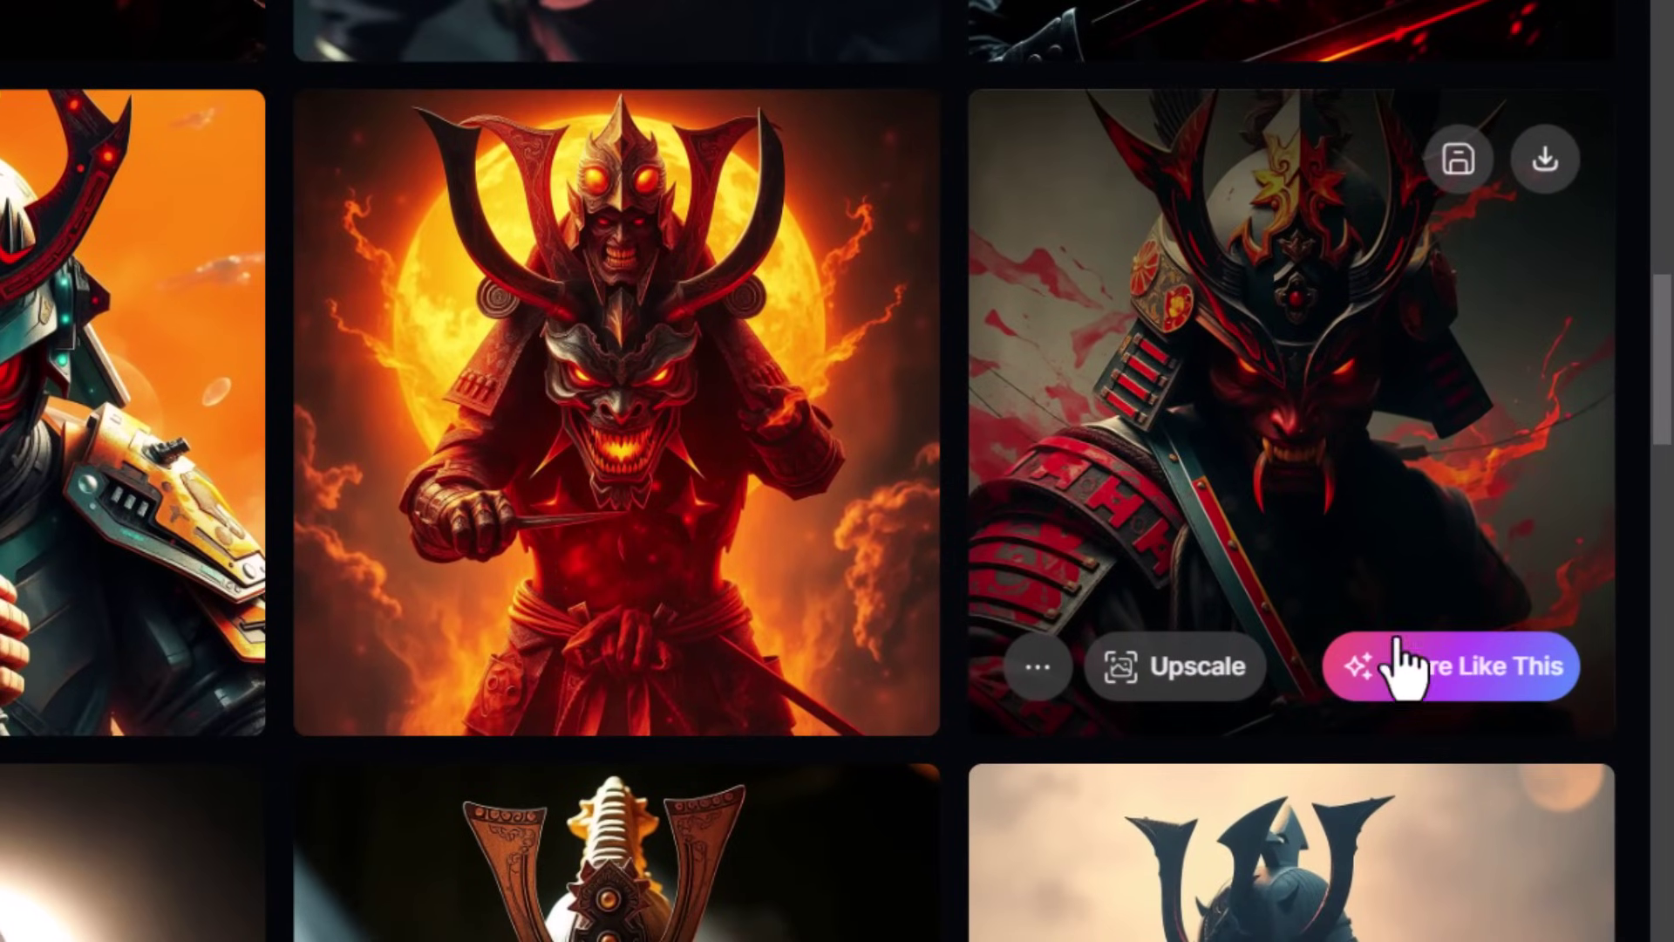
- Open the yellow-sword samurai and another image full size, bringing up the upscale options
{"action": "mouse_move", "coordinate": [1523, 610]}
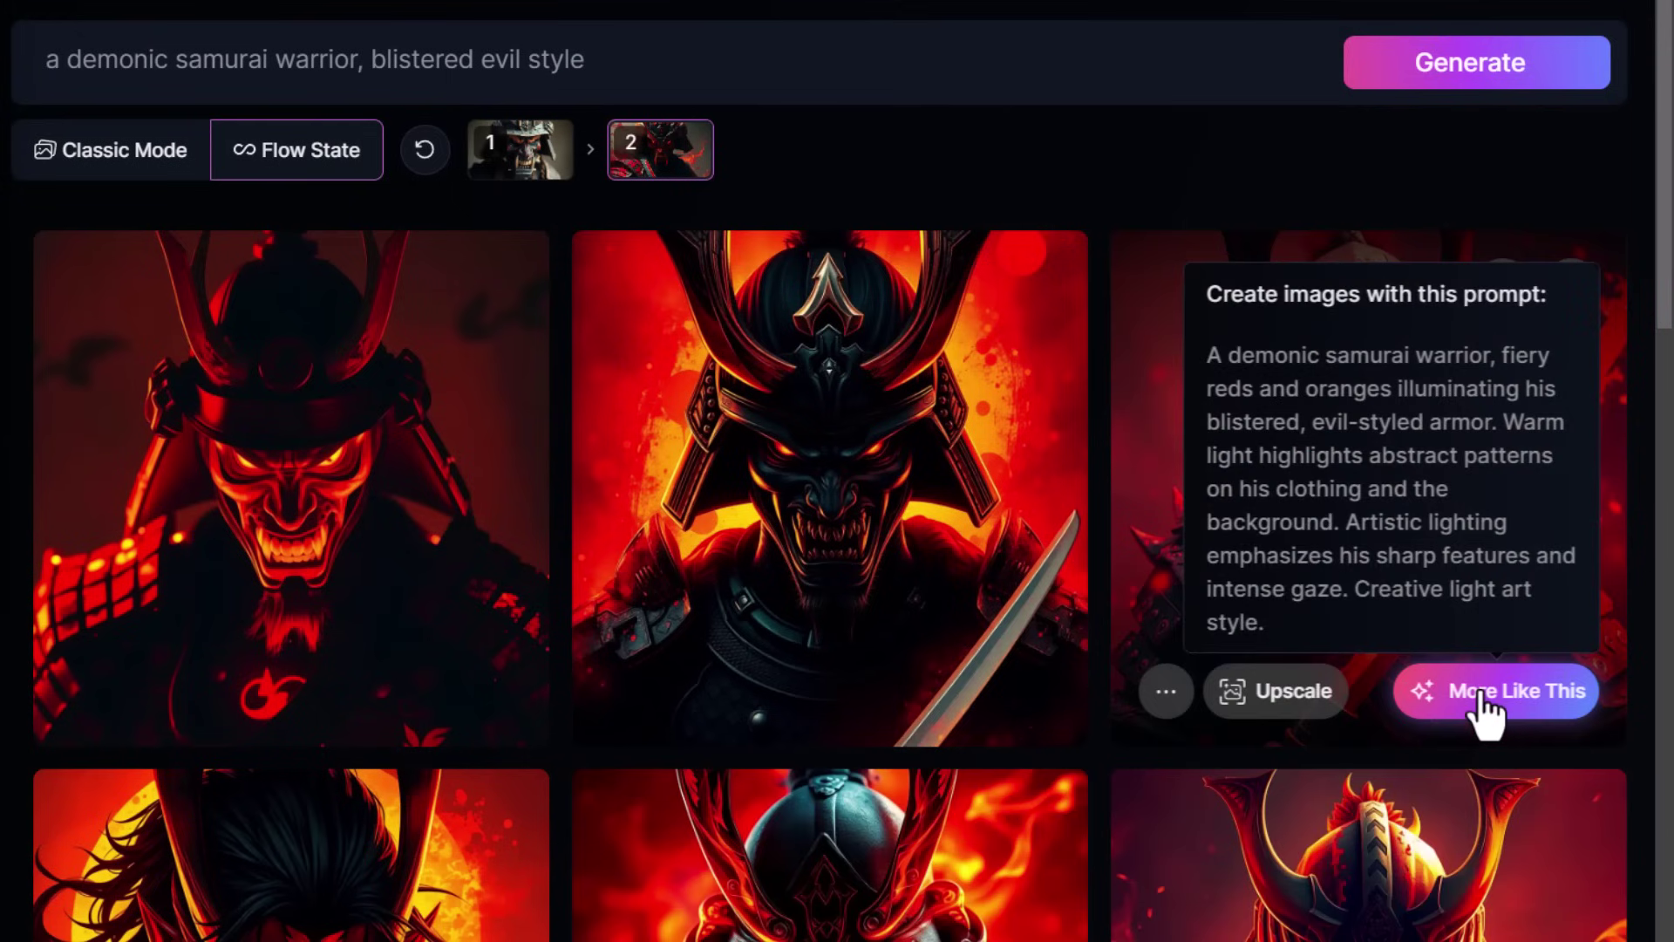
{"action": "scroll", "coordinate": [814, 610], "scroll_direction": "down", "scroll_amount": 3}
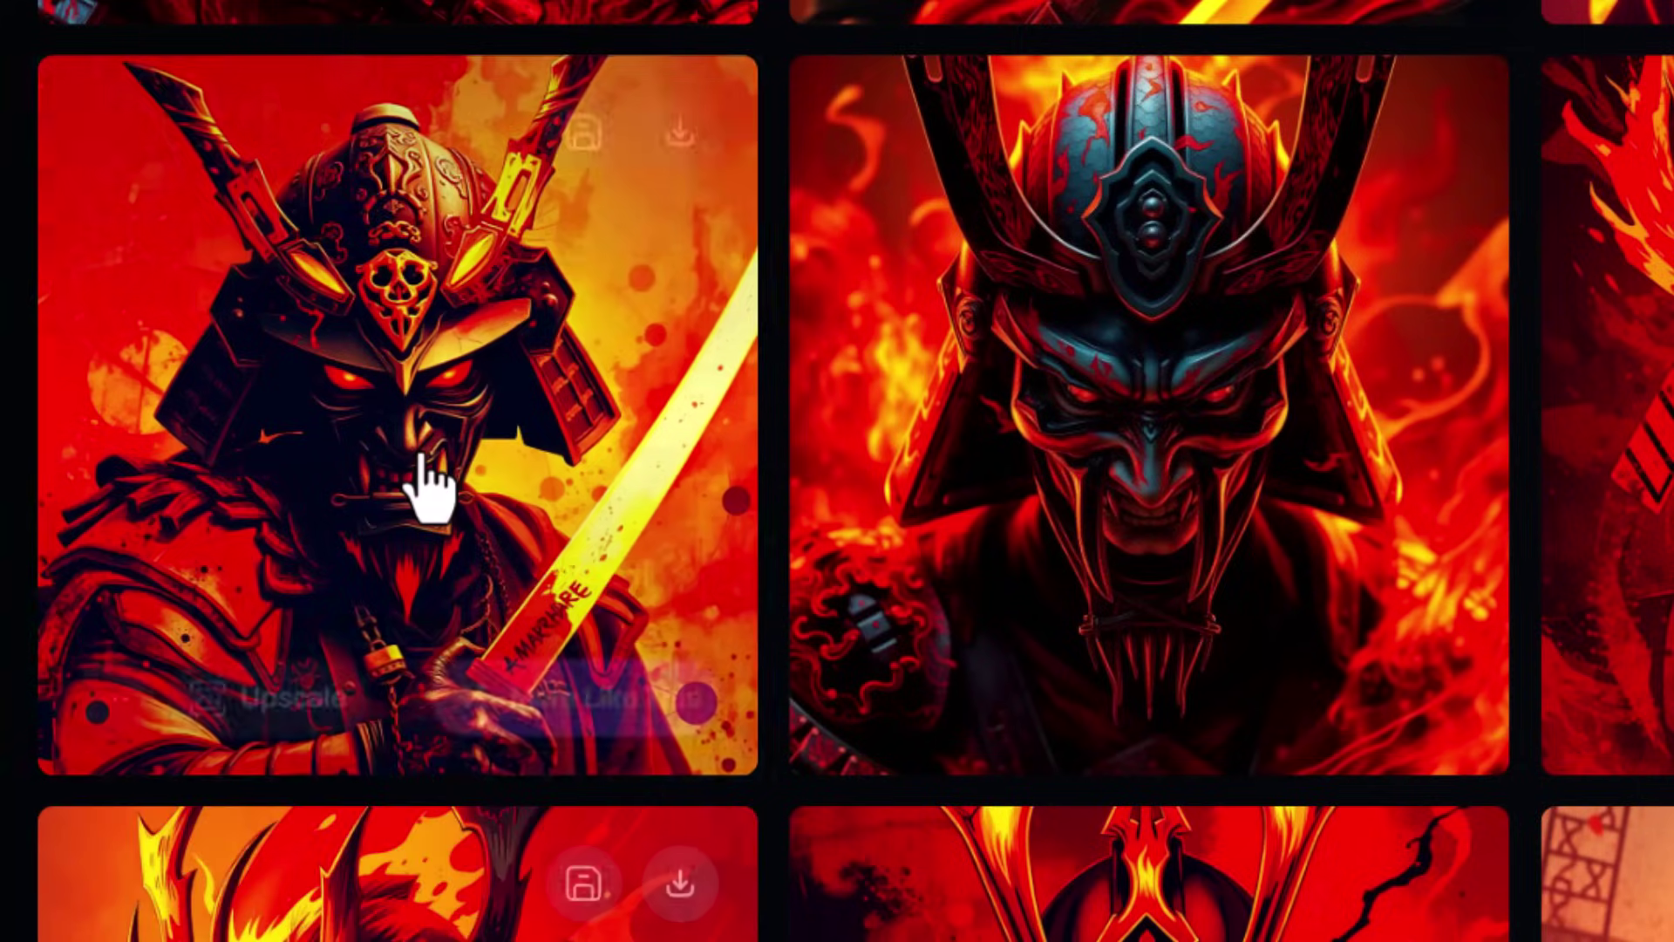
{"action": "left_click", "coordinate": [429, 486]}
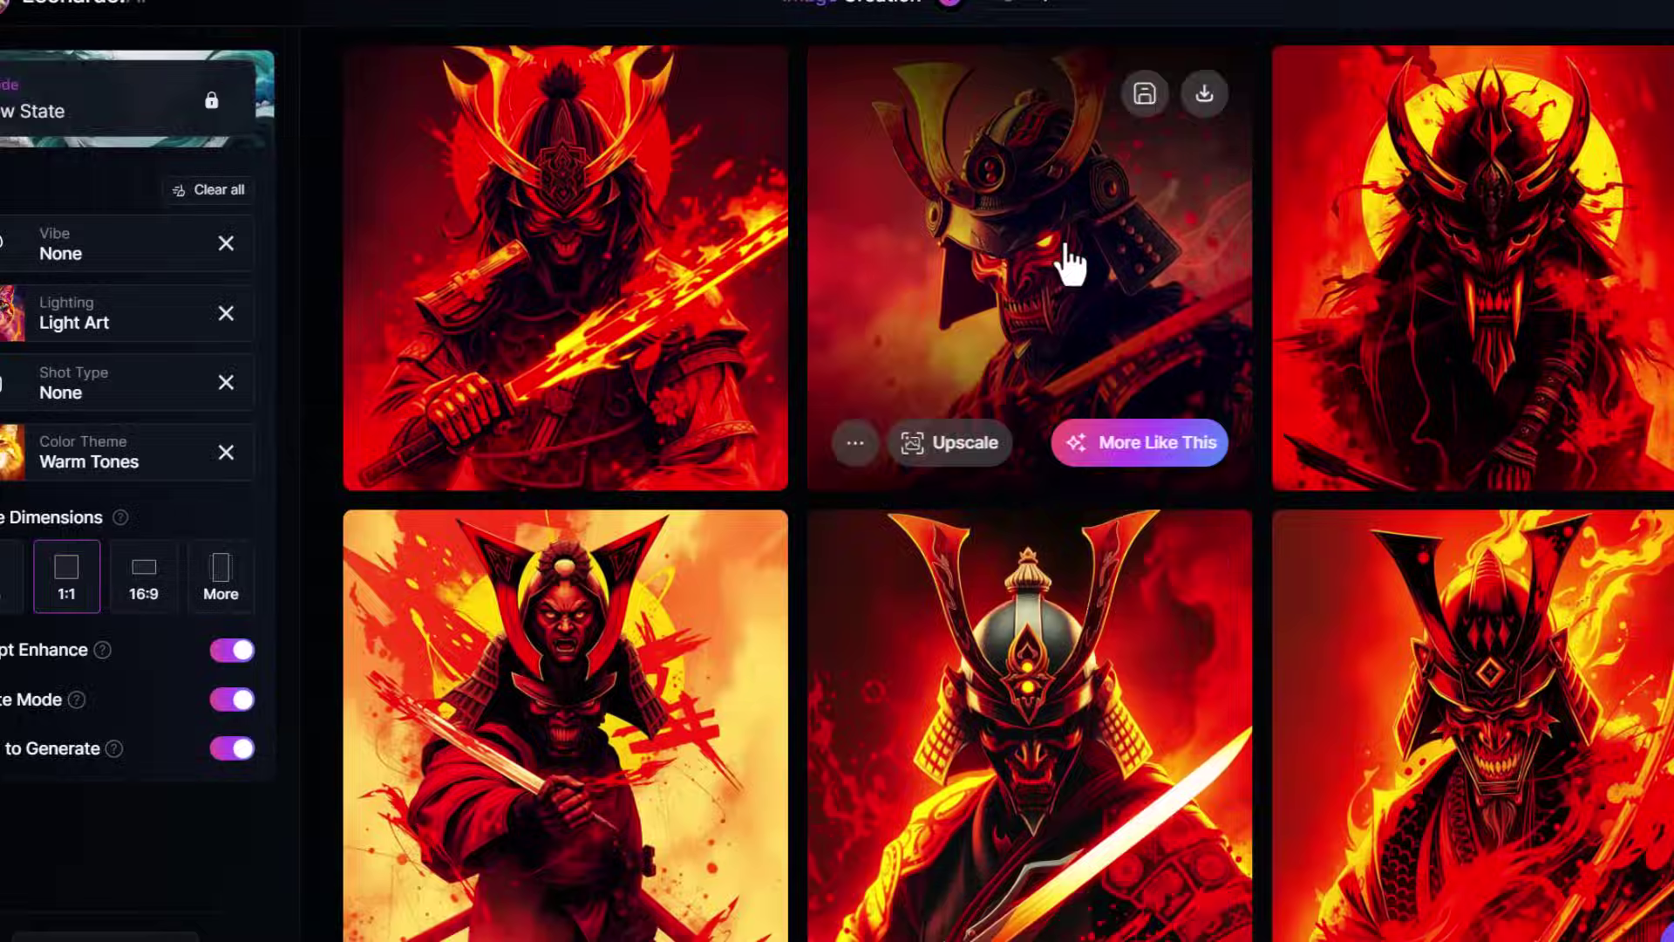
{"action": "left_click", "coordinate": [1072, 262]}
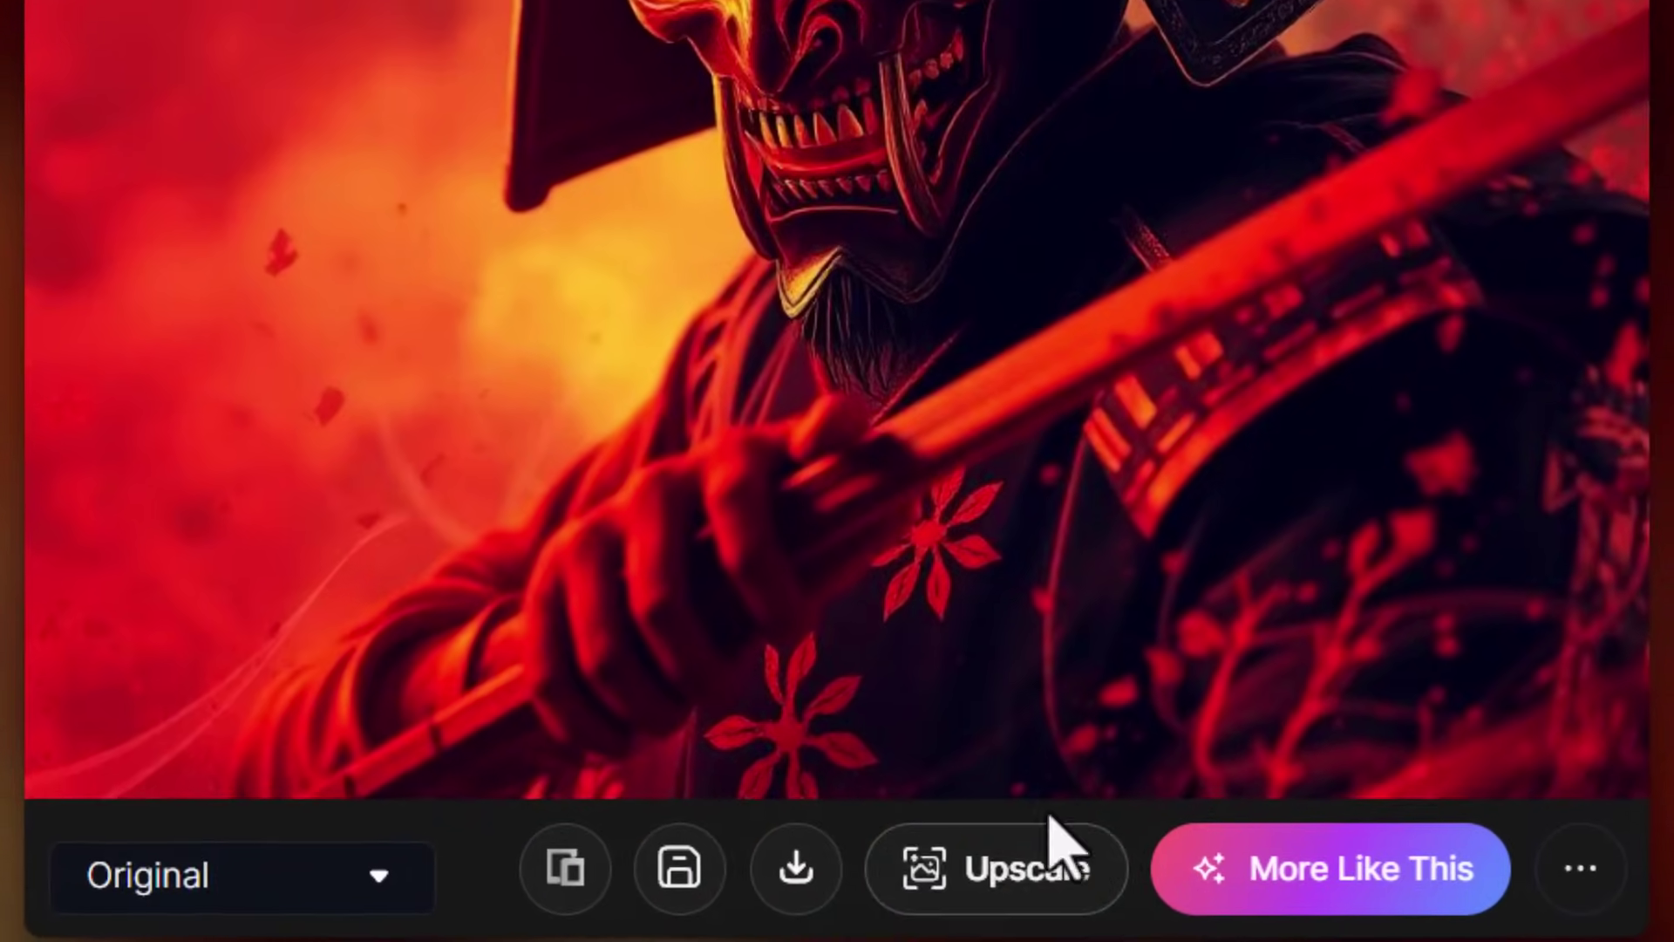
{"action": "left_click", "coordinate": [937, 907]}
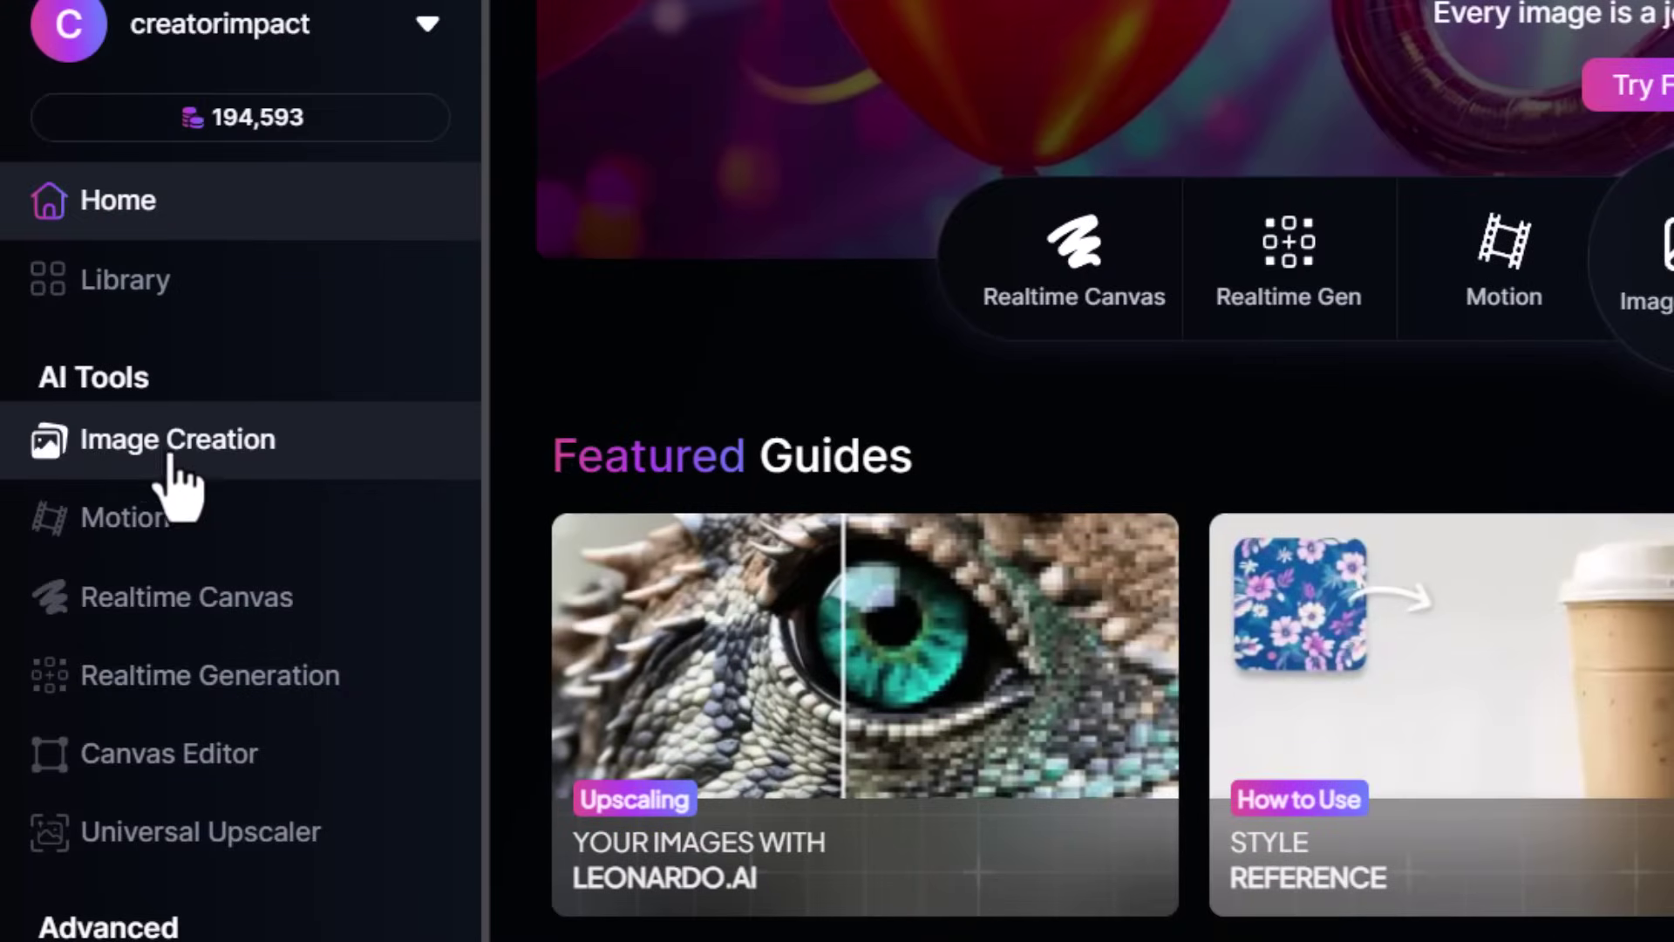
- Realtime-generate 'samurai surrounded by fire' with Coloring Book at -0.4, then change the style and add 'hulk'
{"action": "left_click", "coordinate": [214, 678]}
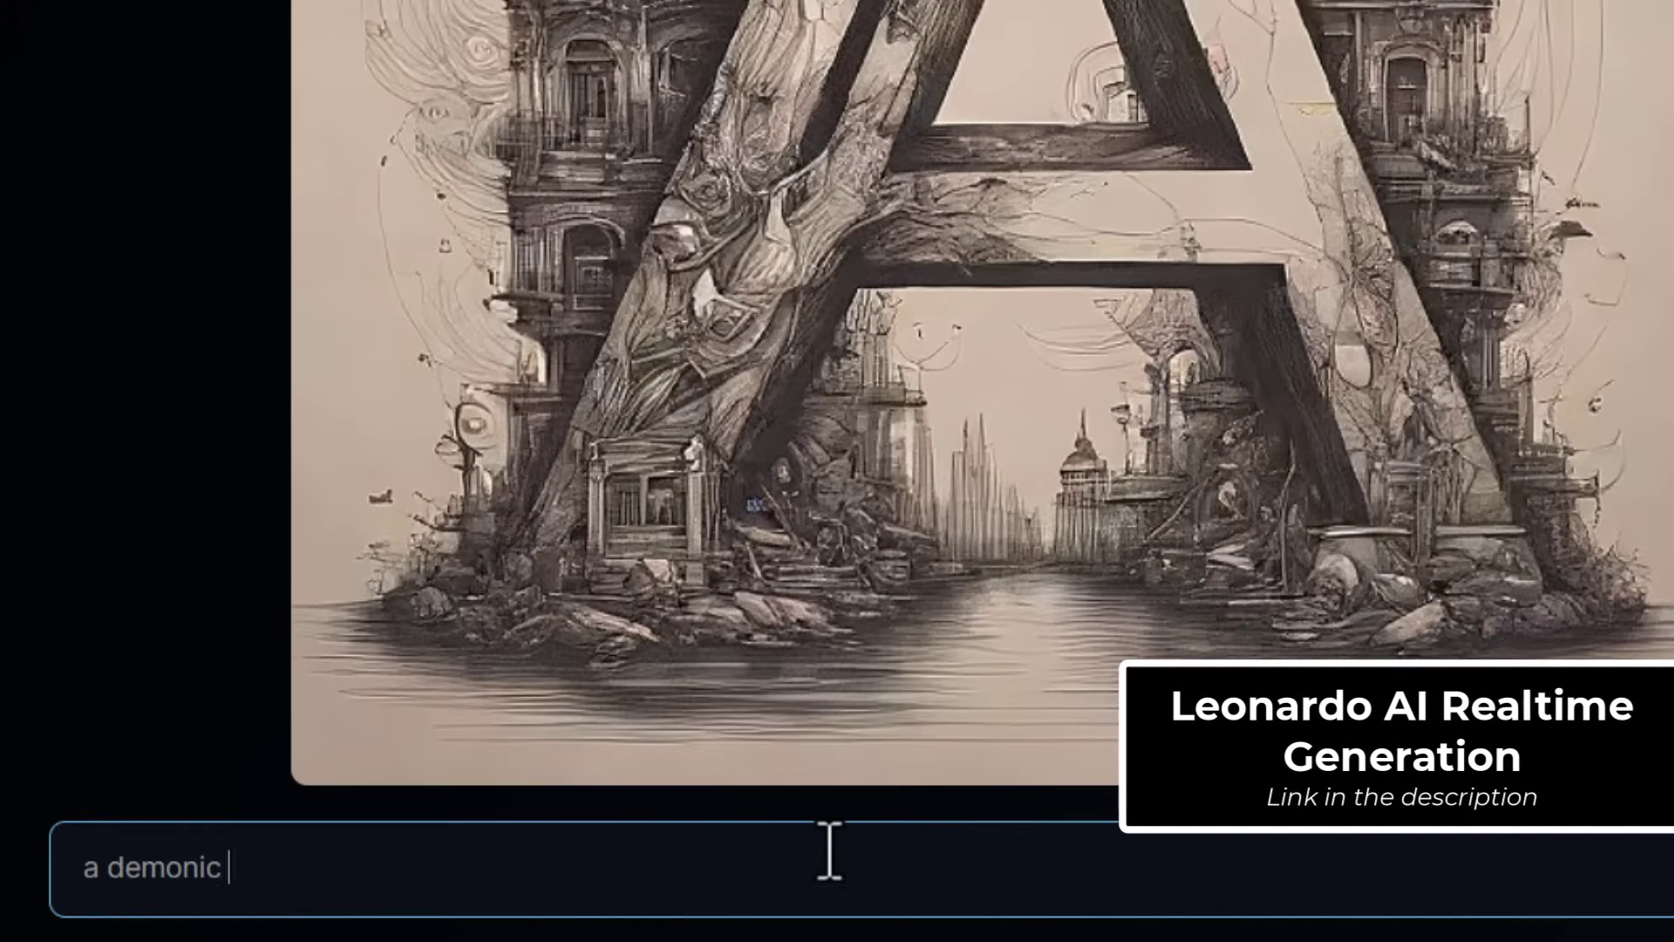
{"action": "type", "text": "samurai surrounded by fire"}
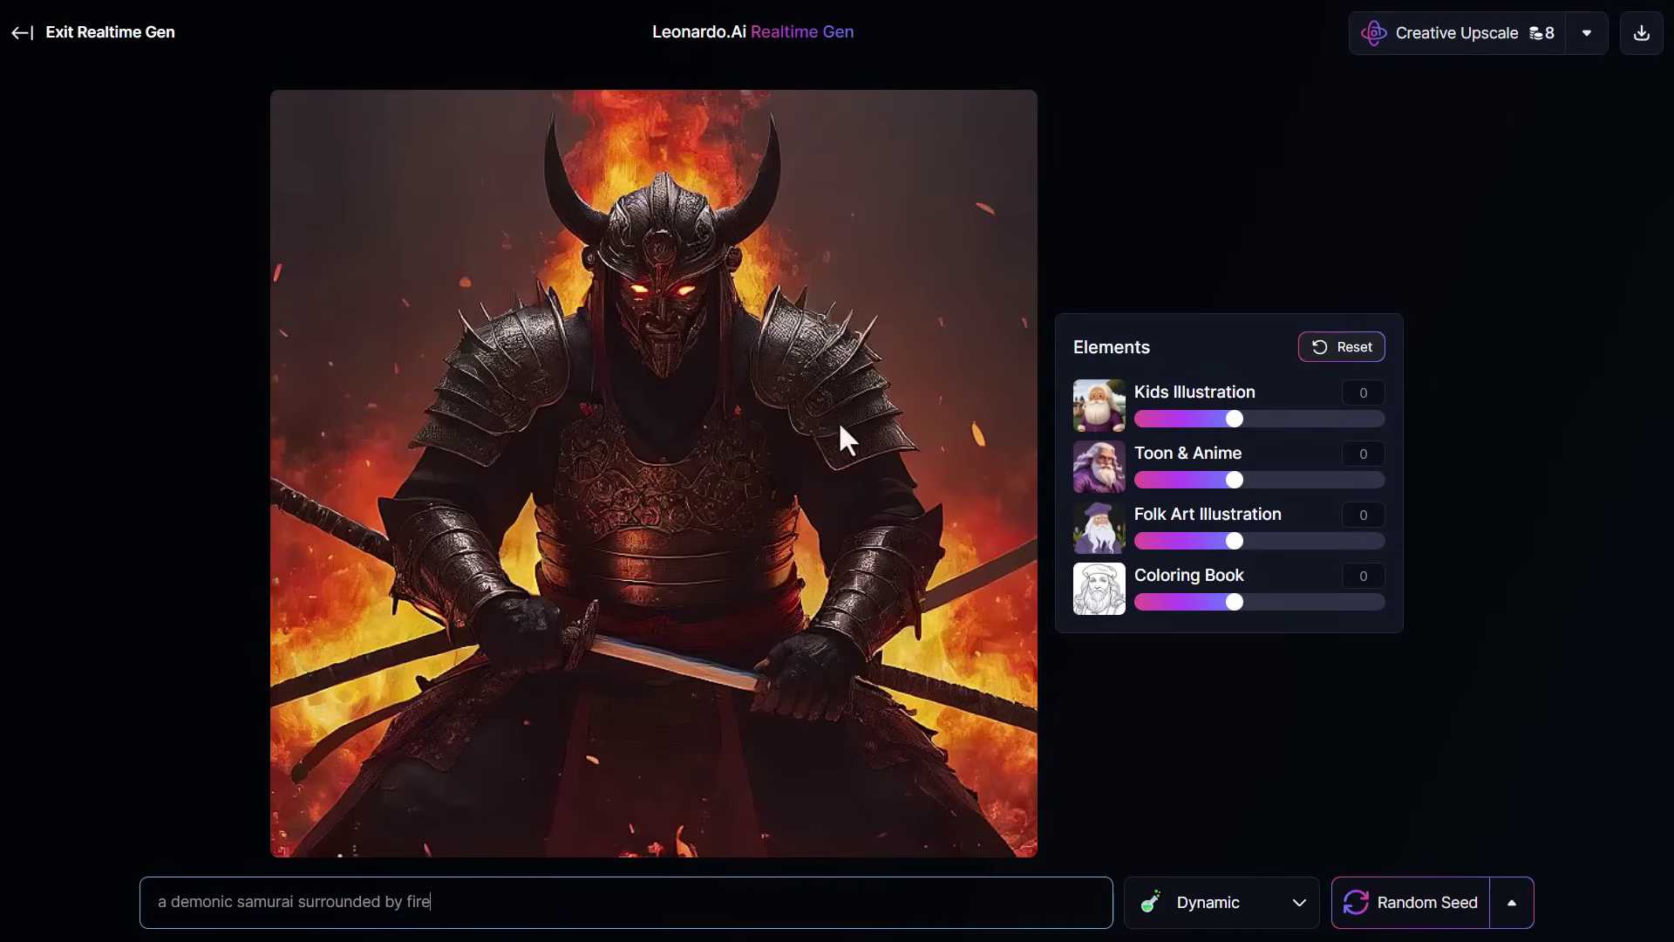
{"action": "left_click_drag", "start_coordinate": [1219, 606], "coordinate": [1196, 604]}
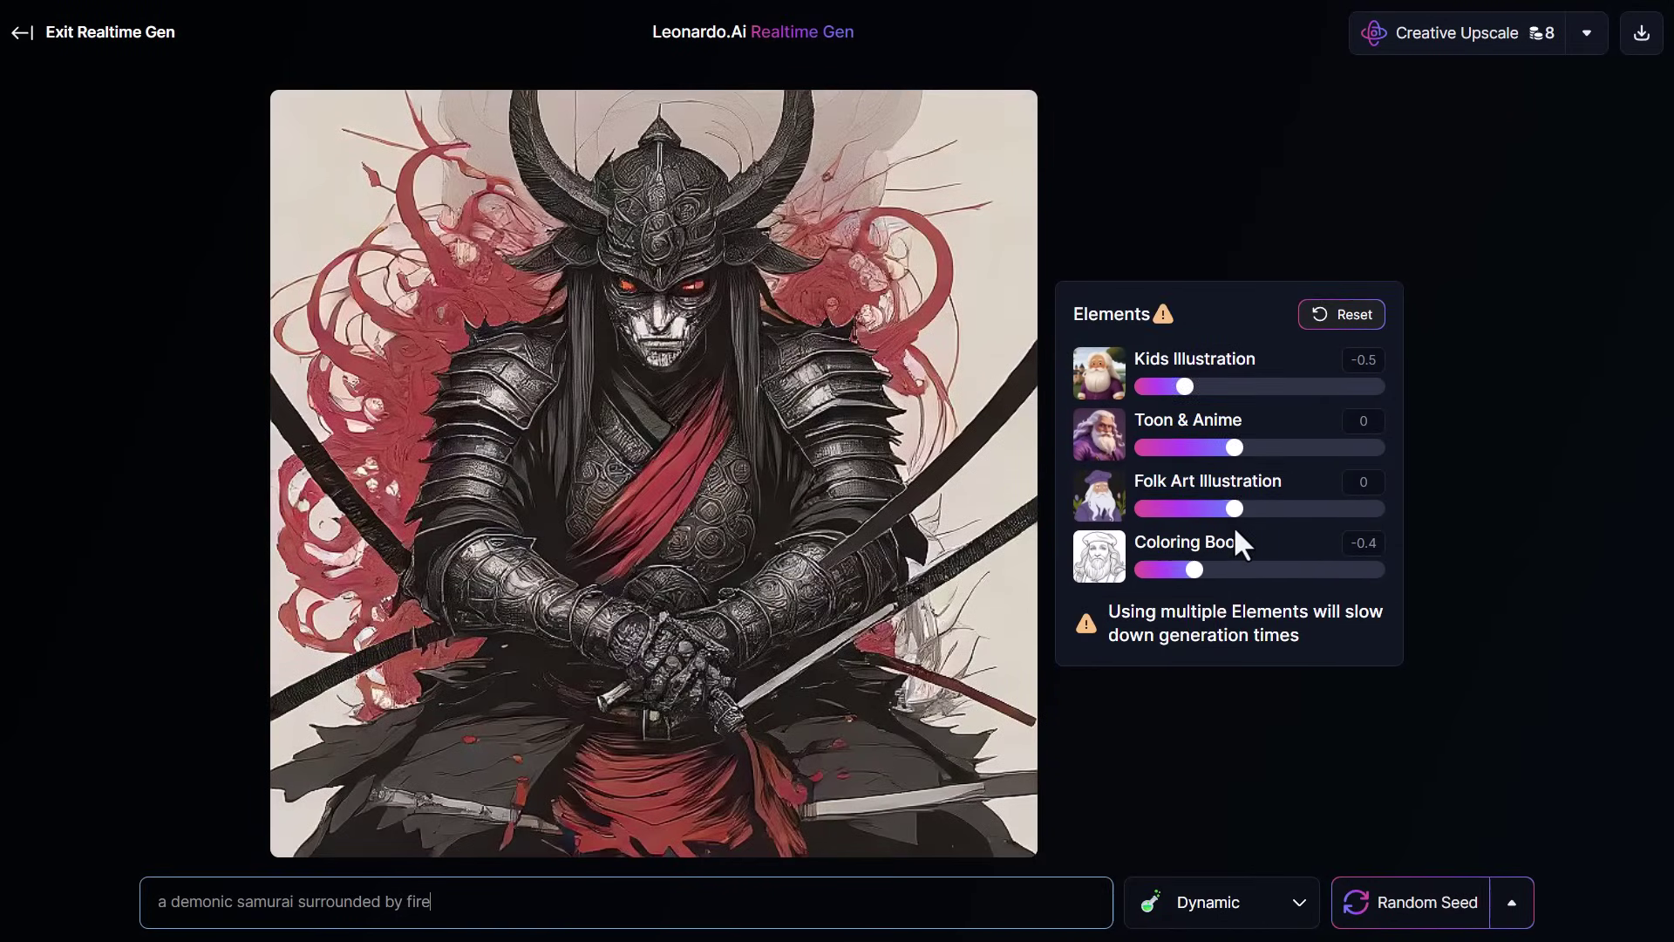
{"action": "left_click", "coordinate": [504, 903]}
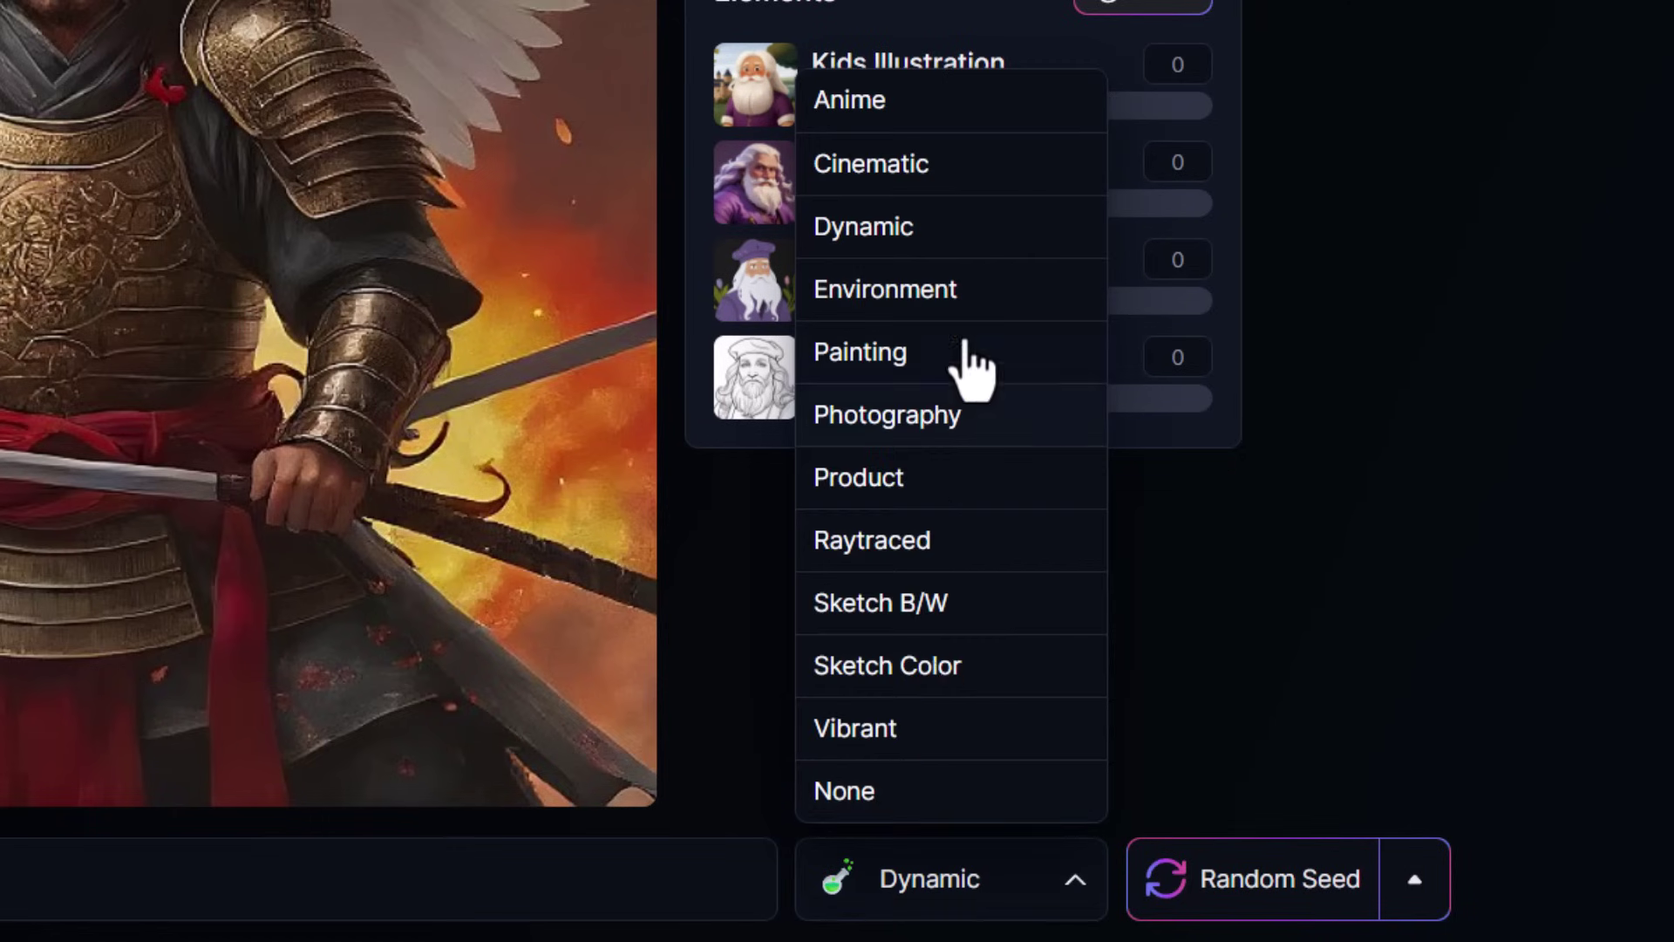
{"action": "left_click", "coordinate": [872, 164]}
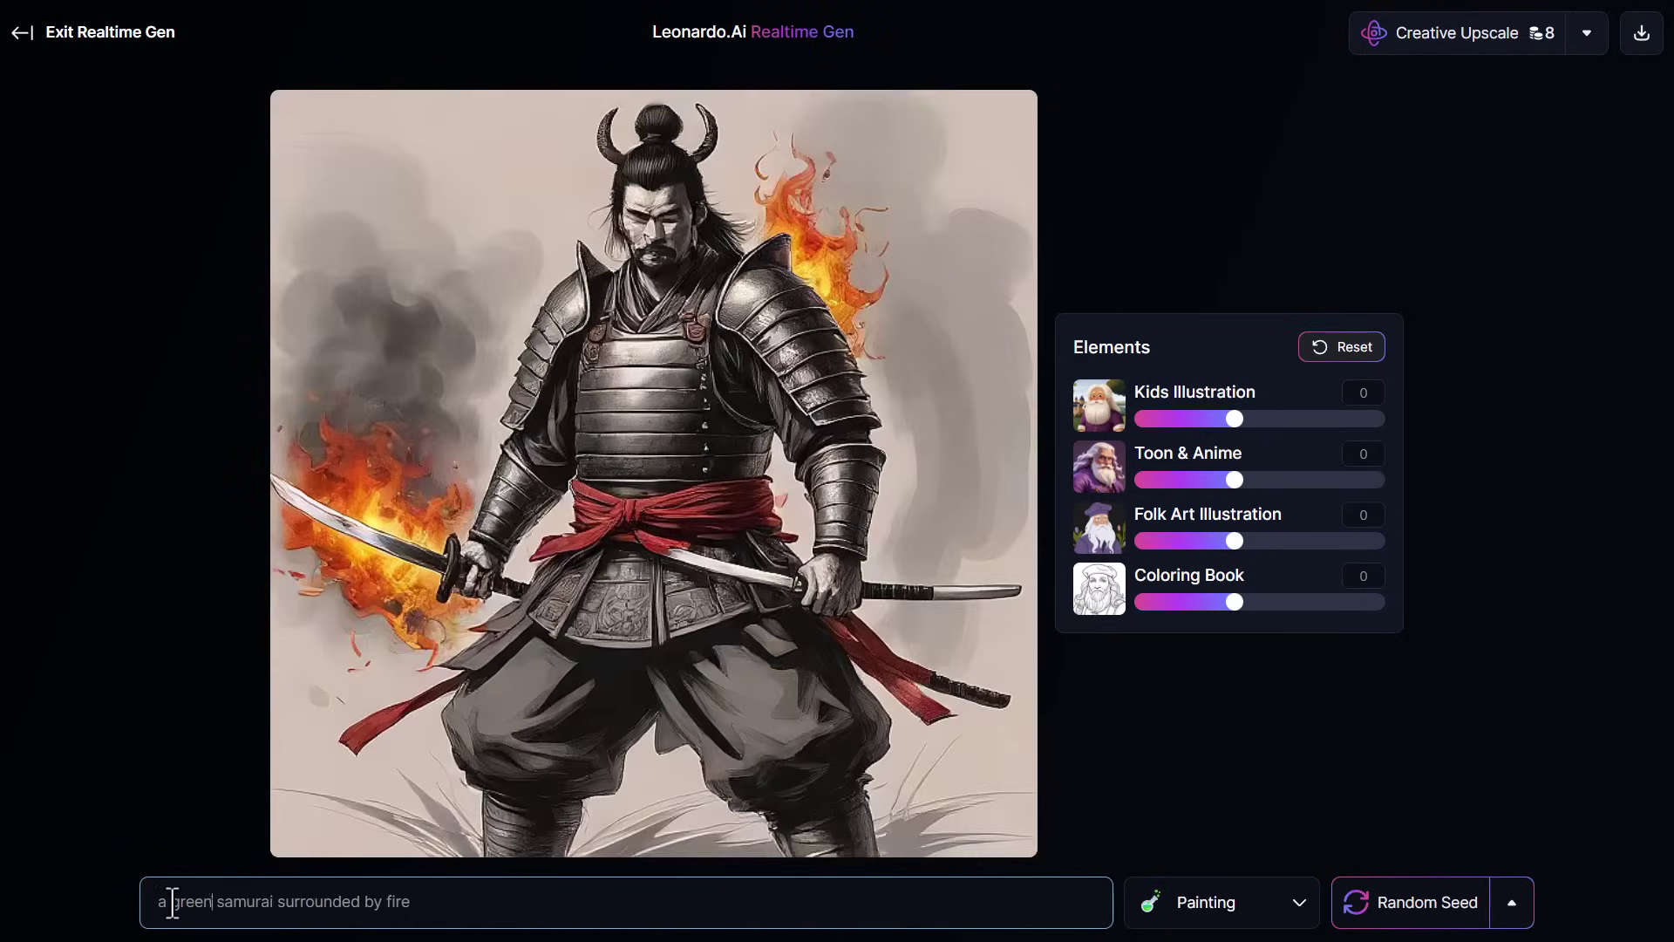
{"action": "type", "text": "hulk"}
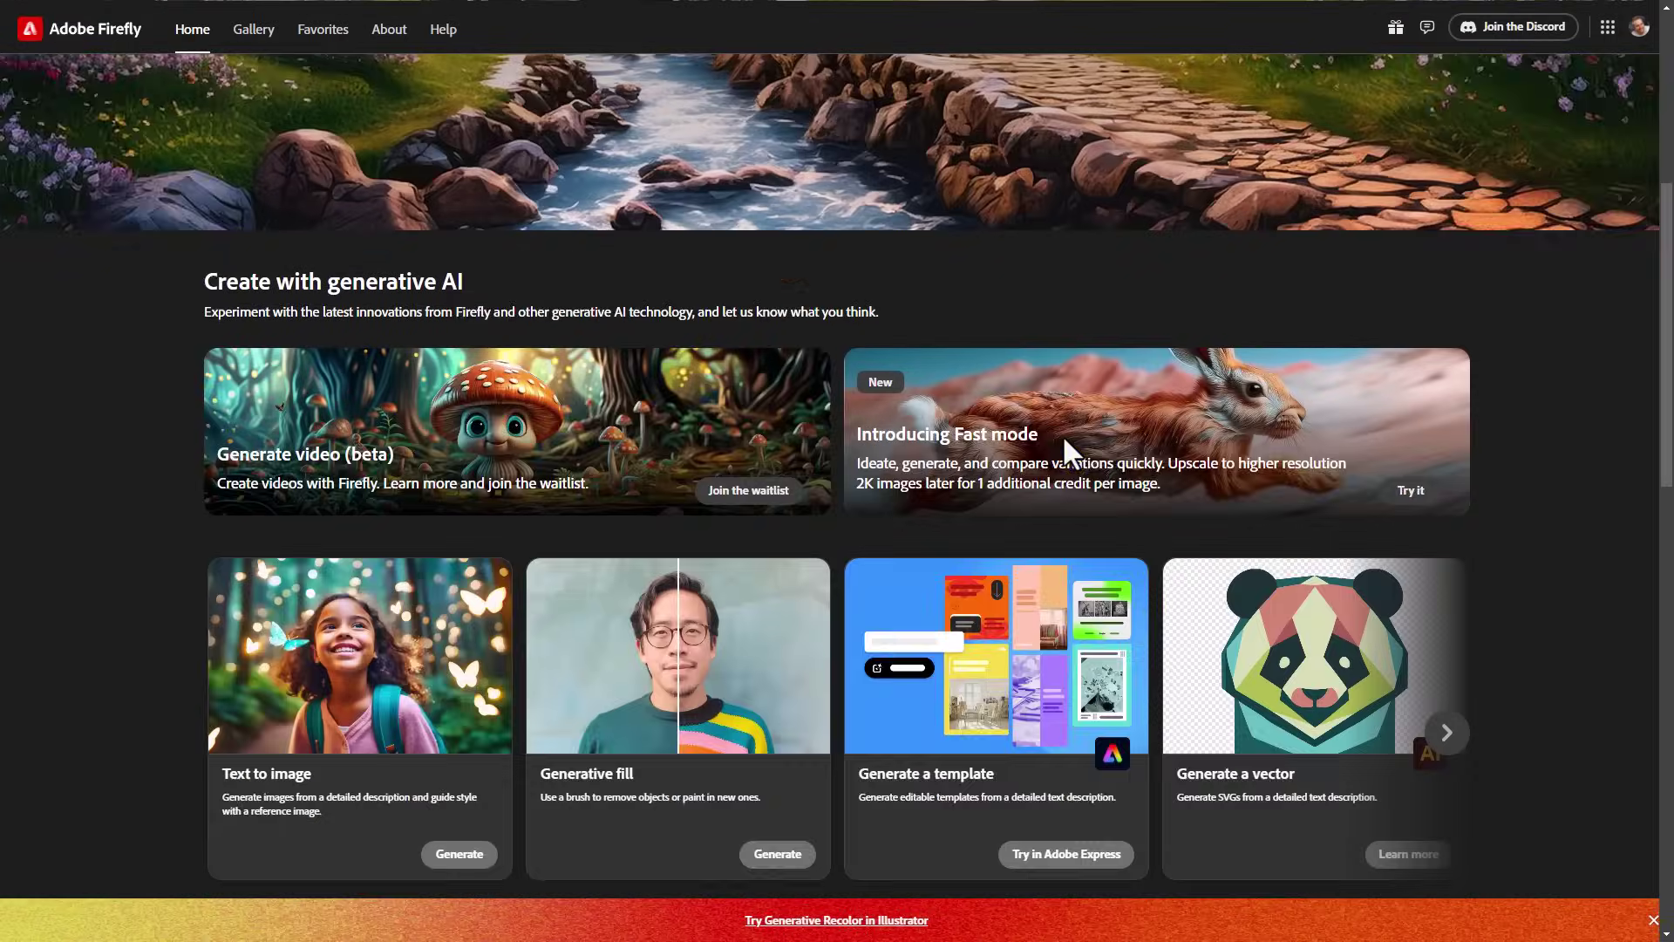
- In Firefly Text Effects, change the HOWDY font and apply the Blue & gold marble reflective effect
{"action": "left_click", "coordinate": [1444, 391]}
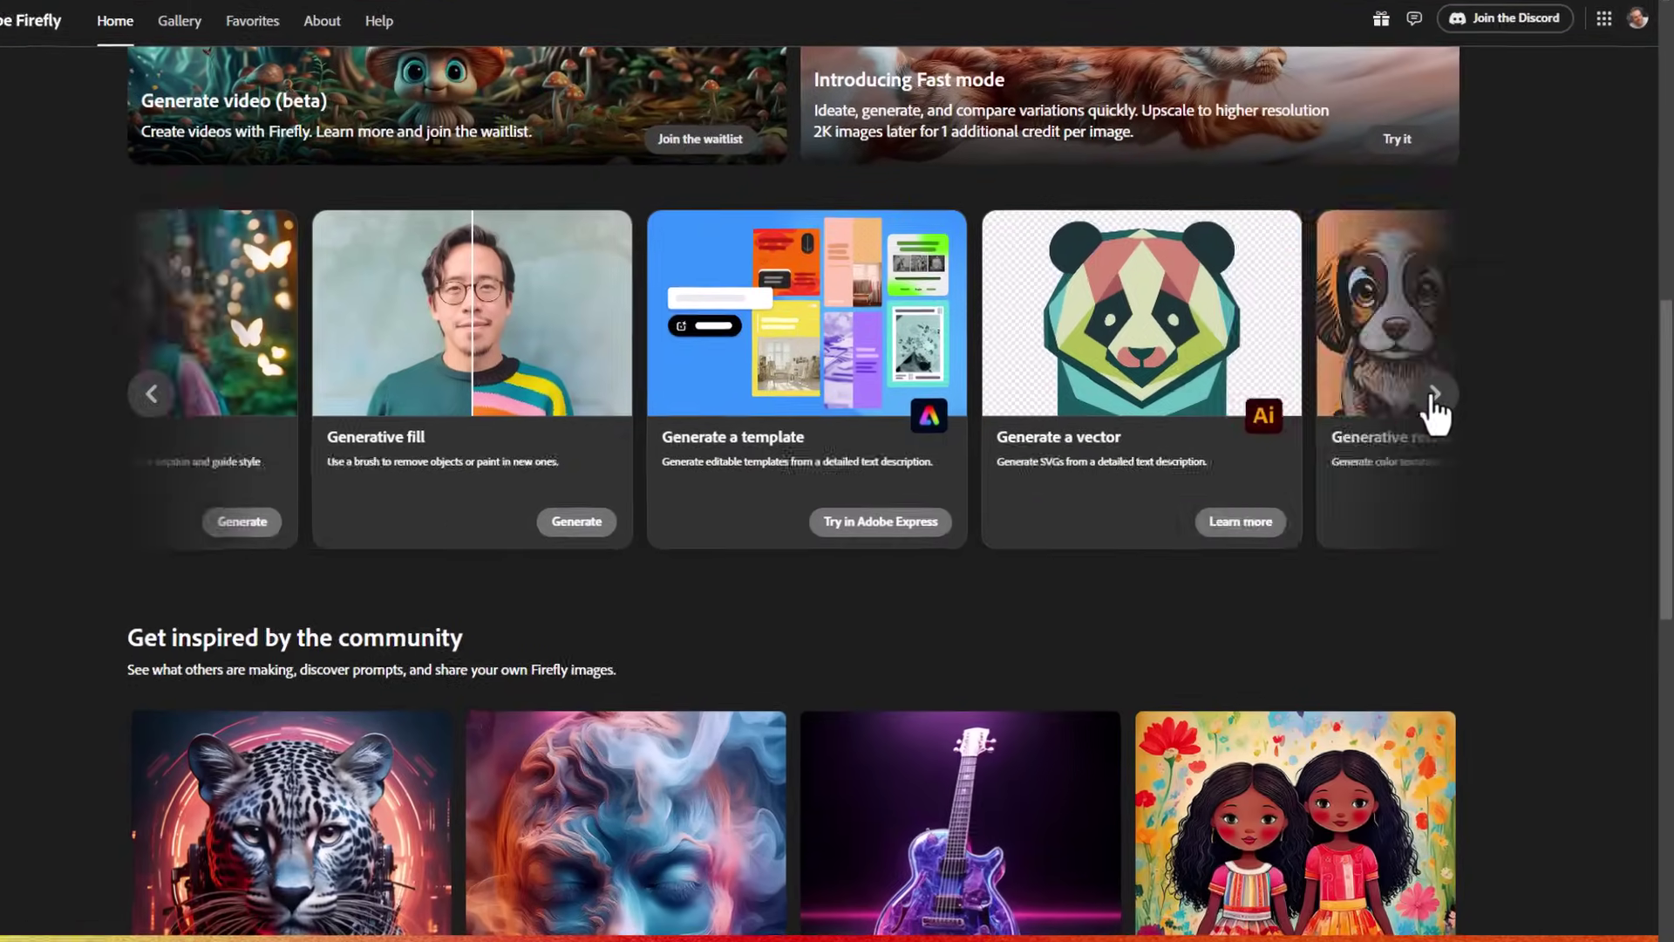
{"action": "left_click", "coordinate": [1431, 397]}
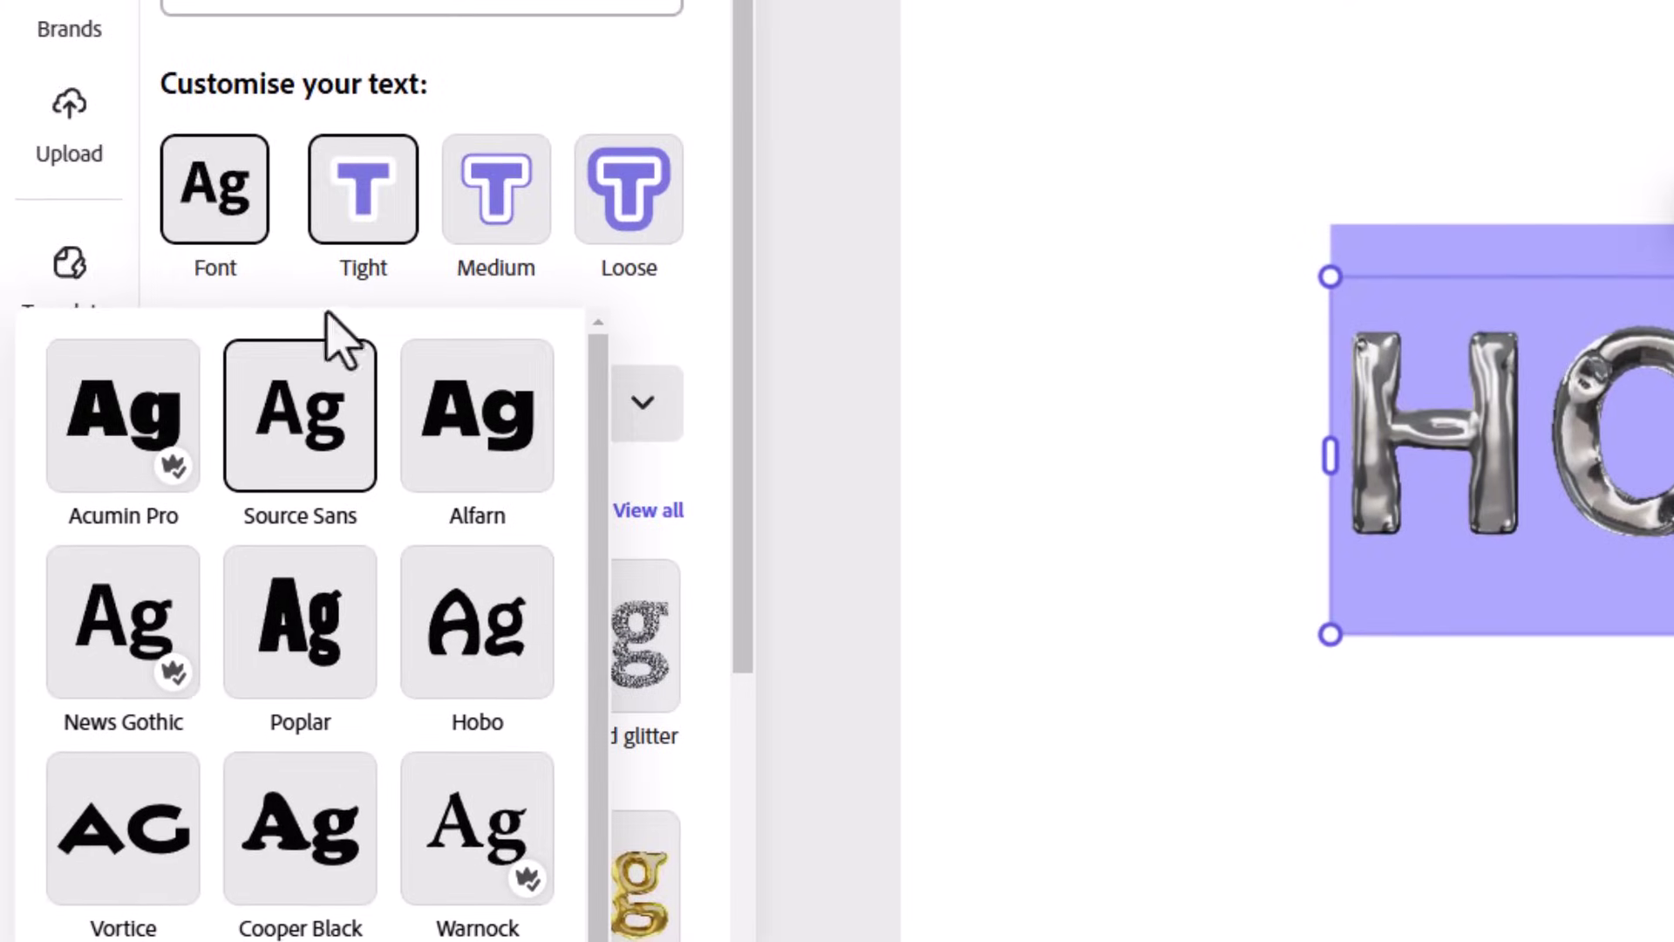
{"action": "scroll", "coordinate": [410, 535], "scroll_direction": "down", "scroll_amount": 1}
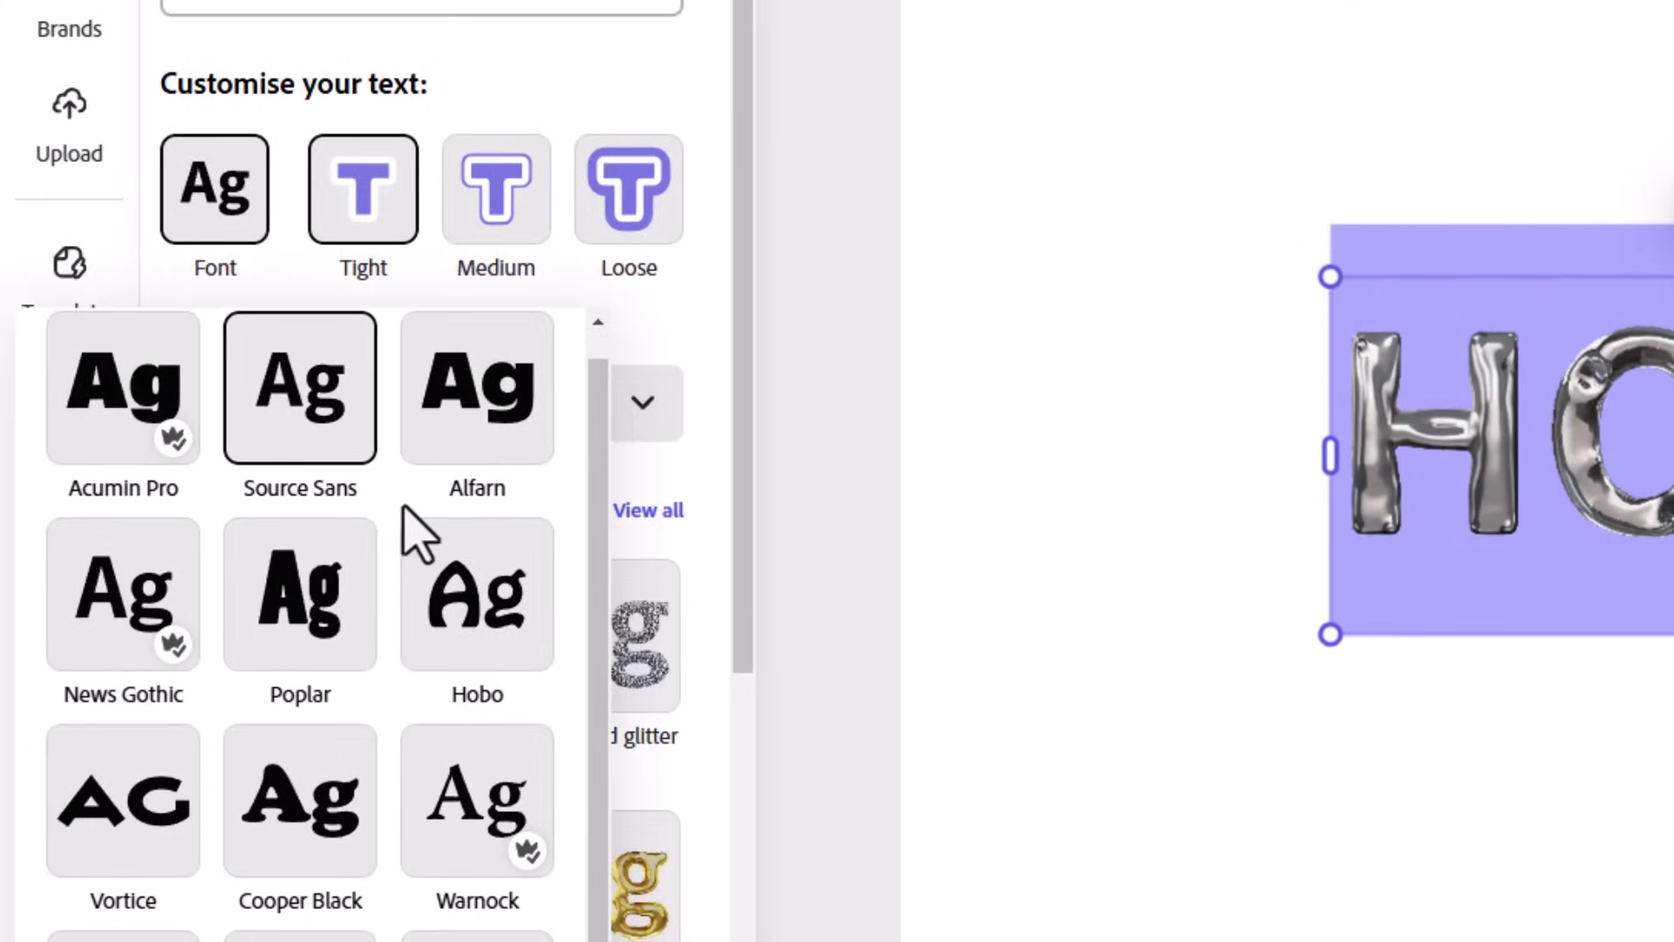
{"action": "left_click", "coordinate": [474, 440]}
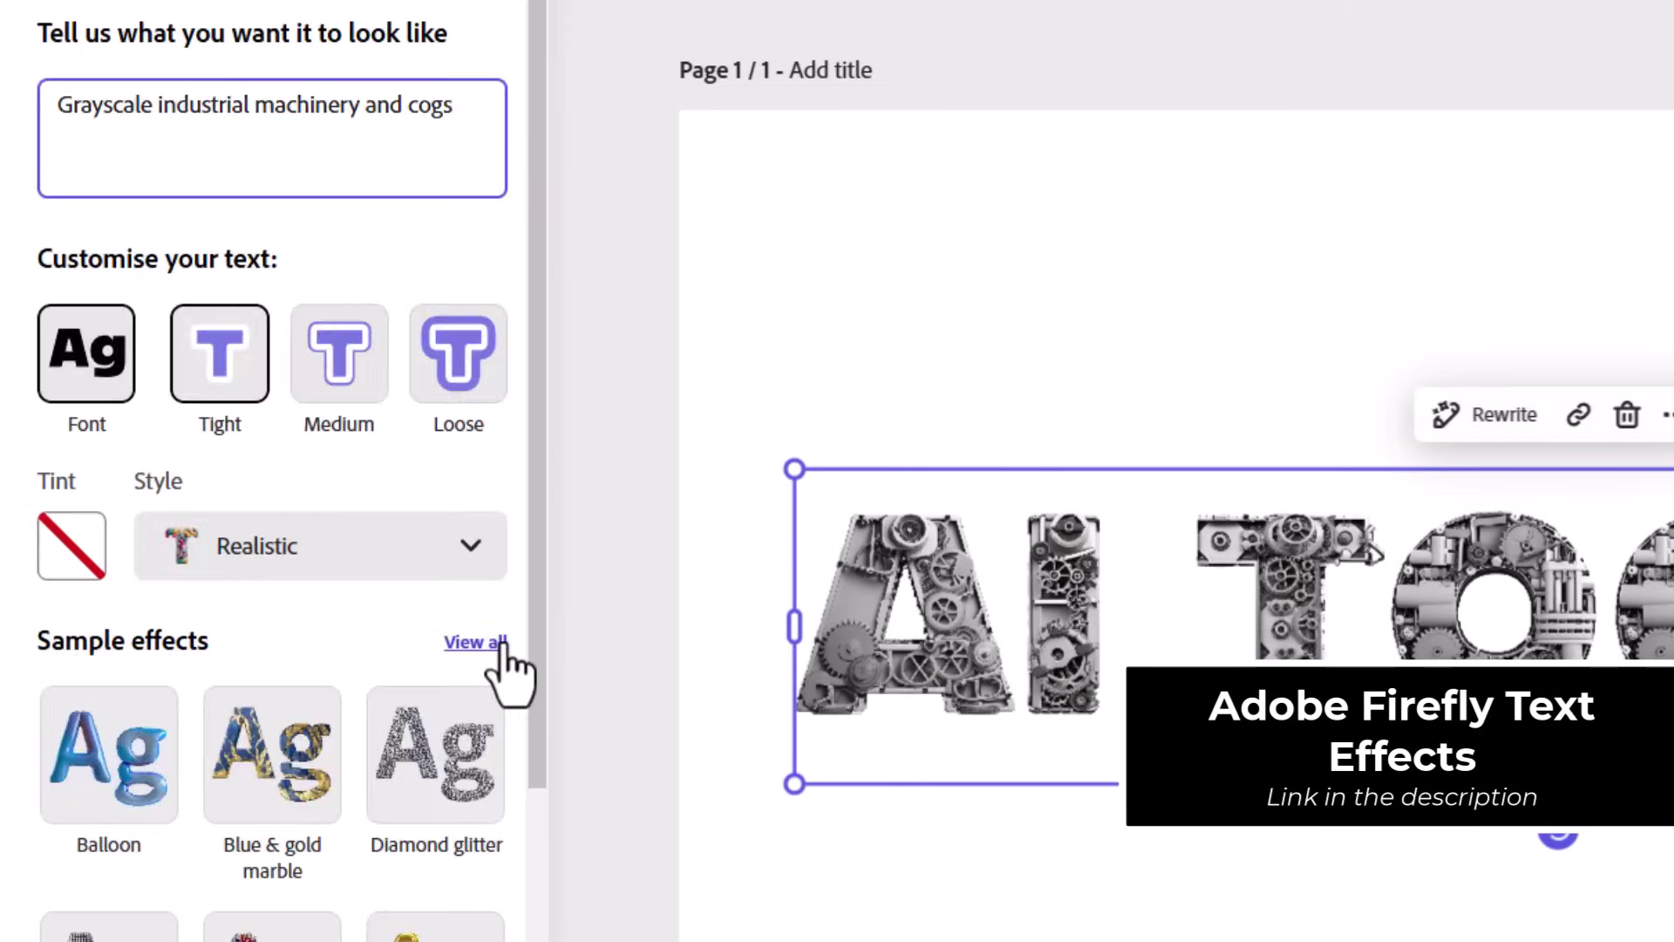
{"action": "left_click", "coordinate": [503, 647]}
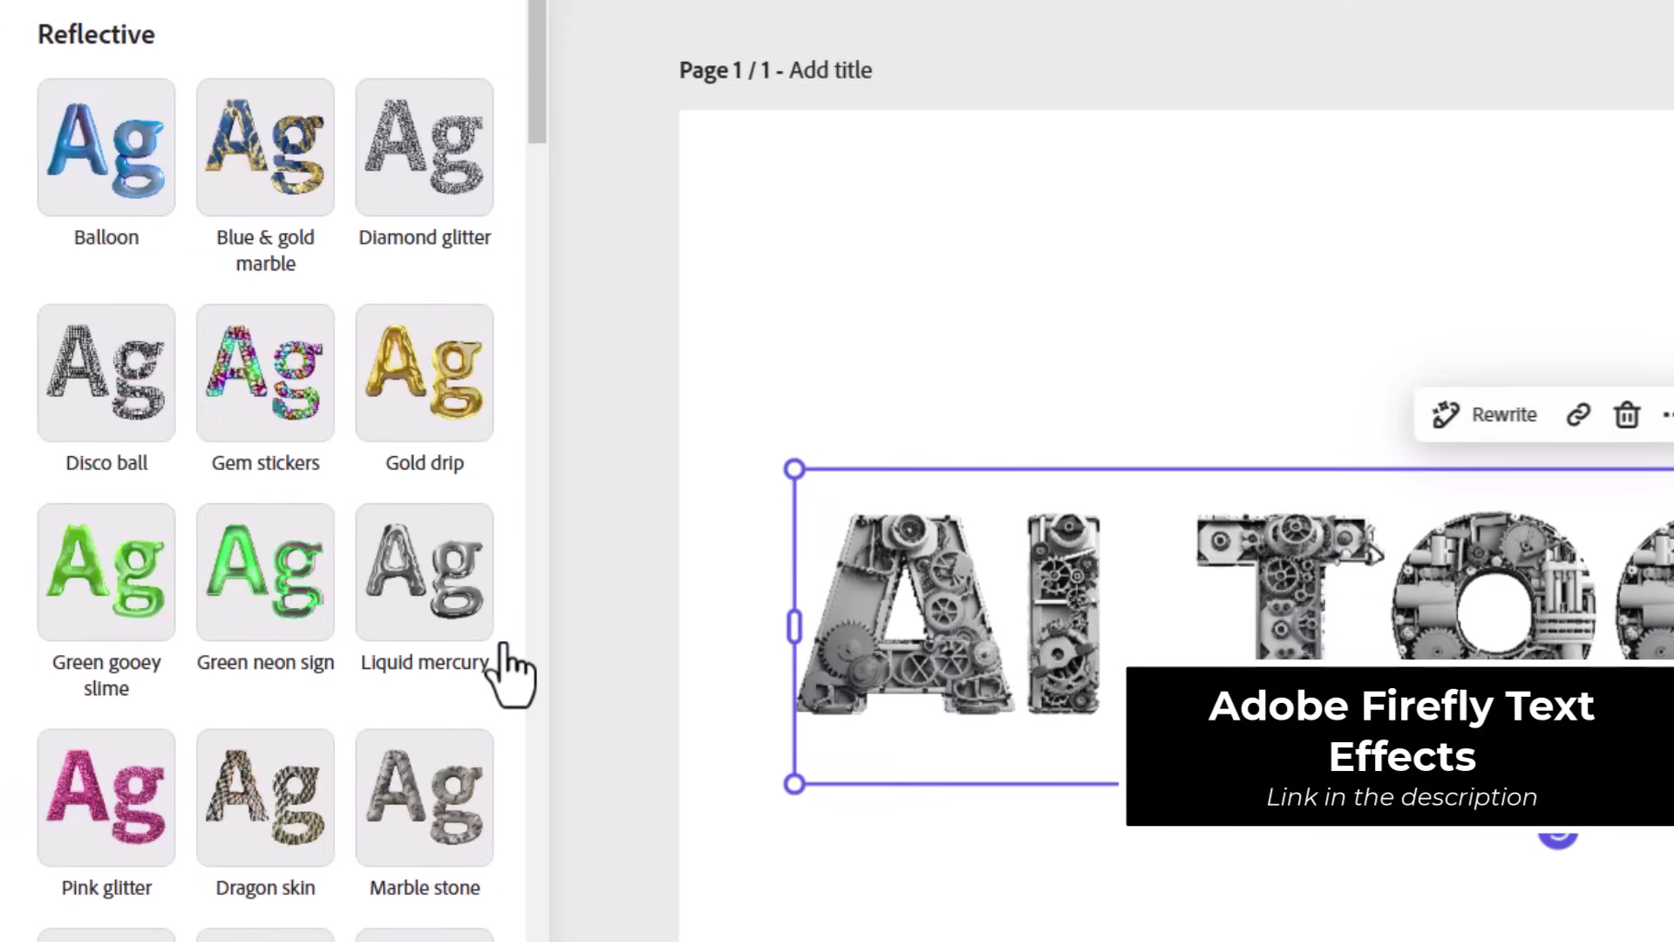
{"action": "left_click", "coordinate": [271, 170]}
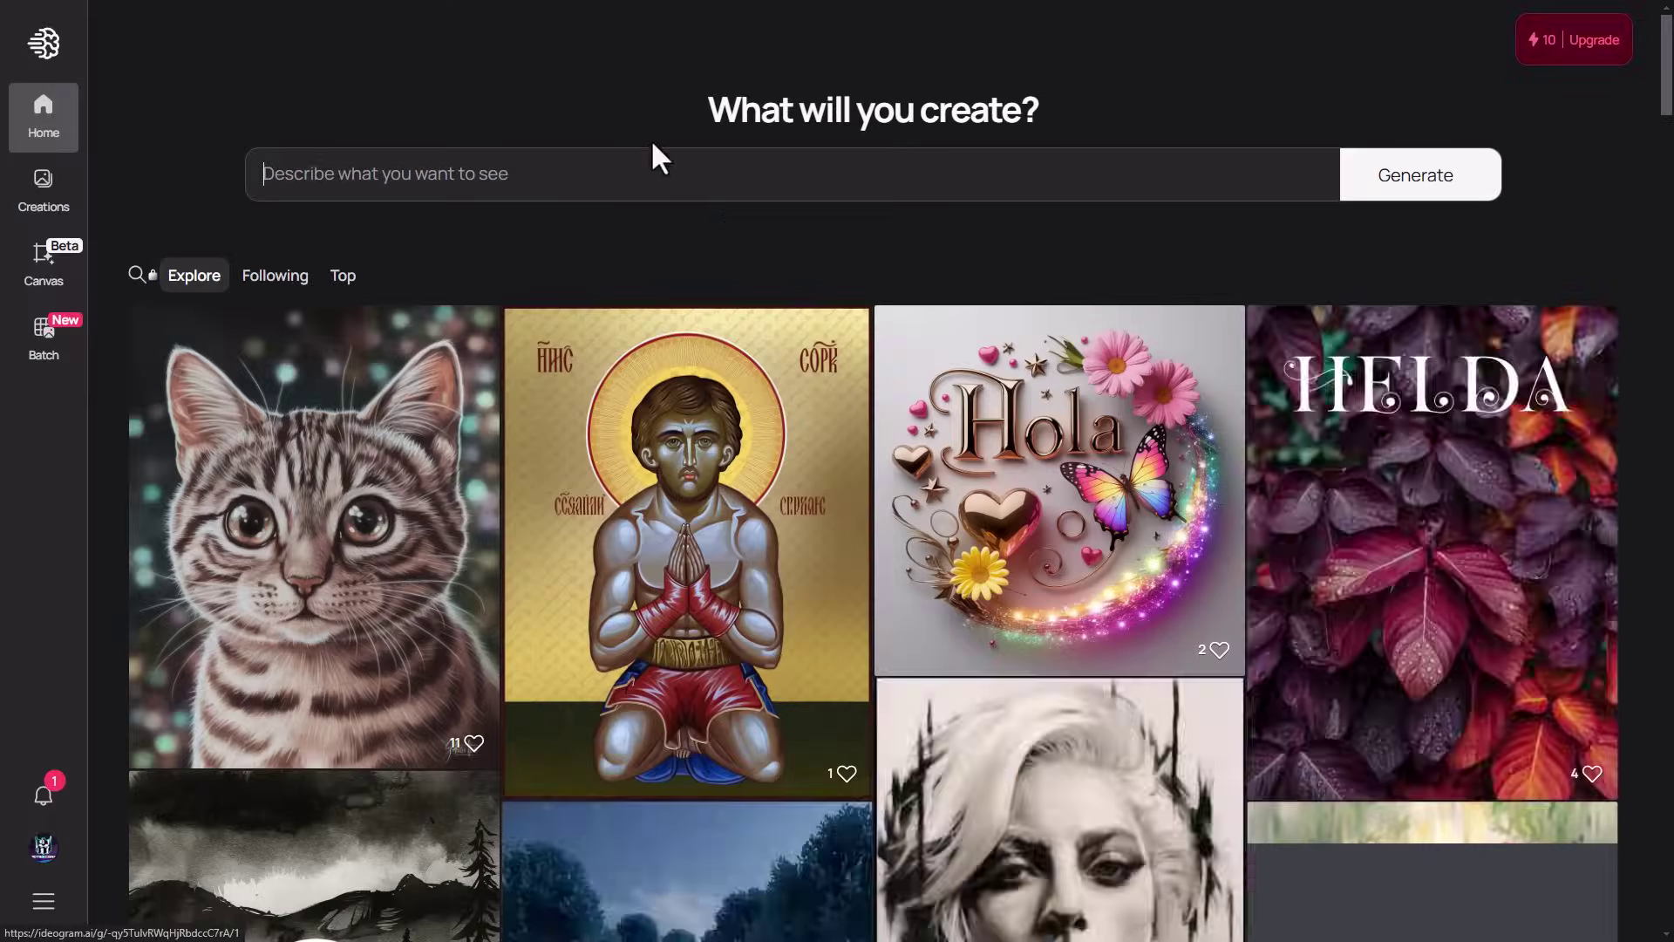
- Enter the prompt 'a giant ai robot walking through the streets with' in Ideogram, then open the baseball poster's details
{"action": "left_click", "coordinate": [644, 171]}
{"action": "type", "text": "a giant ai robot walking through the streets with \"We are the future\" printed on it's chest"}
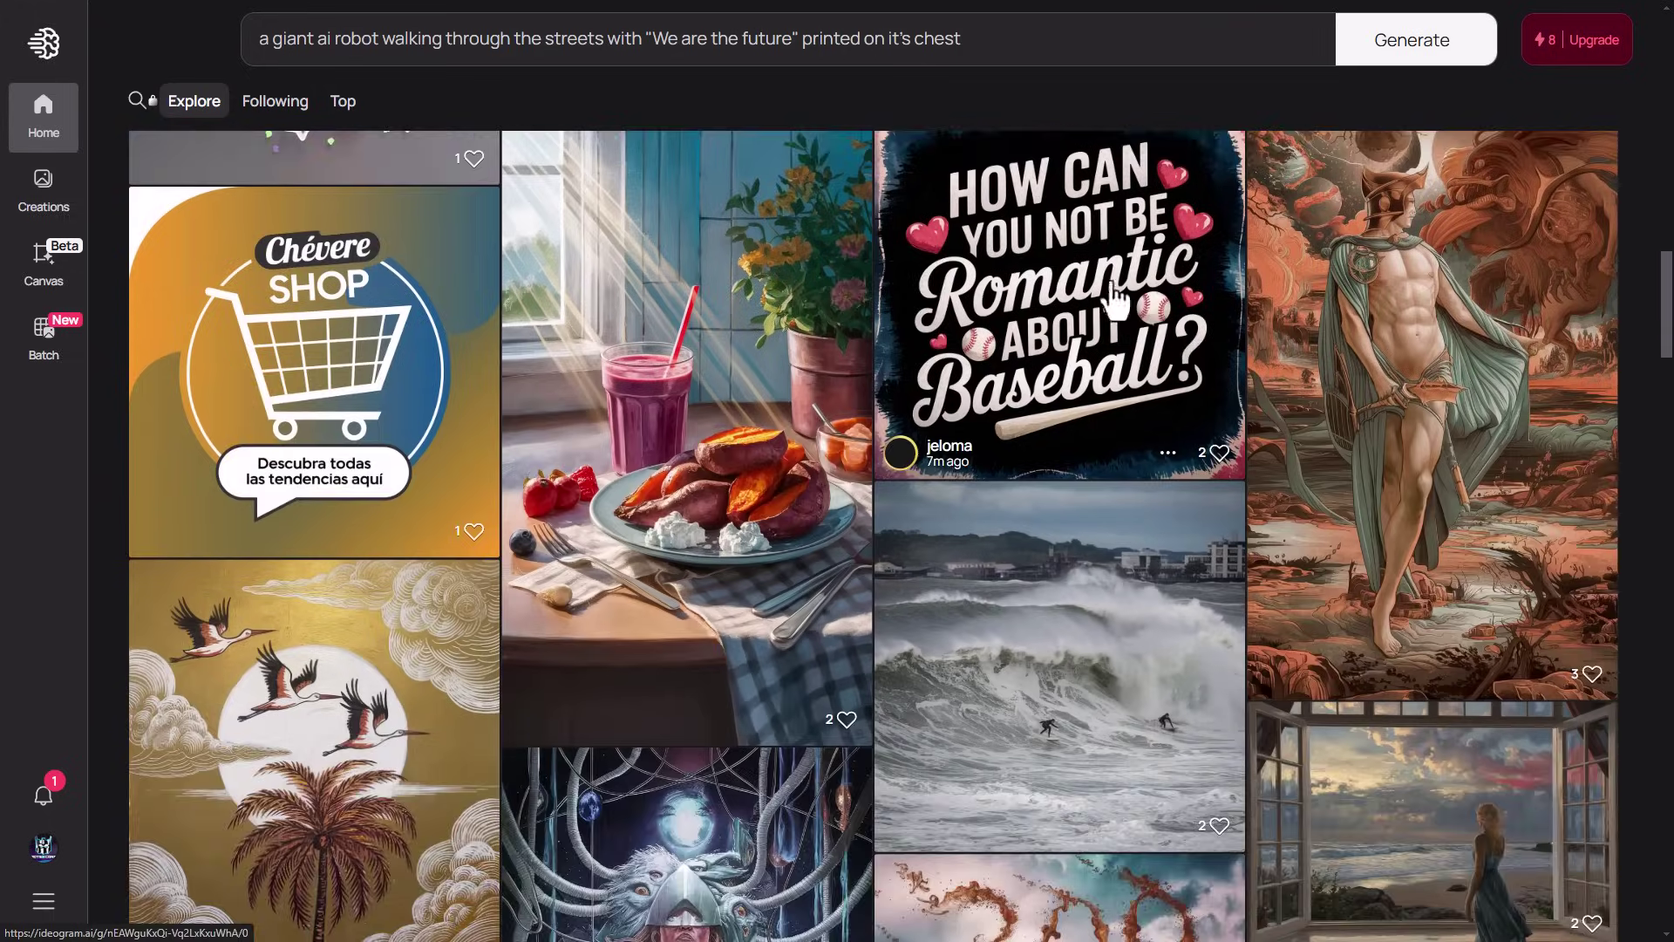
{"action": "left_click", "coordinate": [1115, 300]}
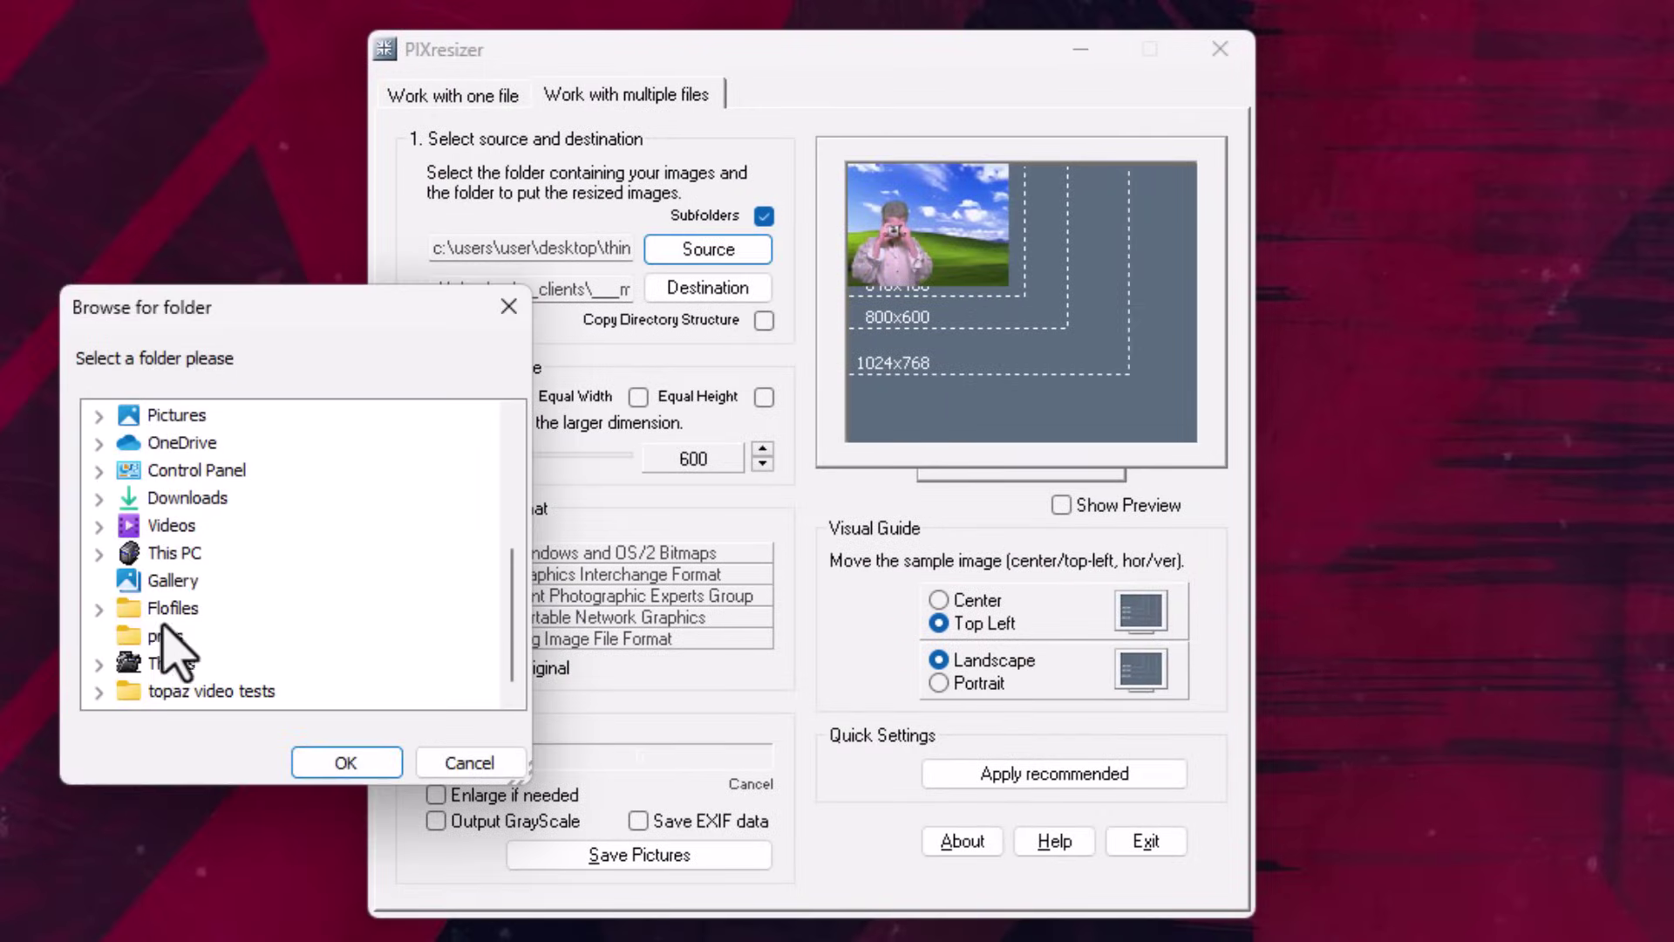
- Batch-save the png folder's 16 pictures as JPEGs with the larger side at 910 pixels
{"action": "left_click", "coordinate": [336, 766]}
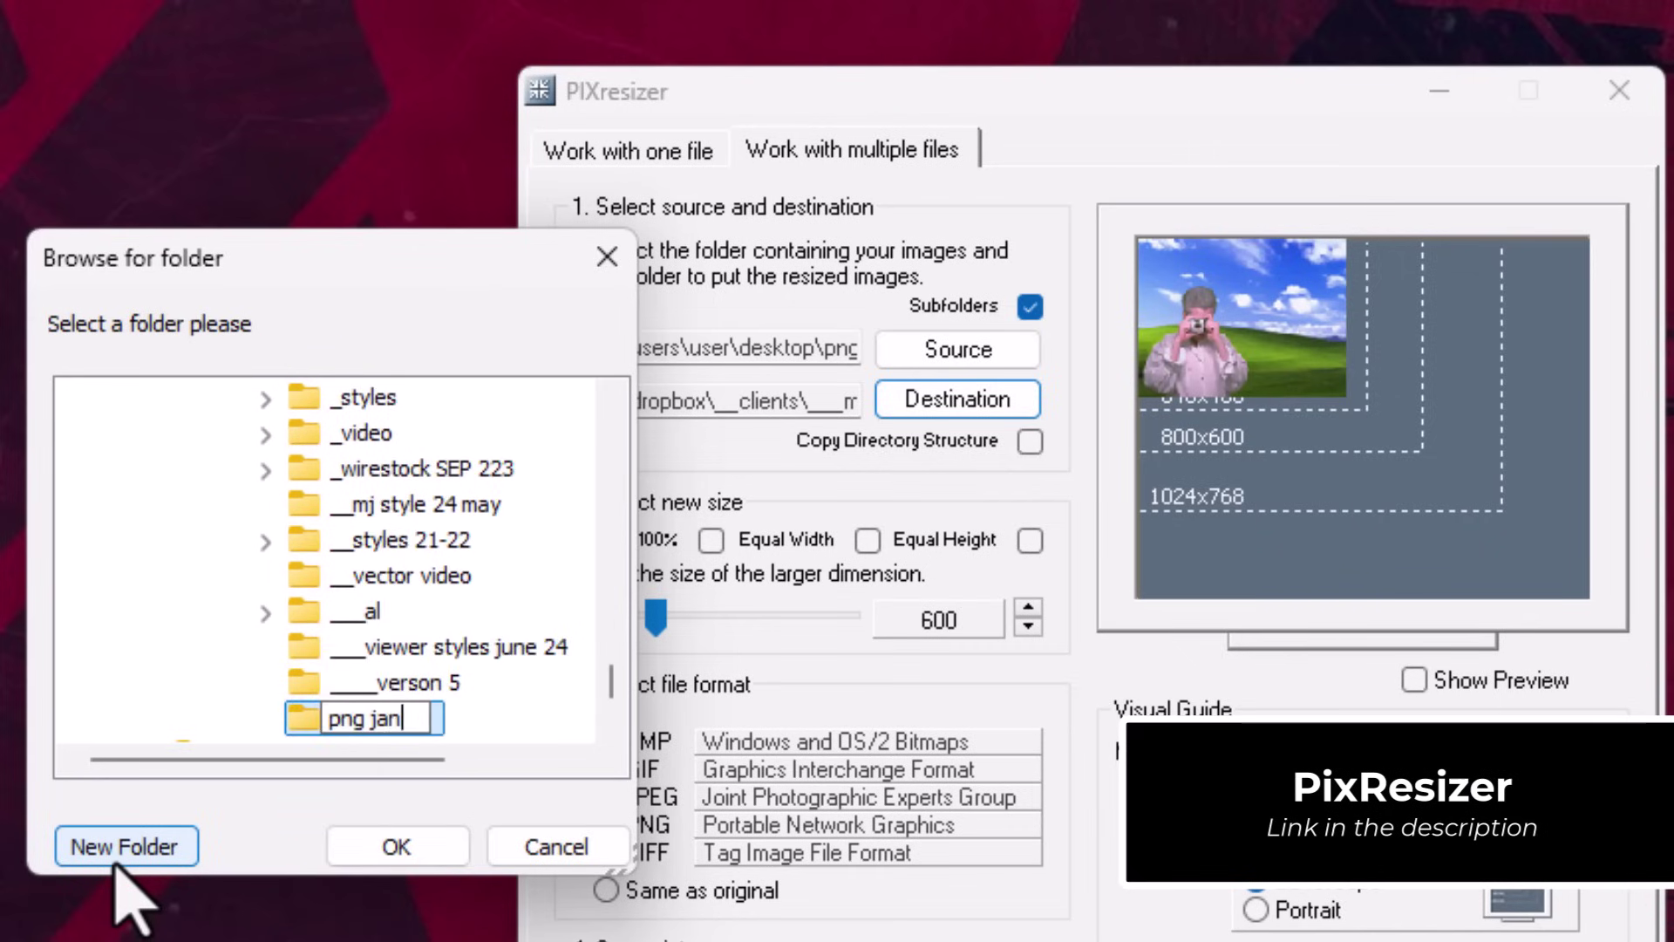
{"action": "left_click", "coordinate": [397, 846]}
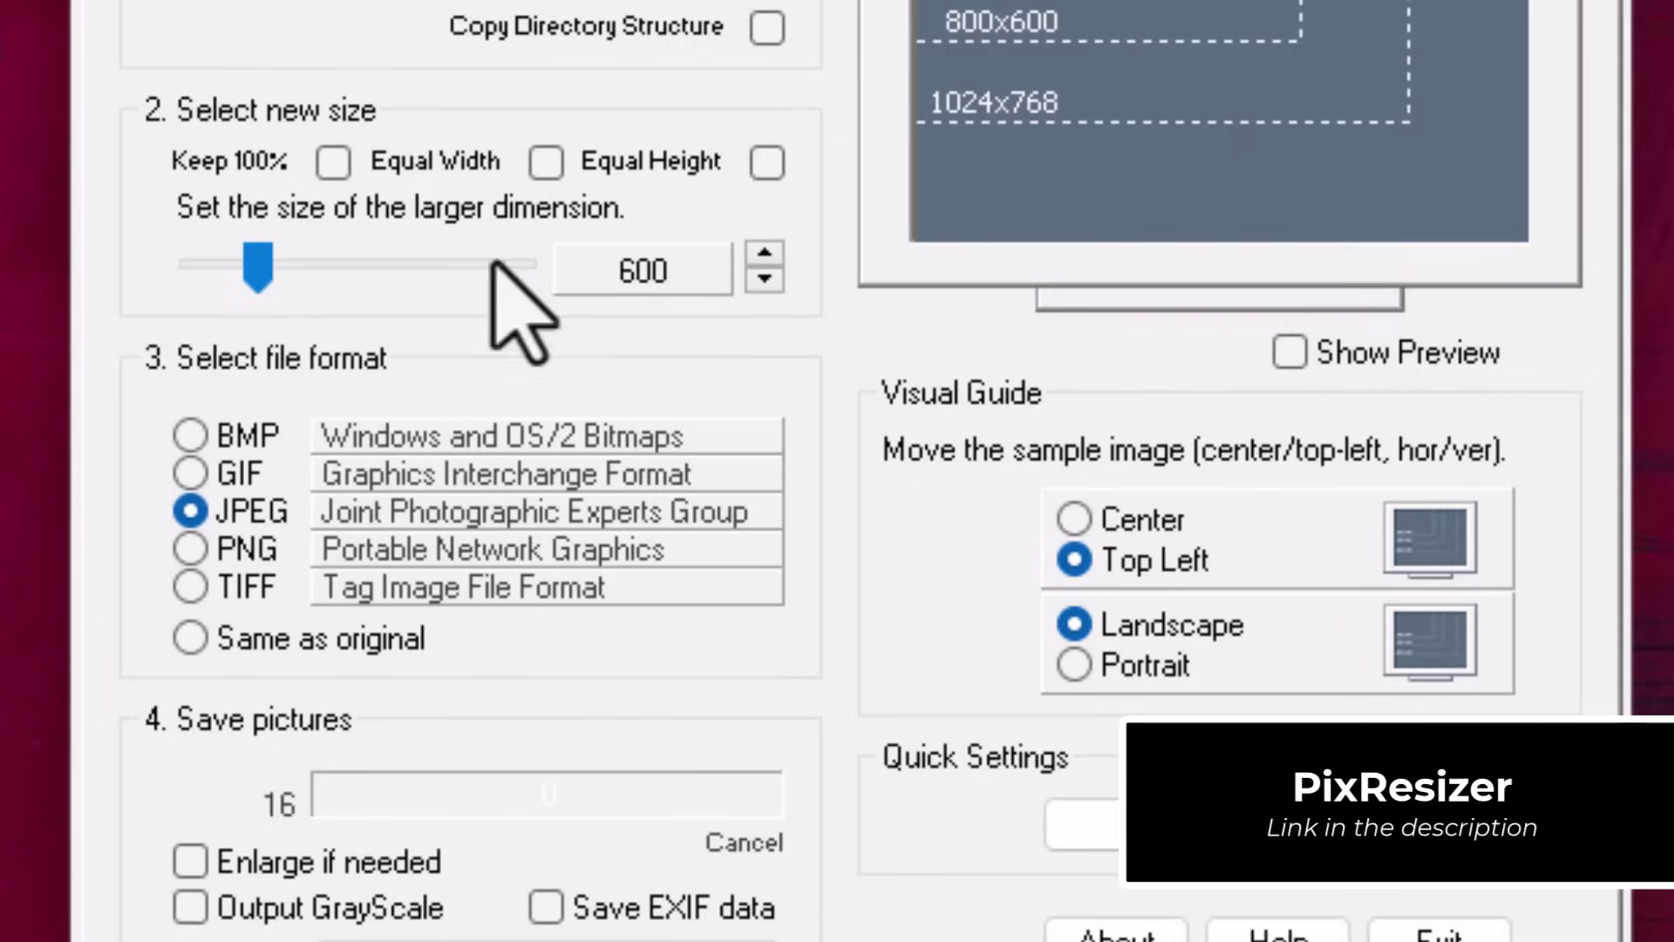
{"action": "left_click_drag", "start_coordinate": [656, 621], "coordinate": [735, 566]}
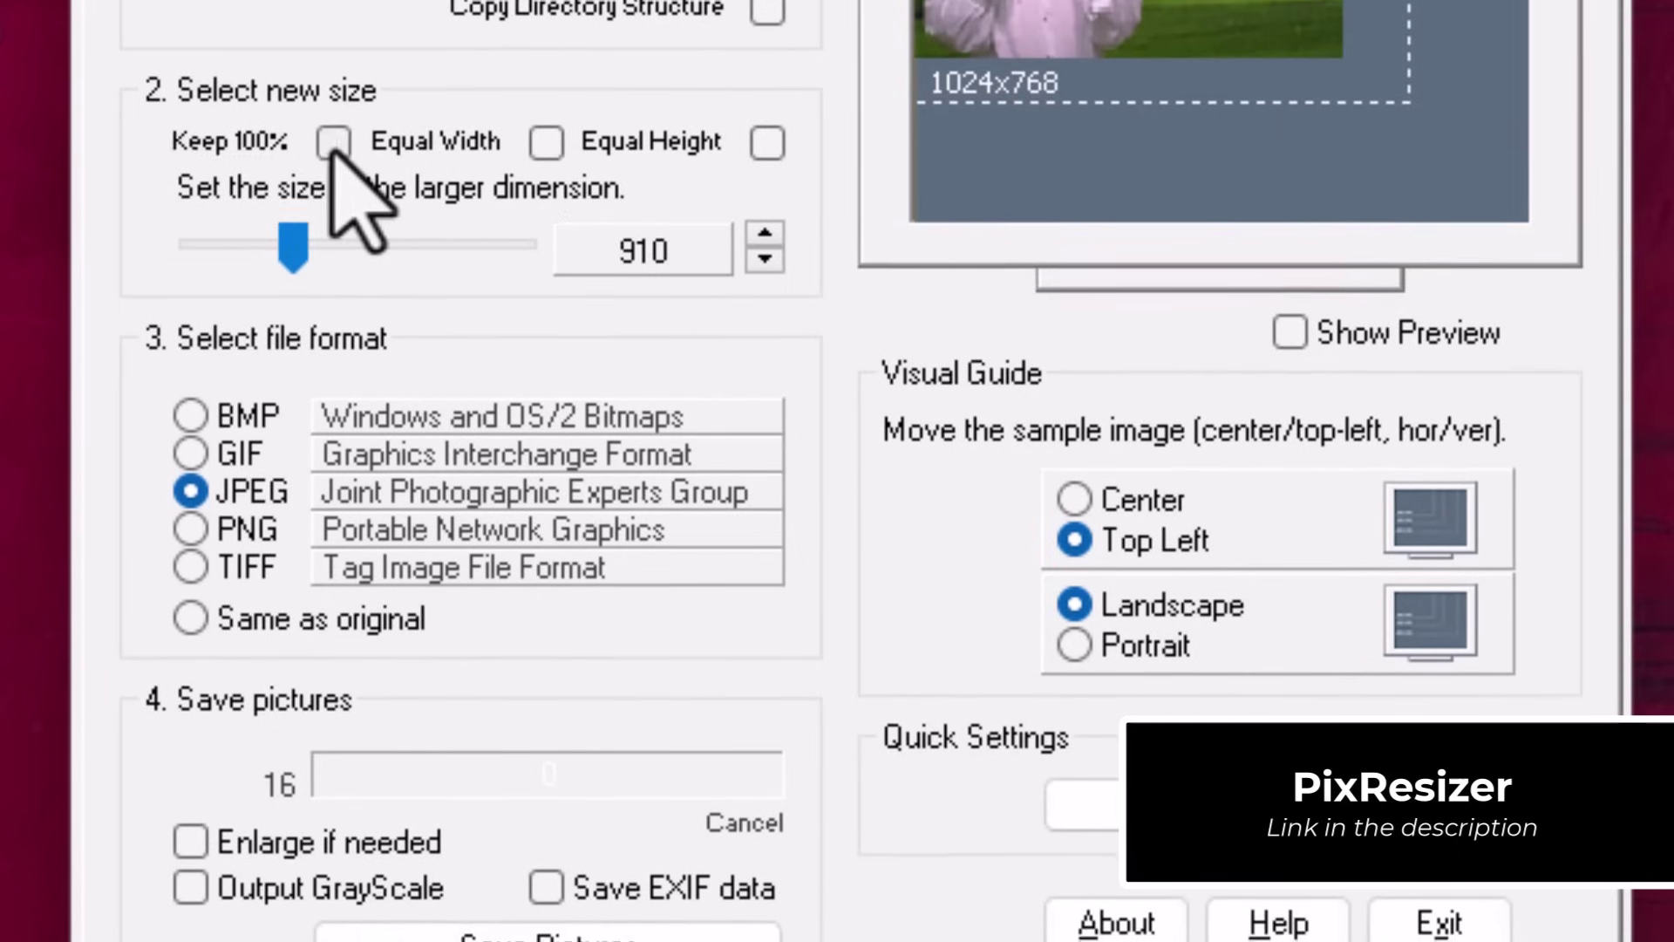
{"action": "left_click", "coordinate": [333, 150]}
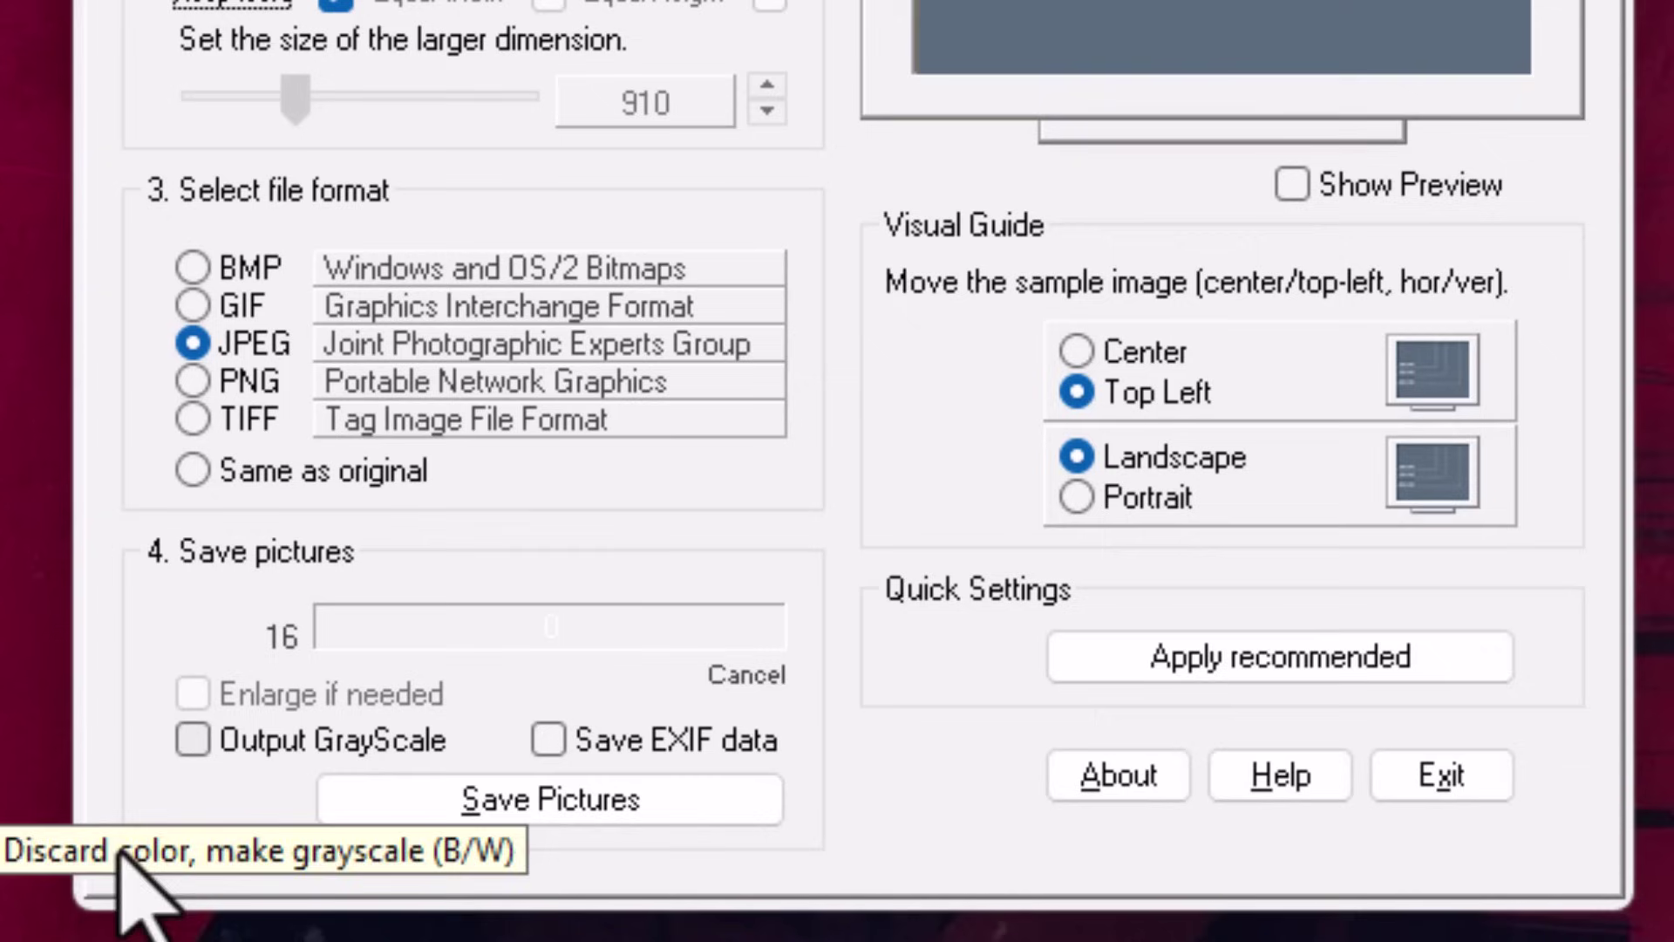
{"action": "left_click", "coordinate": [523, 798]}
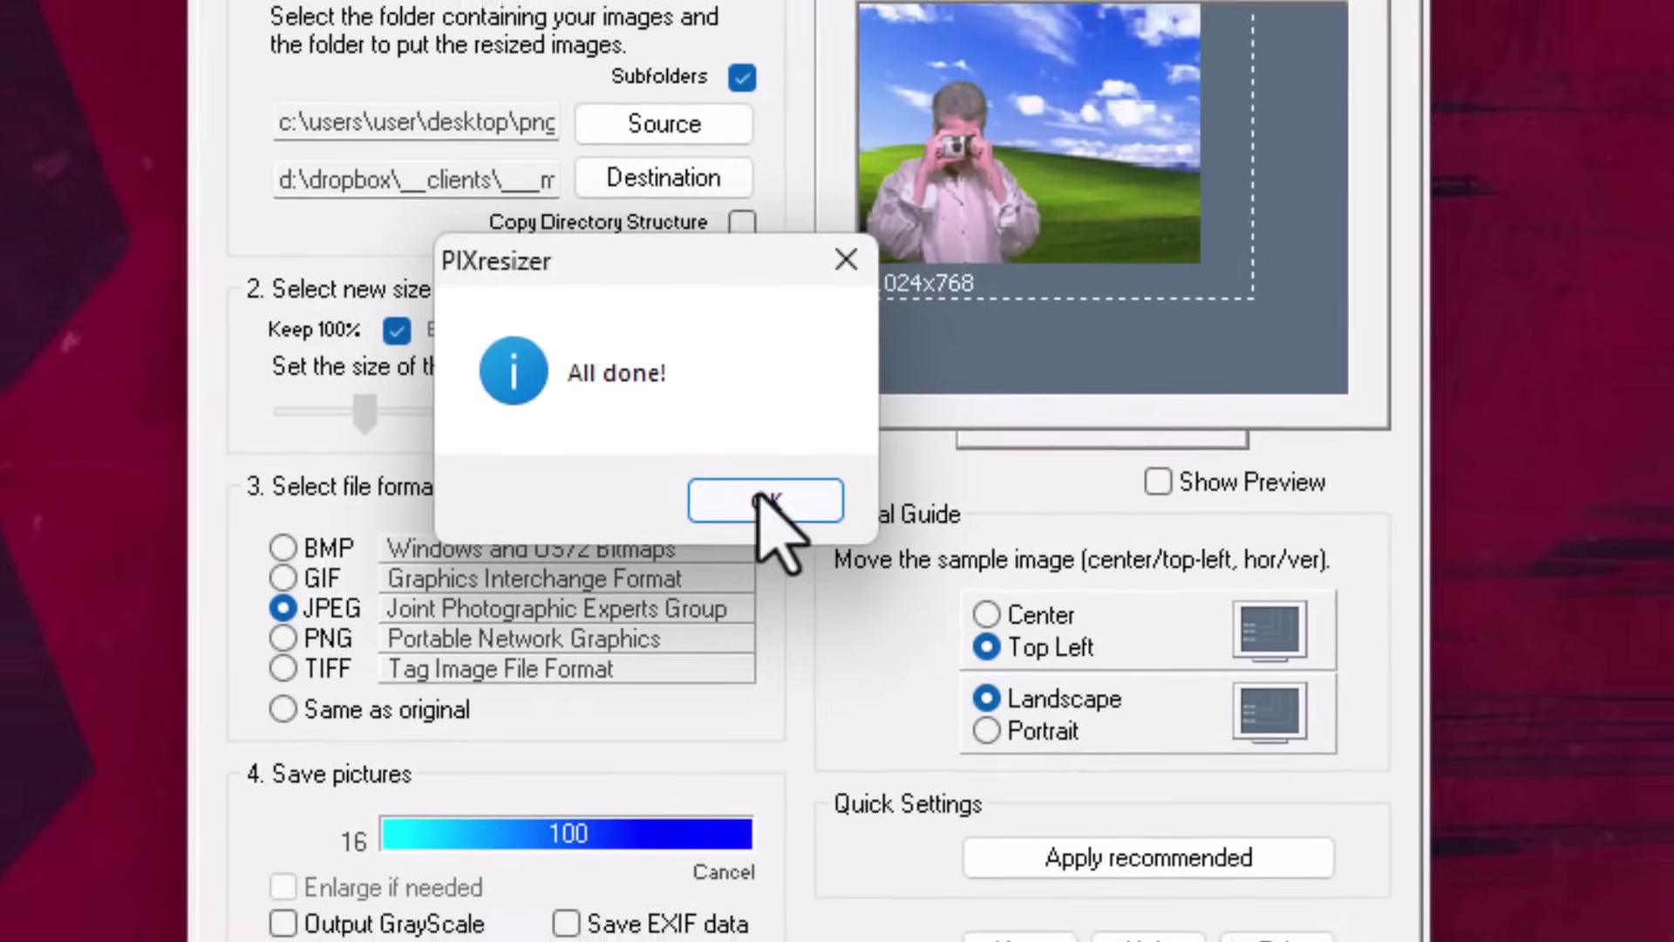
{"action": "left_click", "coordinate": [772, 499]}
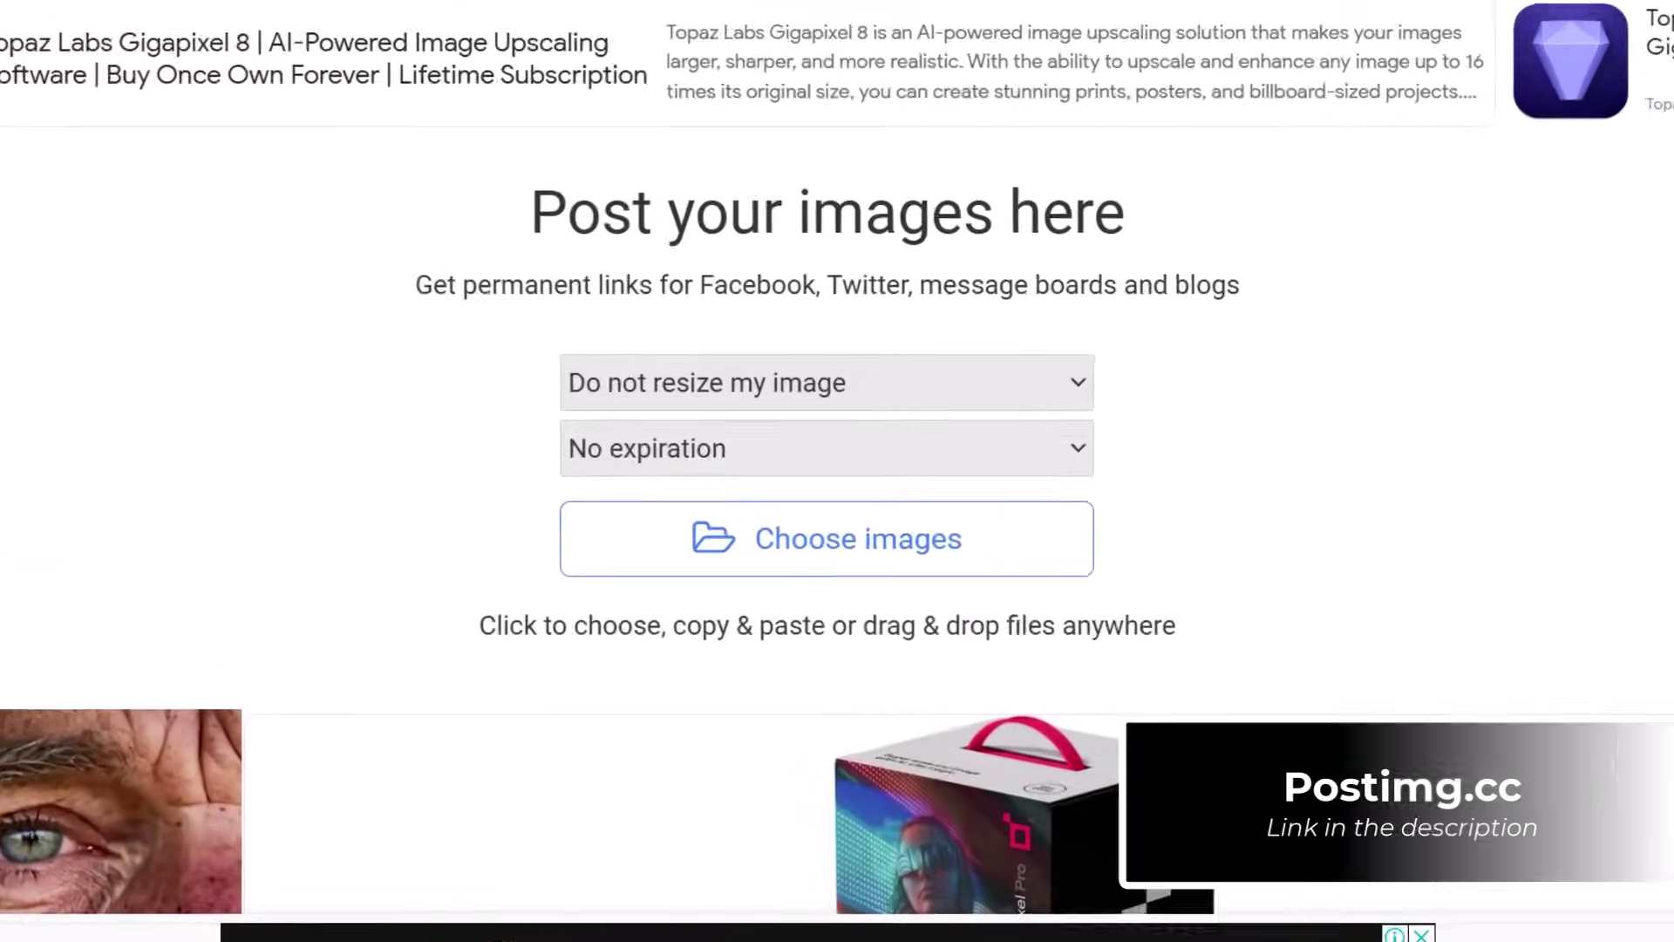
- Upload the futuristic car poster to Postimg.cc and bring its shareable link fields into view
{"action": "left_click_drag", "start_coordinate": [0, 471], "coordinate": [921, 573]}
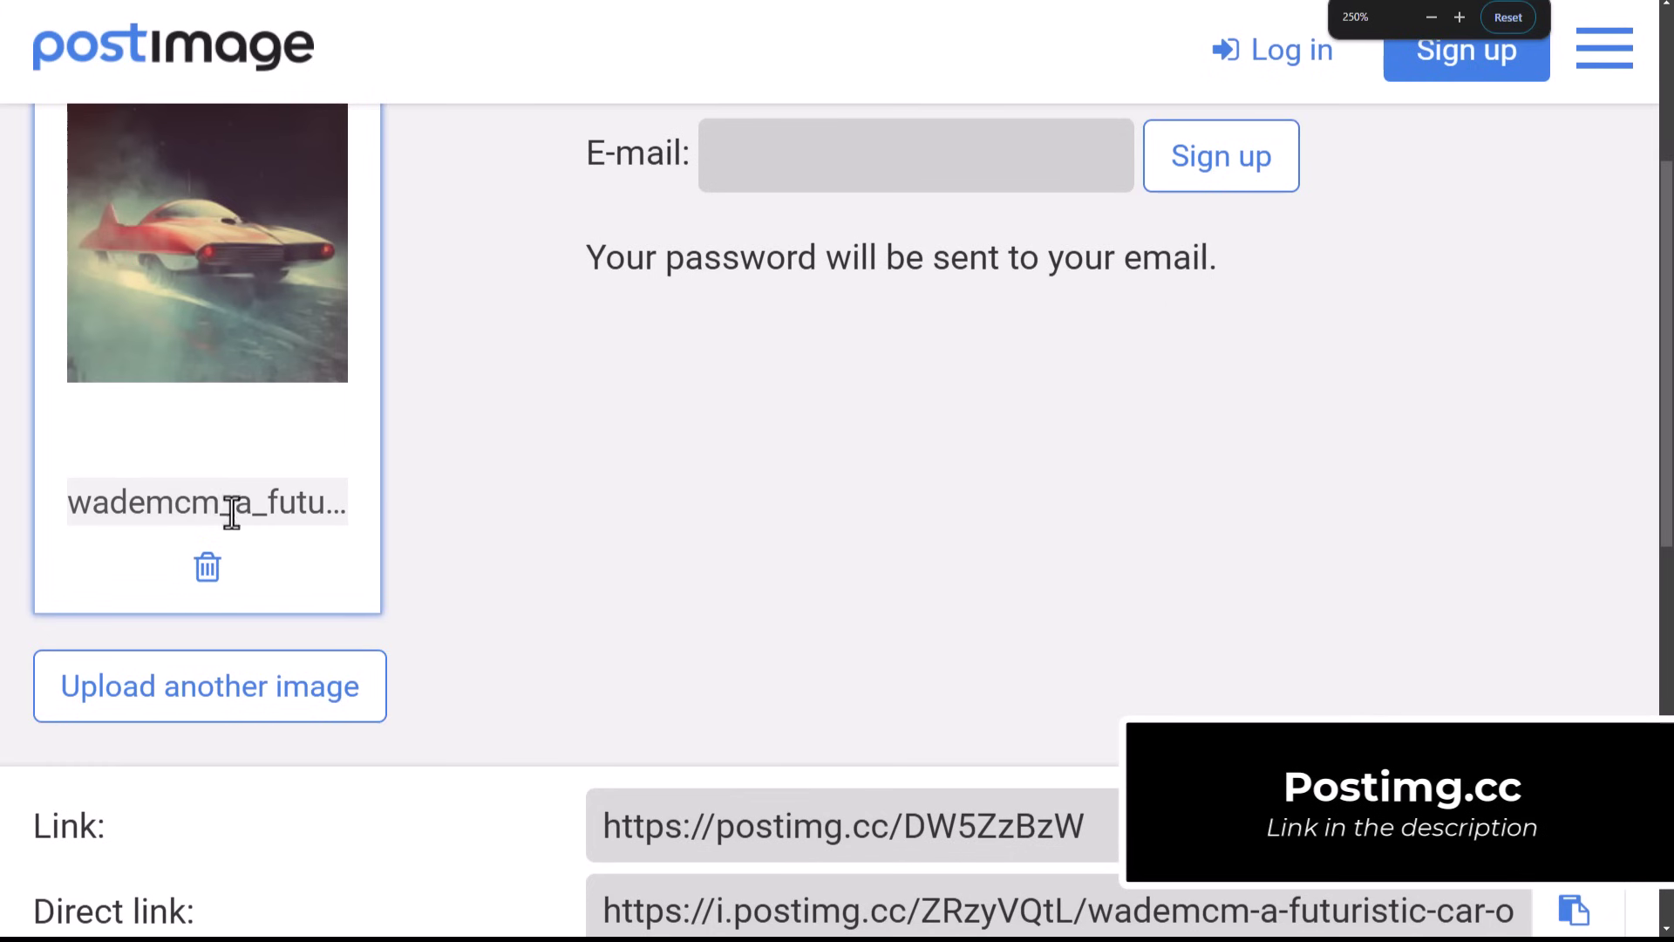
{"action": "scroll", "coordinate": [322, 587], "scroll_direction": "down", "scroll_amount": 6}
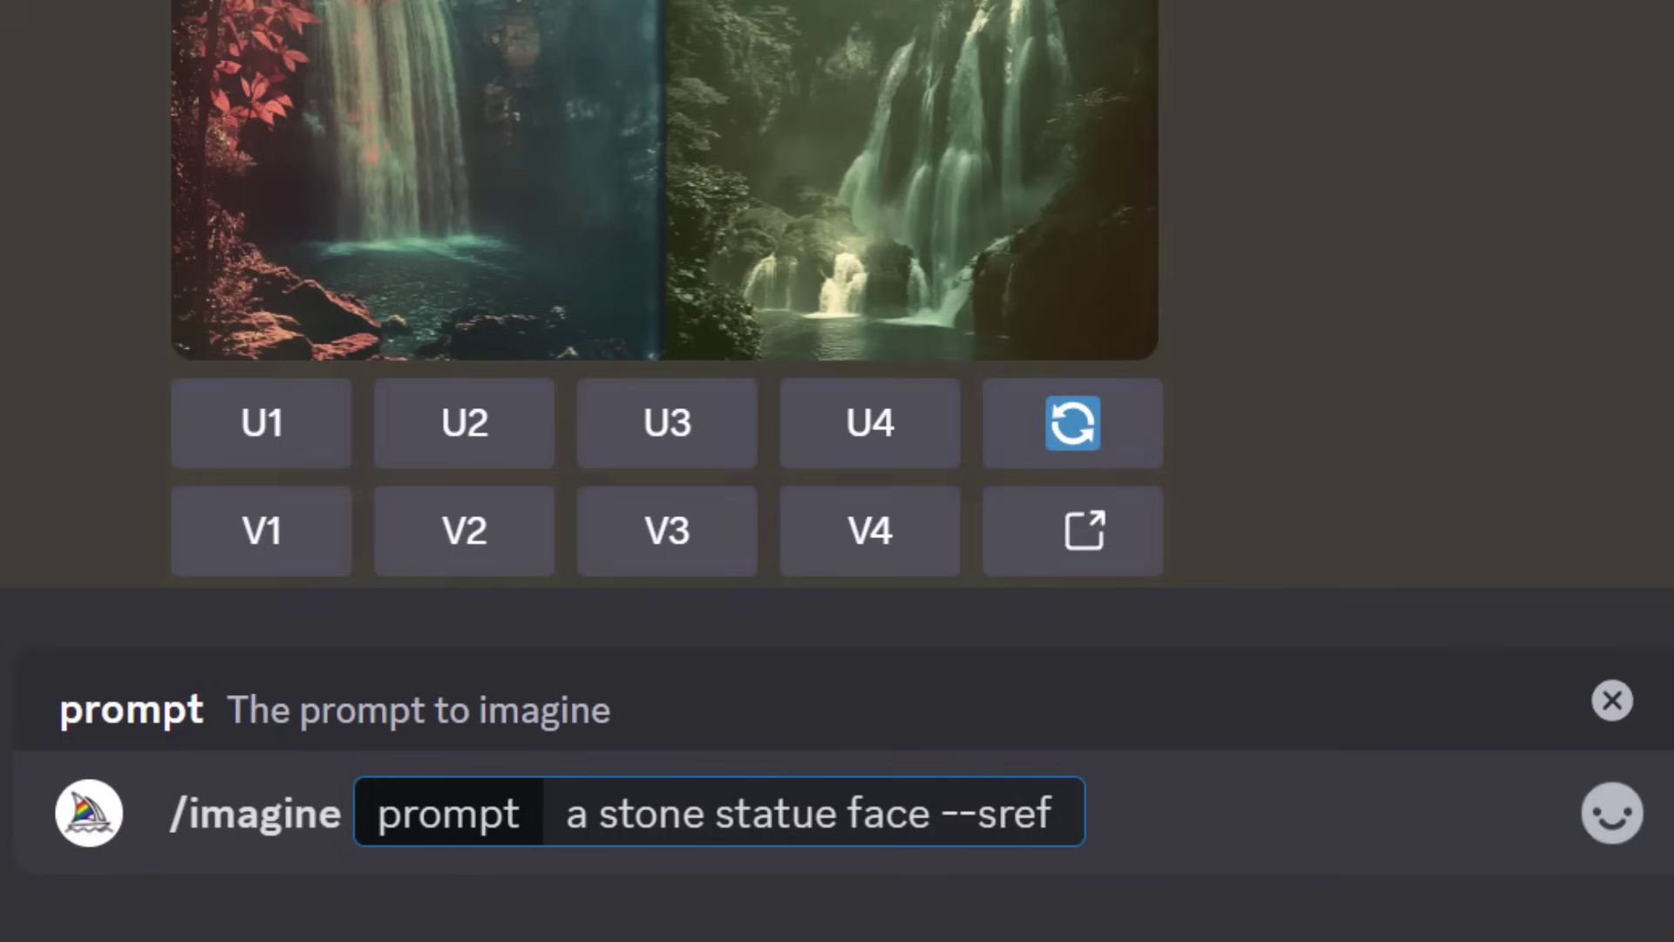
- Submit 'a stone statue face --sref' with the pasted Postimg poster link as style reference
{"action": "type", "text": "https://i.postimg.cc/ZRzyVQtL/wademcm-a-futuristic-car-old-terrifying-movie-poster-v-6-1-1c457af0-abff-4f3e-a66c-dc2594932e78-3.jpg"}
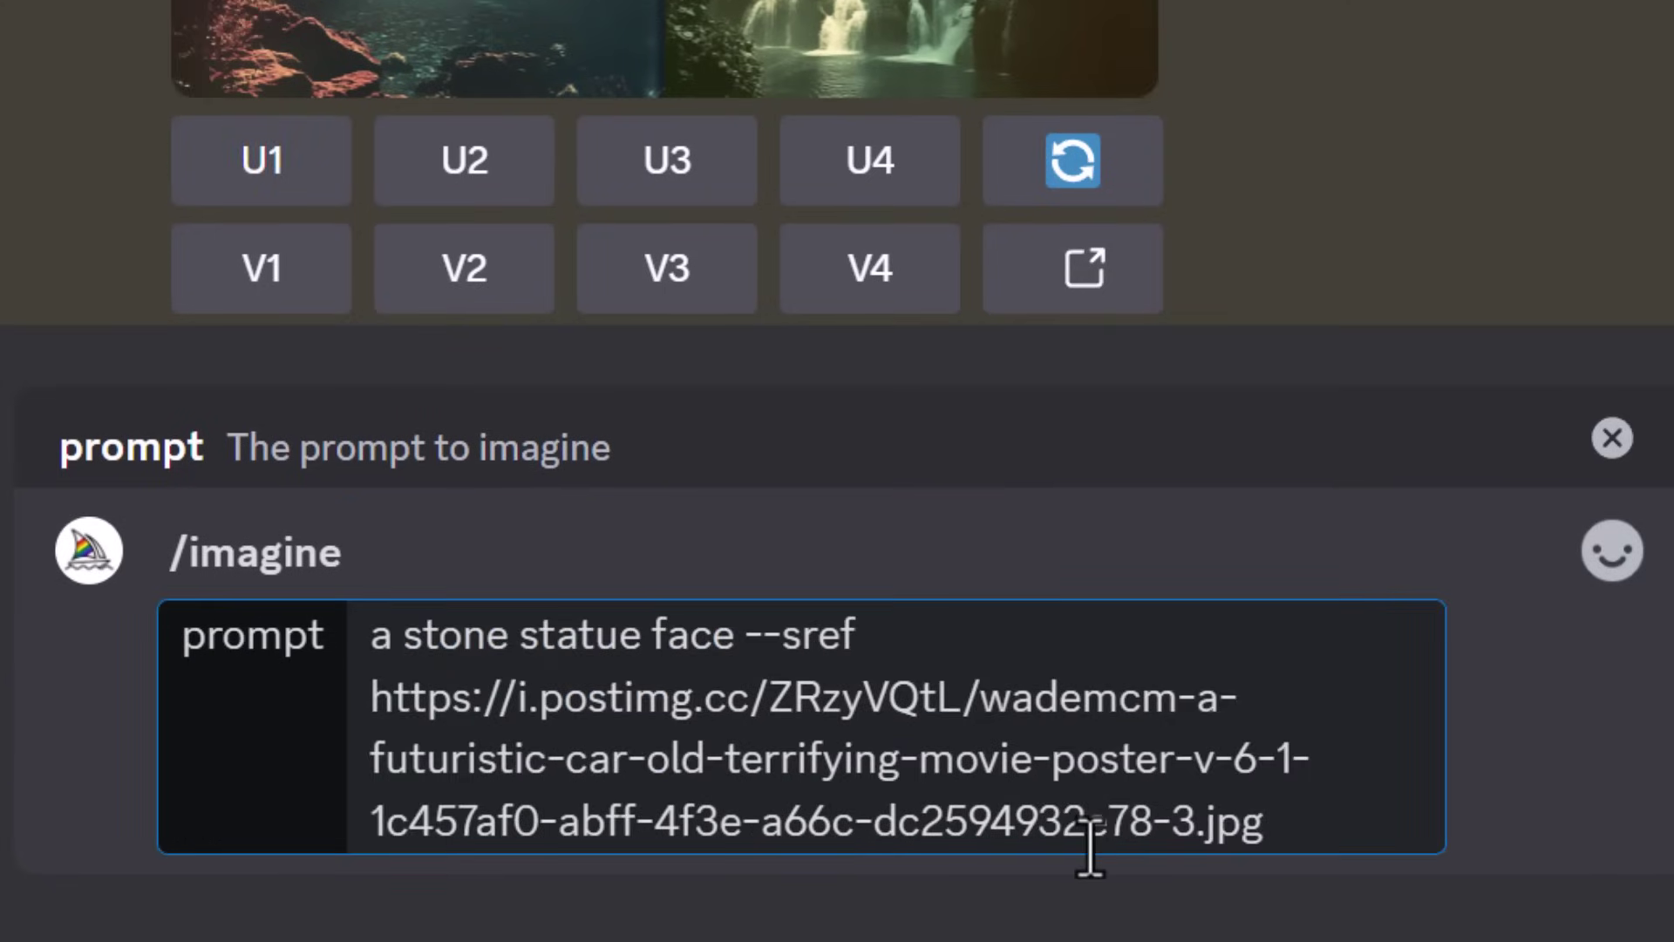
{"action": "key", "text": "Return"}
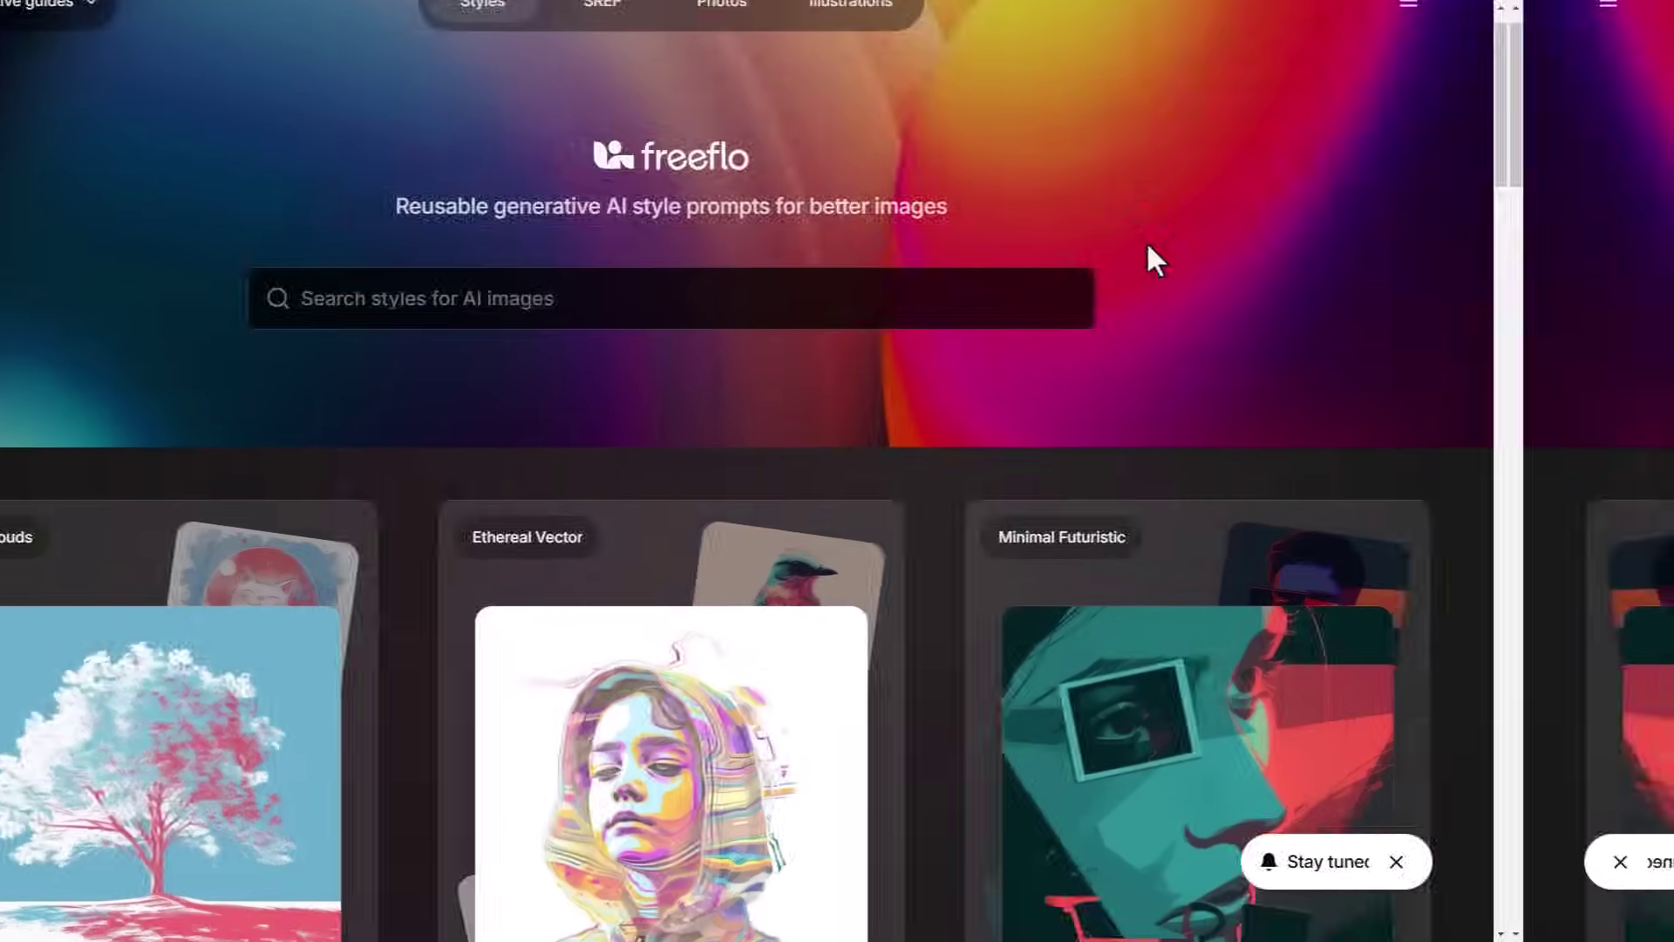
- Copy the Midjourney prompt of the Glitch Minimalism dog image
{"action": "scroll", "coordinate": [1146, 244], "scroll_direction": "down", "scroll_amount": 10}
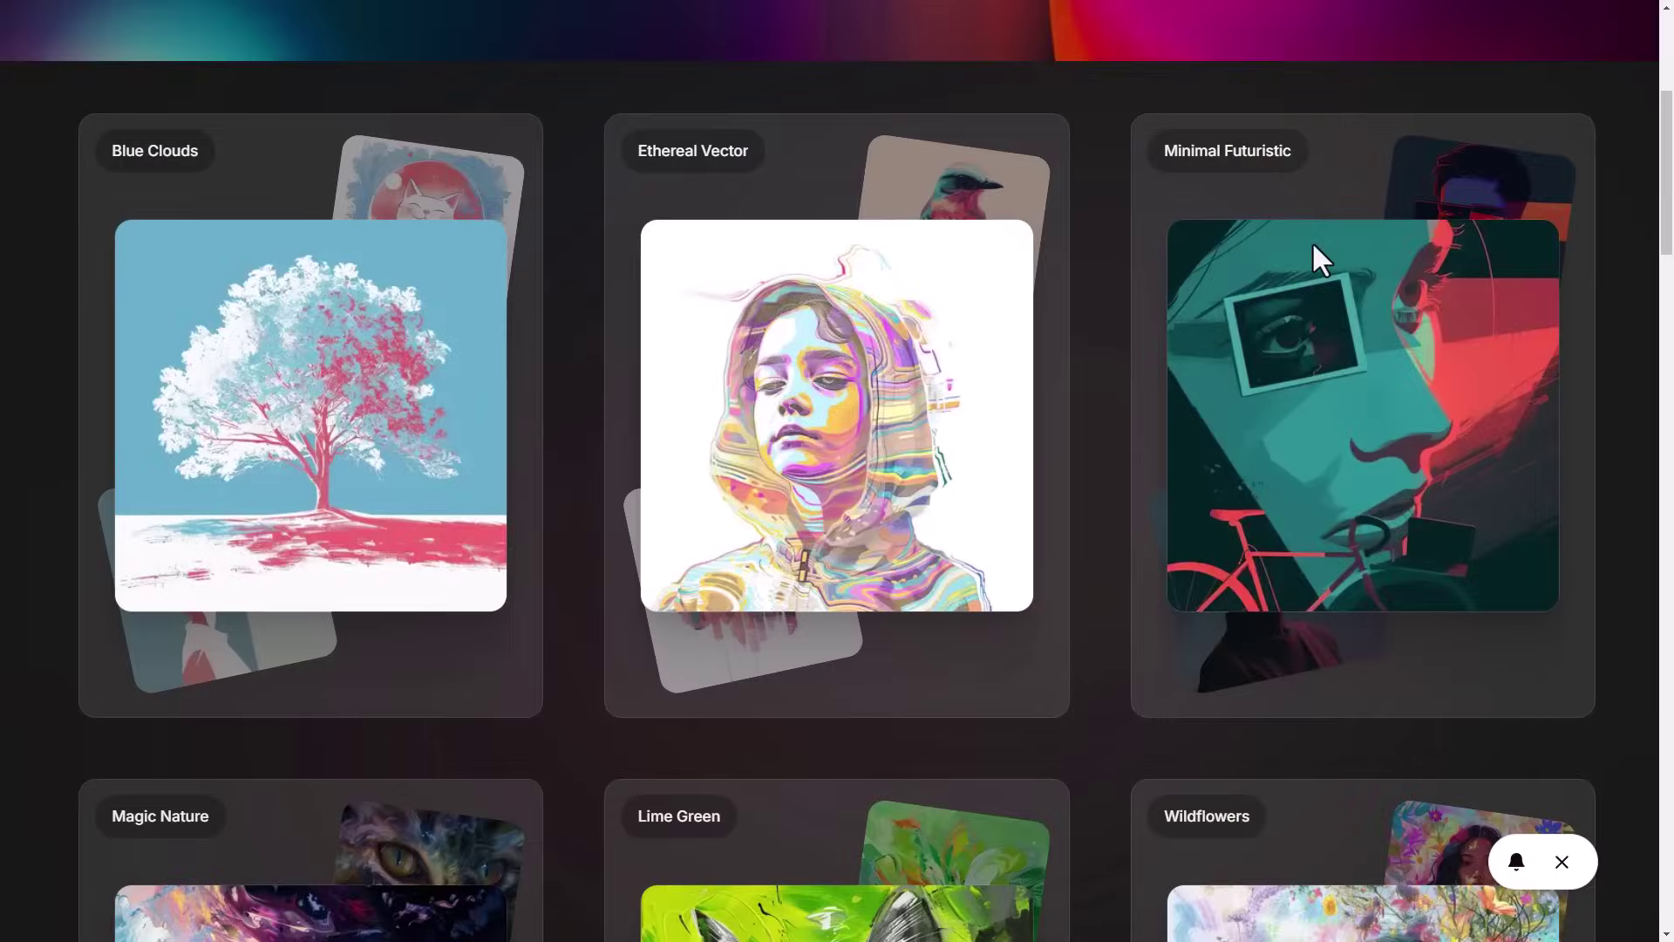
{"action": "scroll", "coordinate": [1311, 240], "scroll_direction": "down", "scroll_amount": 4}
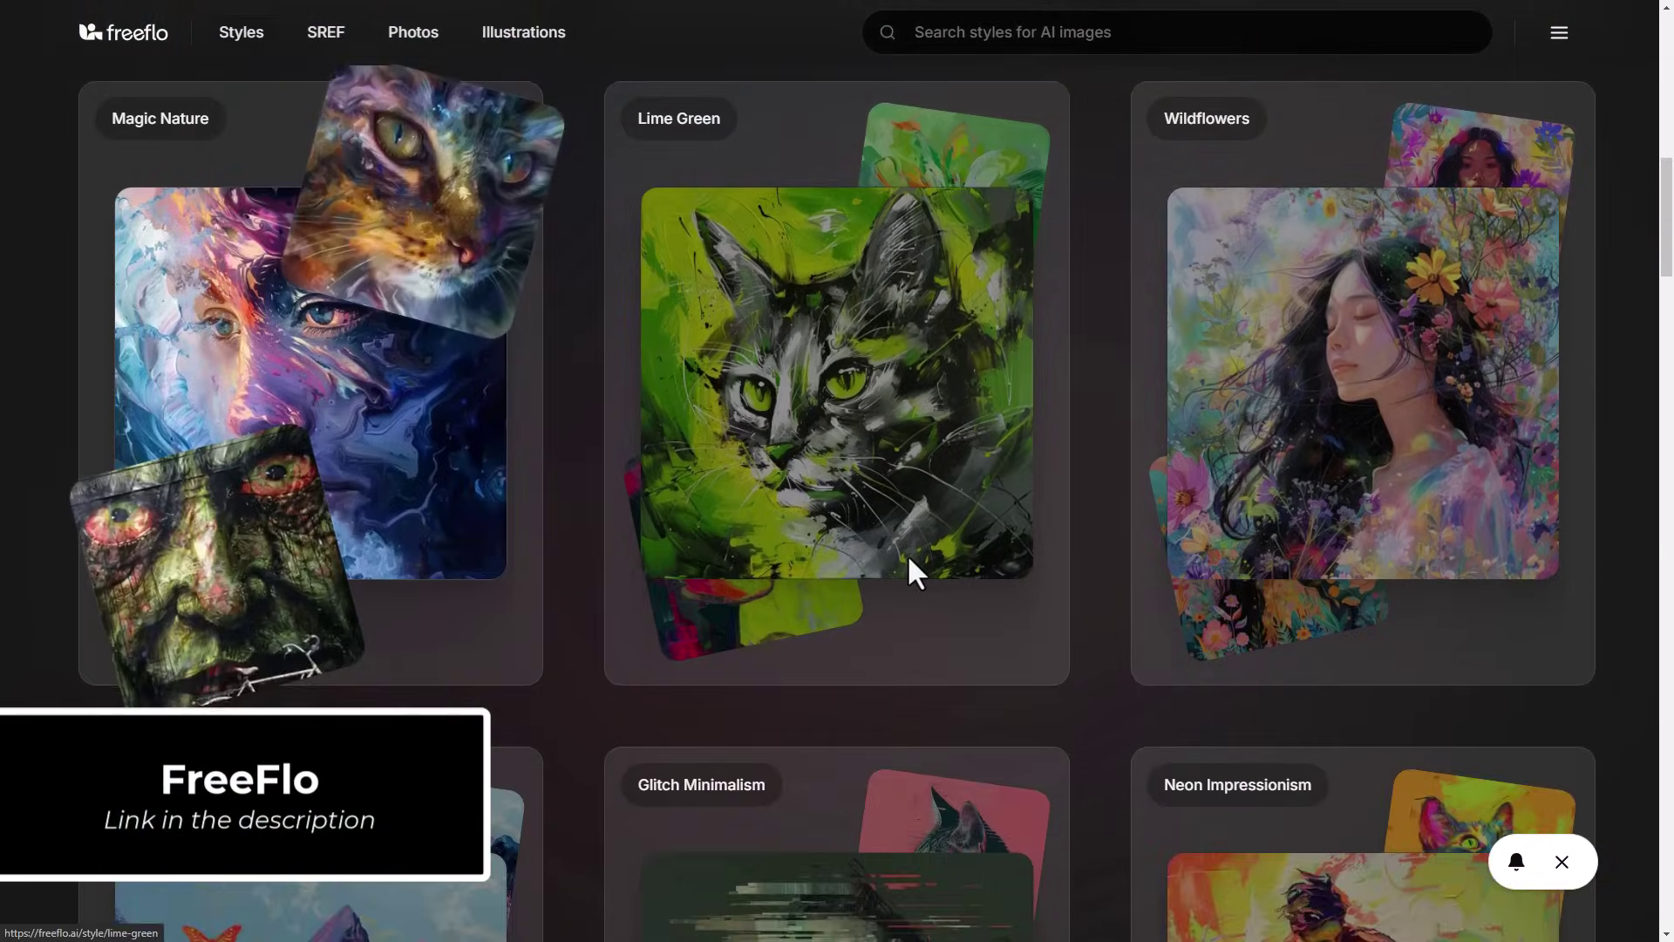
{"action": "scroll", "coordinate": [909, 559], "scroll_direction": "down", "scroll_amount": 3}
{"action": "left_click", "coordinate": [897, 523]}
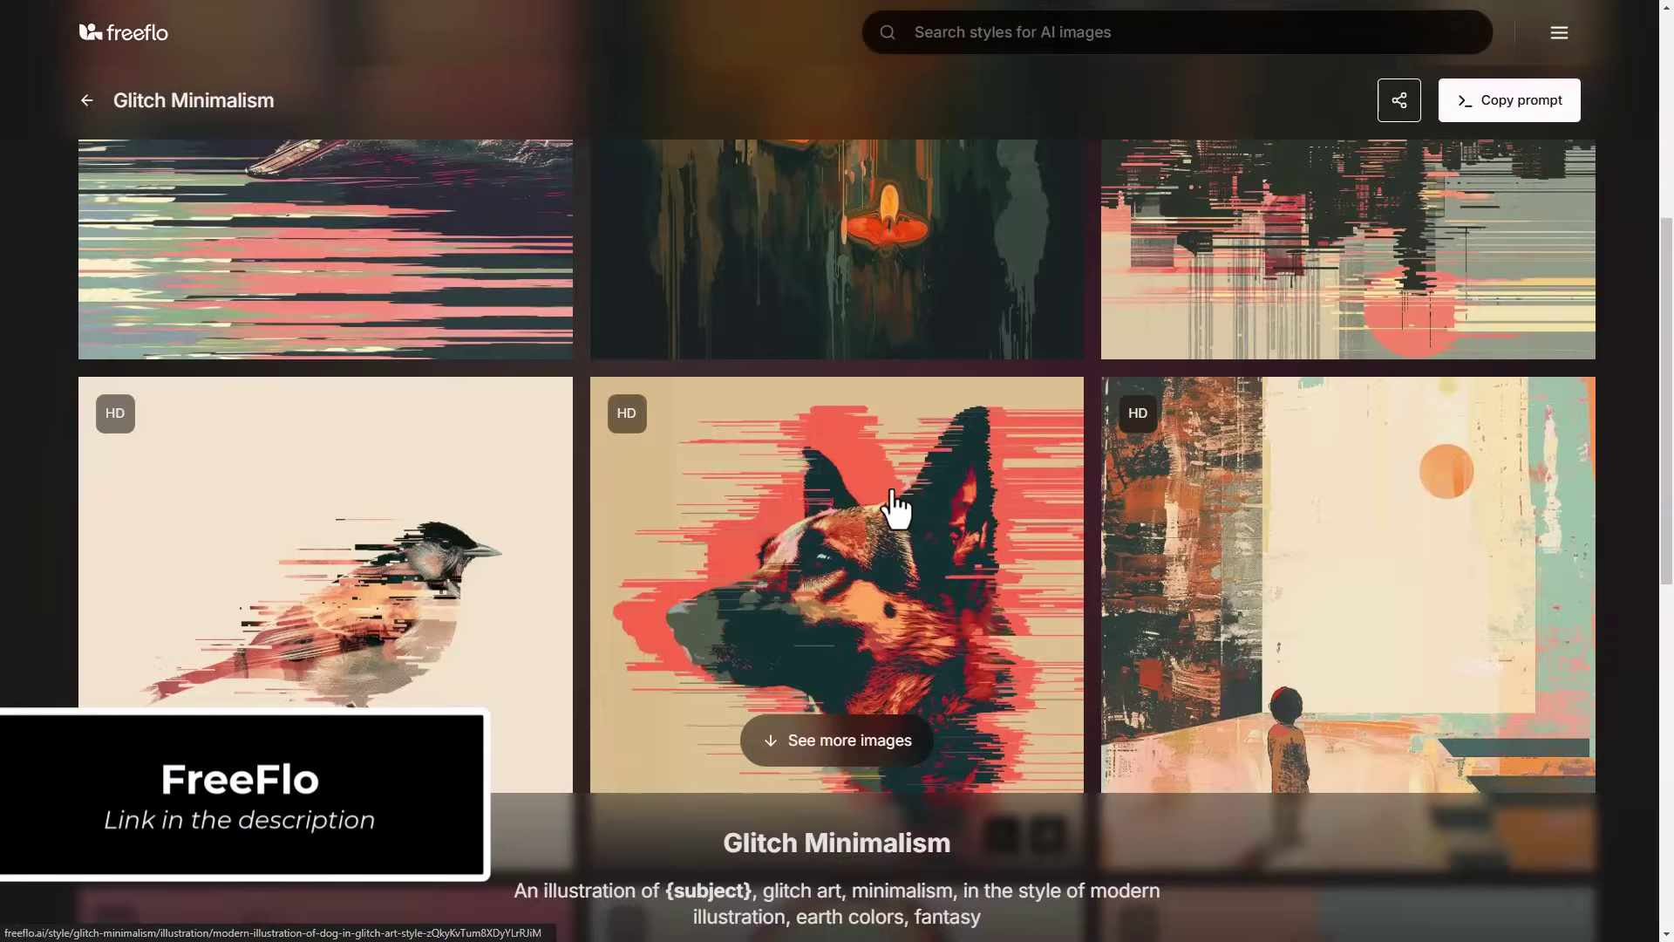
{"action": "left_click", "coordinate": [895, 508]}
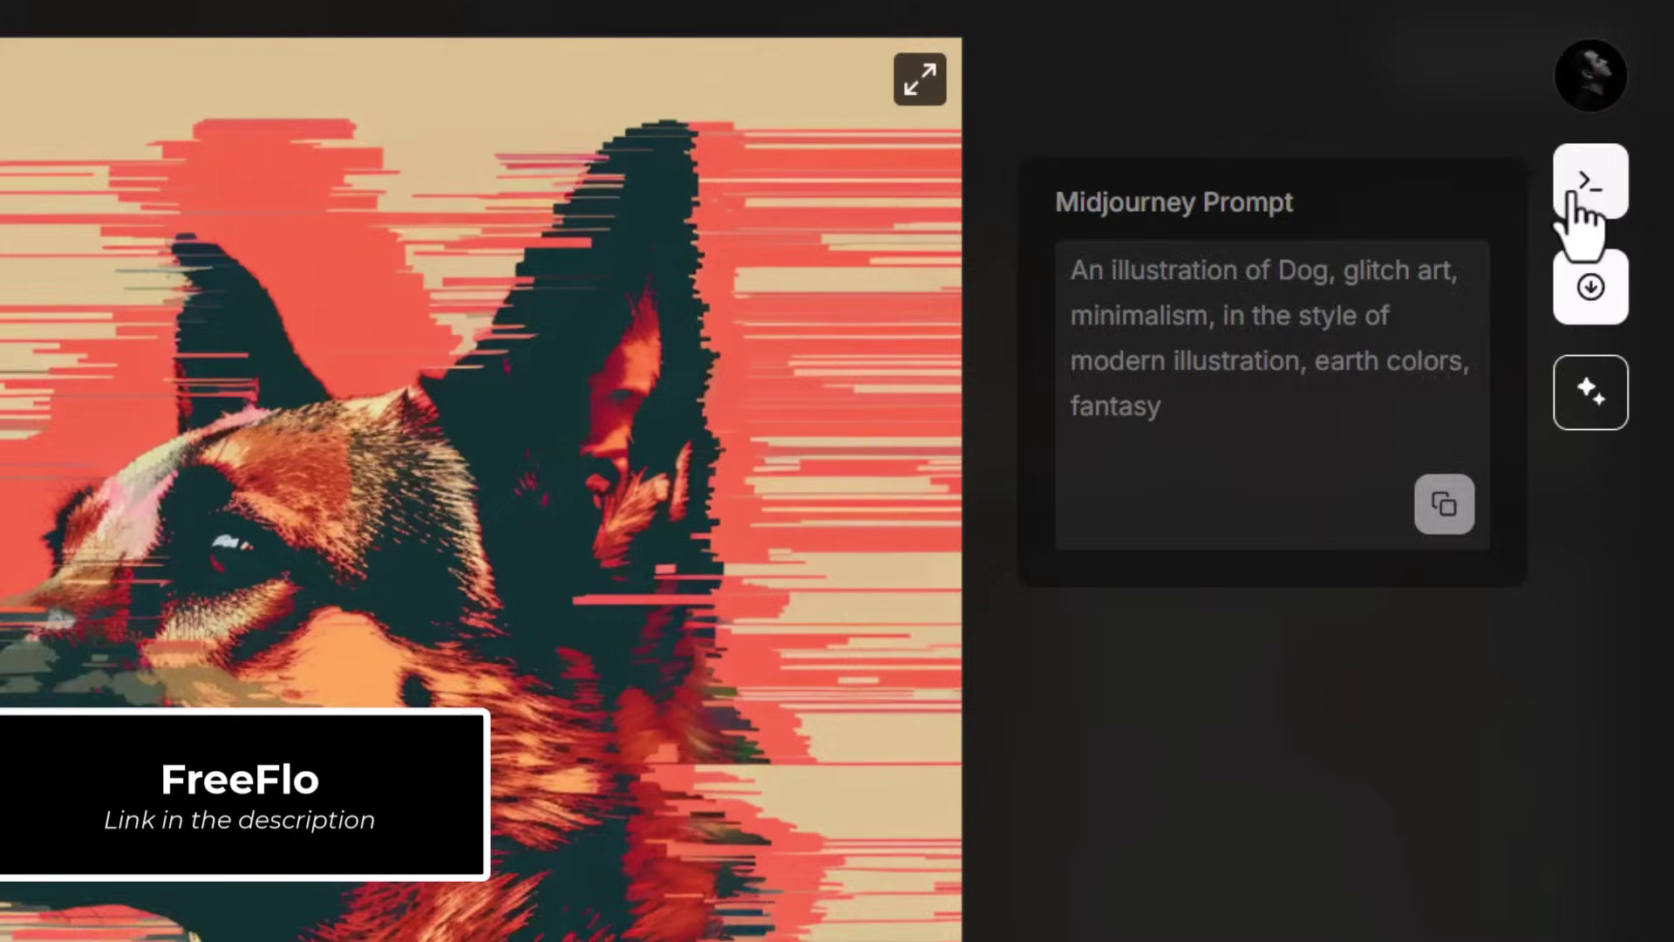
{"action": "left_click", "coordinate": [1566, 179]}
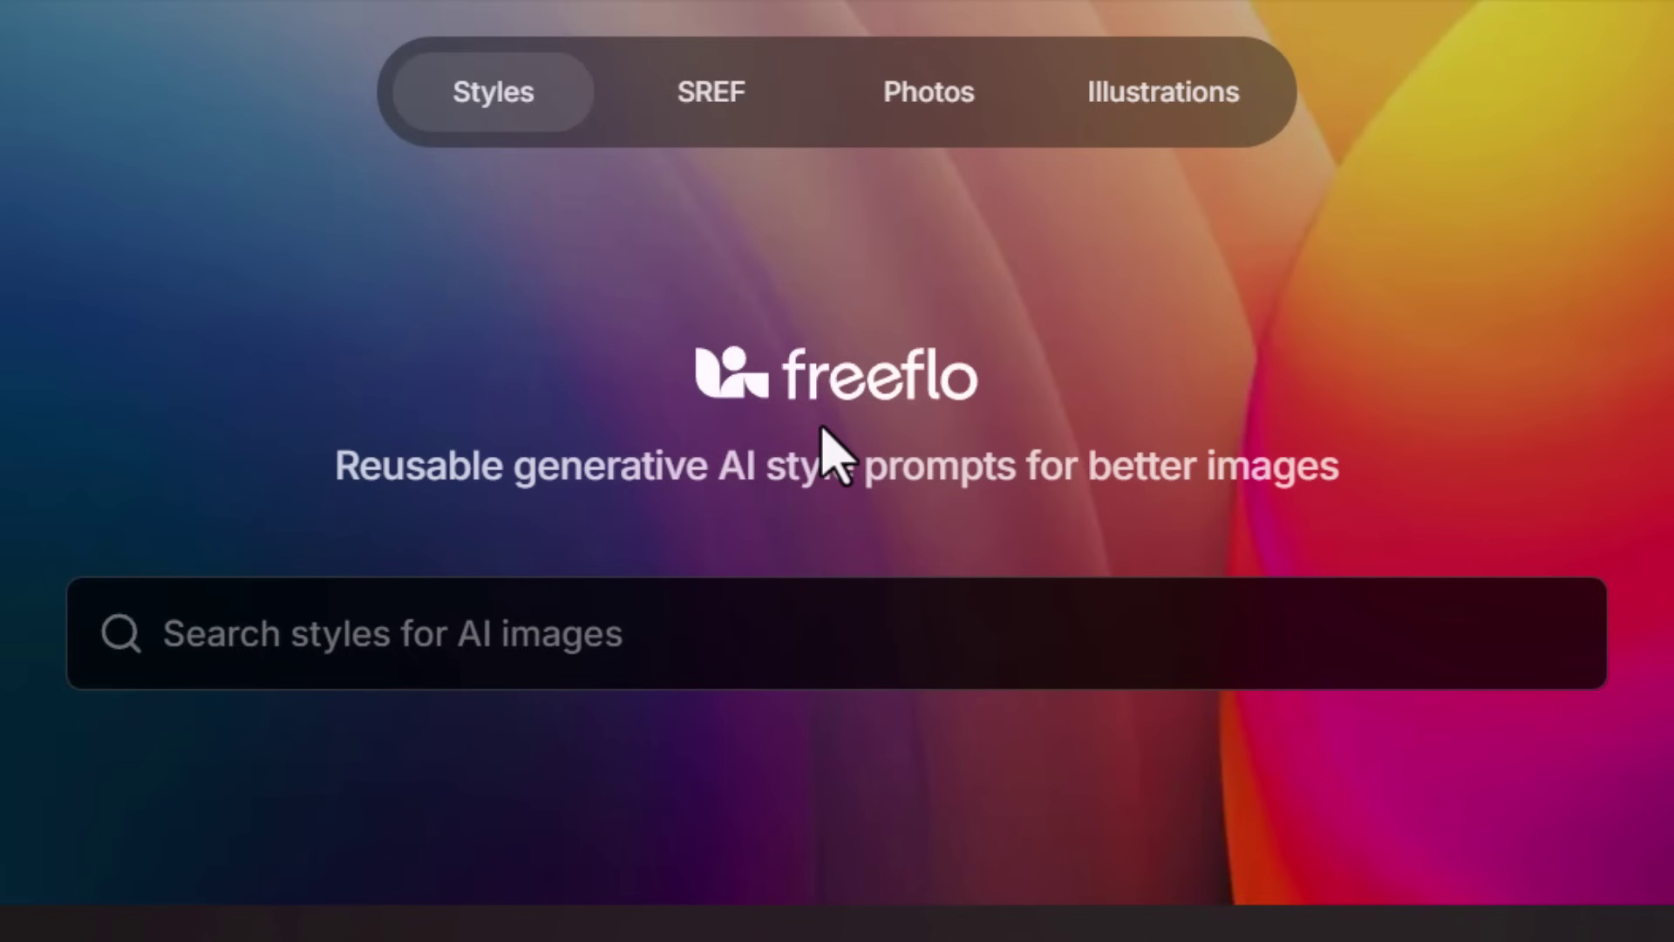
- Browse FreeFlo's Illustrations gallery
{"action": "left_click", "coordinate": [1163, 96]}
{"action": "scroll", "coordinate": [823, 598], "scroll_direction": "down", "scroll_amount": 5}
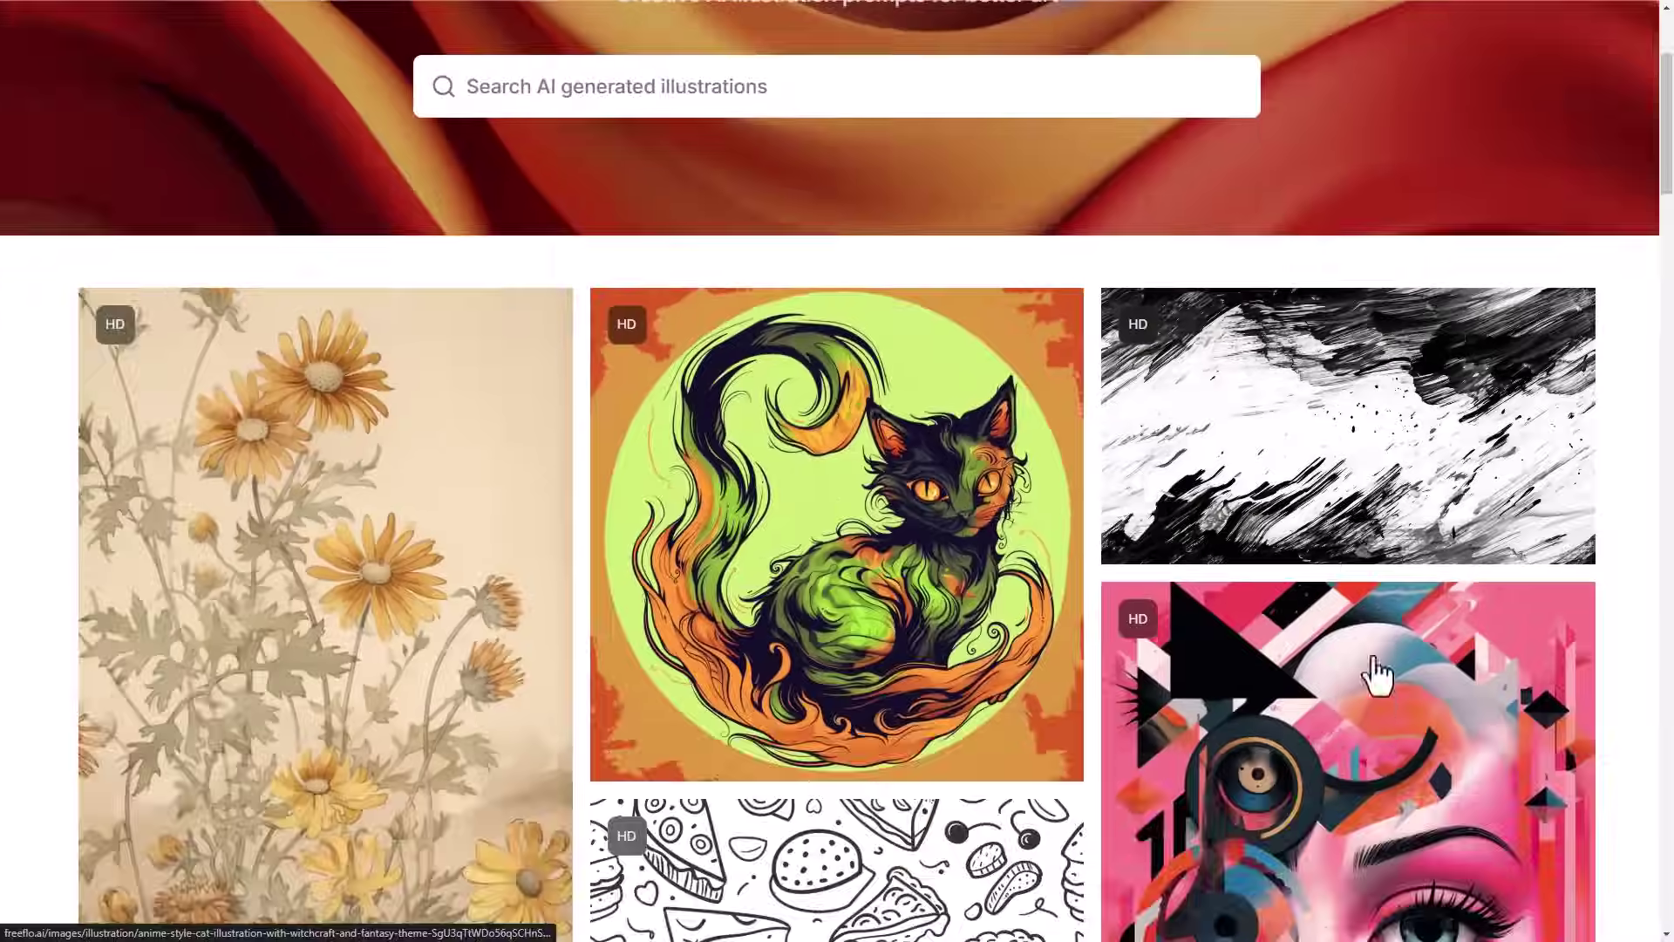
{"action": "scroll", "coordinate": [1376, 674], "scroll_direction": "down", "scroll_amount": 2}
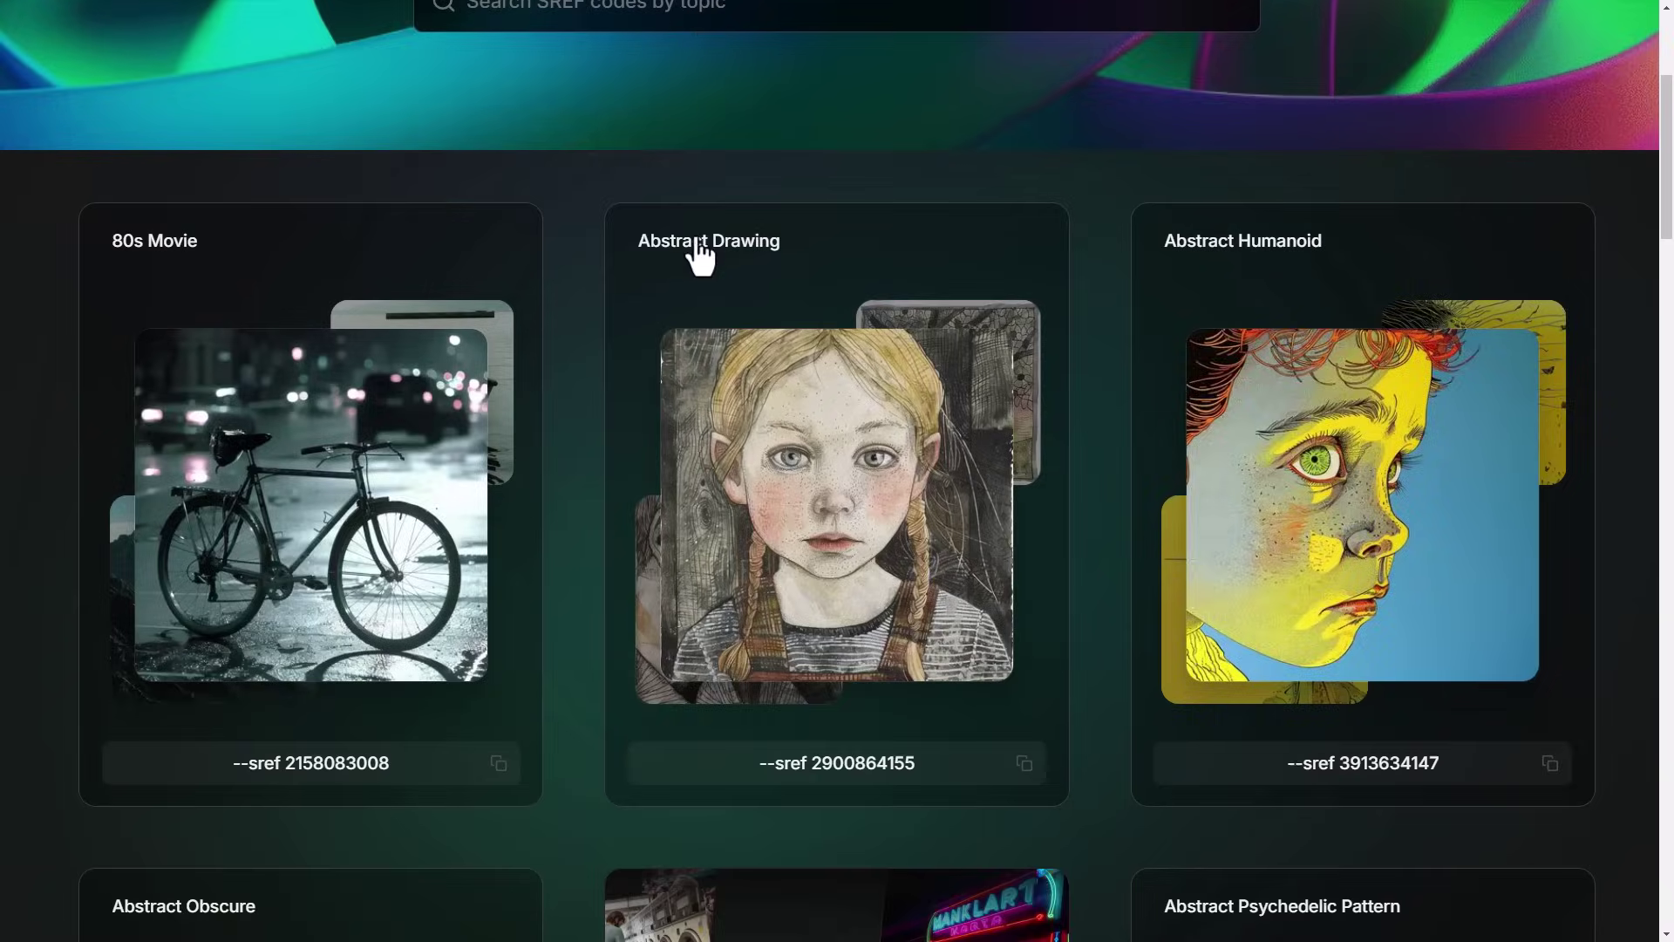
{"action": "scroll", "coordinate": [715, 340], "scroll_direction": "down", "scroll_amount": 4}
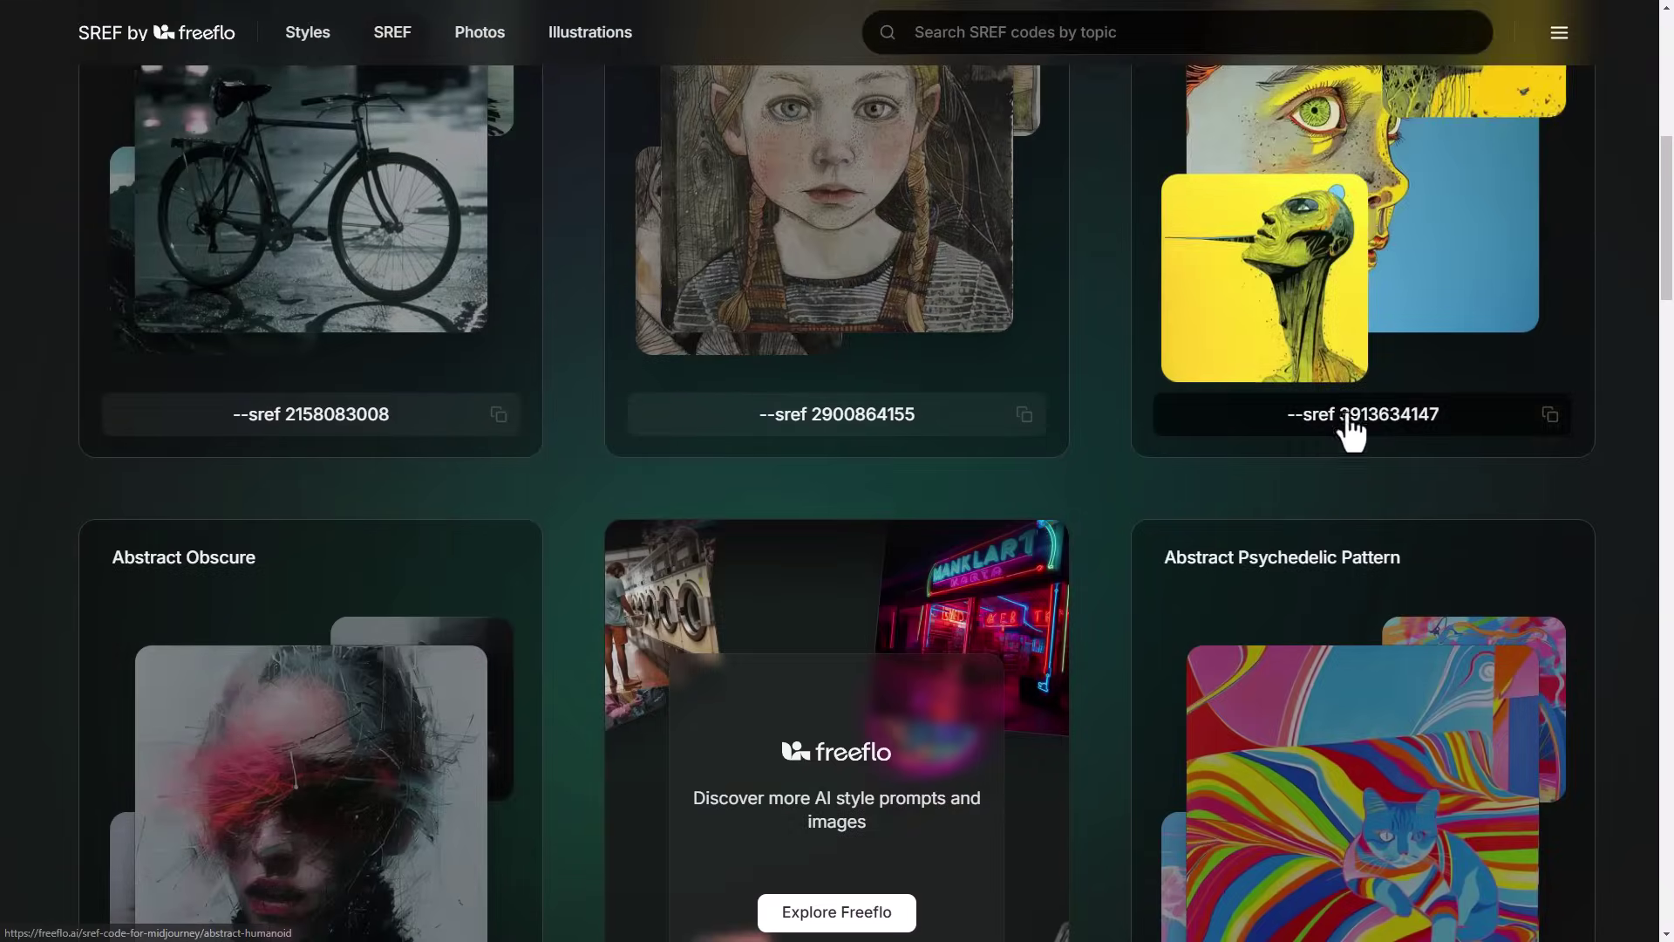
{"action": "scroll", "coordinate": [676, 639], "scroll_direction": "down", "scroll_amount": 4}
{"action": "scroll", "coordinate": [390, 745], "scroll_direction": "down", "scroll_amount": 4}
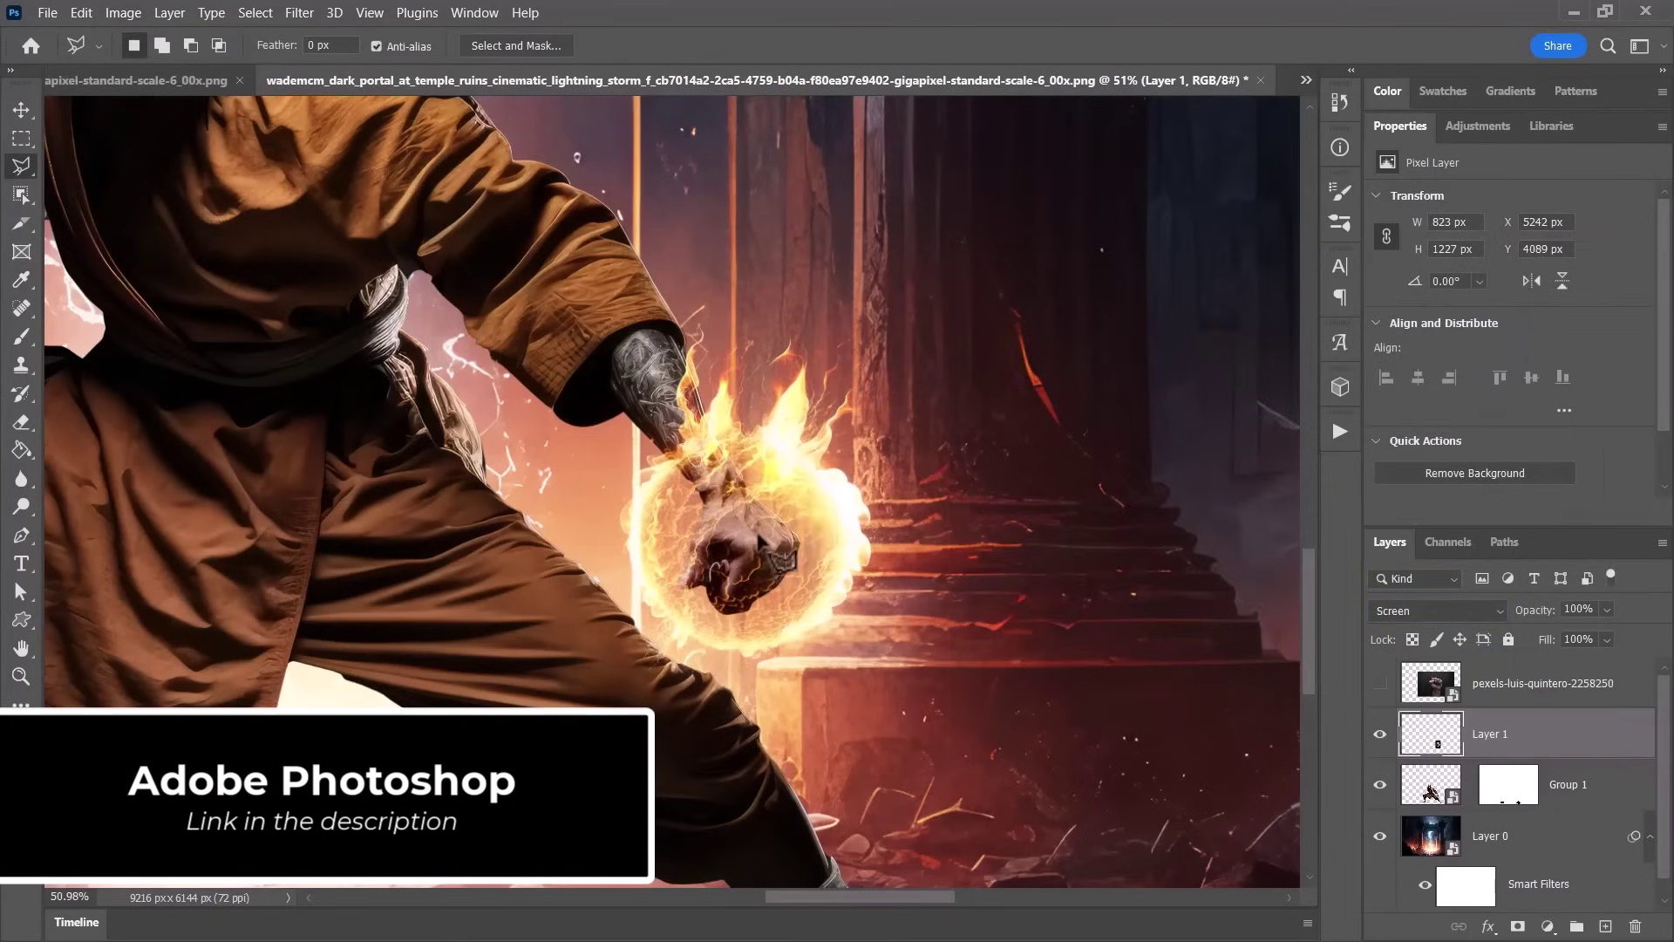
- Apply Curves to the fireball, paint a cyan snout glow, and generate starry night skies
{"action": "left_click", "coordinate": [1424, 790]}
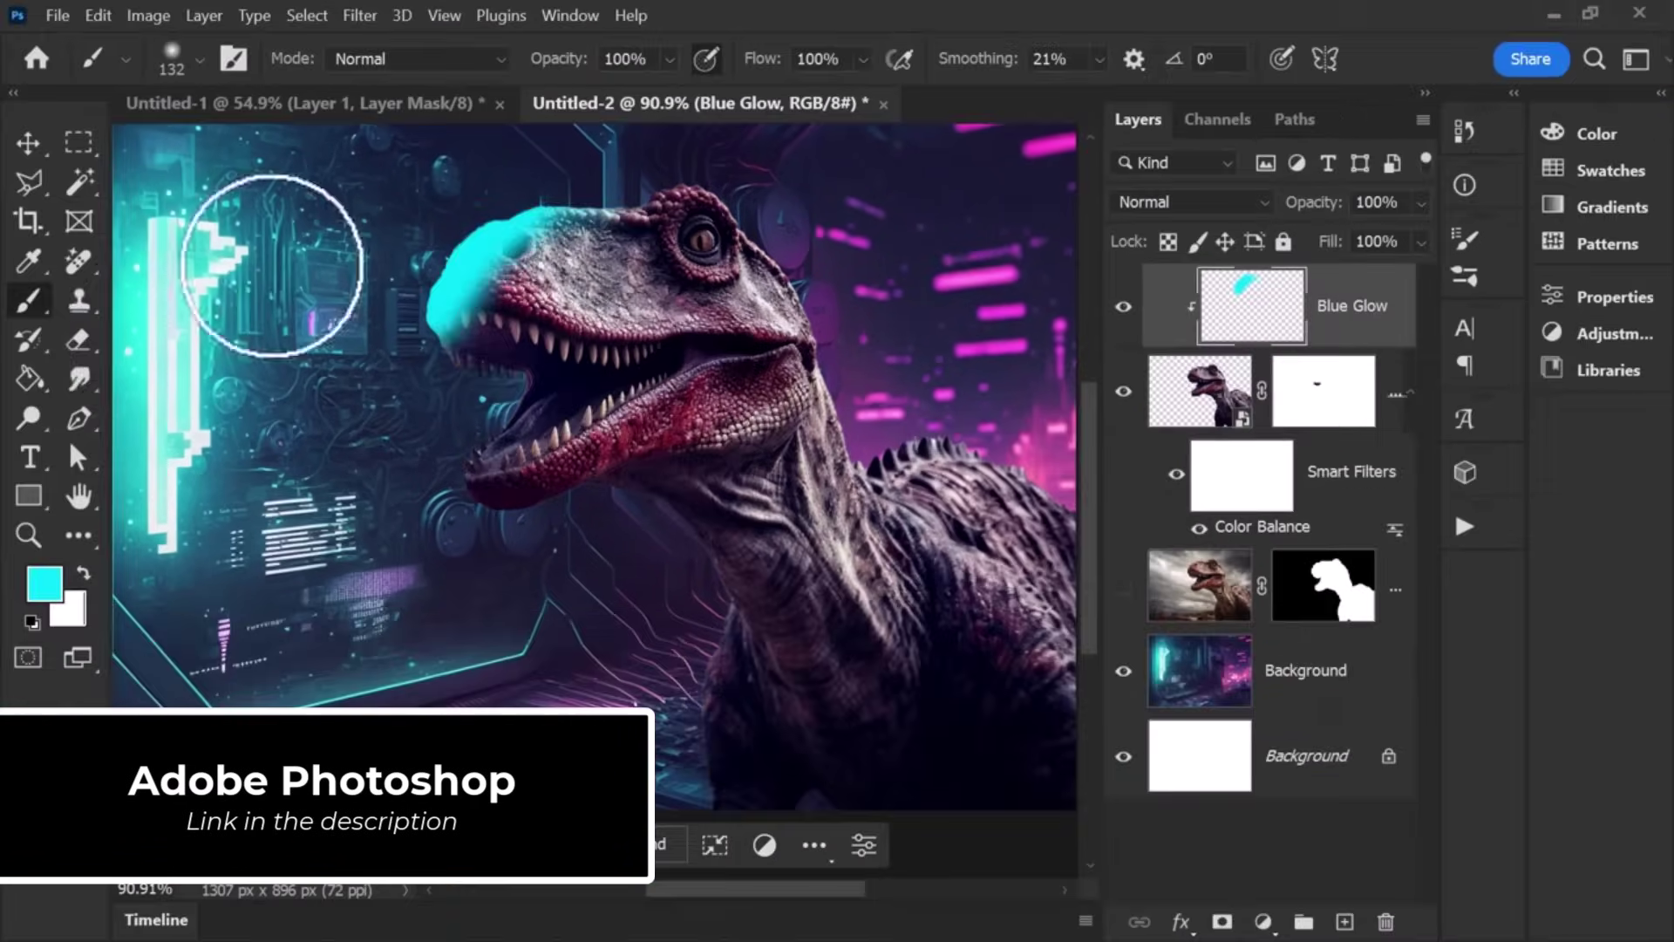
{"action": "left_click_drag", "start_coordinate": [261, 280], "coordinate": [718, 590]}
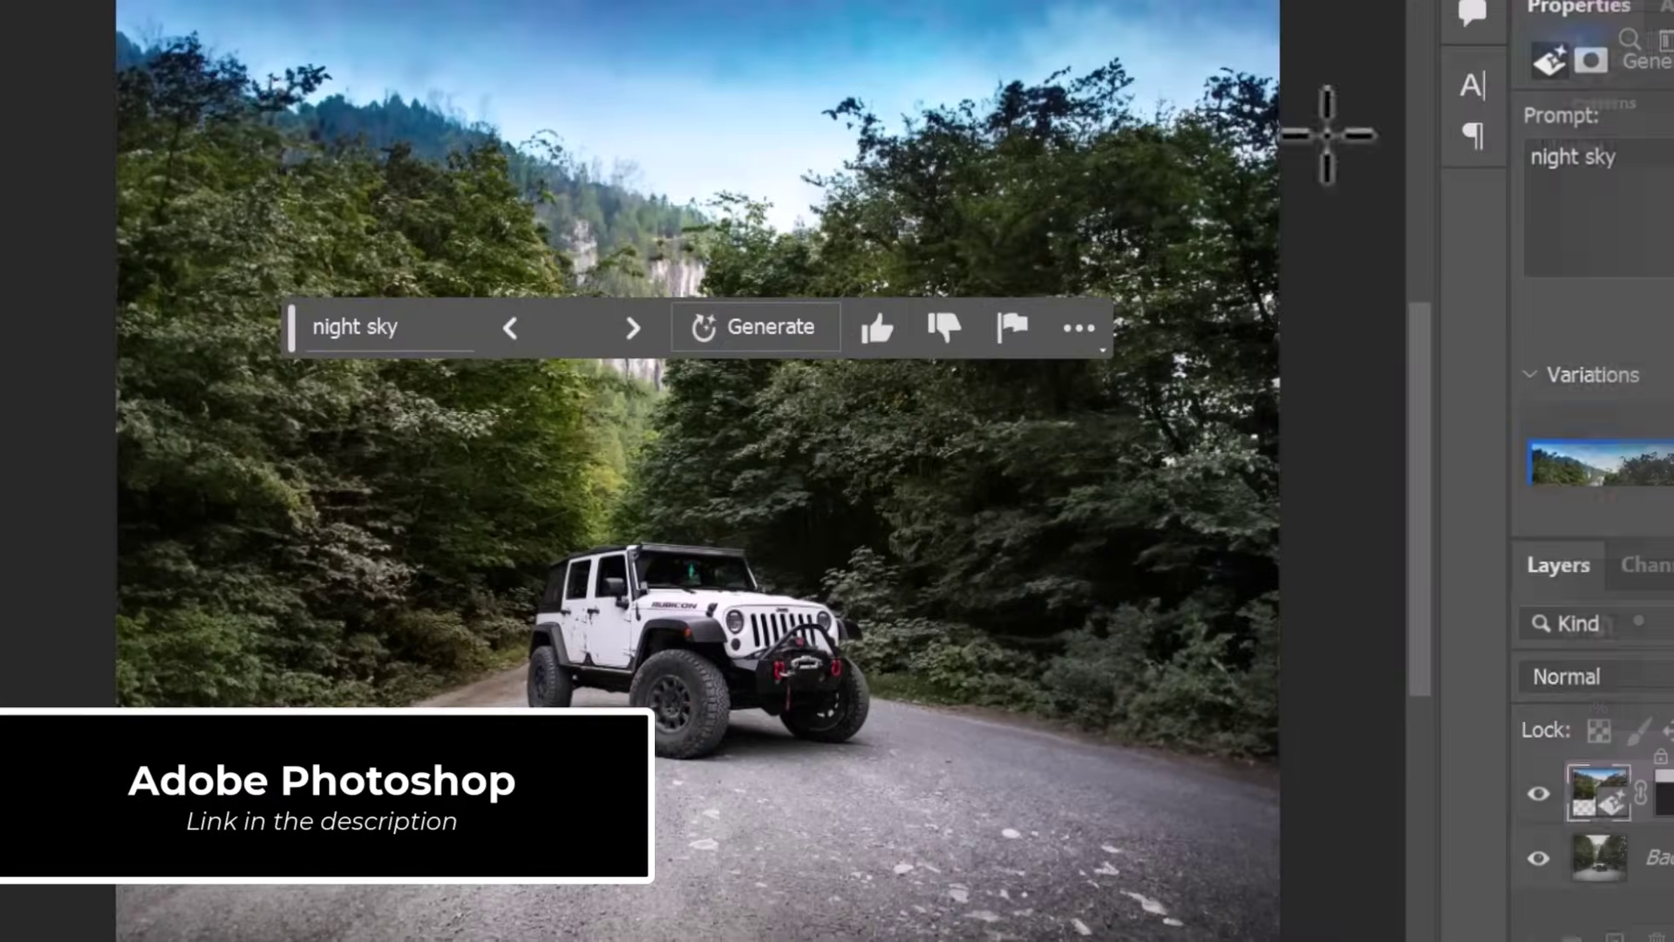
{"action": "left_click", "coordinate": [633, 328]}
{"action": "left_click", "coordinate": [633, 328]}
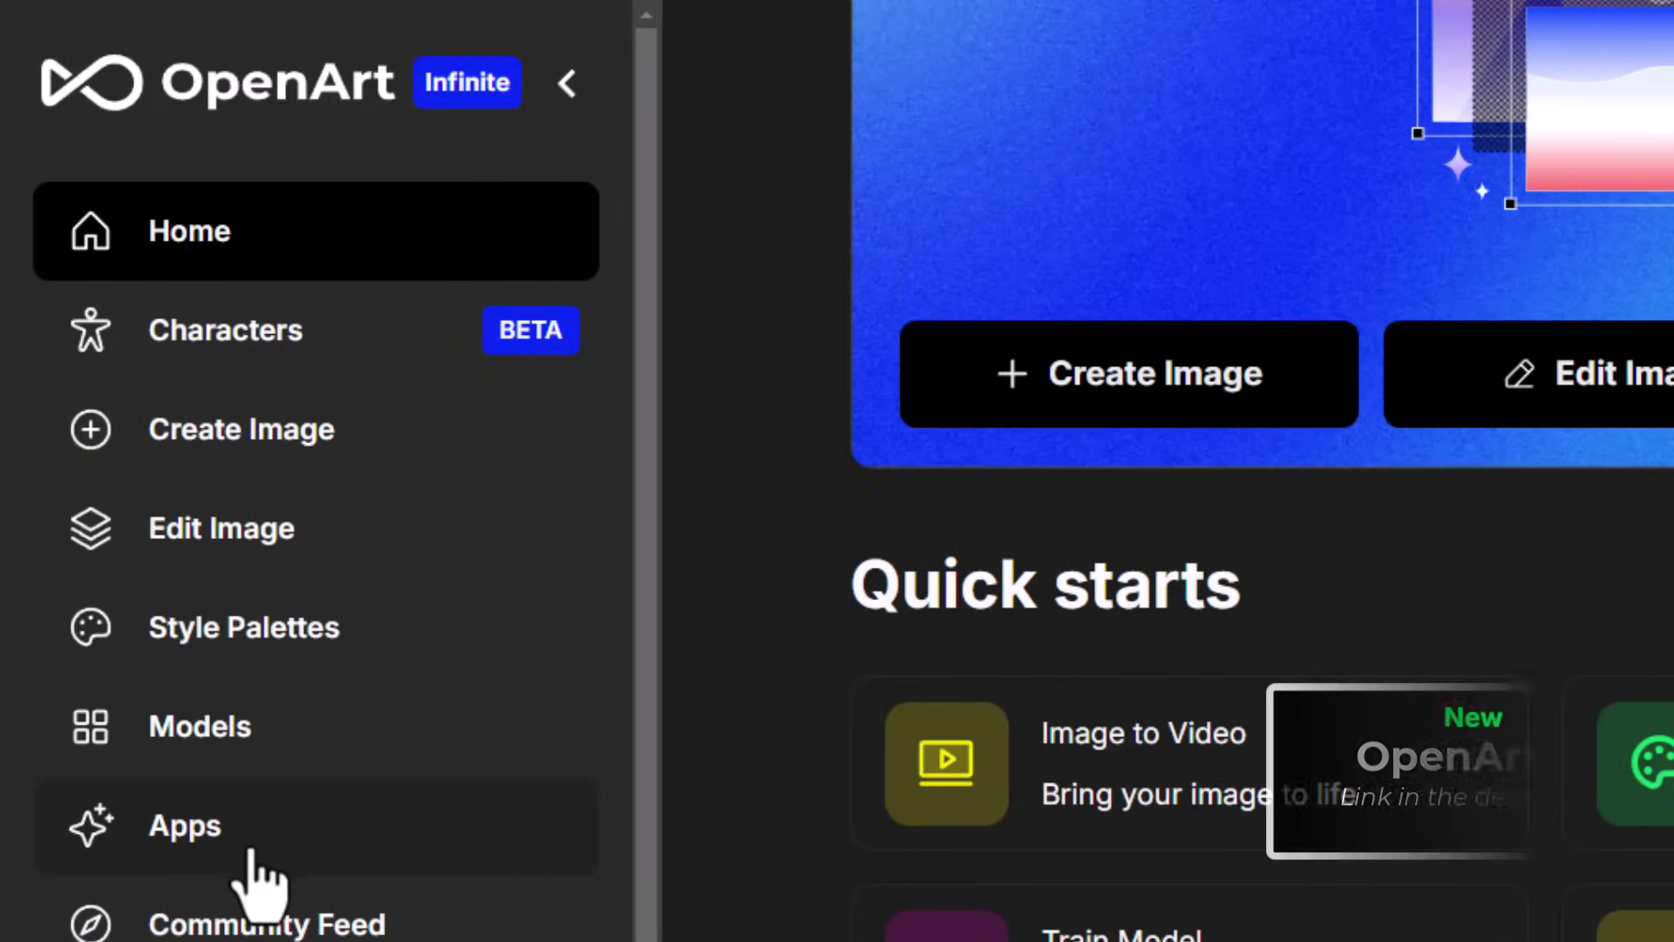
- Launch the Remove Watermark app from the Utility section of OpenArt's Apps
{"action": "left_click", "coordinate": [200, 850]}
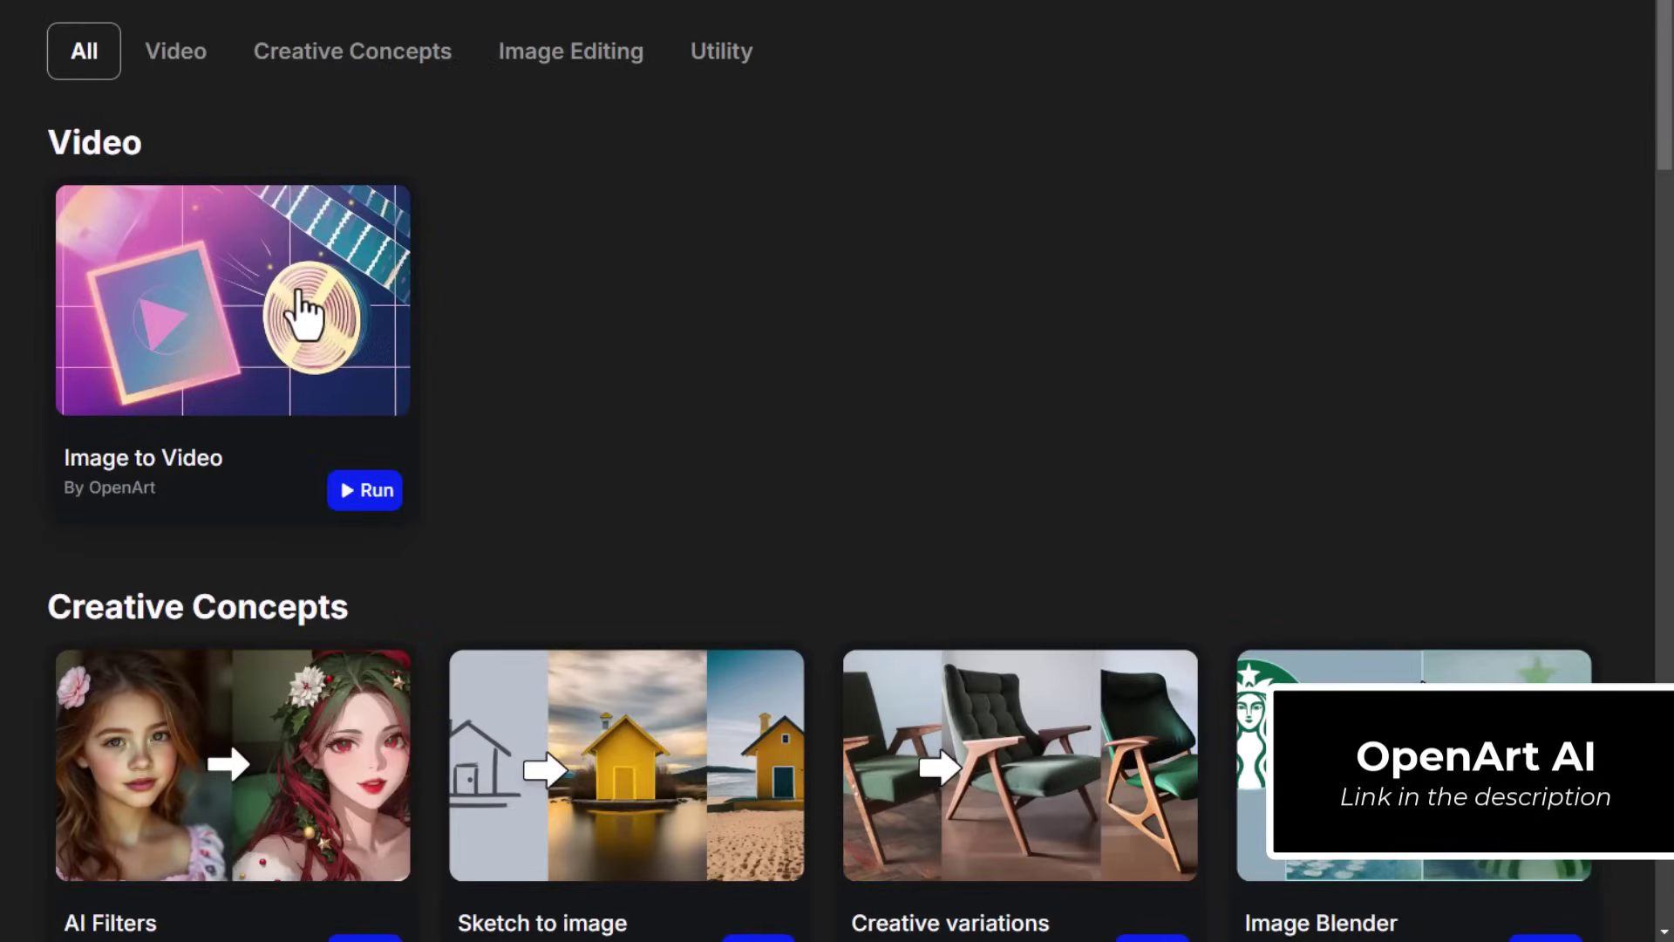
{"action": "scroll", "coordinate": [838, 470], "scroll_direction": "down", "scroll_amount": 20}
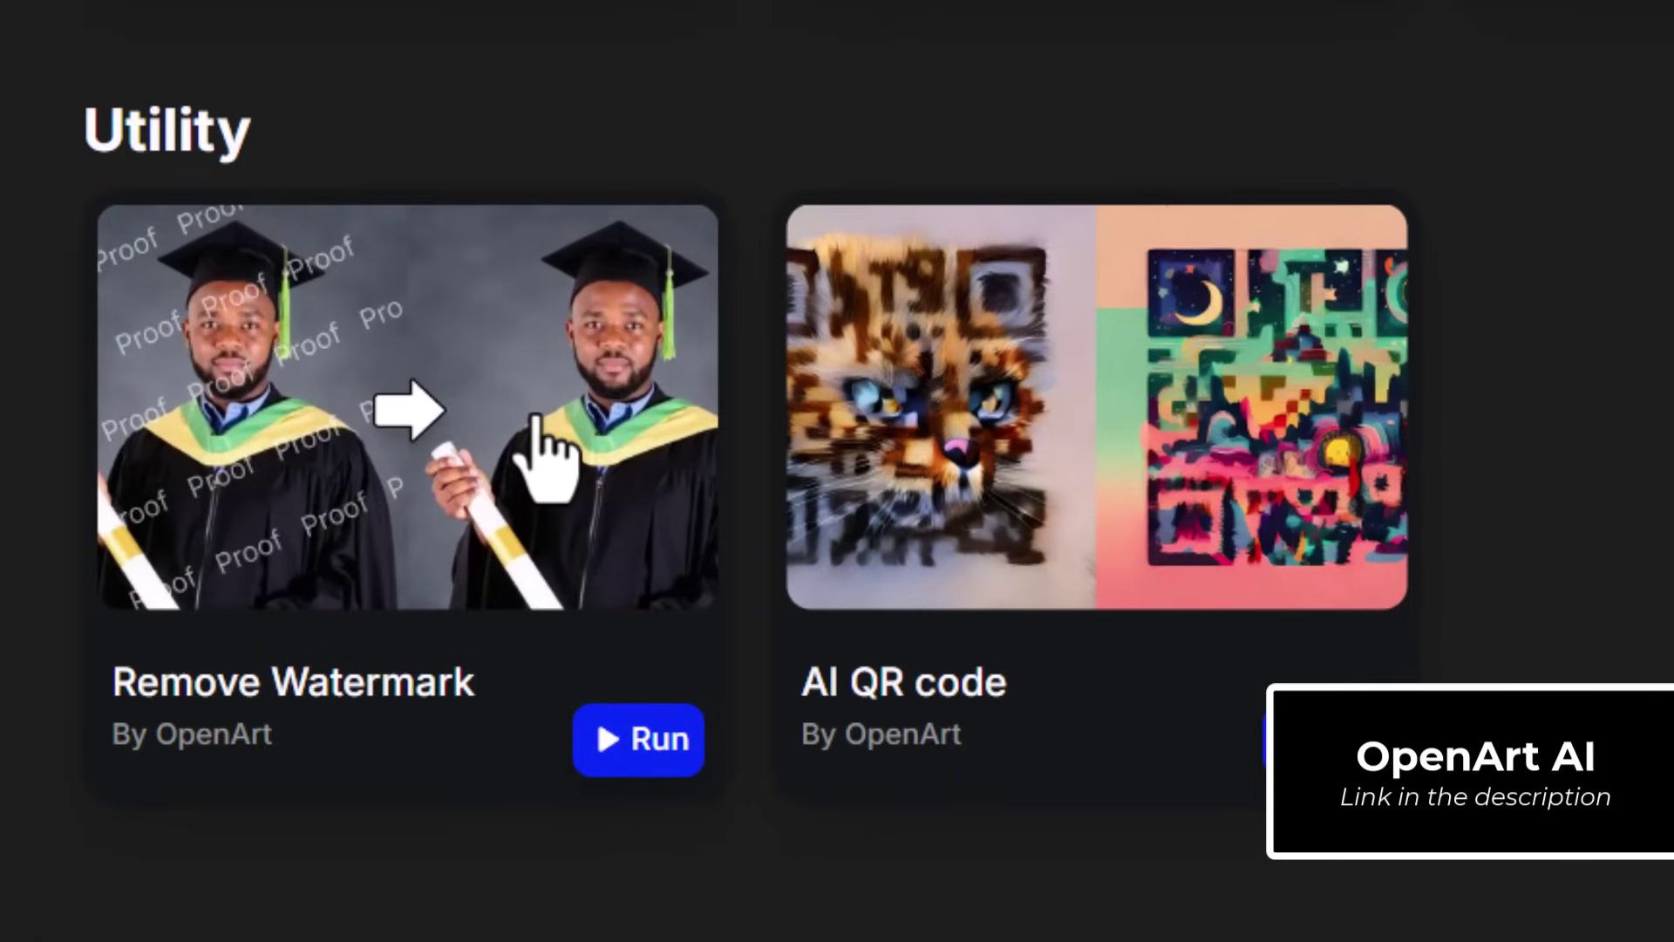
{"action": "left_click", "coordinate": [534, 419]}
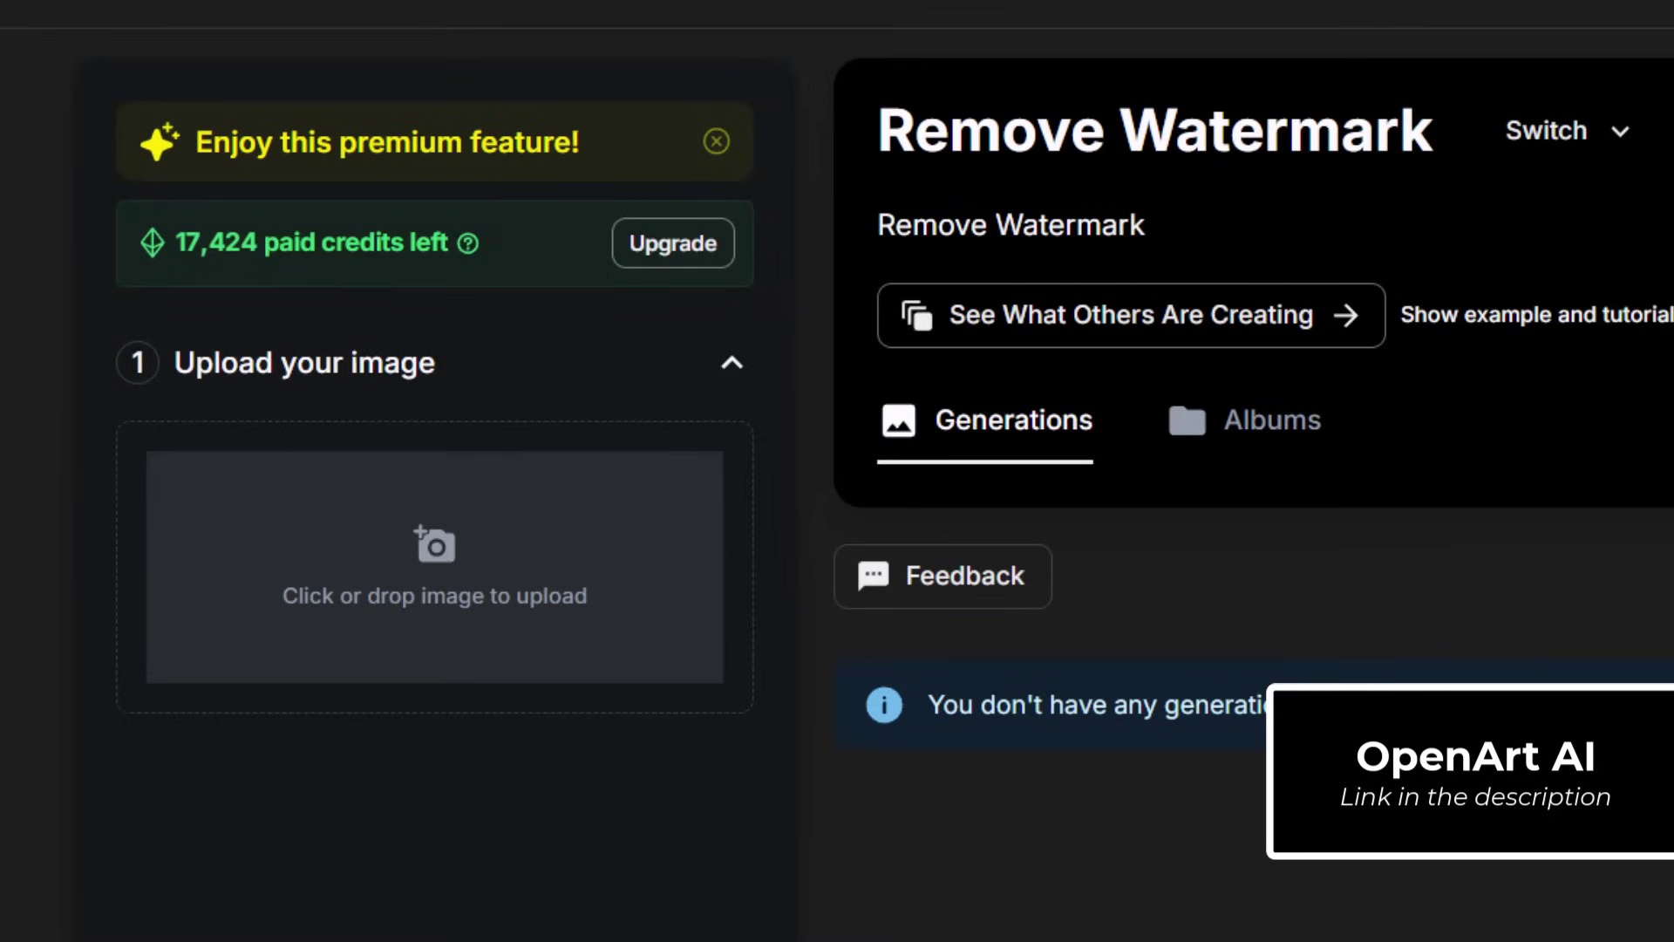
- Drop the watermarked photo onto the Remove Watermark upload area
{"action": "left_click_drag", "start_coordinate": [368, 522], "coordinate": [478, 493]}
{"action": "left_click_drag", "start_coordinate": [545, 614], "coordinate": [550, 636]}
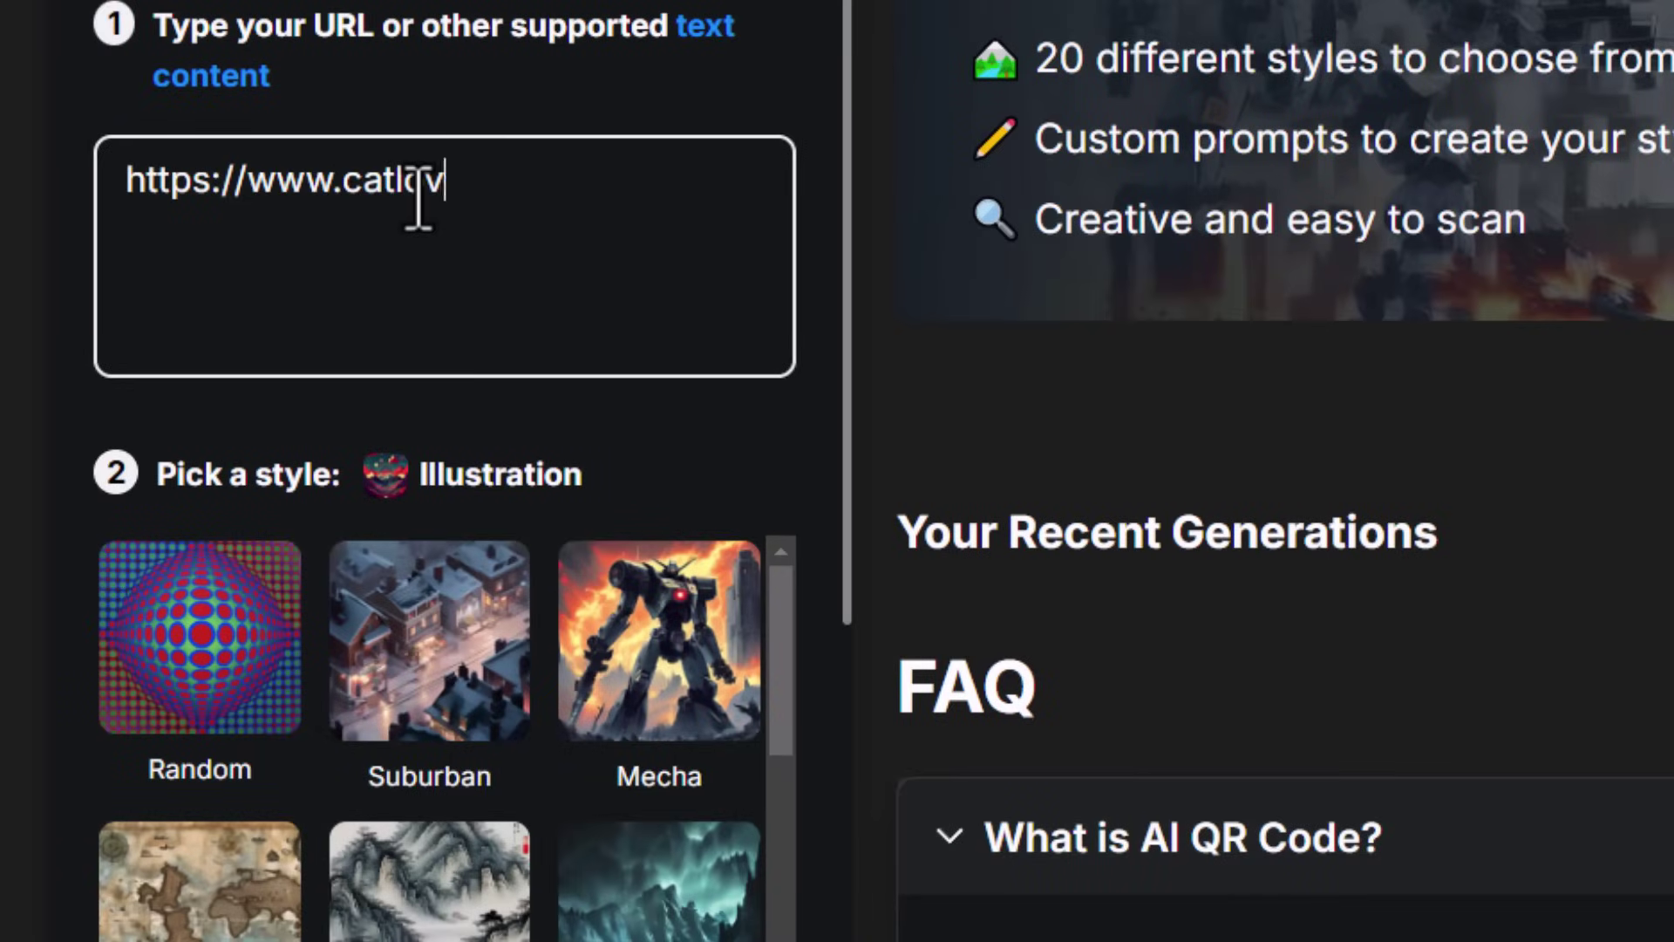
- Review the generated fluffy cat QR codes and inspect the first one's details
{"action": "scroll", "coordinate": [756, 567], "scroll_direction": "down", "scroll_amount": 5}
{"action": "scroll", "coordinate": [830, 628], "scroll_direction": "down", "scroll_amount": 5}
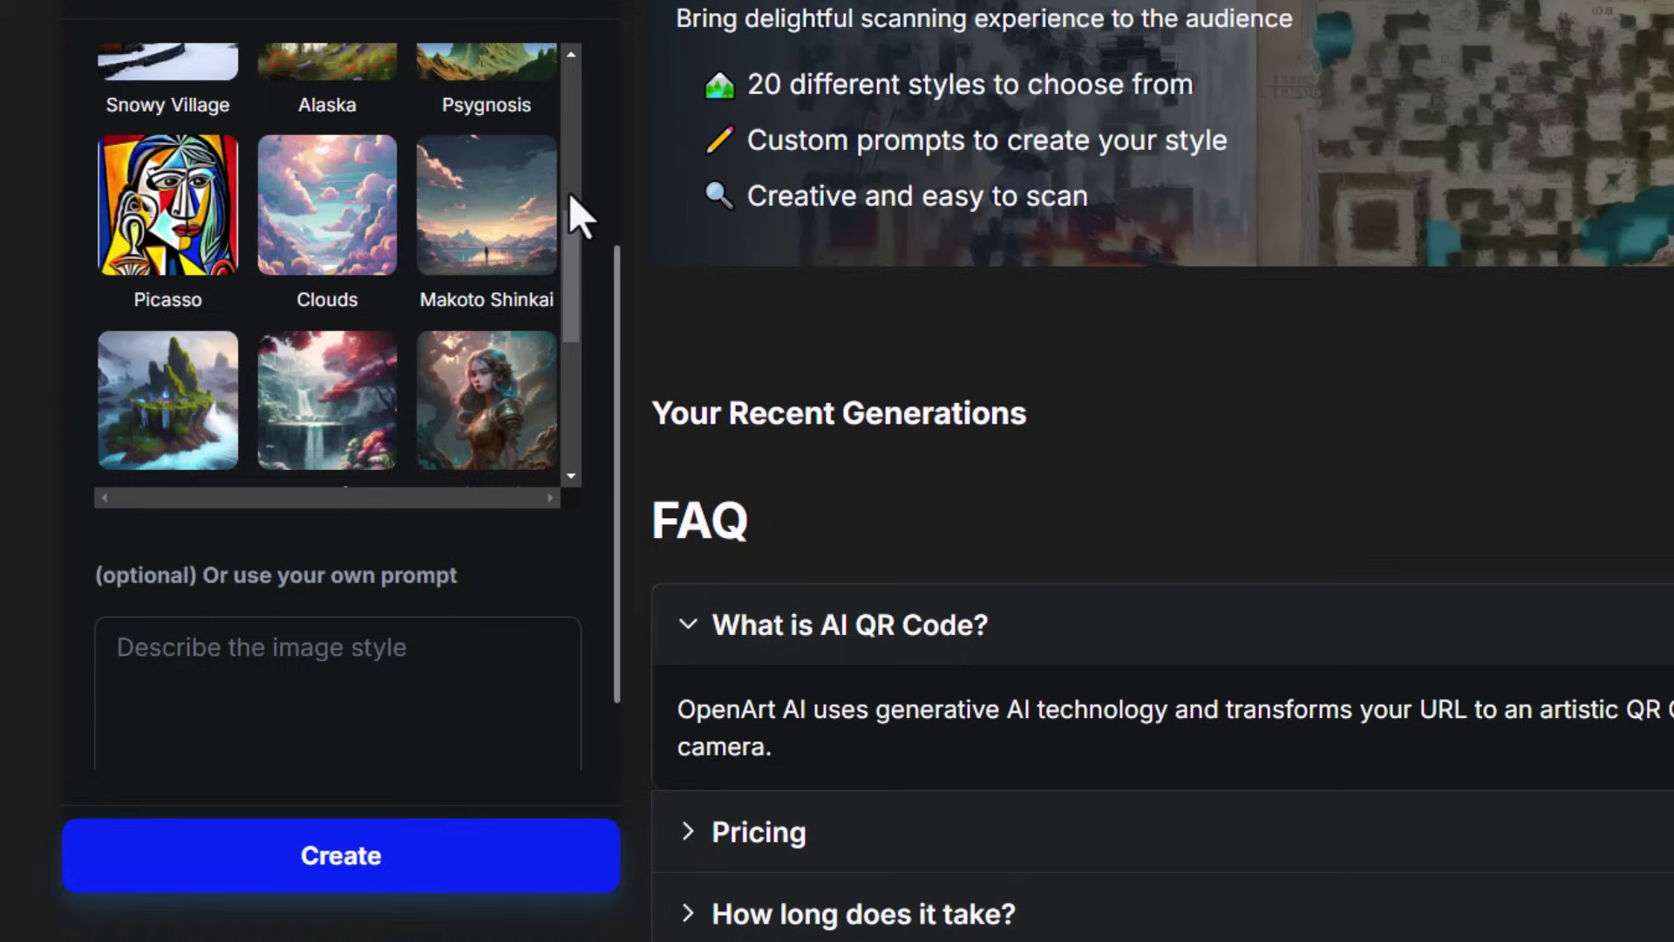
{"action": "scroll", "coordinate": [569, 192], "scroll_direction": "down", "scroll_amount": 5}
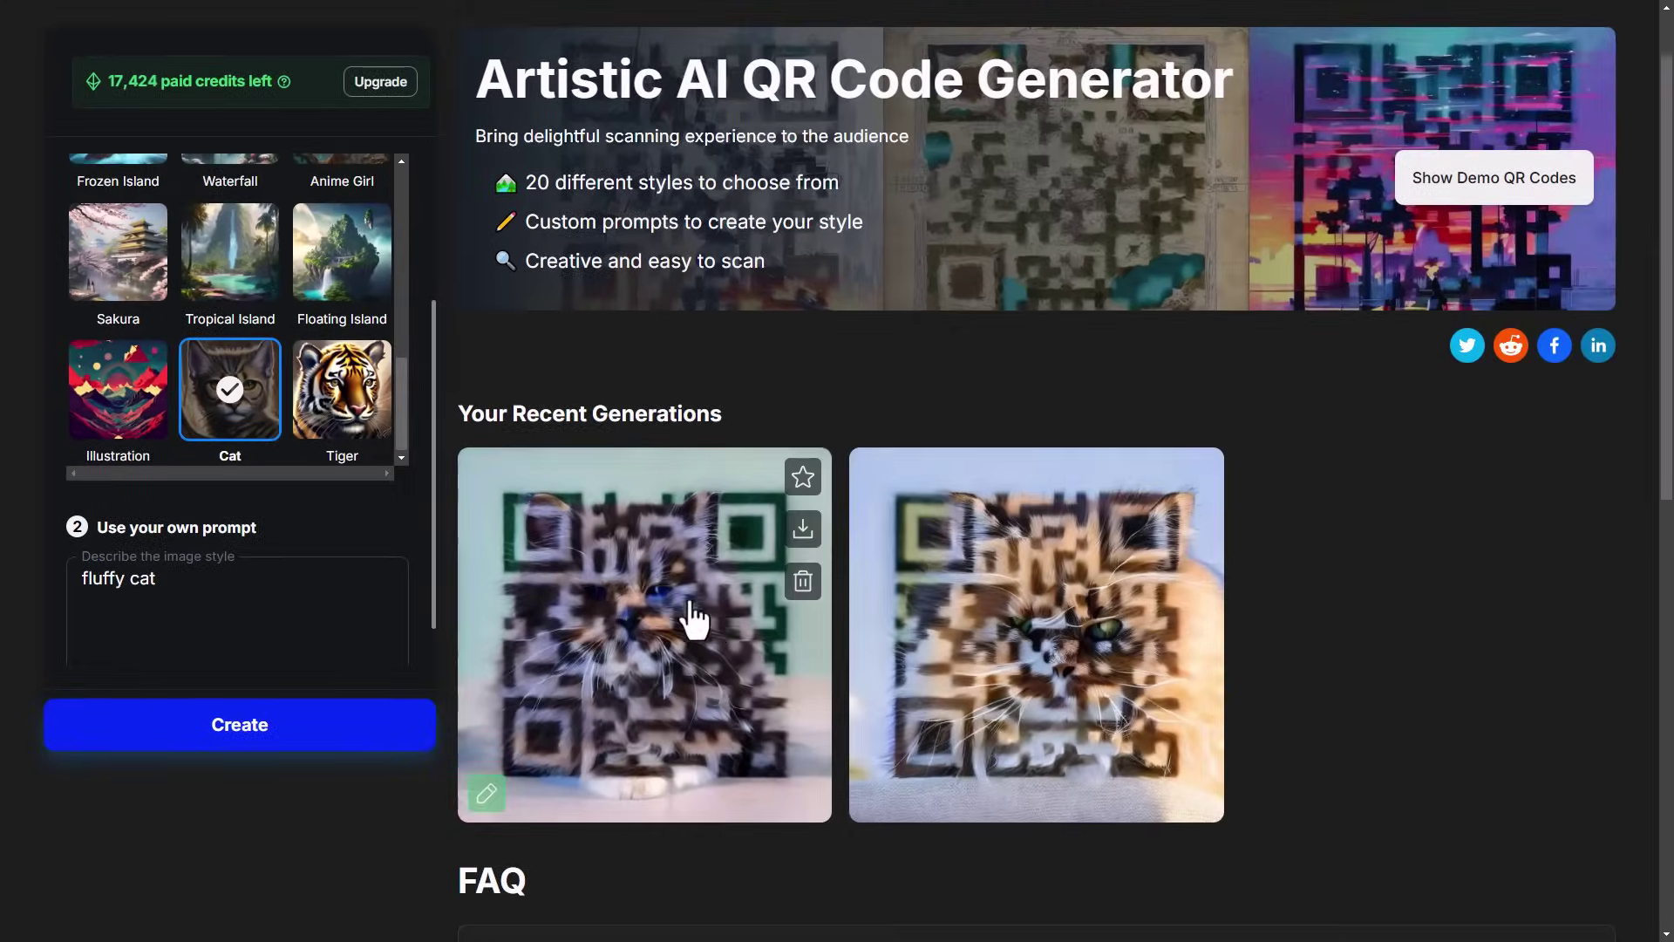
{"action": "left_click", "coordinate": [695, 619]}
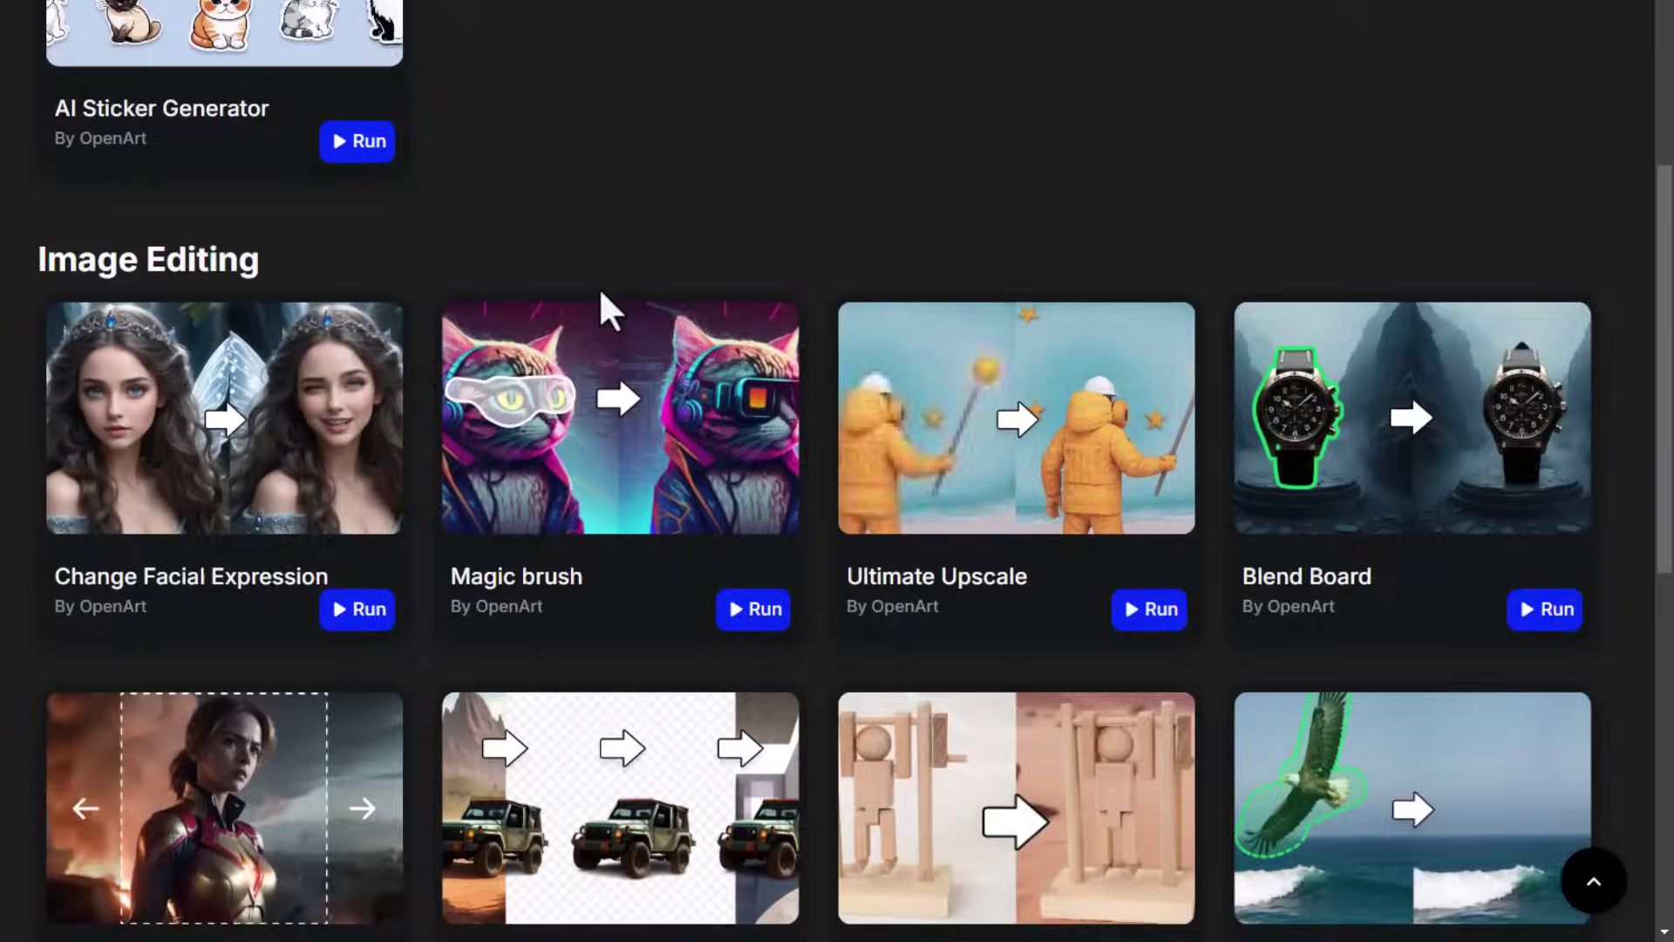
{"action": "scroll", "coordinate": [600, 314], "scroll_direction": "down", "scroll_amount": 3}
{"action": "scroll", "coordinate": [602, 318], "scroll_direction": "down", "scroll_amount": 4}
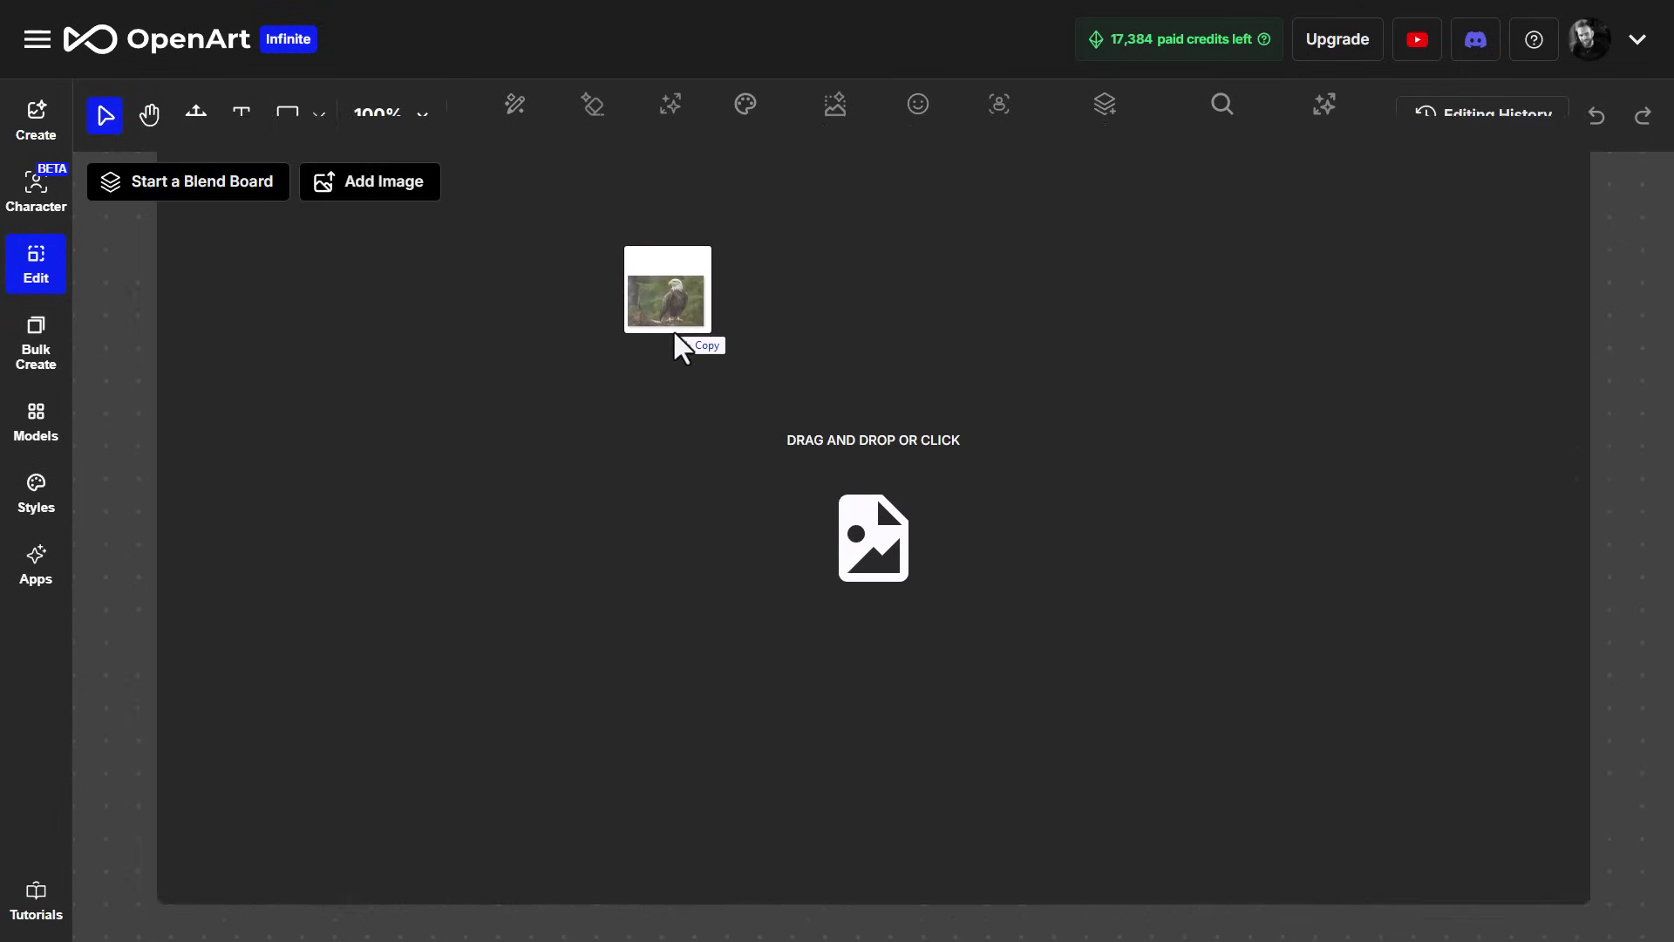
- Load the eagle photo and create four images with the eagle replaced by 'a Kangaroo'
{"action": "left_click_drag", "start_coordinate": [677, 337], "coordinate": [807, 518]}
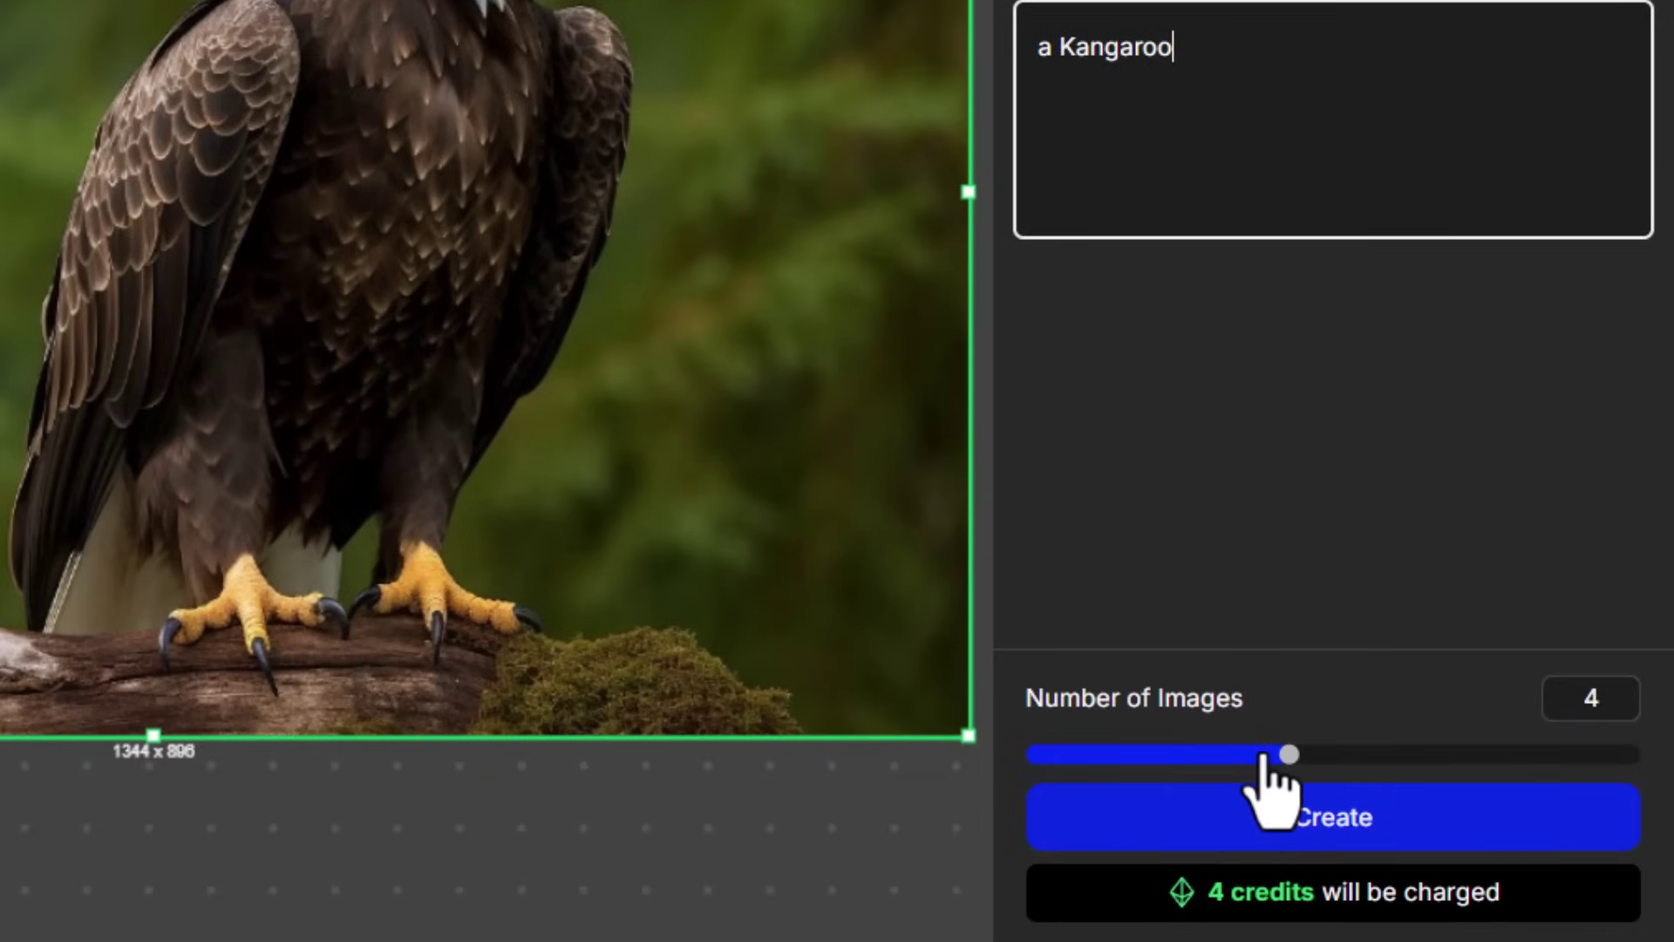
{"action": "left_click", "coordinate": [1291, 811]}
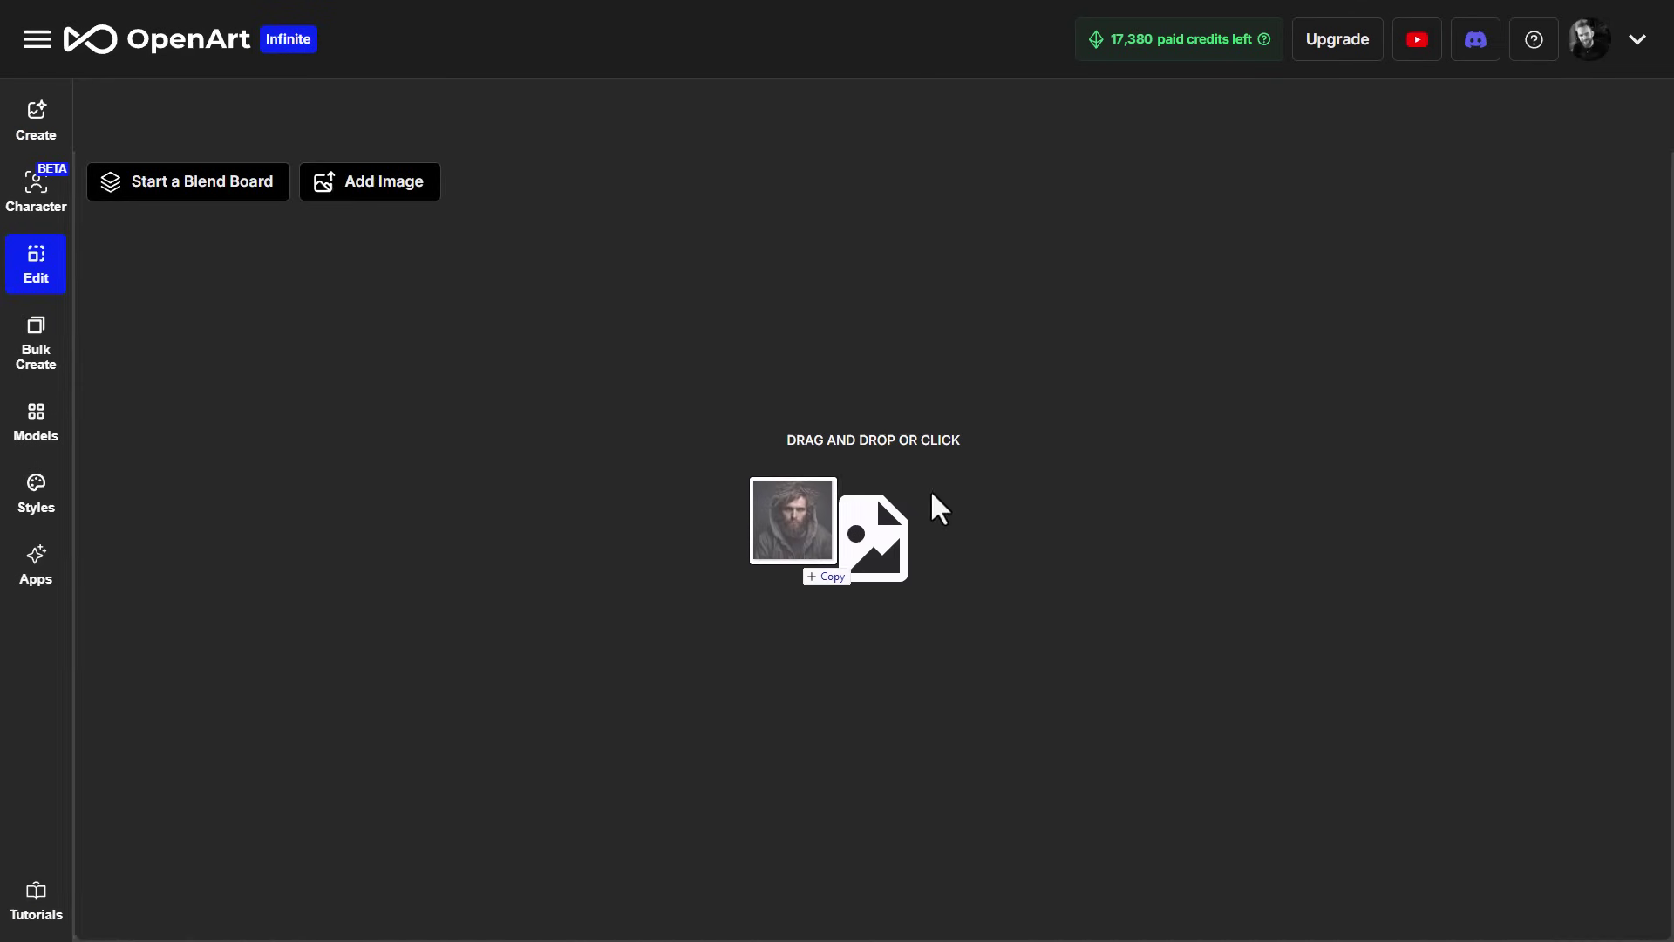
- Load the hooded bearded man's portrait, then tilt his head up and turn it sideways
{"action": "left_click_drag", "start_coordinate": [934, 504], "coordinate": [872, 527]}
{"action": "left_click_drag", "start_coordinate": [1445, 471], "coordinate": [1521, 463]}
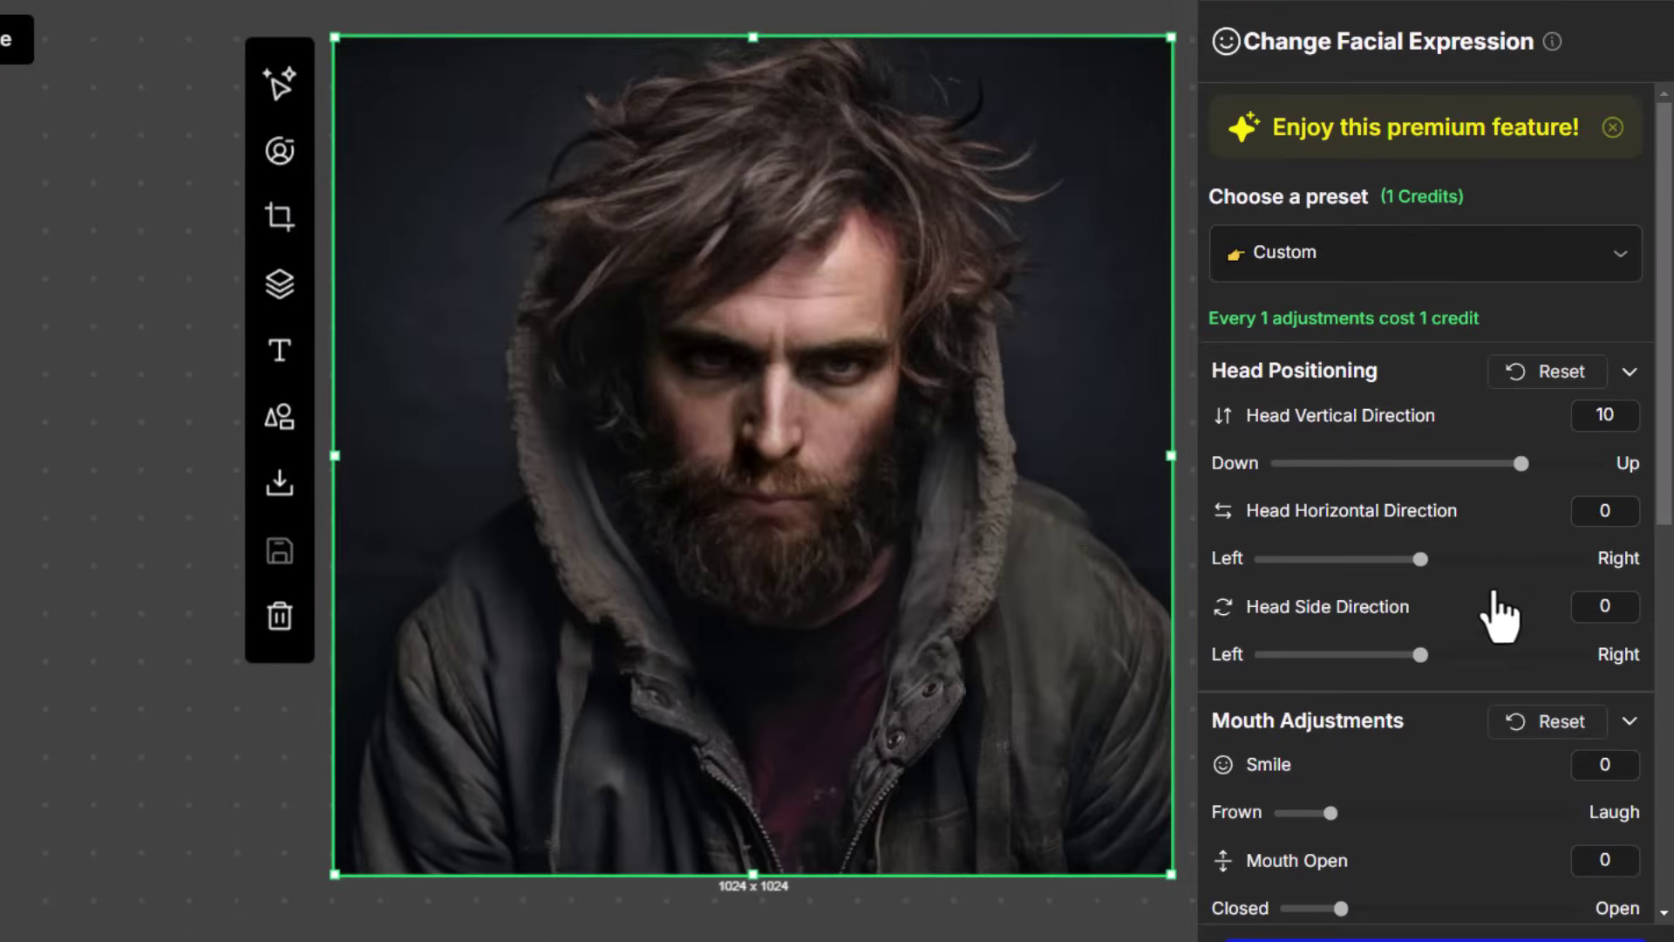
{"action": "left_click", "coordinate": [1494, 558]}
- Apply the Happy and then the Wink expression presets to the portrait
{"action": "left_click", "coordinate": [1425, 252]}
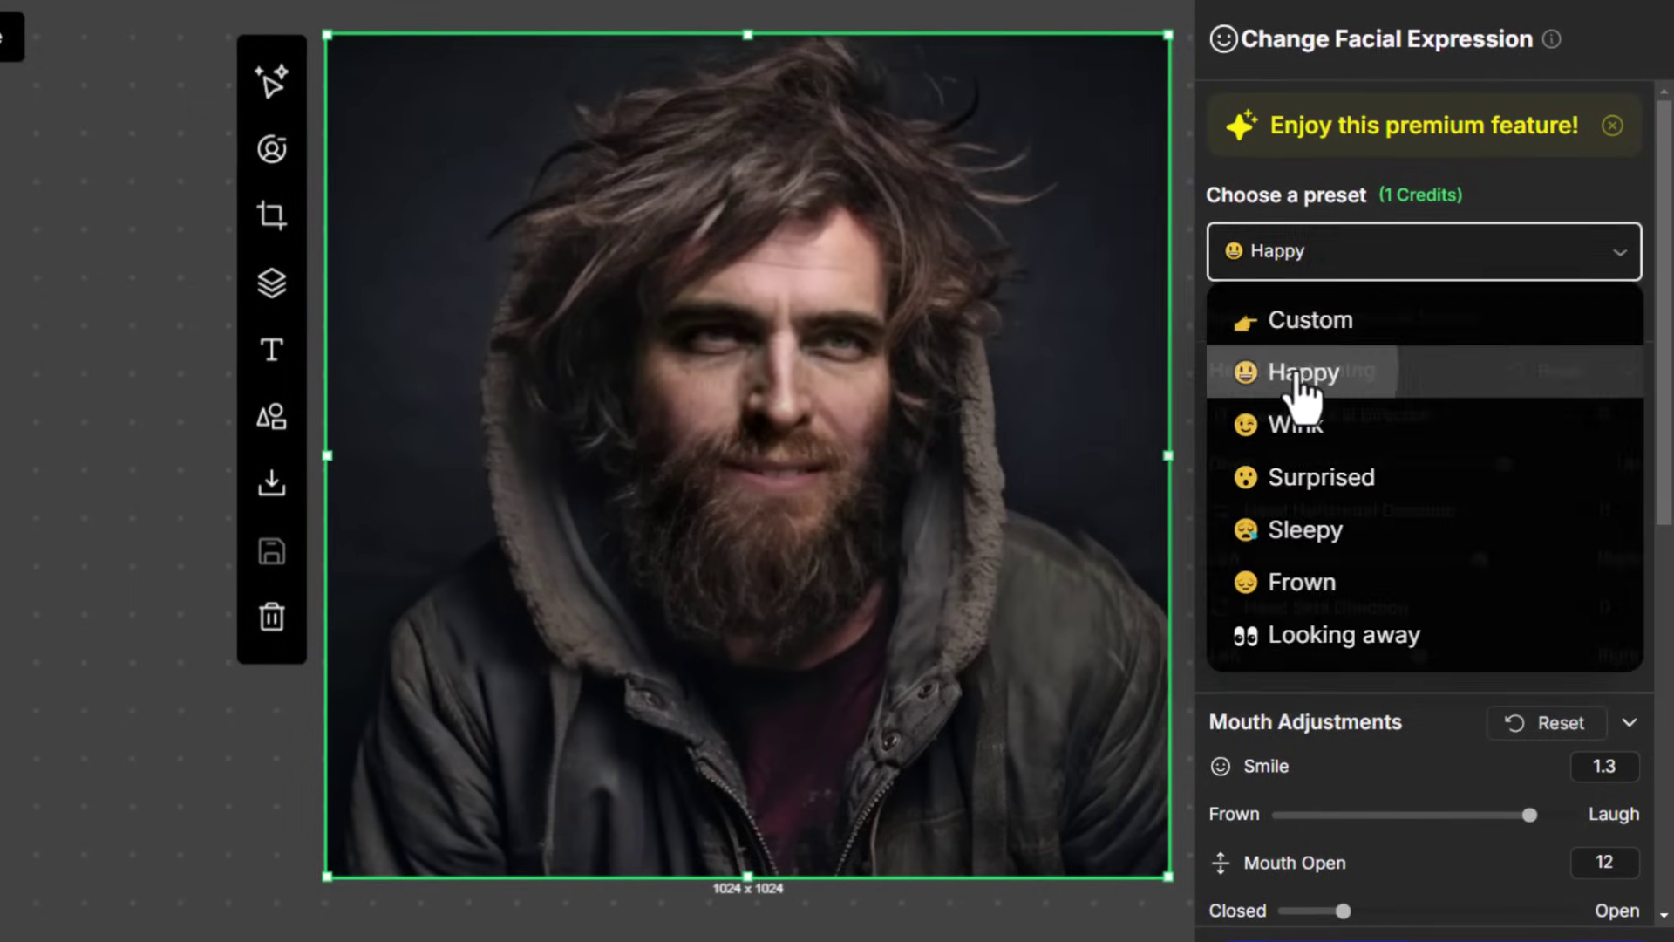
{"action": "left_click", "coordinate": [1247, 375]}
{"action": "left_click", "coordinate": [1389, 258]}
{"action": "left_click", "coordinate": [1338, 422]}
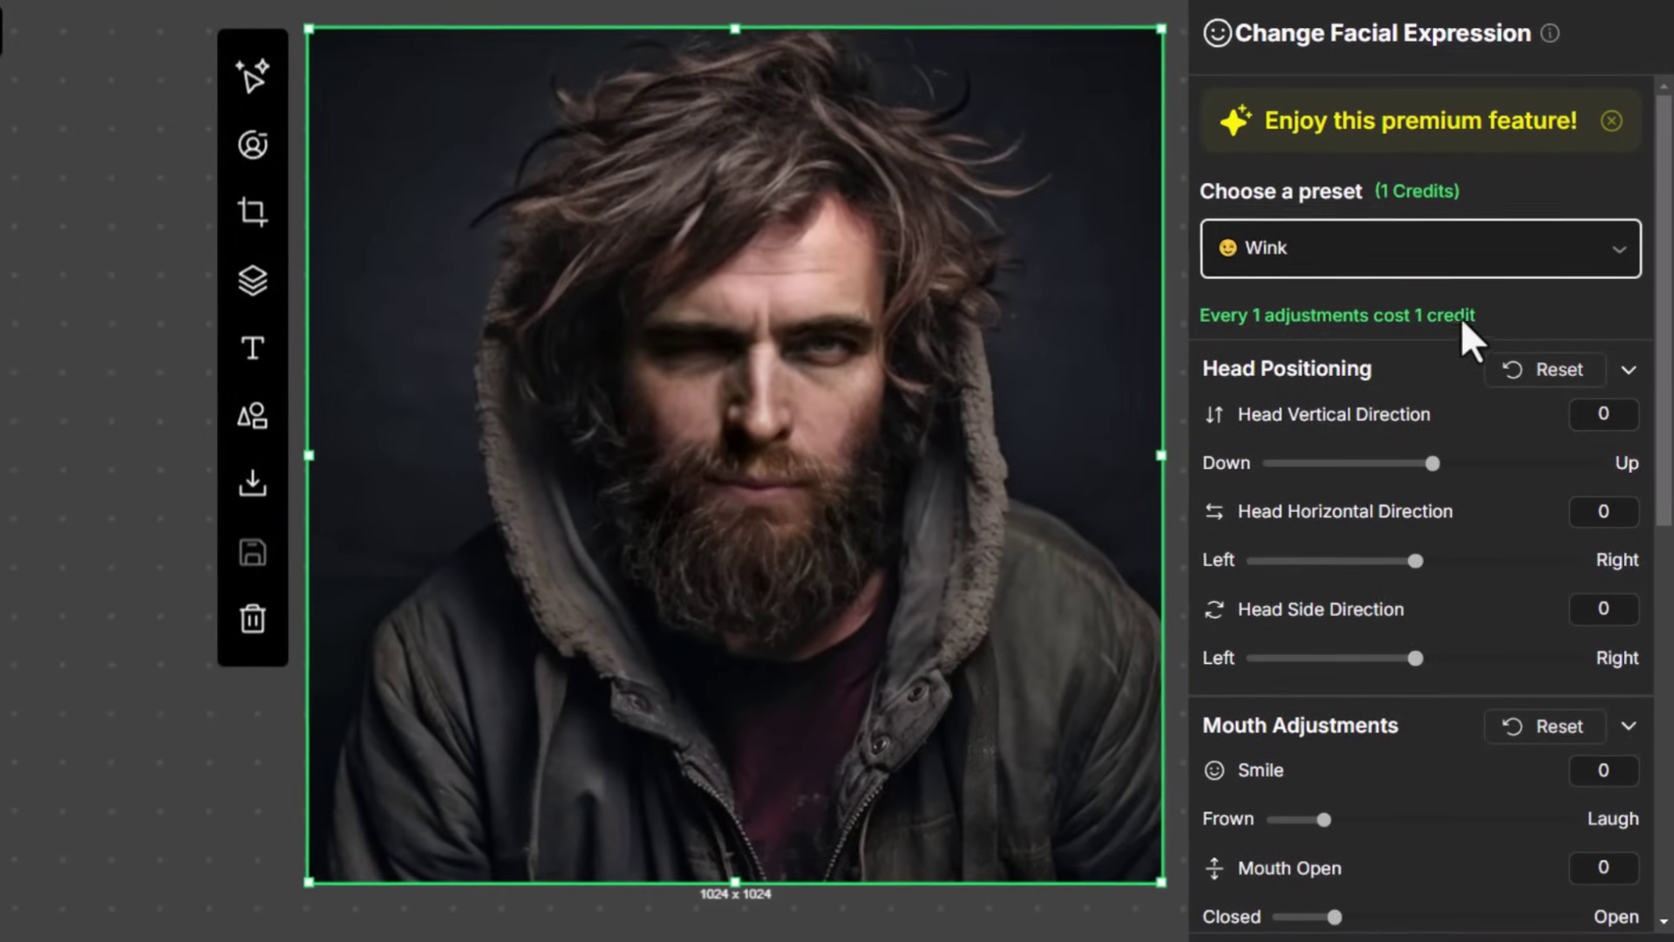
{"action": "scroll", "coordinate": [1535, 780], "scroll_direction": "down", "scroll_amount": 4}
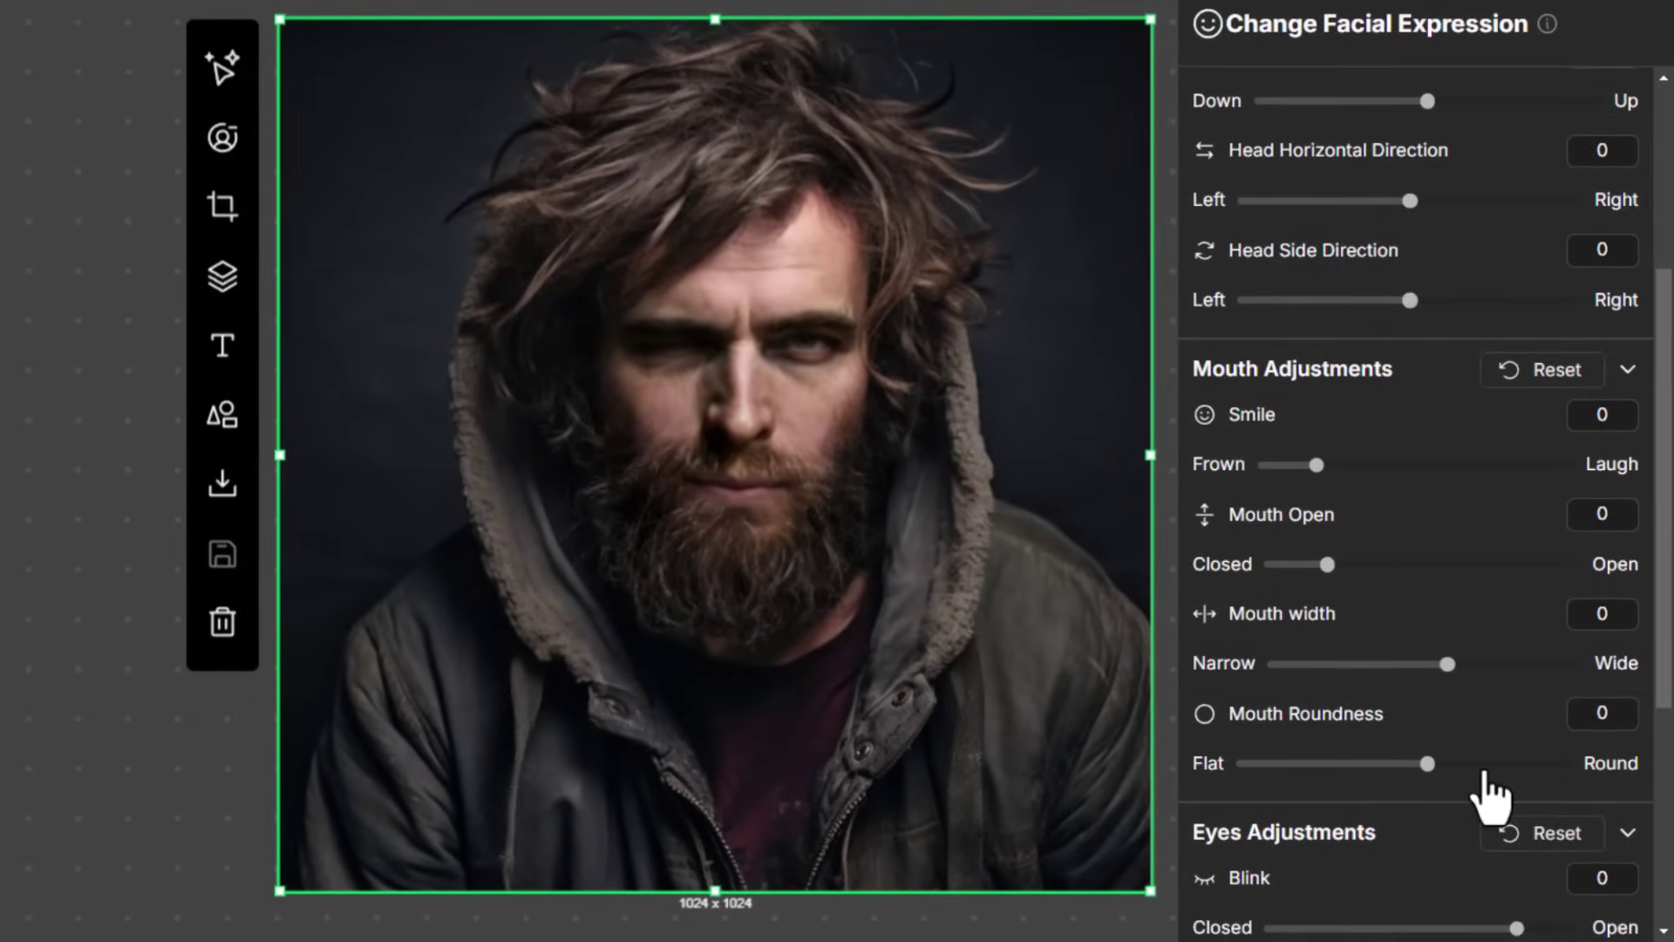
{"action": "scroll", "coordinate": [1483, 811], "scroll_direction": "up", "scroll_amount": 2}
{"action": "left_click_drag", "start_coordinate": [1452, 840], "coordinate": [1532, 841]}
{"action": "scroll", "coordinate": [1448, 863], "scroll_direction": "up", "scroll_amount": 3}
- Try the Surprised, Sleepy and Frown presets, finishing on Looking away
{"action": "left_click", "coordinate": [1382, 248]}
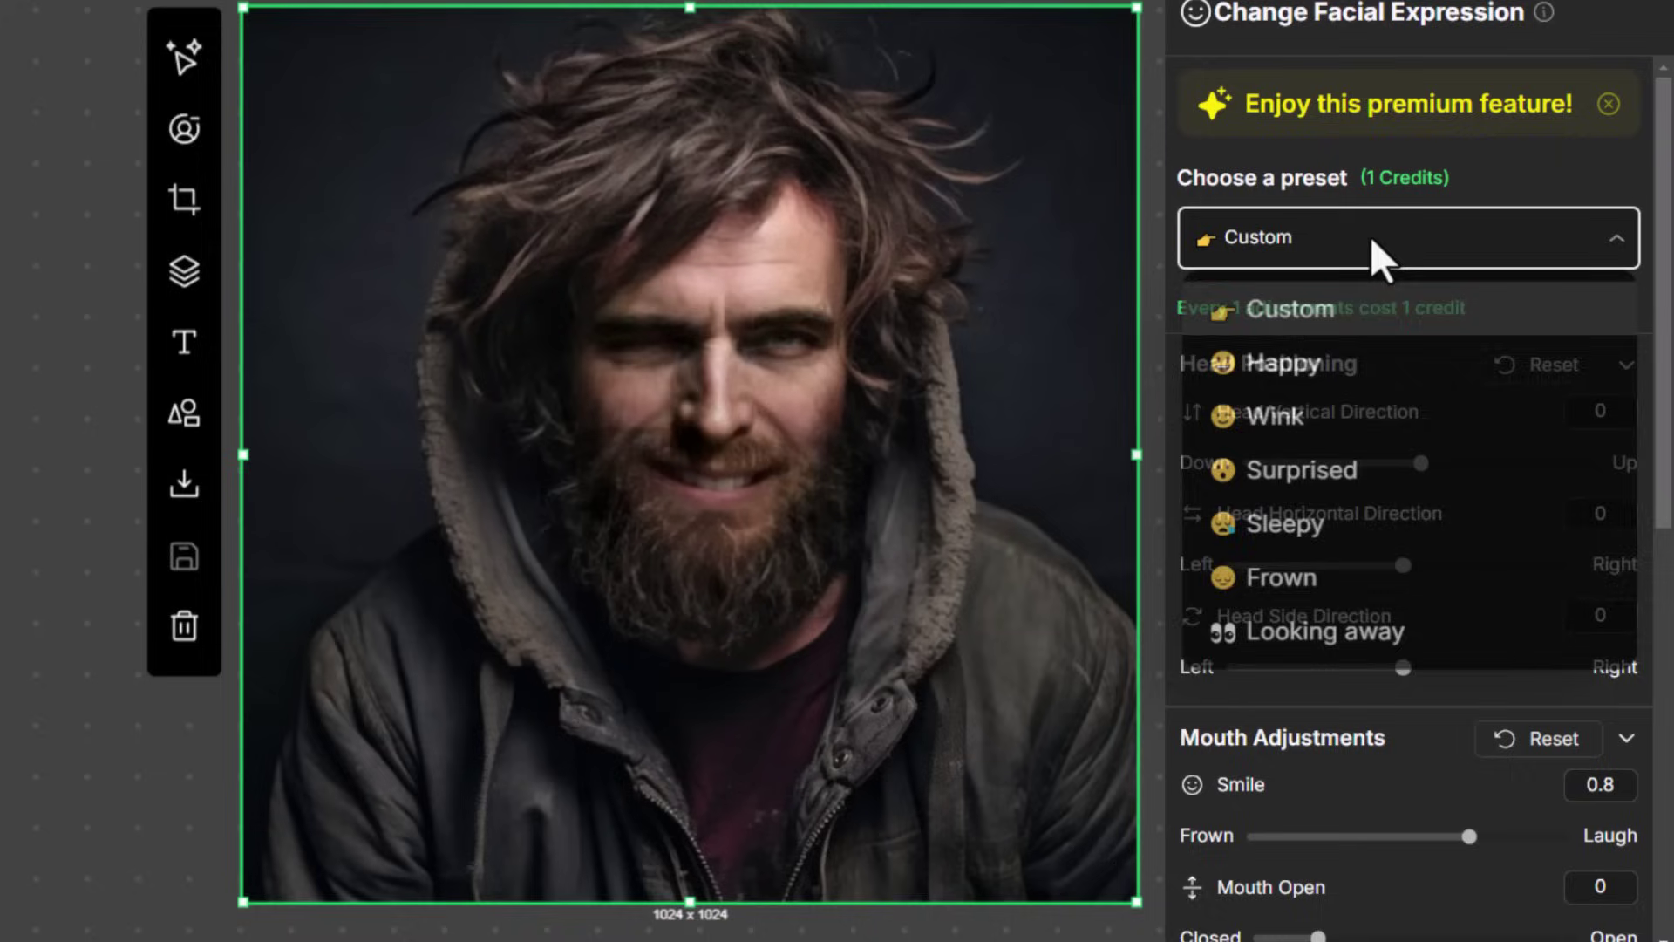
{"action": "left_click", "coordinate": [1343, 488]}
{"action": "left_click", "coordinate": [1365, 248]}
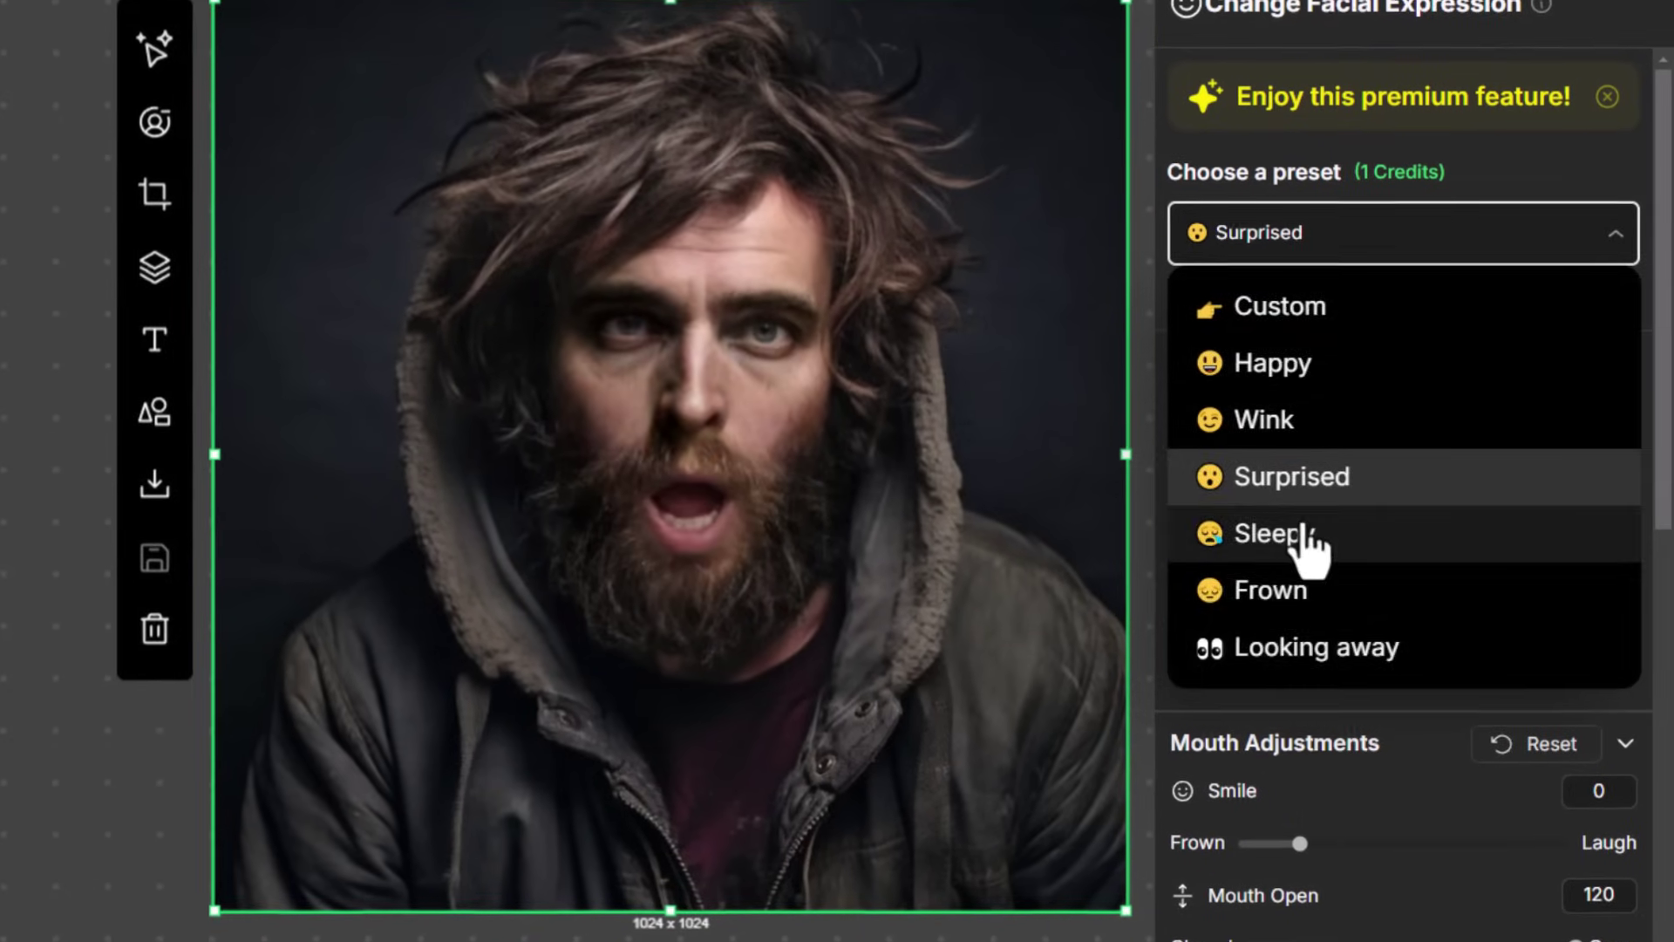
{"action": "left_click", "coordinate": [1300, 537]}
{"action": "left_click", "coordinate": [1398, 261]}
{"action": "left_click", "coordinate": [1325, 592]}
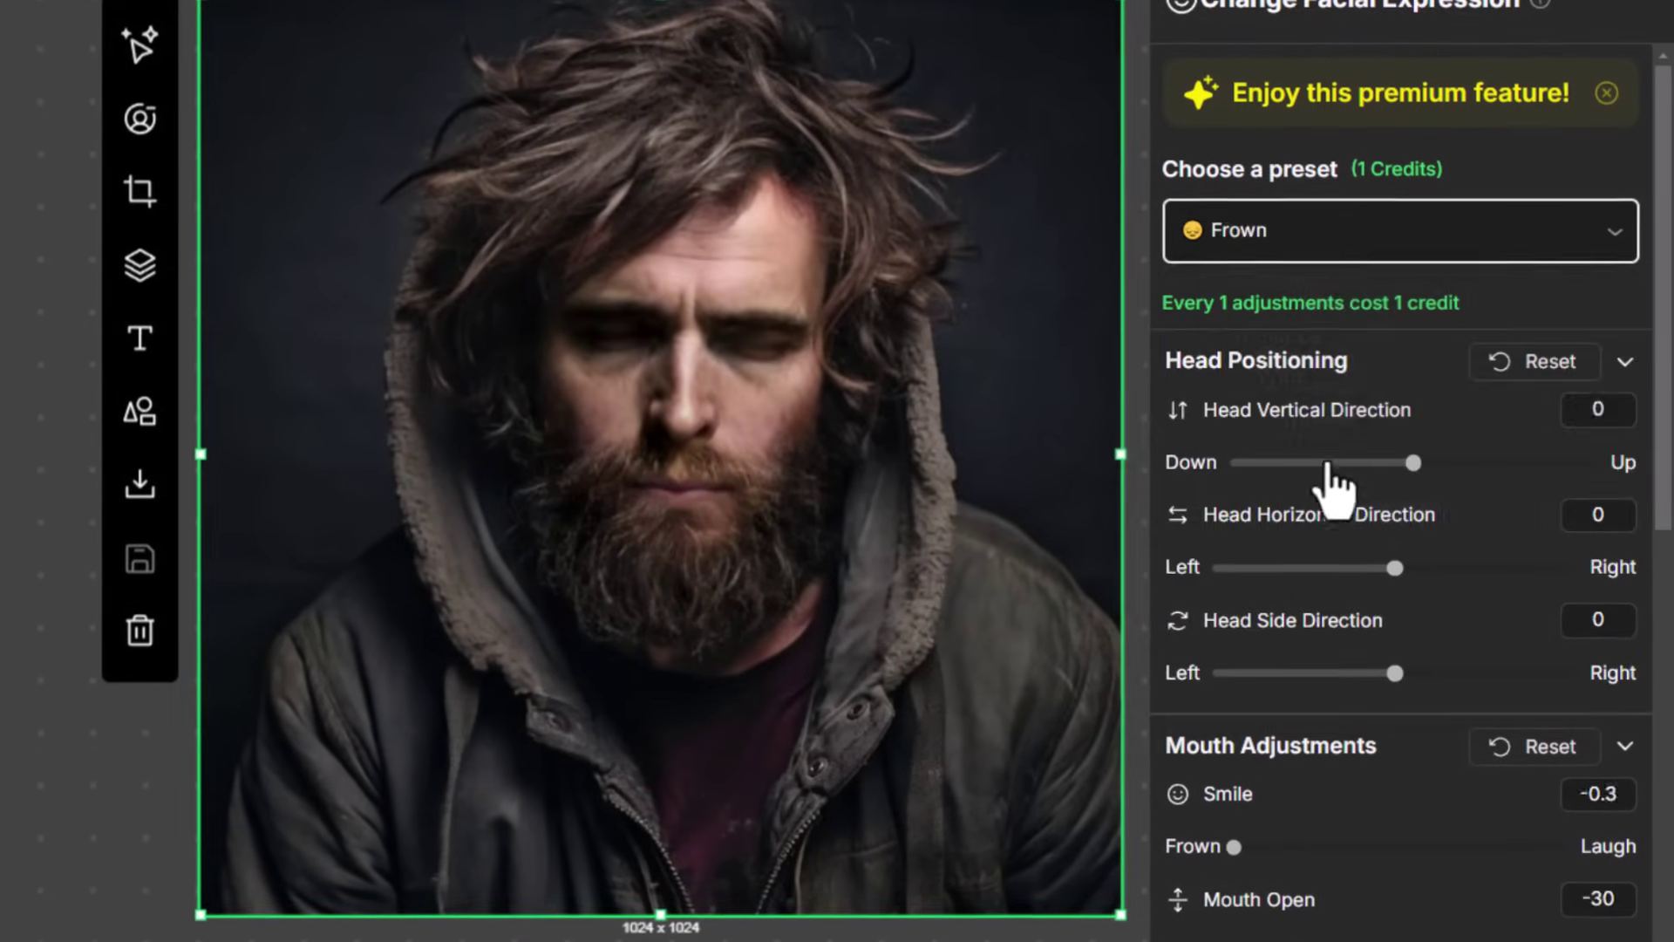
{"action": "left_click", "coordinate": [1330, 262]}
{"action": "left_click", "coordinate": [1308, 650]}
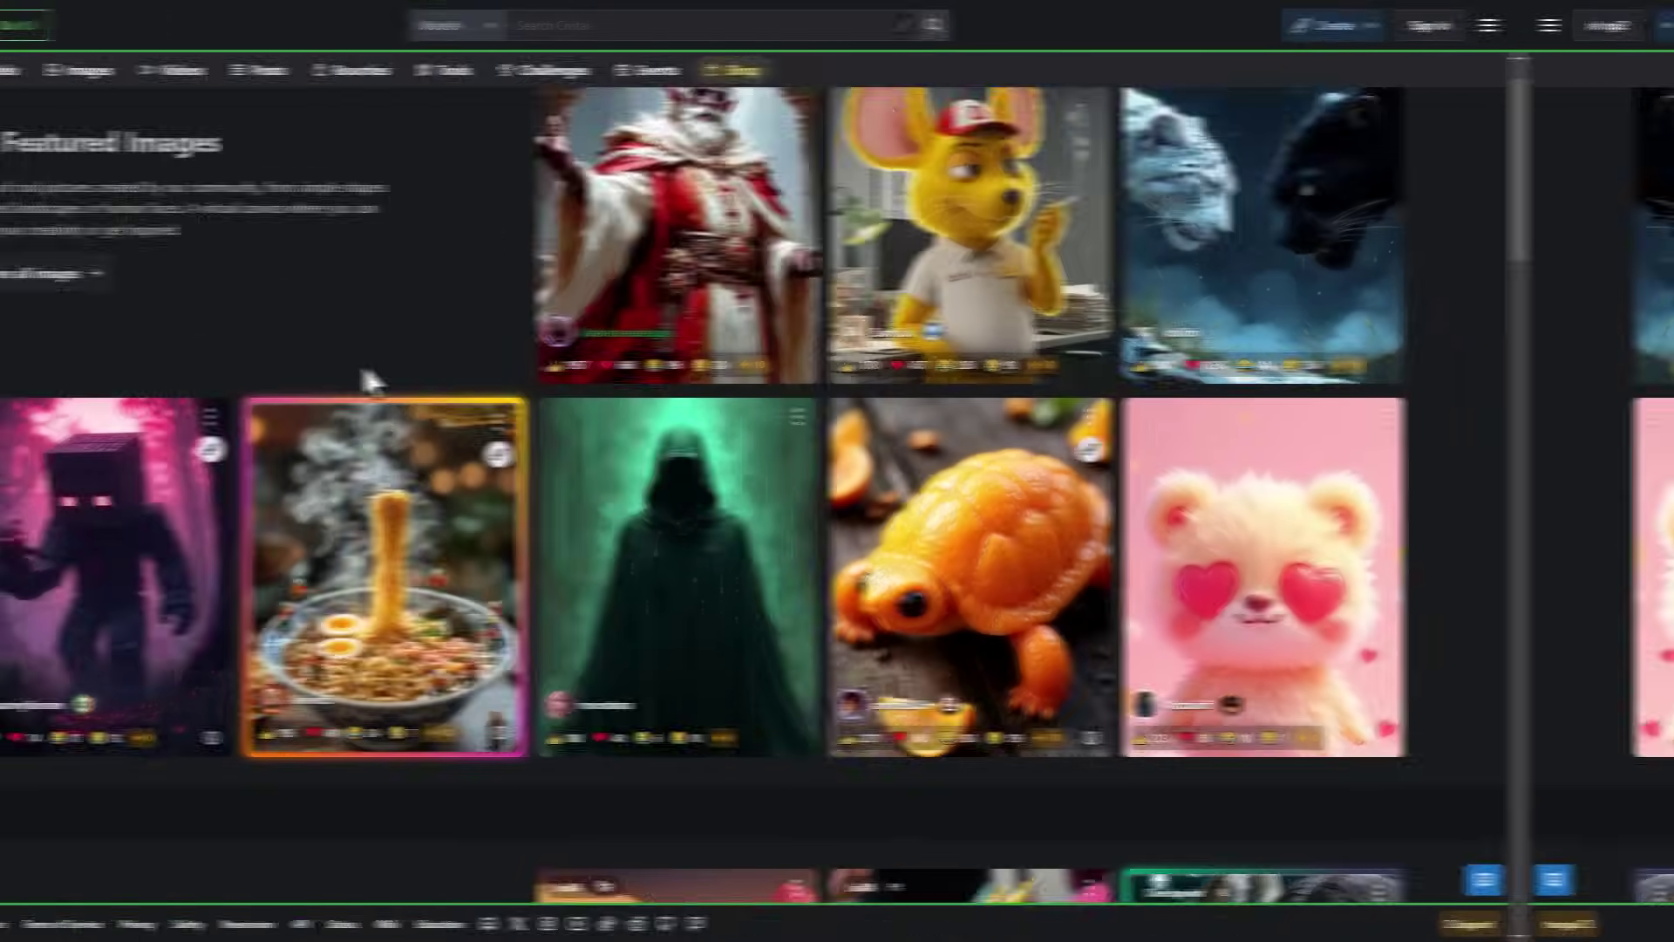
- Browse the CivitAI feed and open the ramen image in full view
{"action": "scroll", "coordinate": [520, 366], "scroll_direction": "down", "scroll_amount": 4}
{"action": "scroll", "coordinate": [523, 383], "scroll_direction": "down", "scroll_amount": 3}
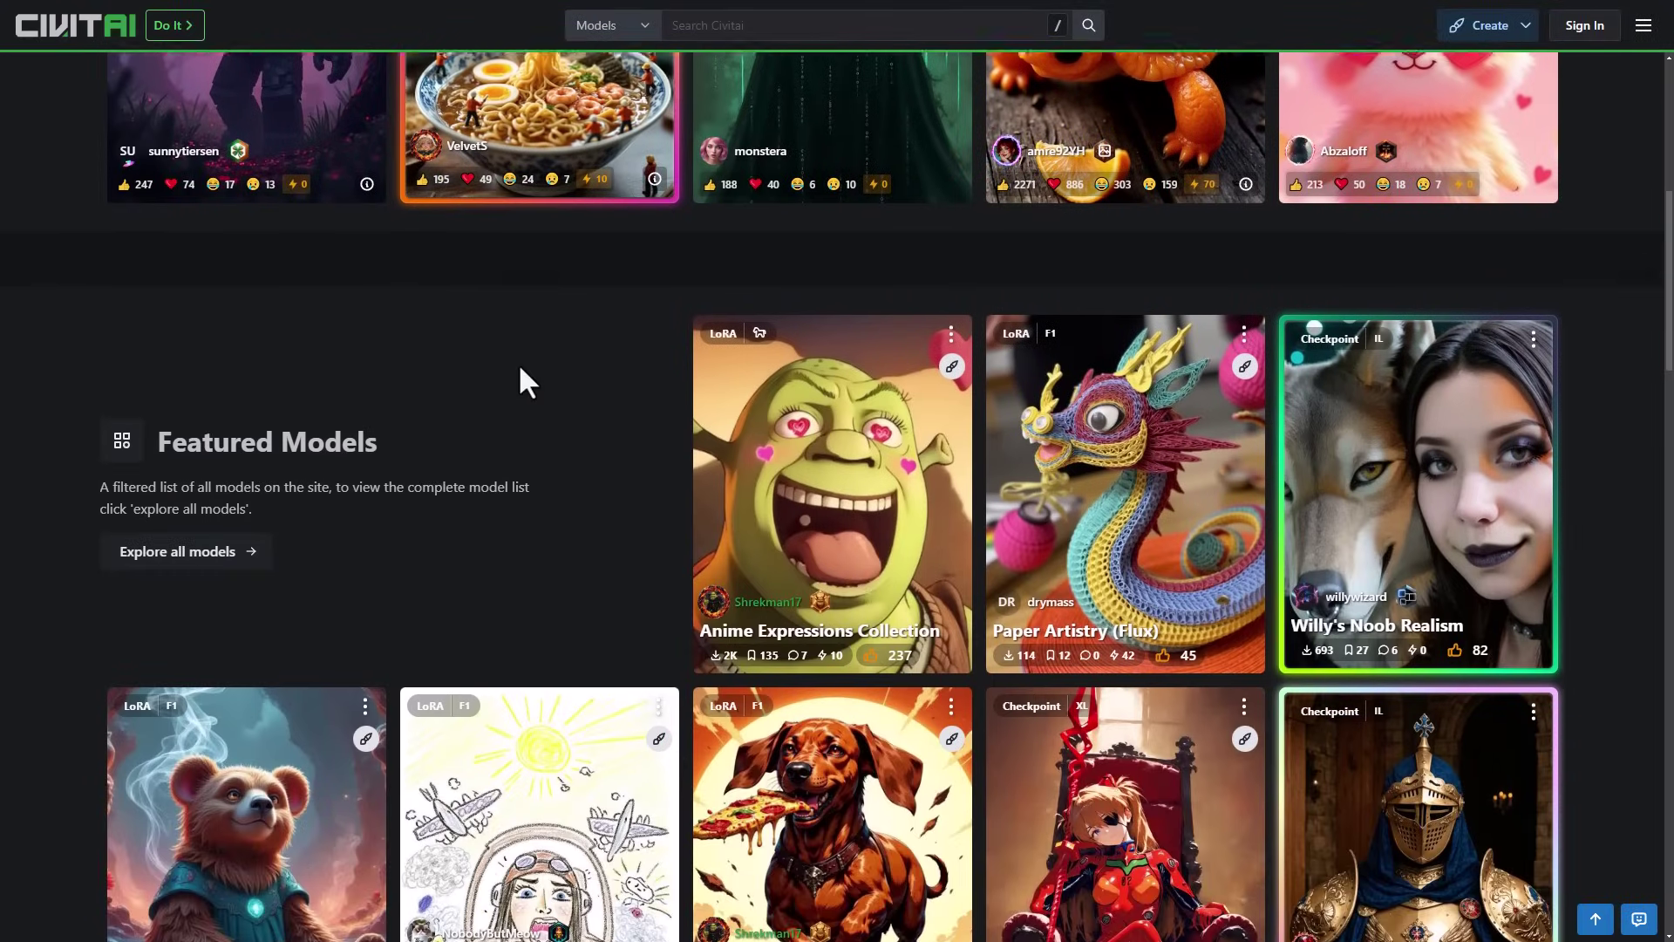
{"action": "scroll", "coordinate": [520, 363], "scroll_direction": "up", "scroll_amount": 10}
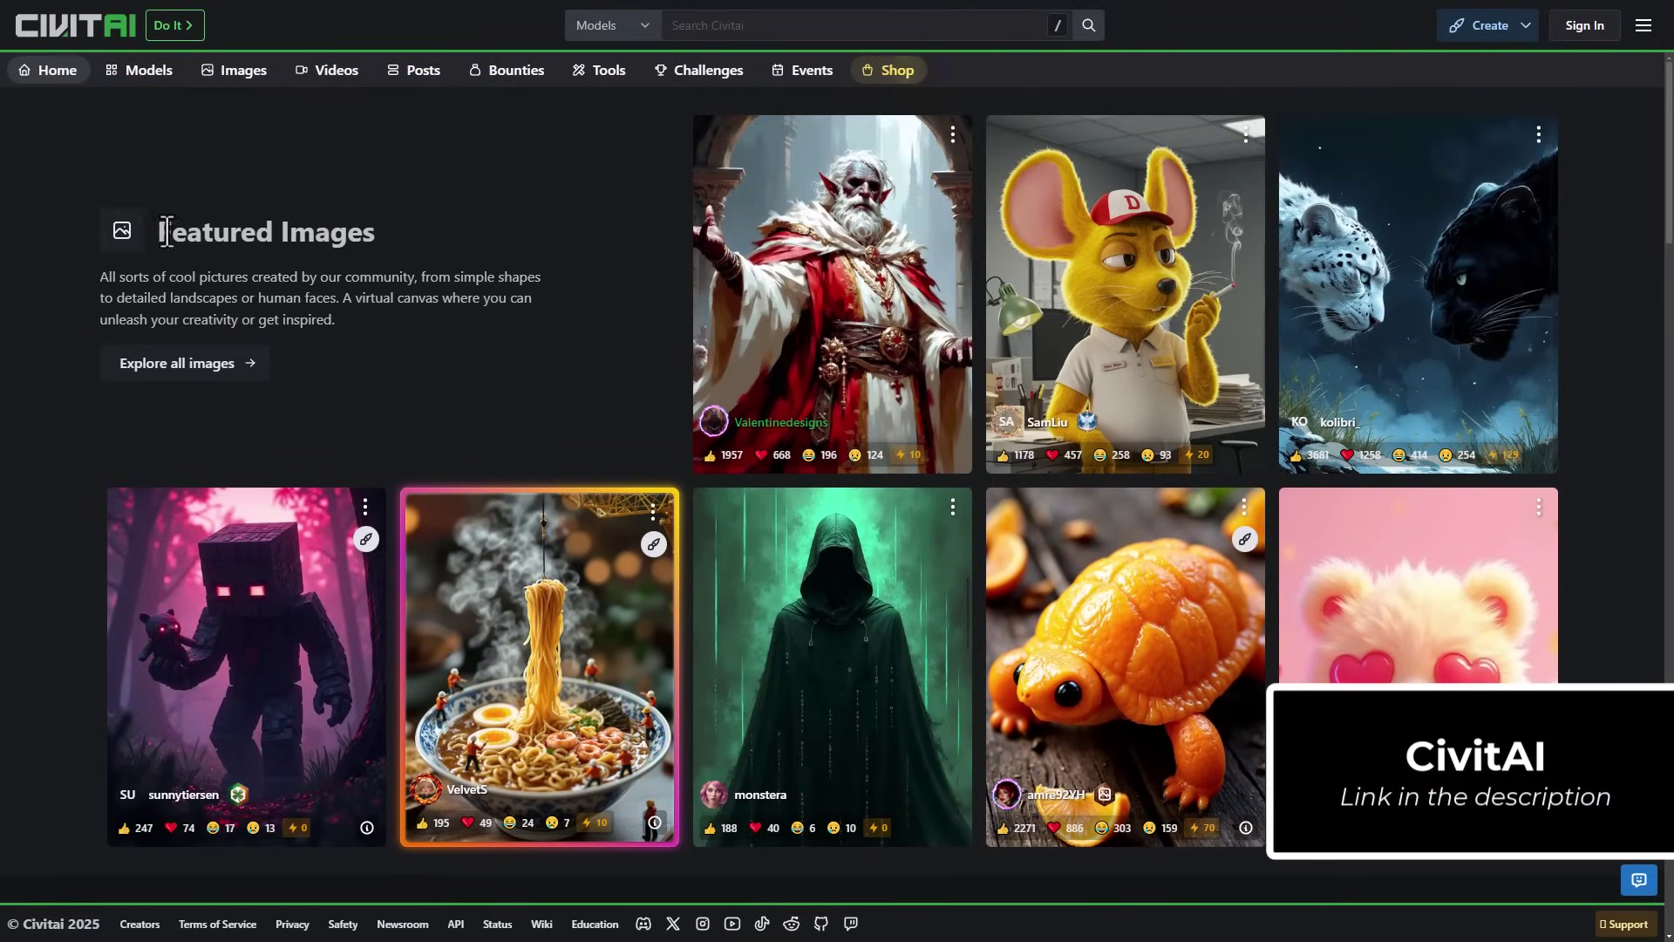
{"action": "scroll", "coordinate": [390, 253], "scroll_direction": "down", "scroll_amount": 8}
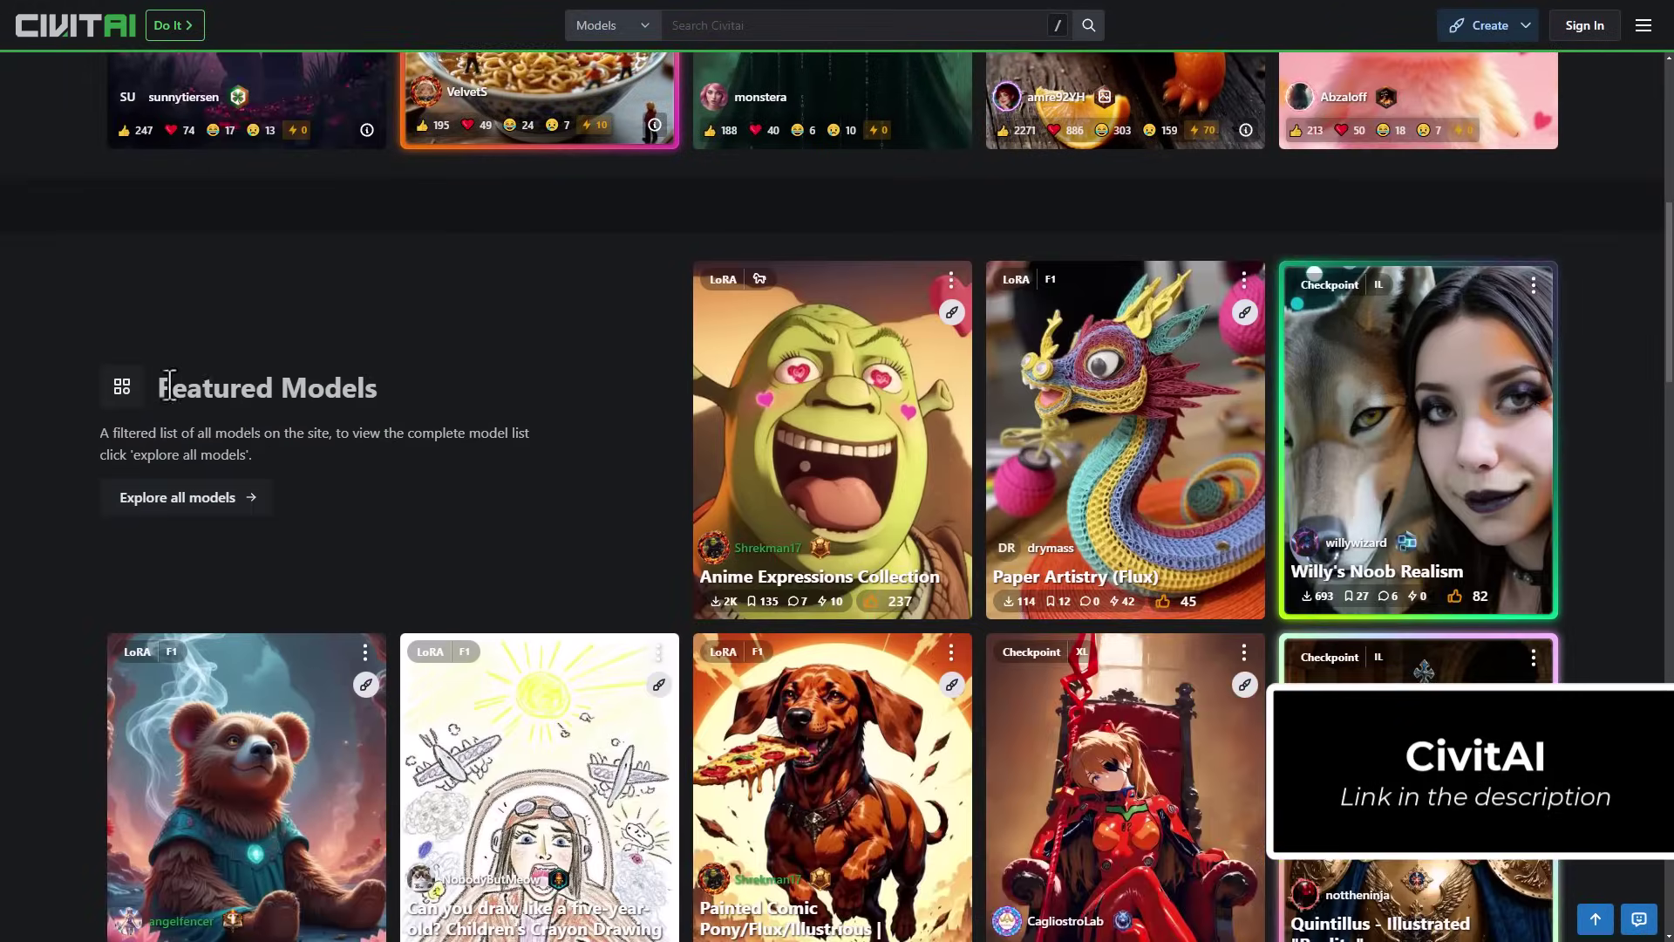
{"action": "left_click_drag", "start_coordinate": [329, 381], "coordinate": [396, 377]}
{"action": "left_click", "coordinate": [524, 105]}
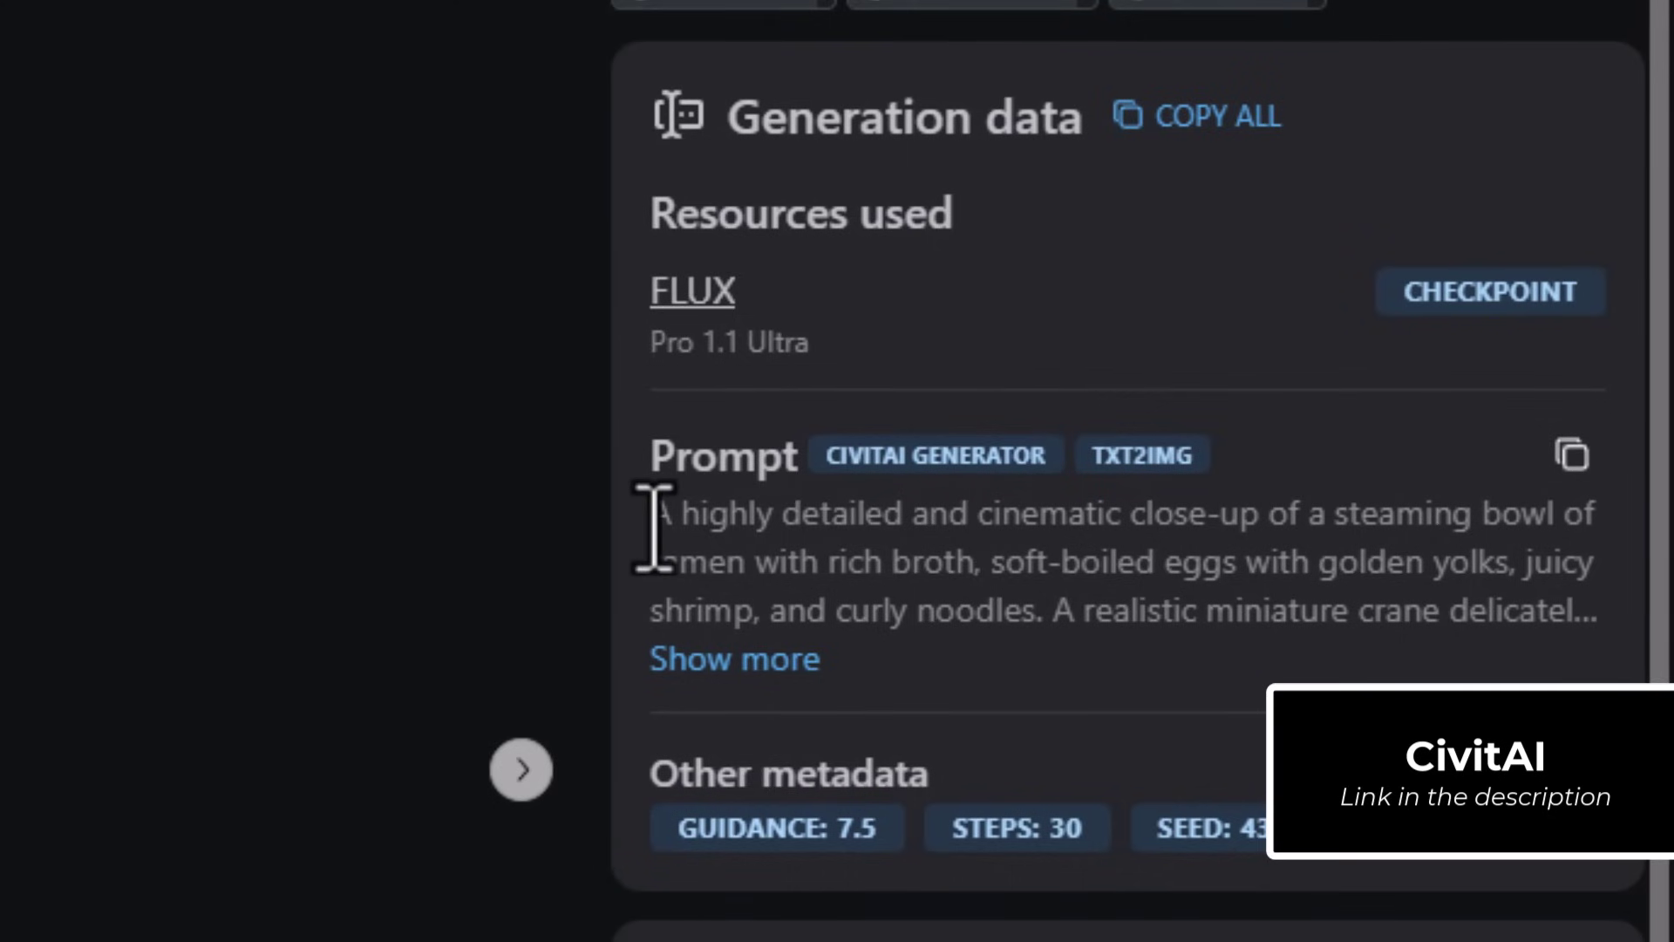
- Copy the ramen prompt into Leonardo.Ai to generate four images, then return to the CivitAI feed
{"action": "left_click_drag", "start_coordinate": [1003, 536], "coordinate": [1577, 621]}
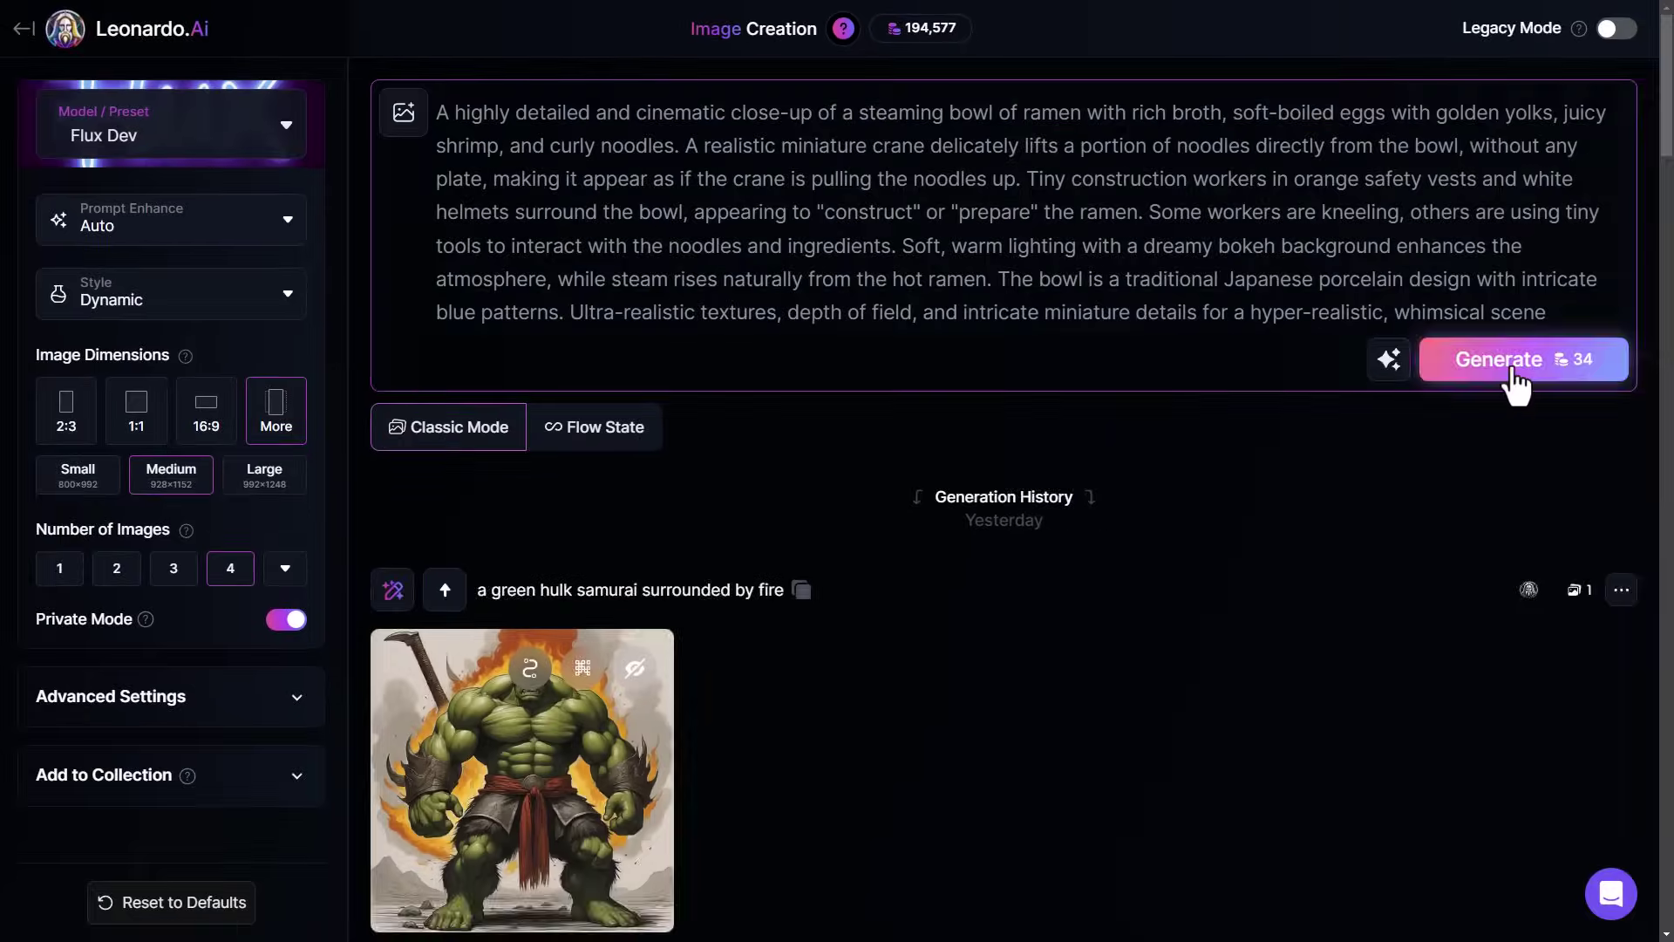
{"action": "left_click", "coordinate": [1516, 383]}
{"action": "scroll", "coordinate": [1516, 384], "scroll_direction": "down", "scroll_amount": 3}
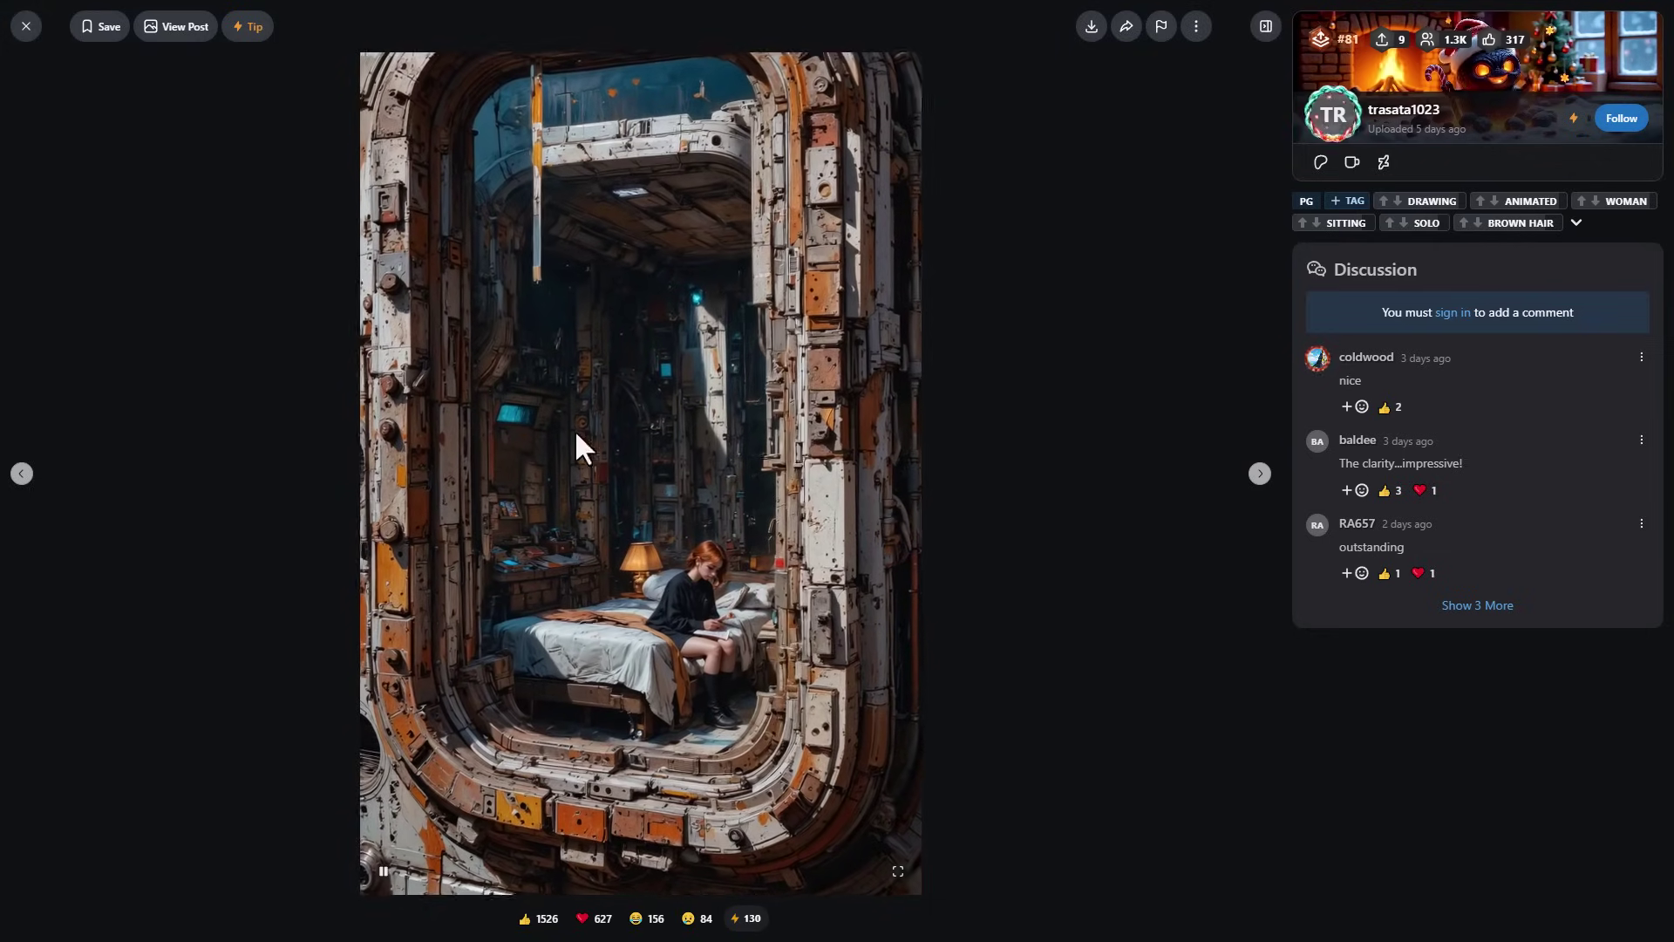
{"action": "key", "text": "Escape"}
{"action": "scroll", "coordinate": [366, 292], "scroll_direction": "down", "scroll_amount": 3}
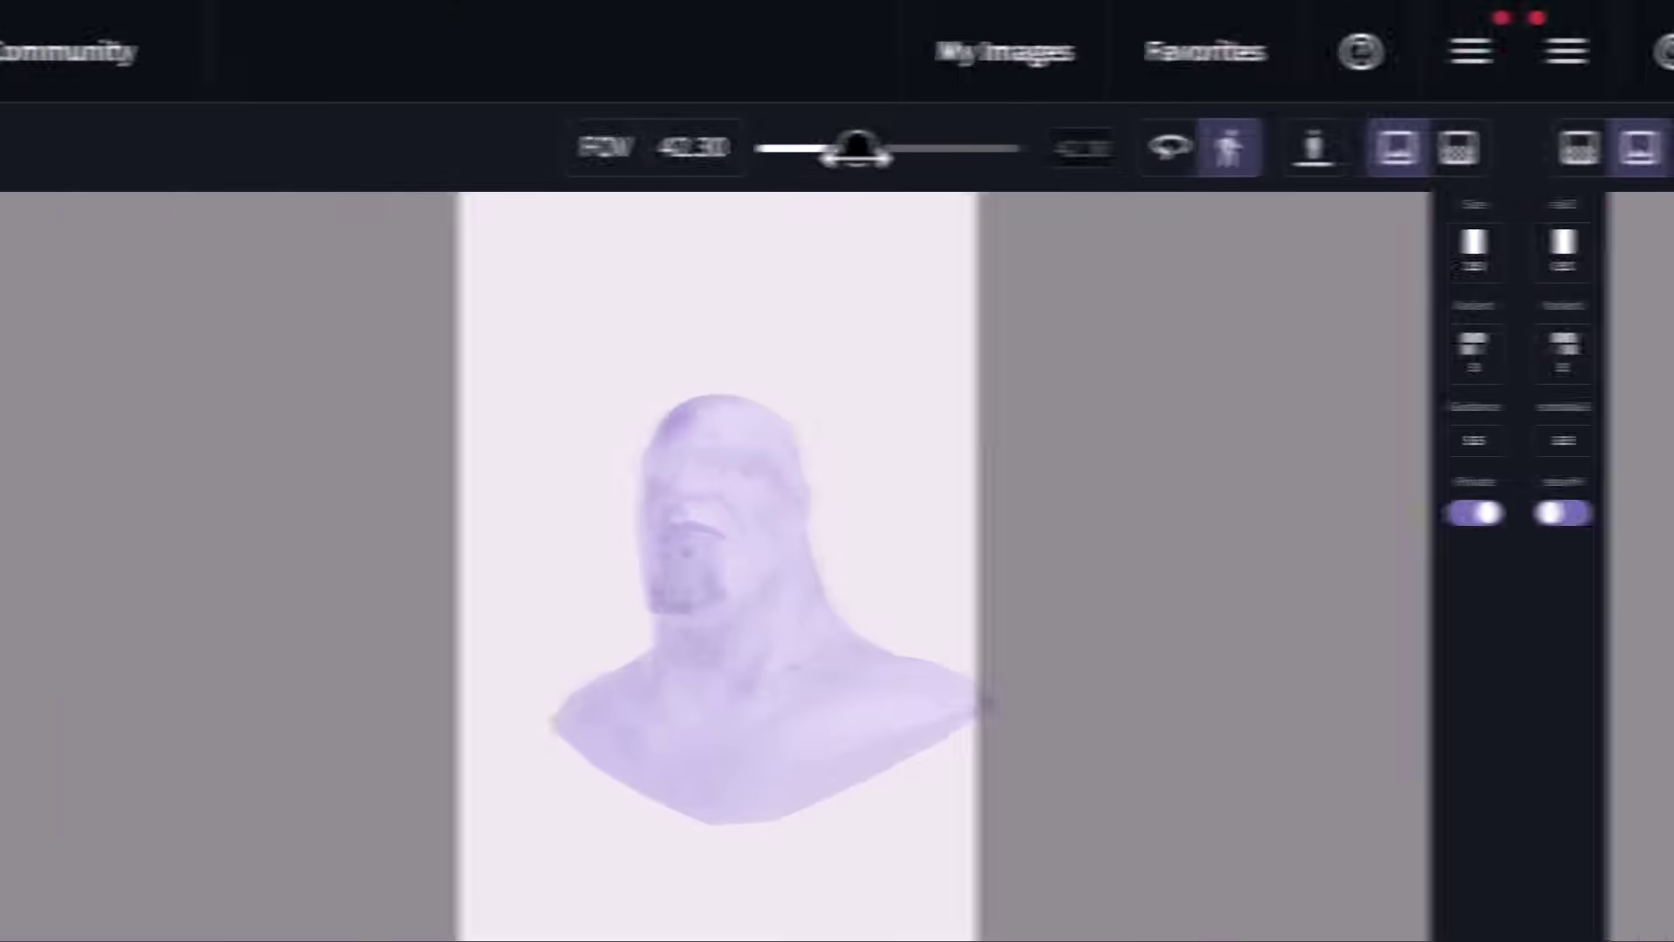
- Narrow the field of view and turn the 3D head, then edit the generation prompt
{"action": "left_click_drag", "start_coordinate": [856, 149], "coordinate": [962, 156]}
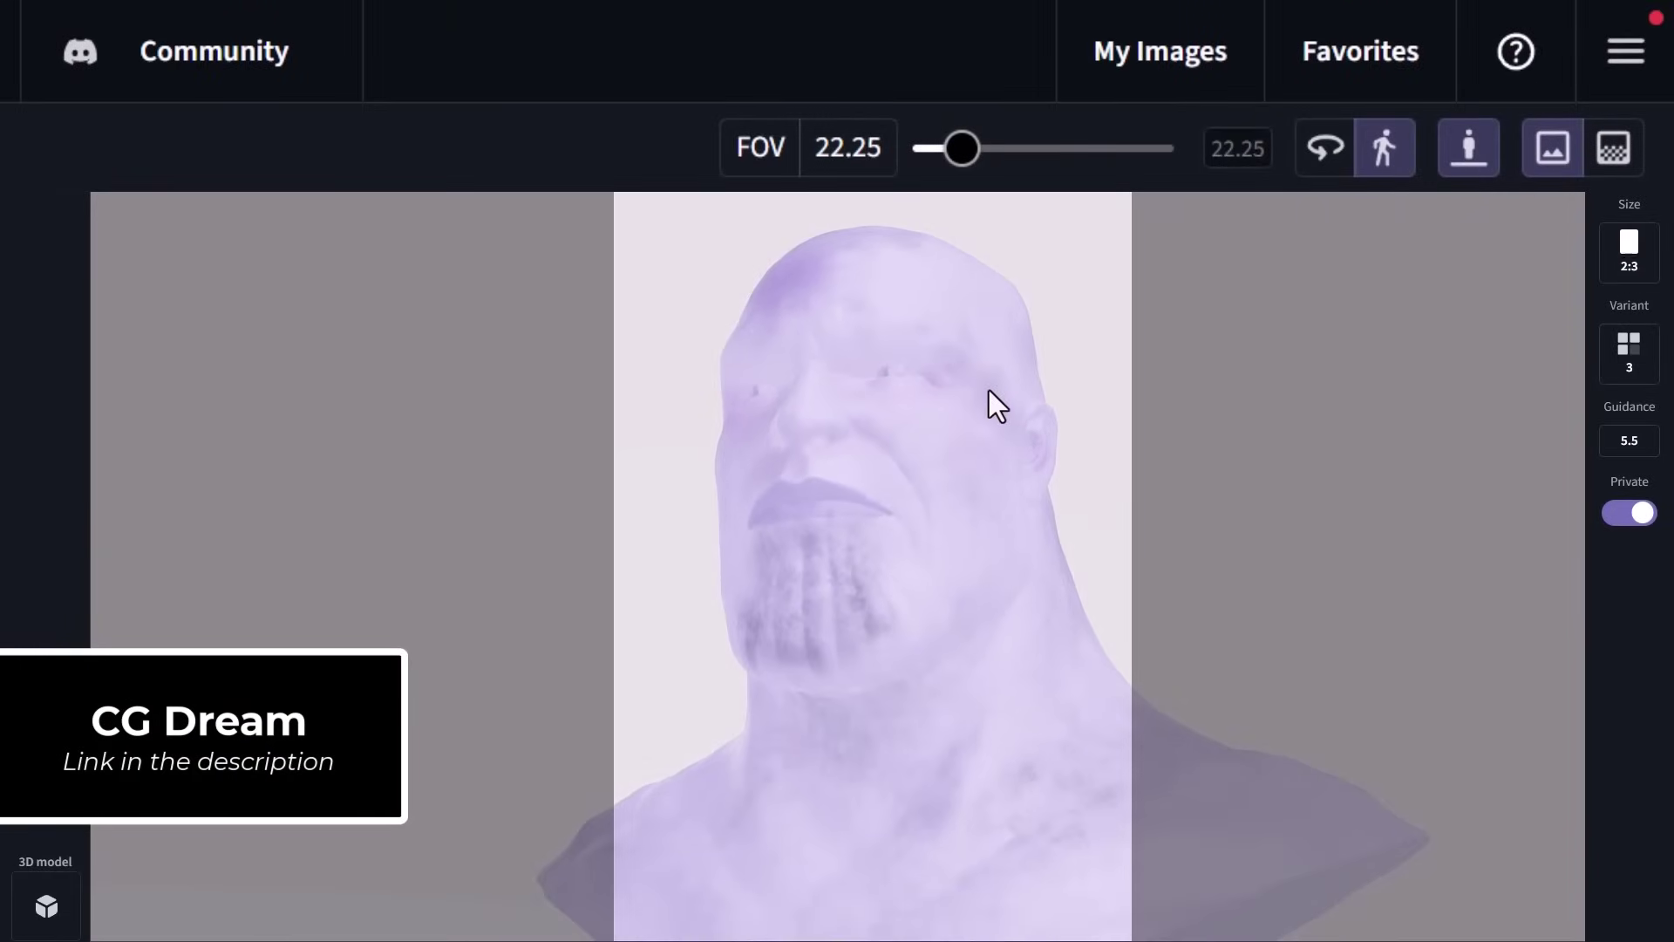
{"action": "left_click_drag", "start_coordinate": [989, 389], "coordinate": [991, 389]}
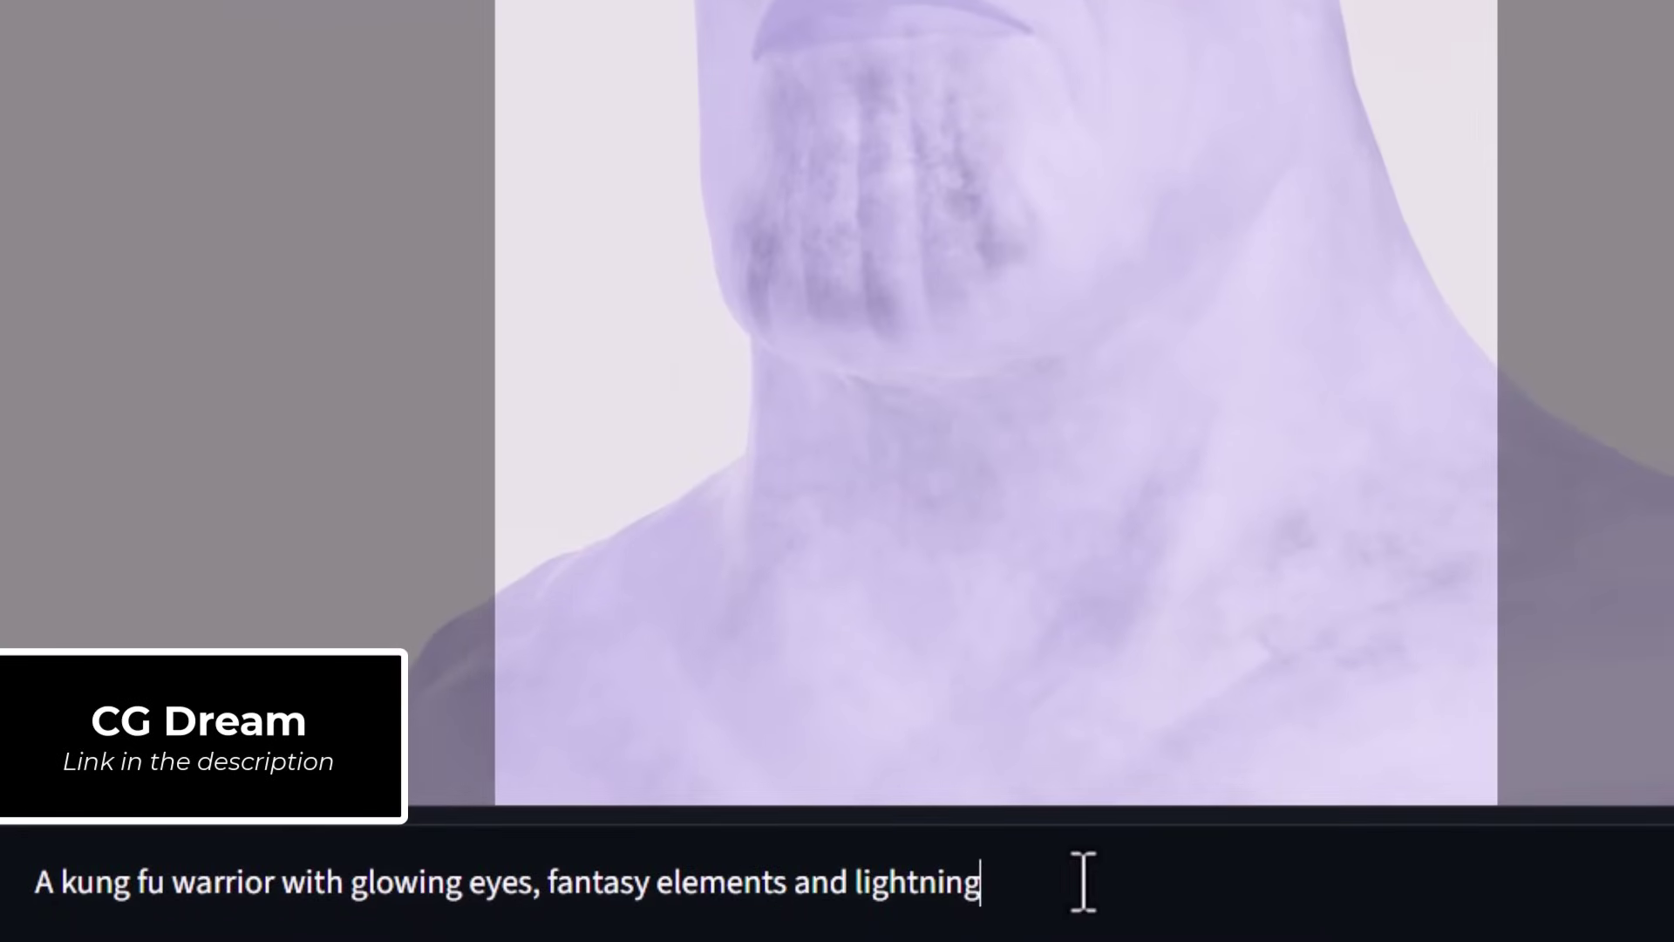
{"action": "left_click_drag", "start_coordinate": [1084, 882], "coordinate": [90, 891]}
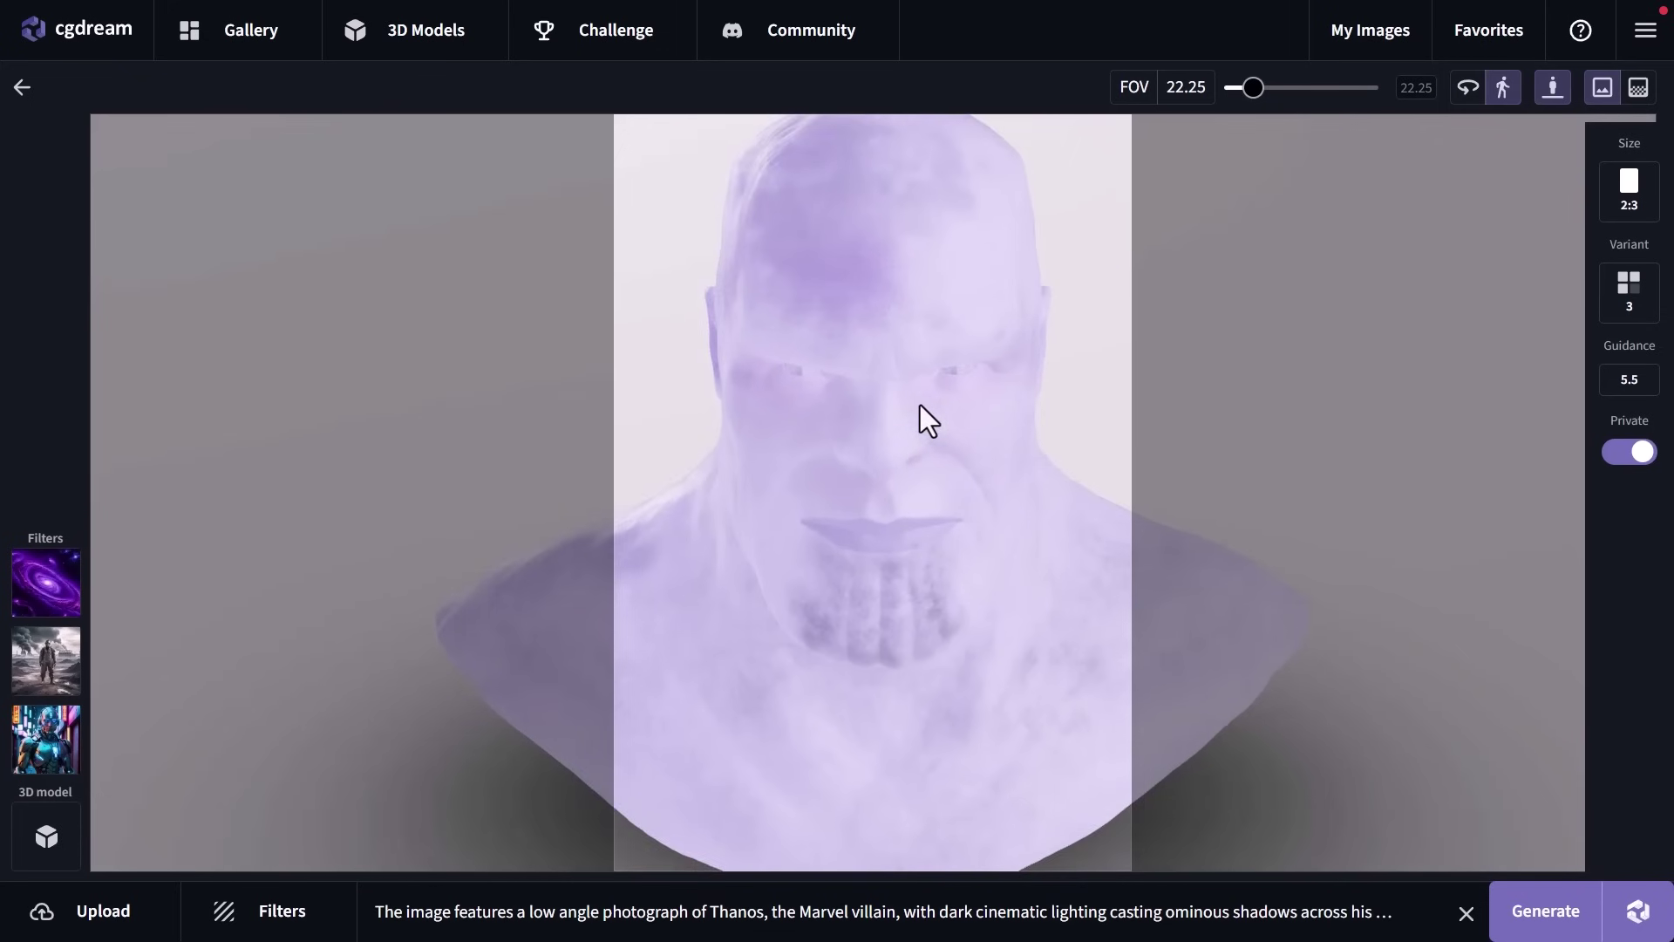
{"action": "left_click", "coordinate": [383, 920]}
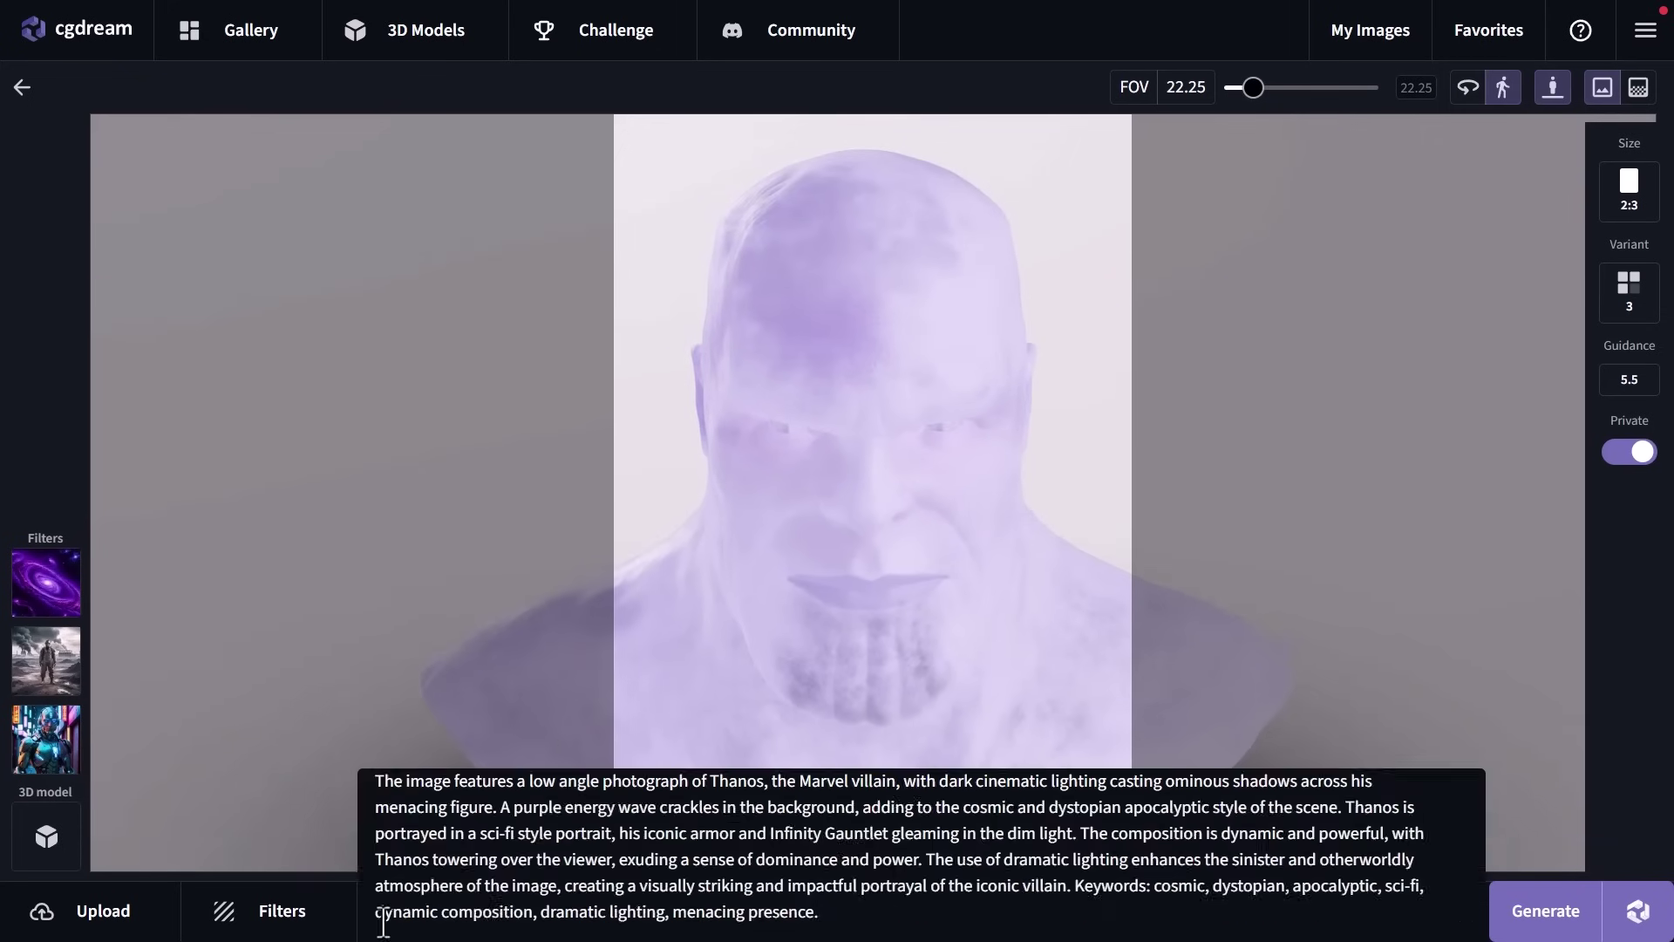
{"action": "mouse_move", "coordinate": [1513, 920]}
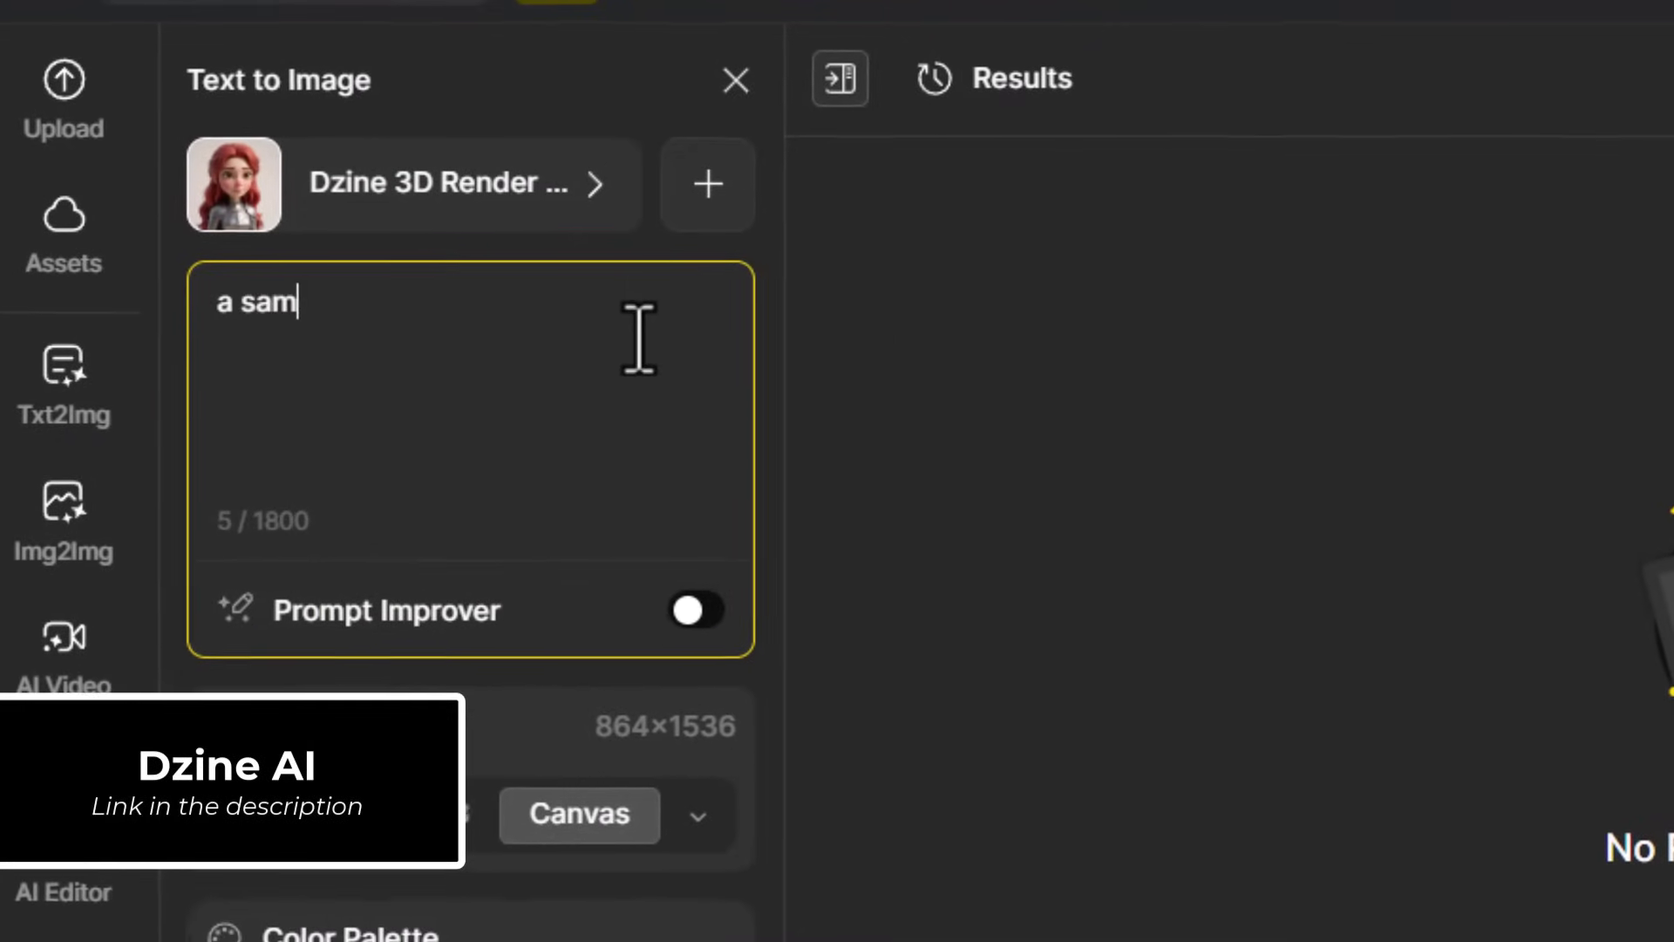
- Generate 'a samurai warrior in pixar style' and convert it to 3D with its background removed
{"action": "type", "text": "ior in pixar style"}
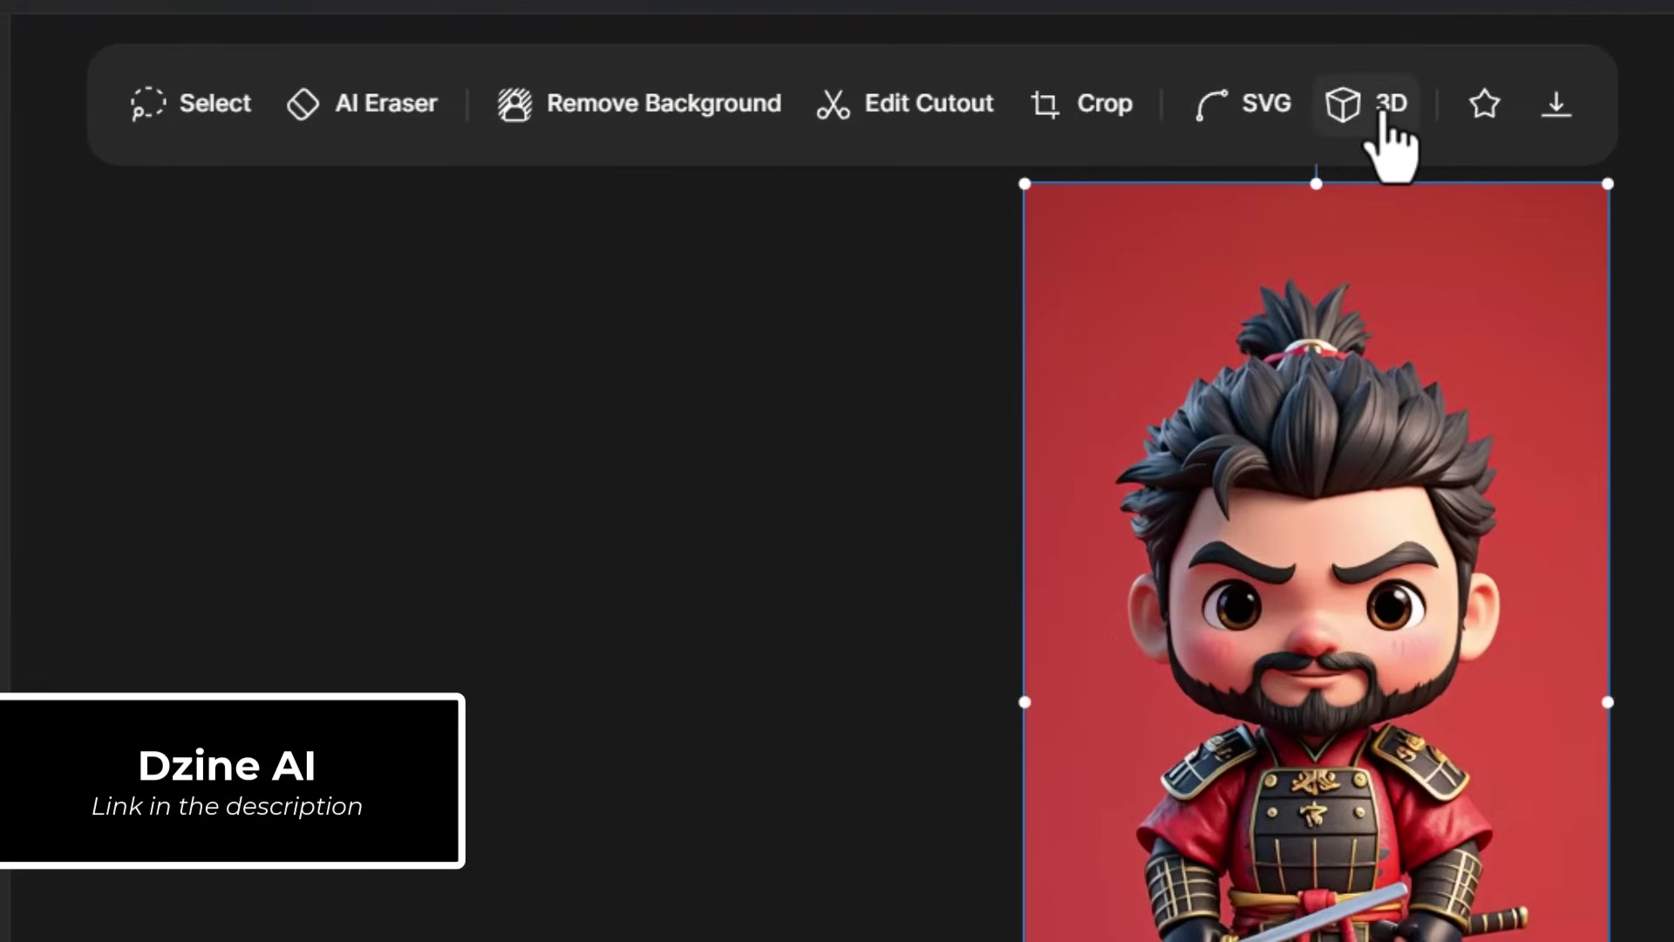
{"action": "left_click", "coordinate": [1294, 123]}
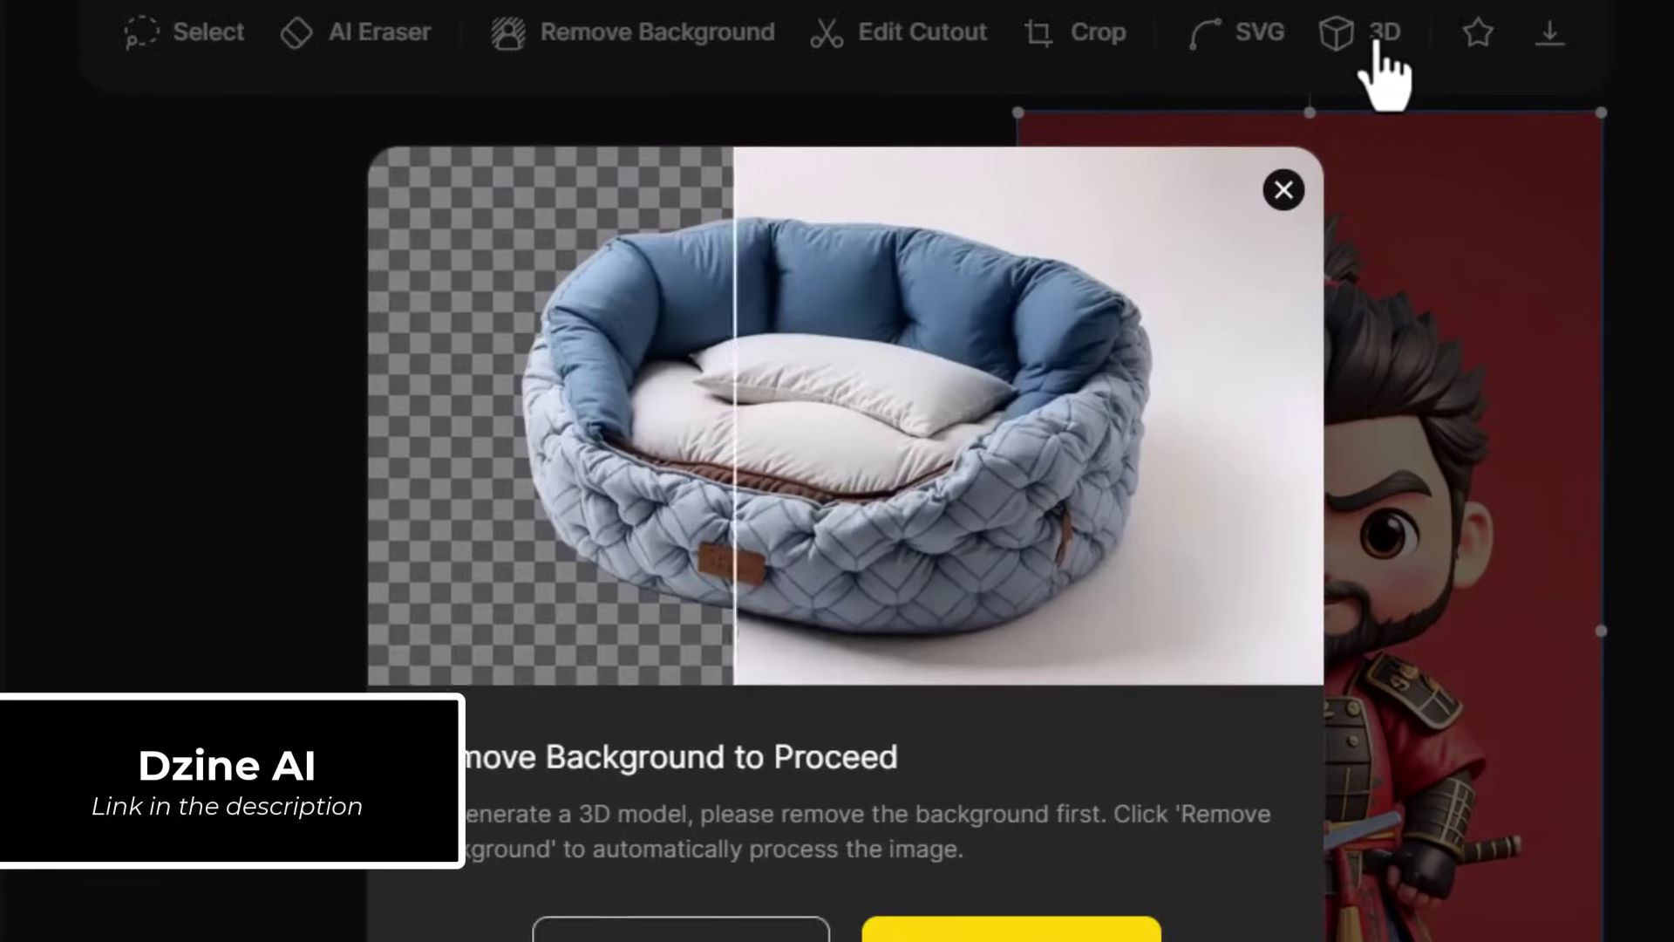
{"action": "left_click", "coordinate": [977, 938]}
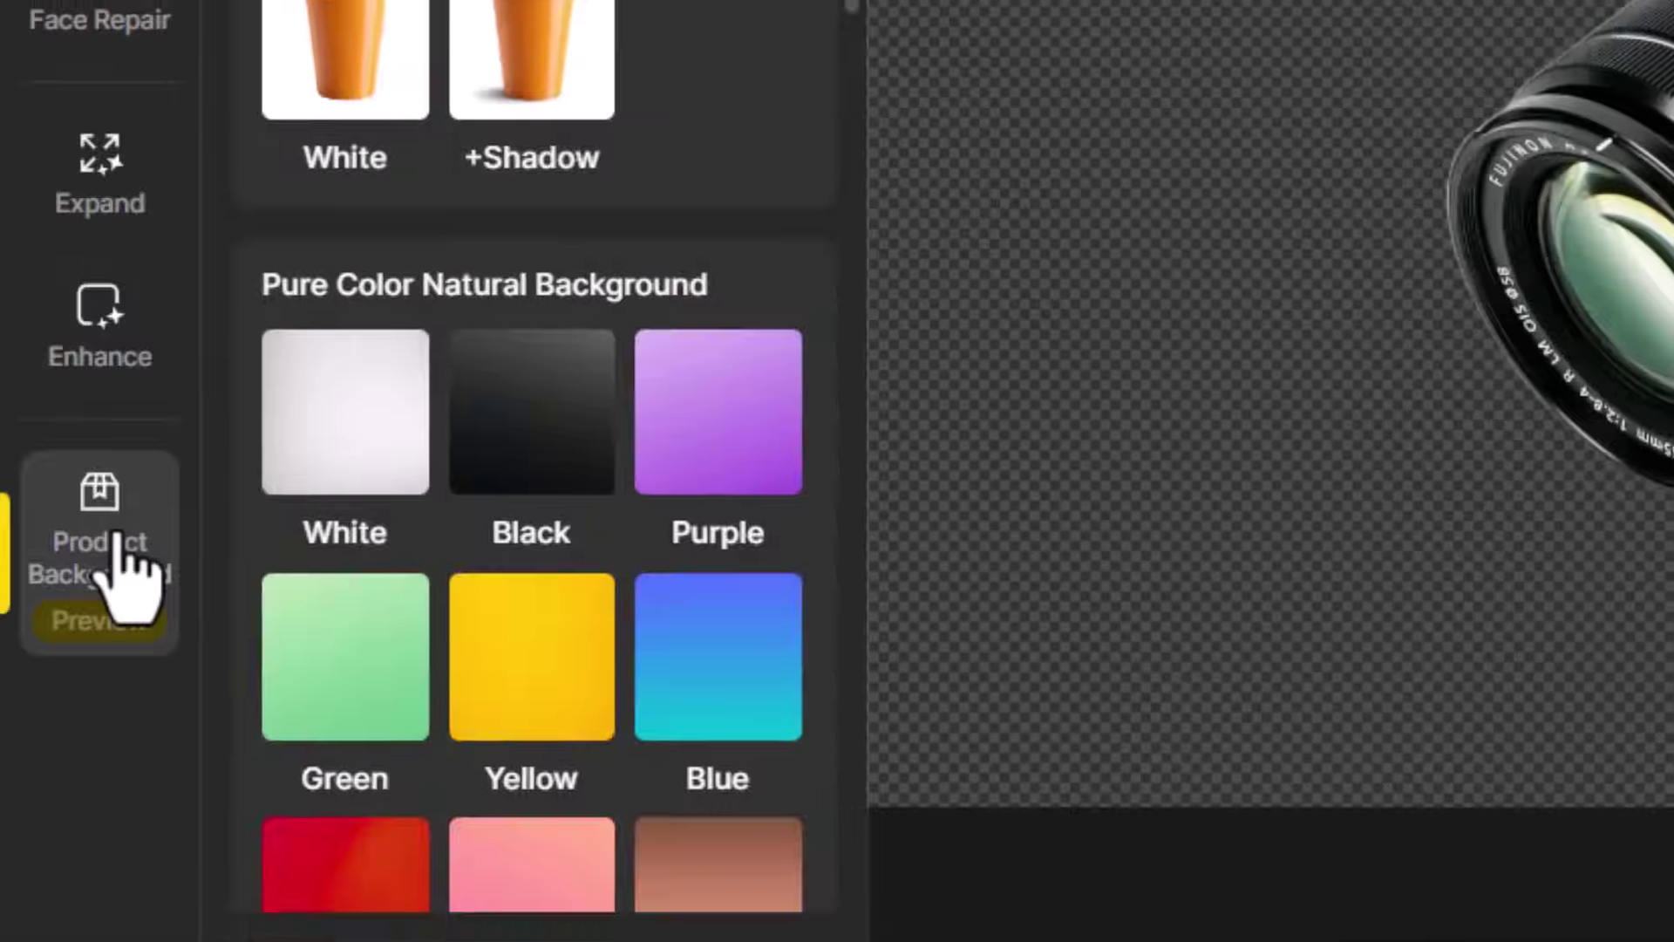
- Place the Fujifilm camera on the Blue pure-color background and review the four results
{"action": "scroll", "coordinate": [392, 767], "scroll_direction": "down", "scroll_amount": 3}
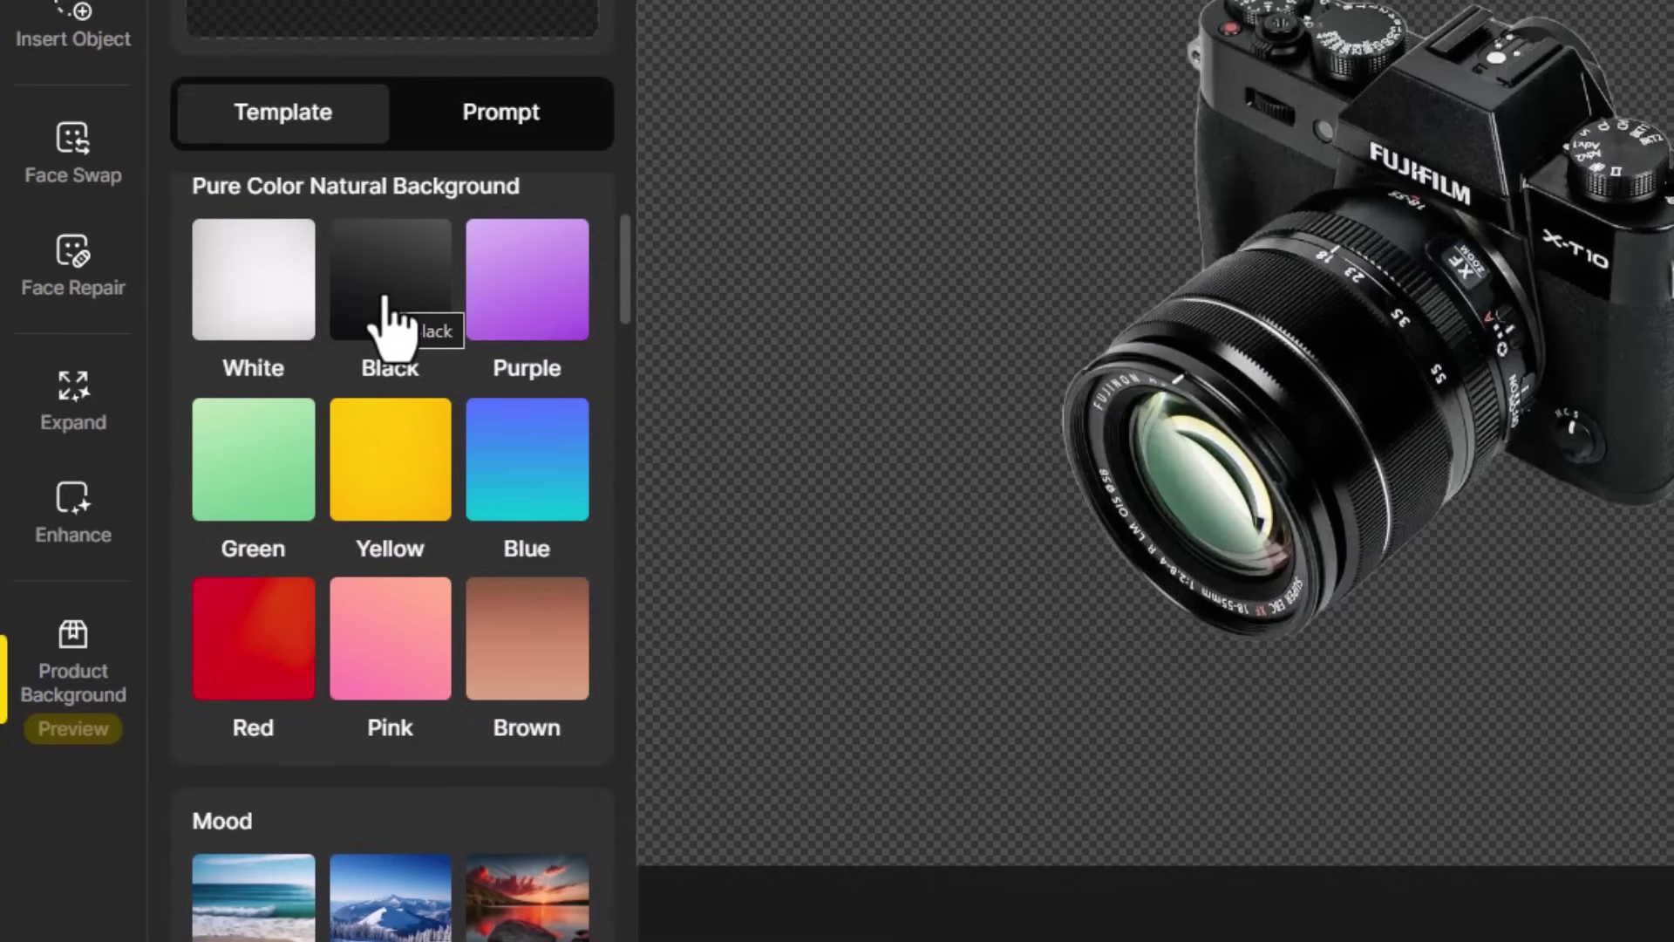
{"action": "left_click", "coordinate": [523, 486]}
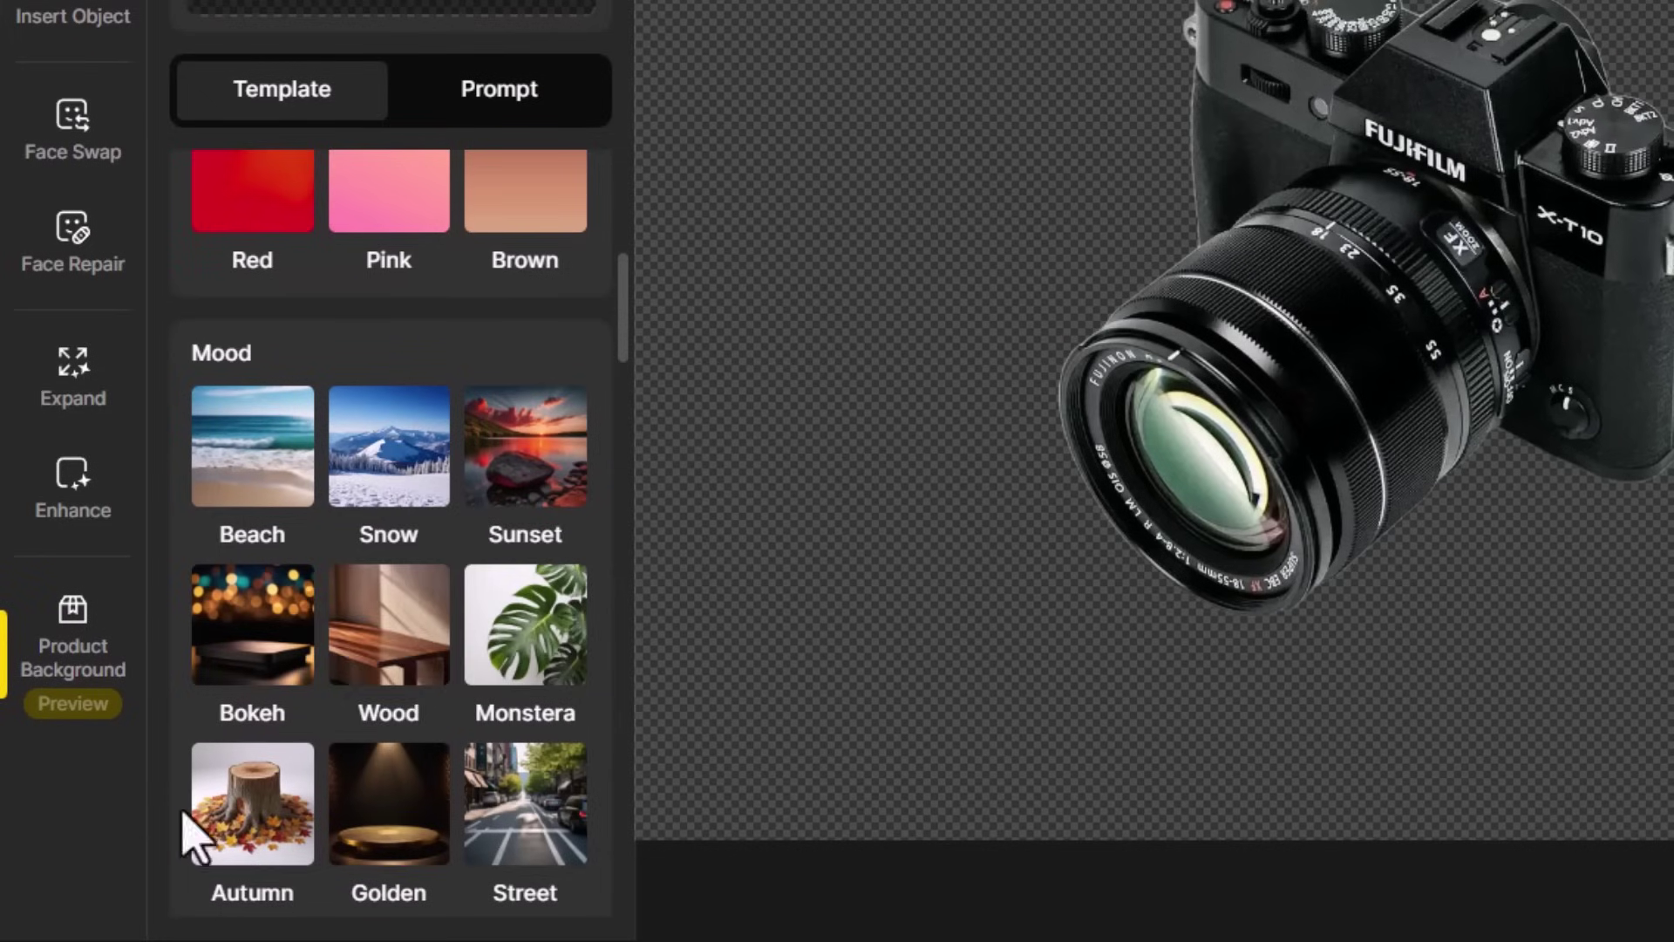
{"action": "scroll", "coordinate": [348, 616], "scroll_direction": "down", "scroll_amount": 5}
{"action": "scroll", "coordinate": [384, 349], "scroll_direction": "up", "scroll_amount": 3}
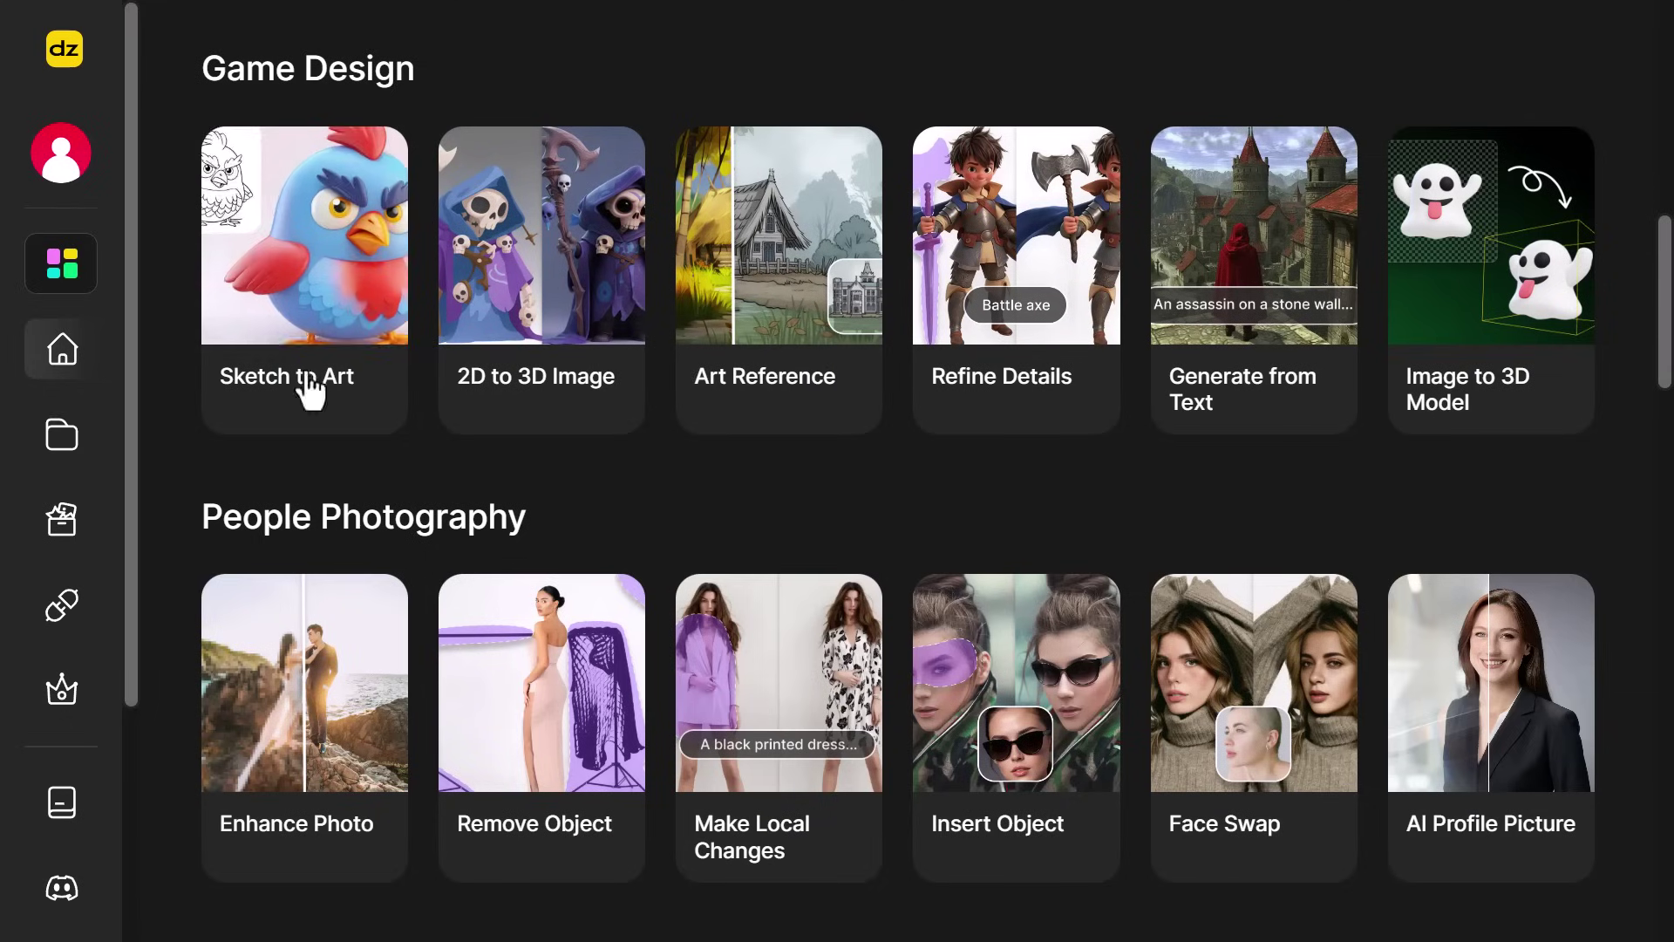
- Scroll through the Game Design, Jewelry, Interior Design, Product Design and Print On Demand templates
{"action": "scroll", "coordinate": [1162, 512], "scroll_direction": "down", "scroll_amount": 4}
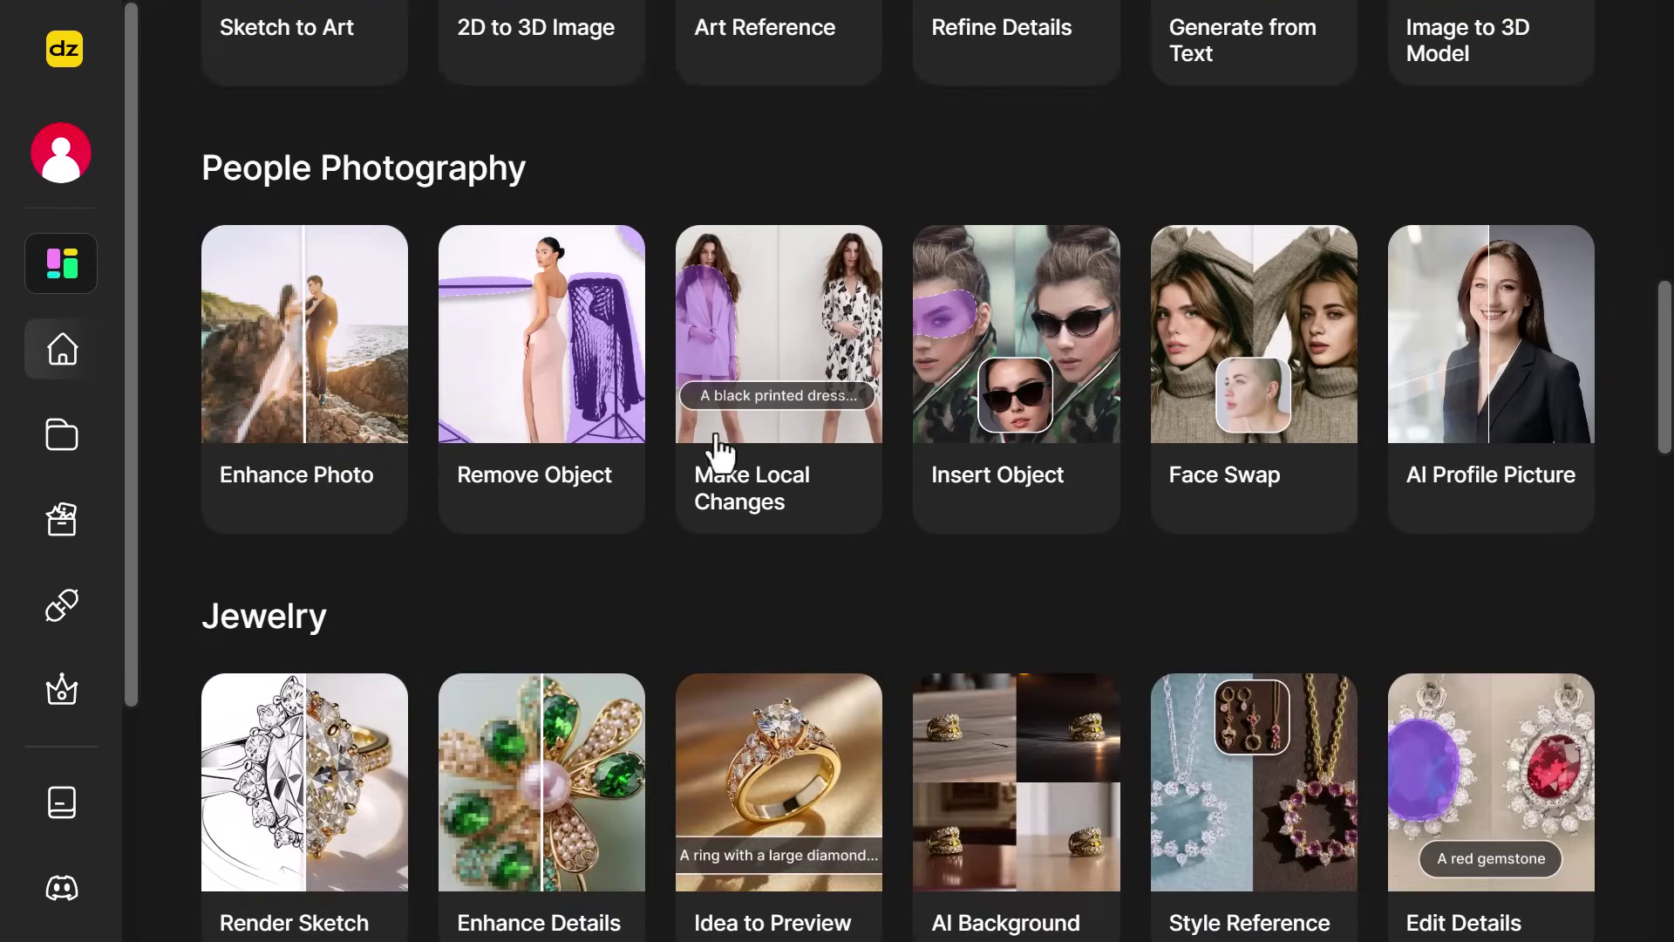
{"action": "scroll", "coordinate": [1525, 471], "scroll_direction": "down", "scroll_amount": 3}
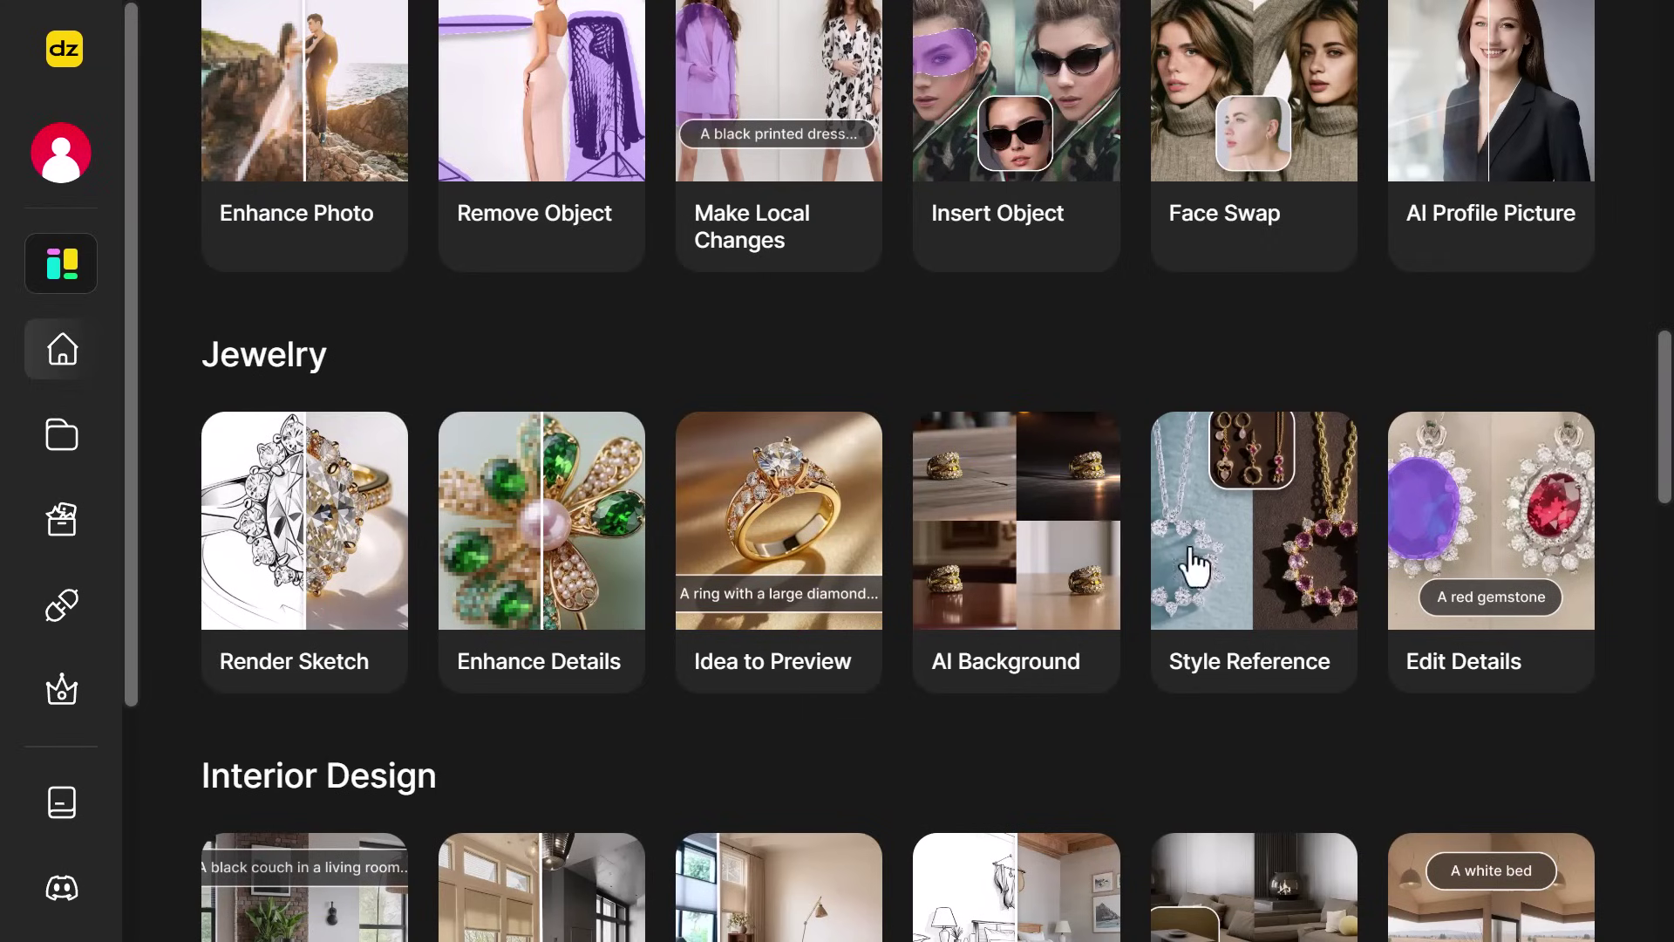
{"action": "scroll", "coordinate": [1194, 567], "scroll_direction": "down", "scroll_amount": 5}
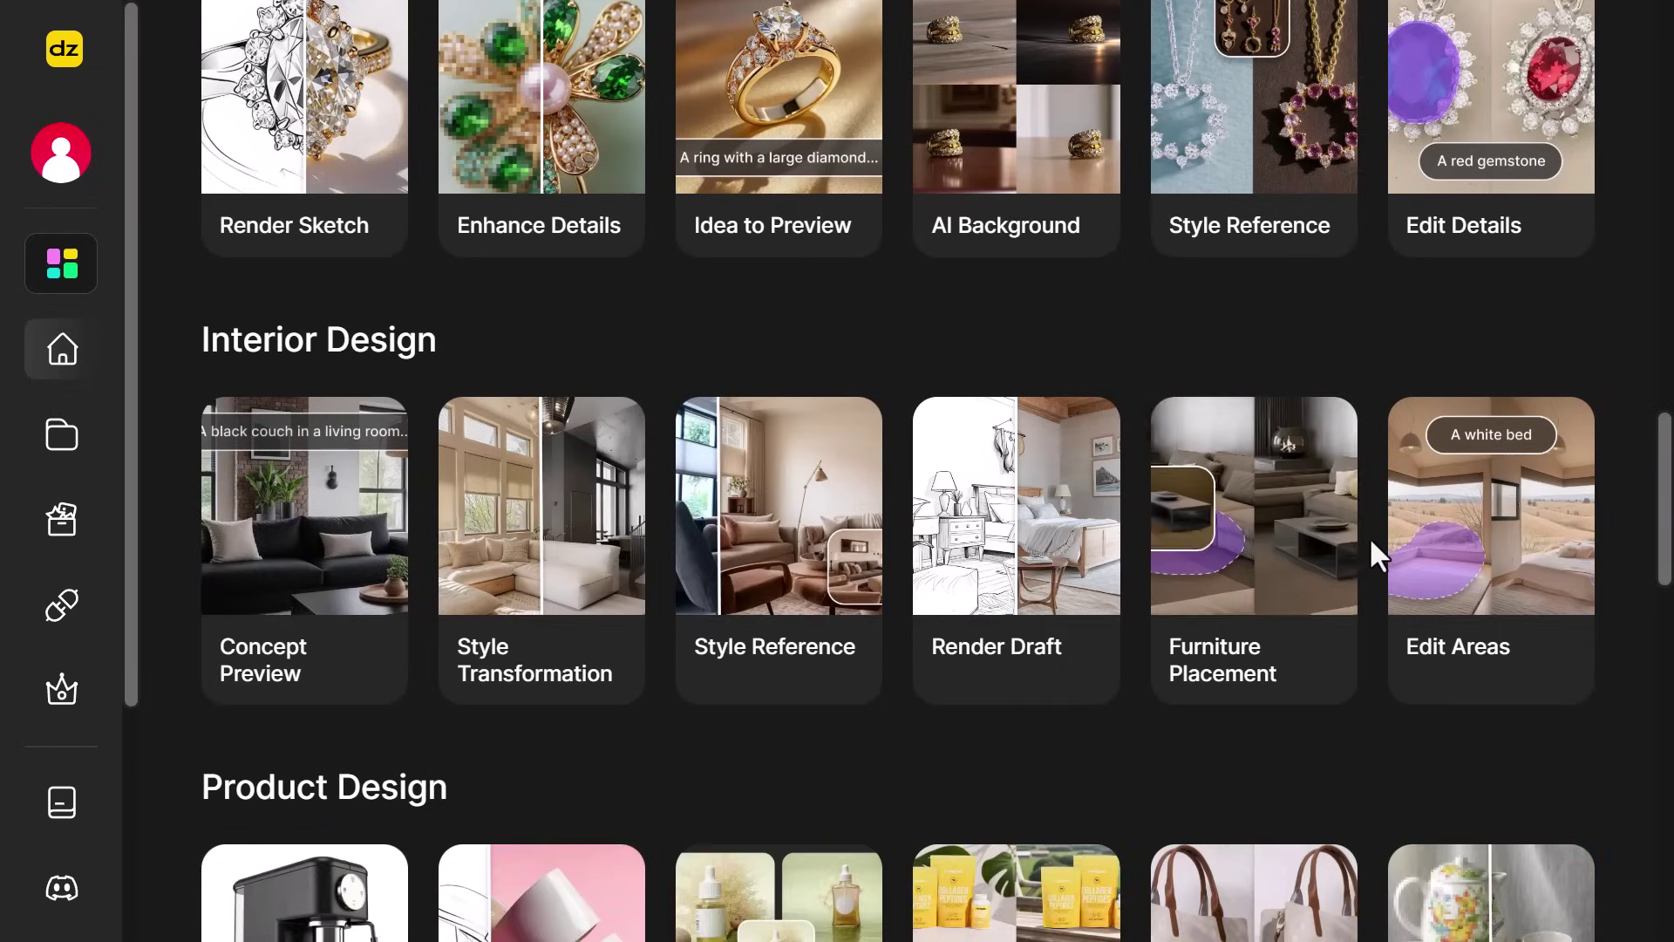
{"action": "scroll", "coordinate": [1374, 567], "scroll_direction": "down", "scroll_amount": 4}
{"action": "scroll", "coordinate": [1375, 635], "scroll_direction": "down", "scroll_amount": 5}
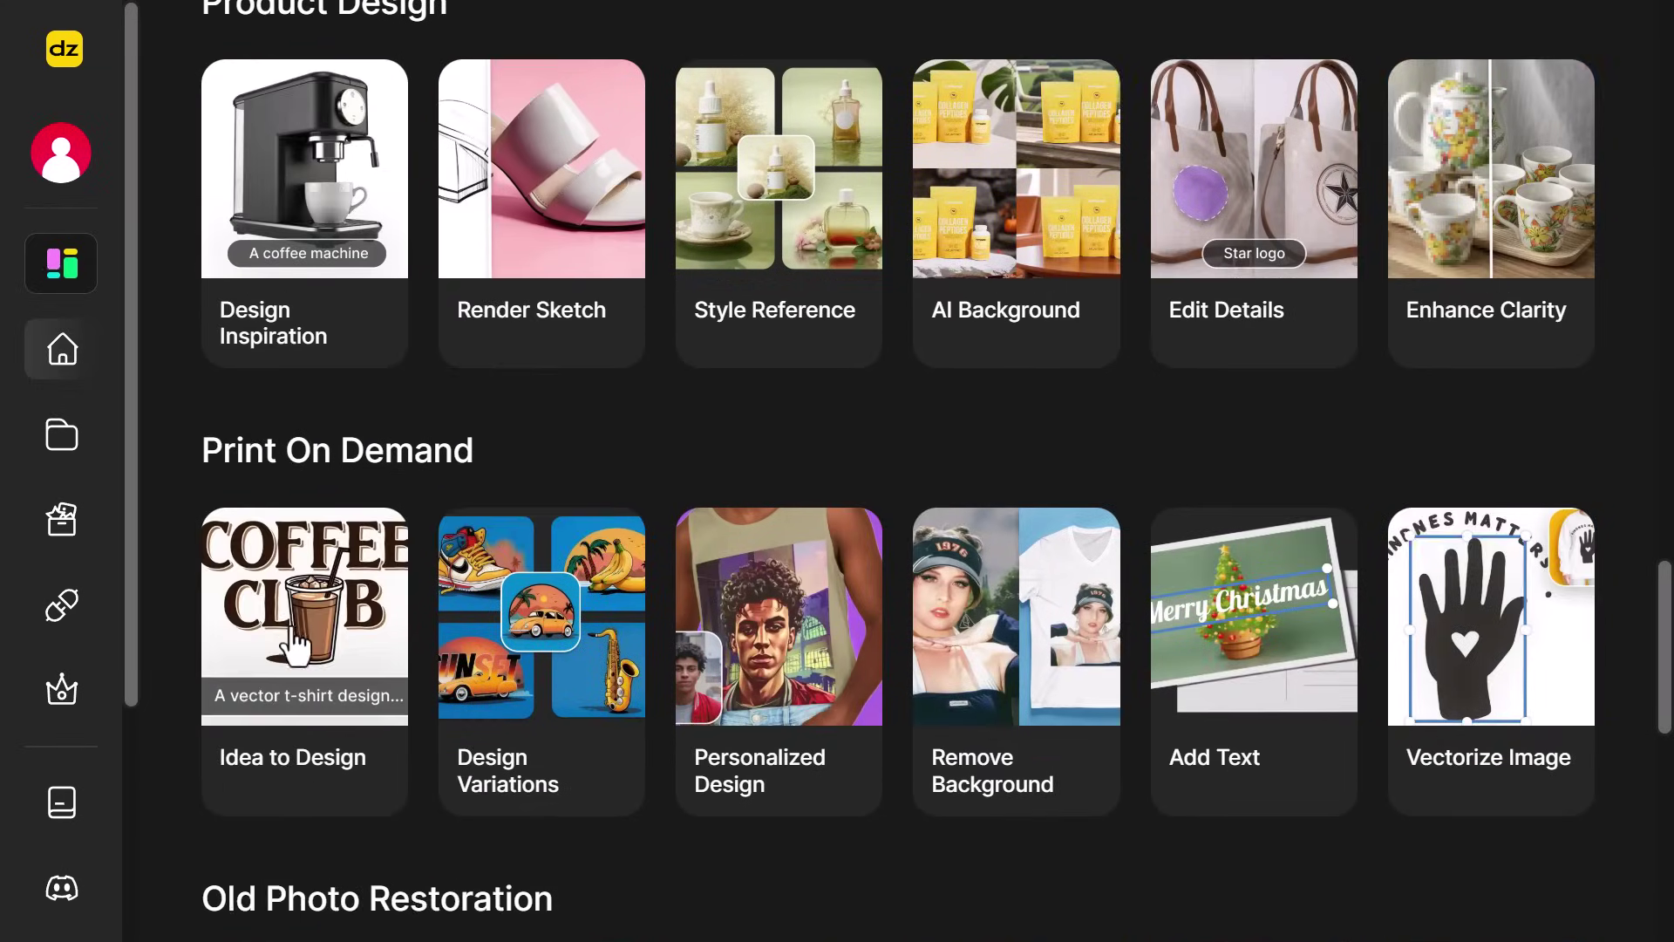
{"action": "scroll", "coordinate": [288, 654], "scroll_direction": "down", "scroll_amount": 6}
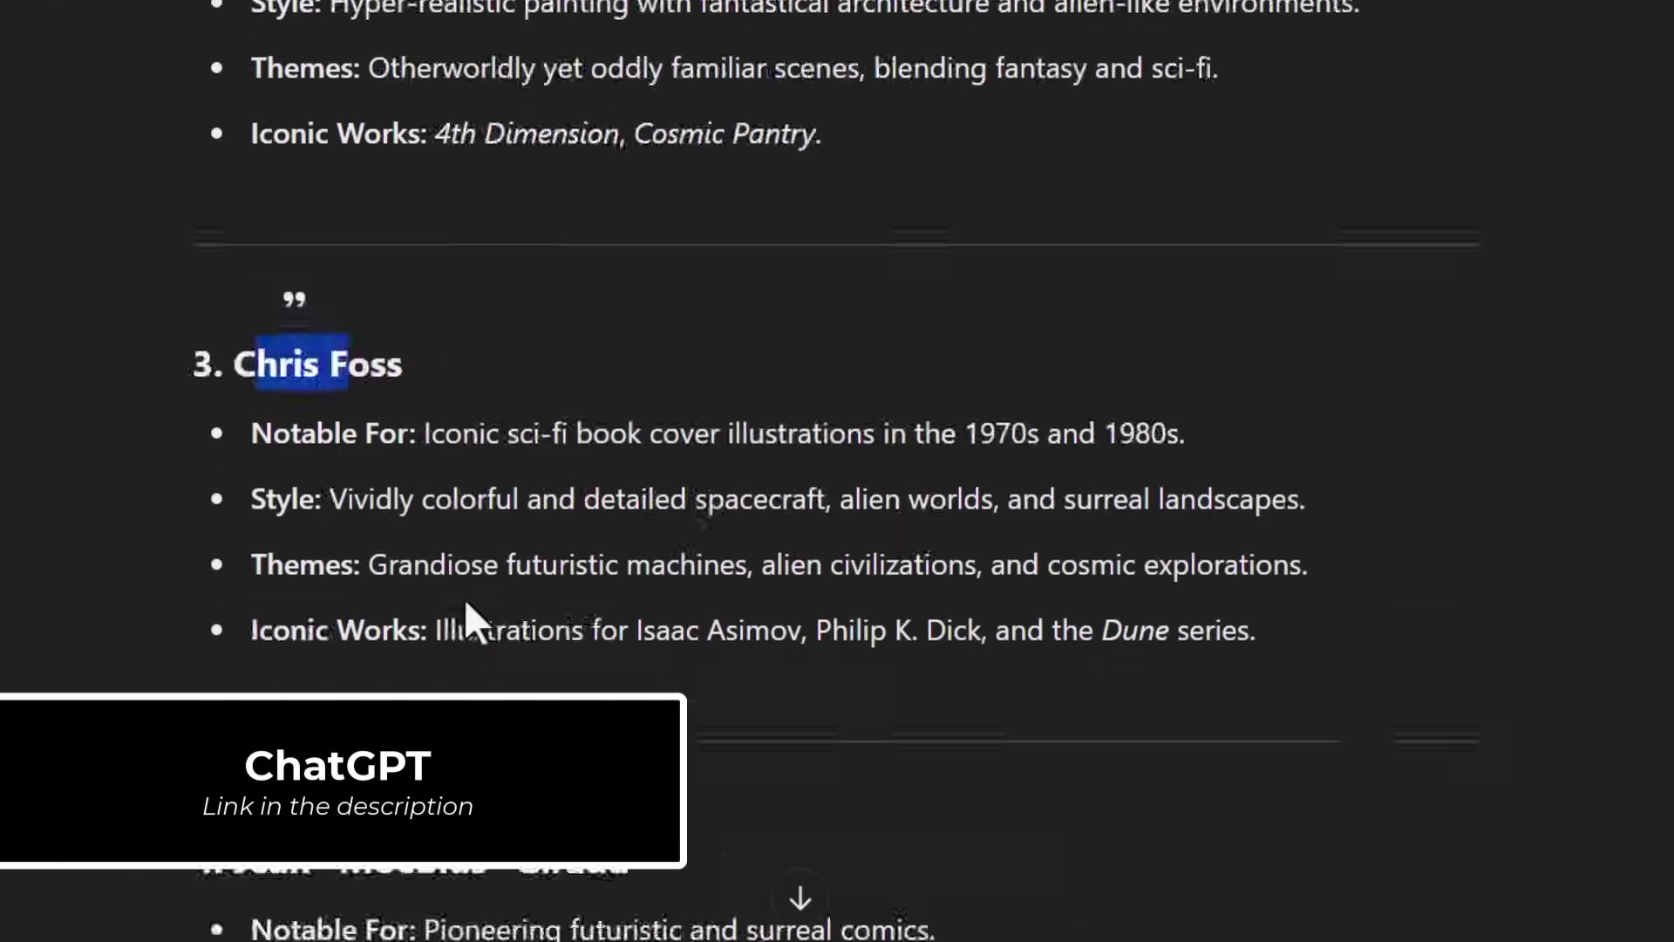
- Select the second artist's name in ChatGPT's surreal sci-fi artist list and copy it
{"action": "left_click", "coordinate": [452, 520]}
{"action": "scroll", "coordinate": [451, 520], "scroll_direction": "up", "scroll_amount": 2}
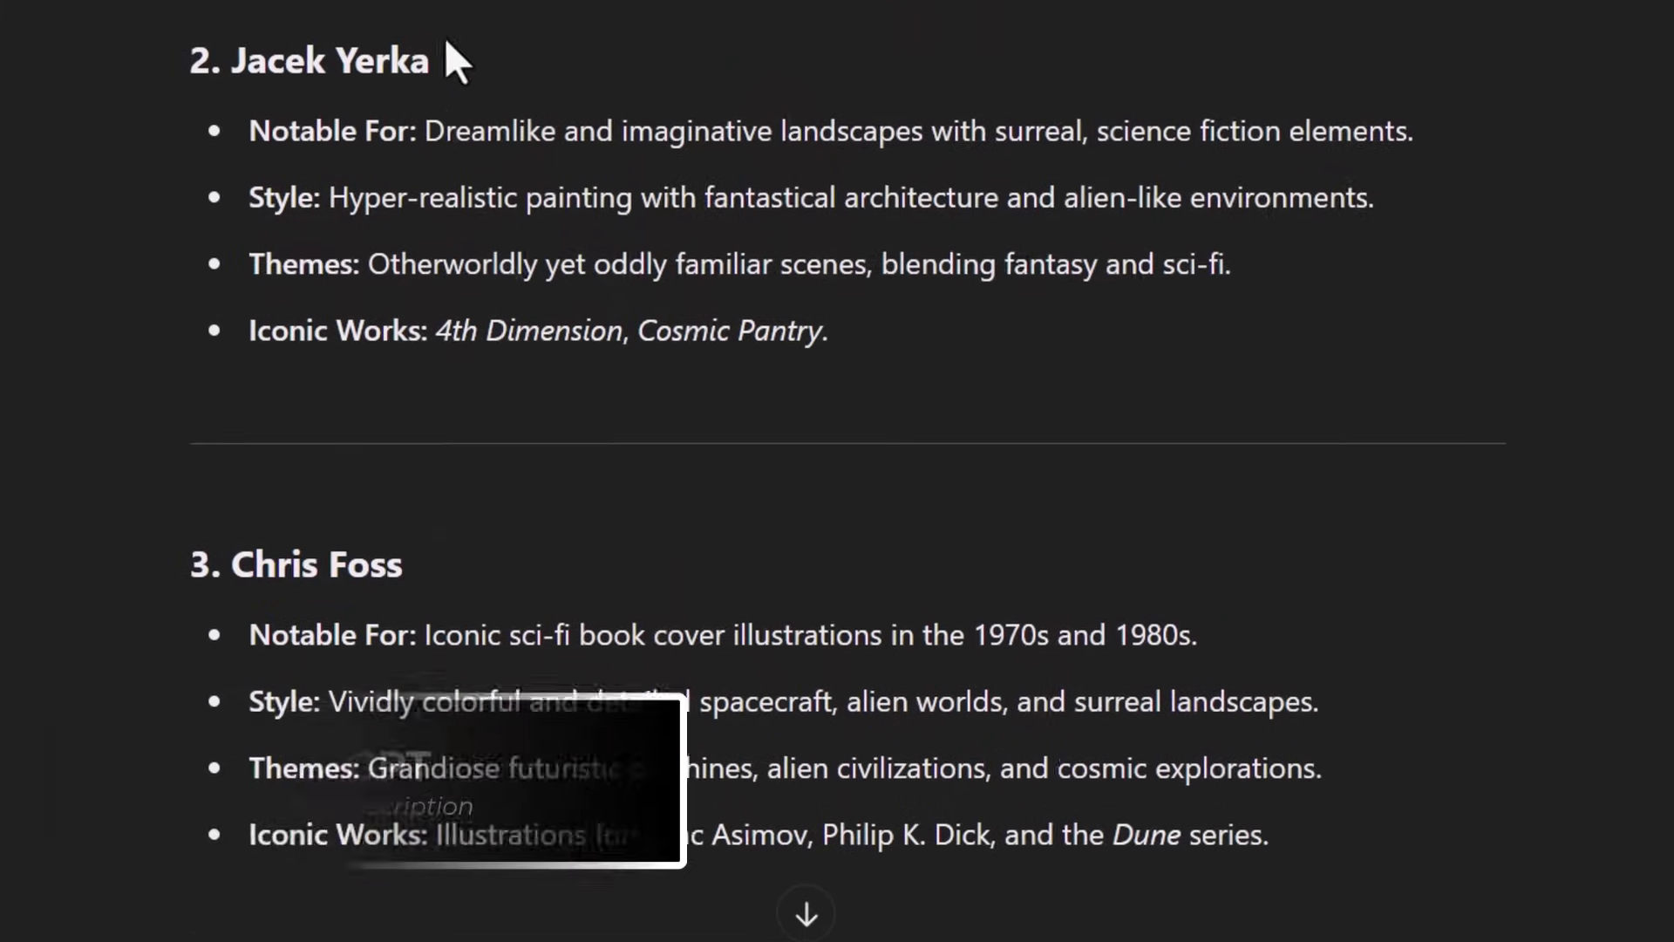
{"action": "left_click_drag", "start_coordinate": [440, 61], "coordinate": [231, 61]}
{"action": "right_click", "coordinate": [327, 68]}
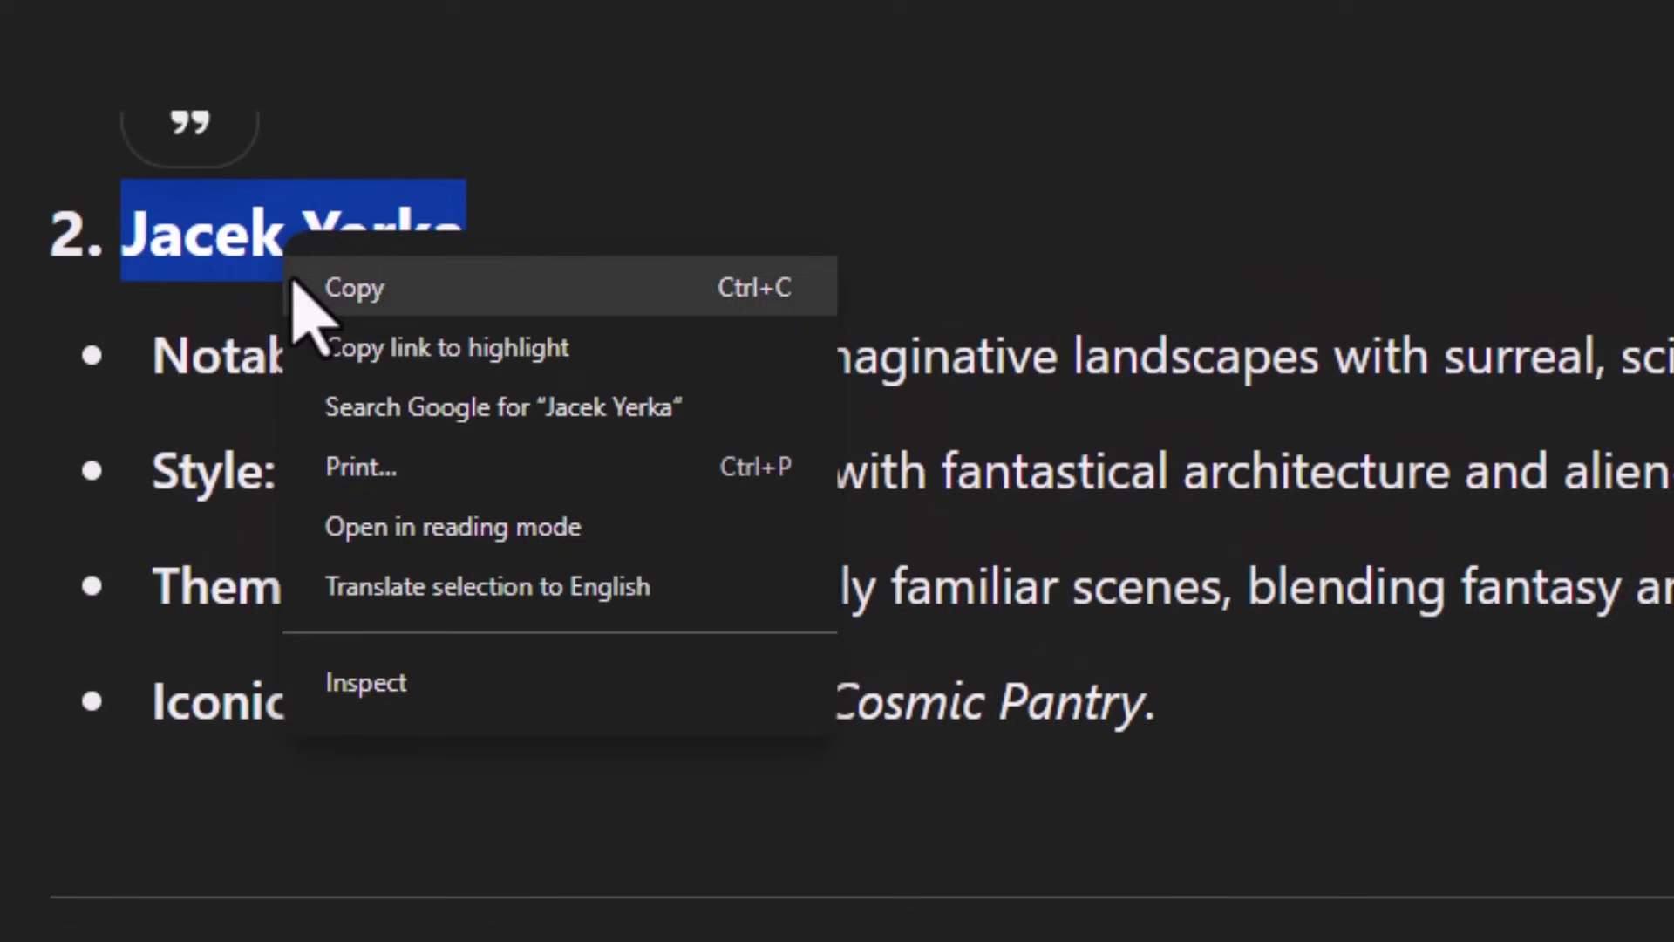